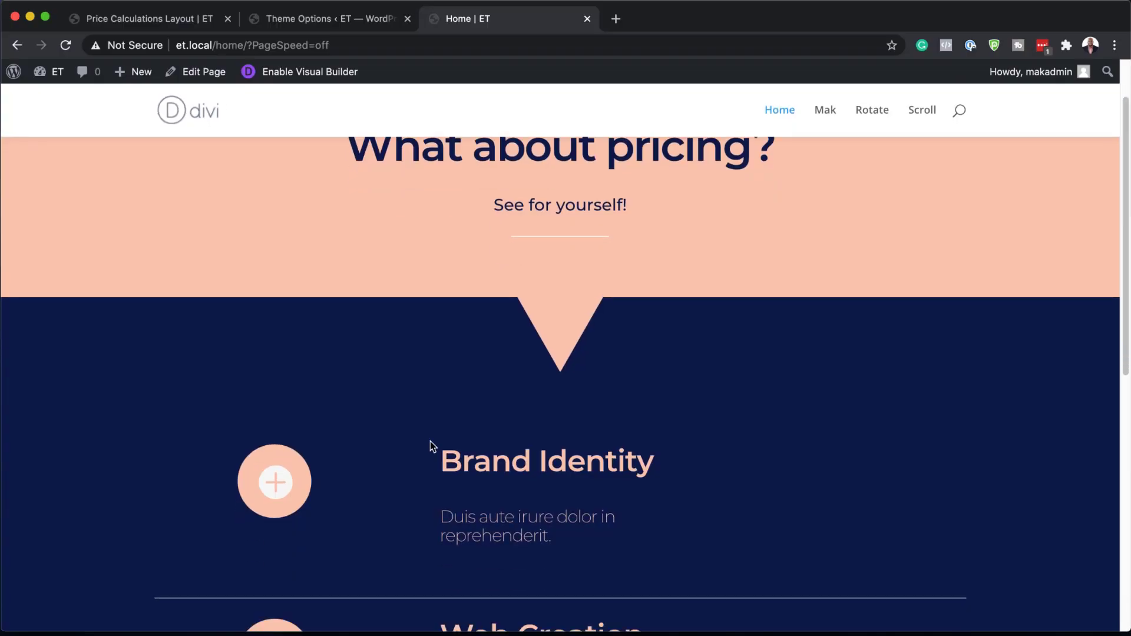
Look through the finished pricing section and try the selection toggle beside Advertising
{"action": "scroll", "coordinate": [431, 442], "scroll_direction": "down", "scroll_amount": 5}
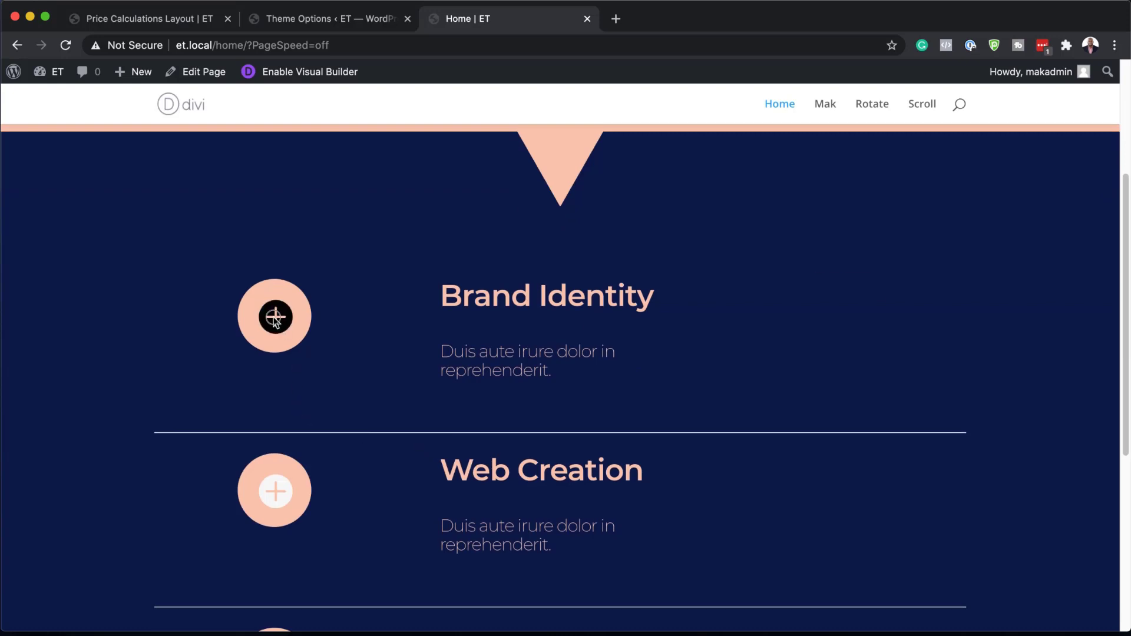
{"action": "scroll", "coordinate": [380, 429], "scroll_direction": "down", "scroll_amount": 7}
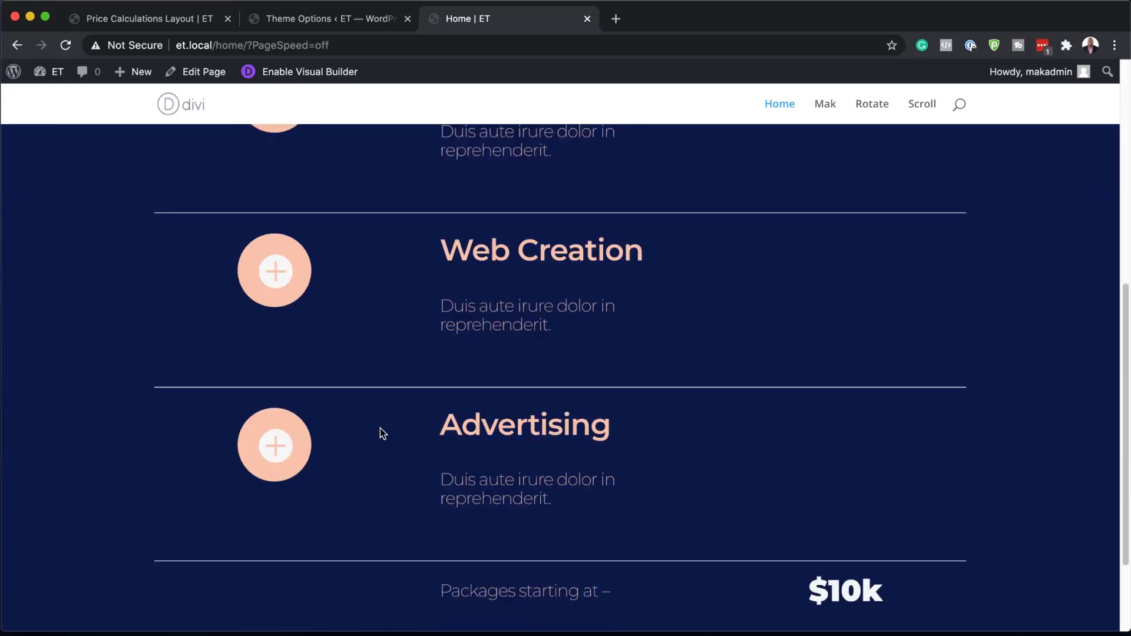
{"action": "left_click", "coordinate": [281, 446]}
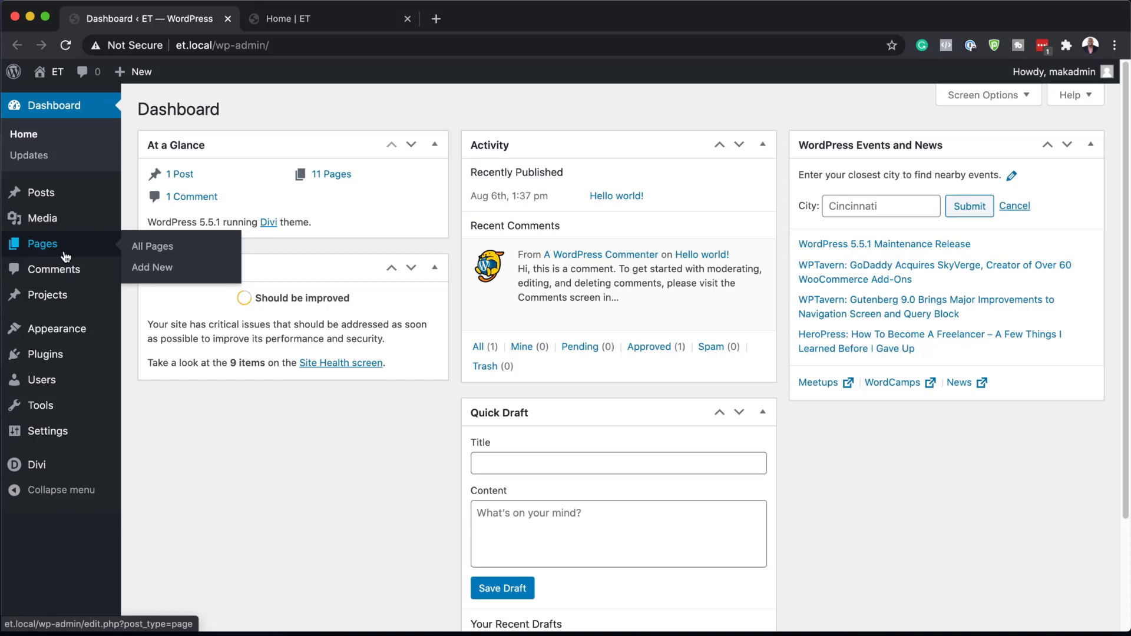
Create a new page titled "Price Calculations Layout", dismissing the block editor welcome guide
{"action": "left_click", "coordinate": [148, 273]}
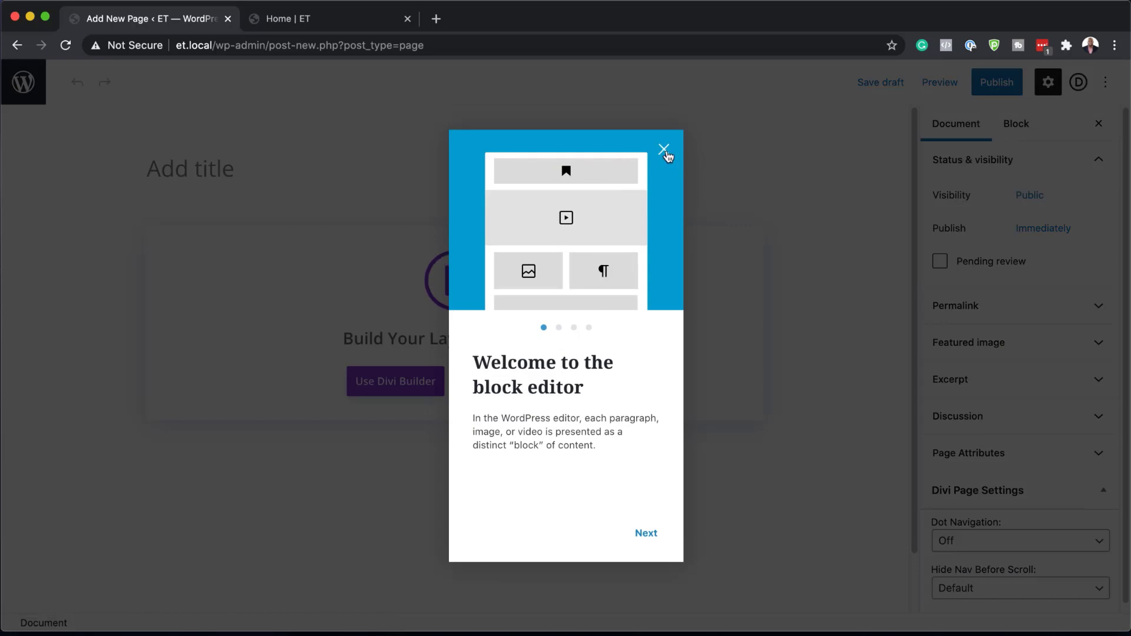
{"action": "left_click", "coordinate": [665, 151]}
{"action": "left_click", "coordinate": [159, 172]}
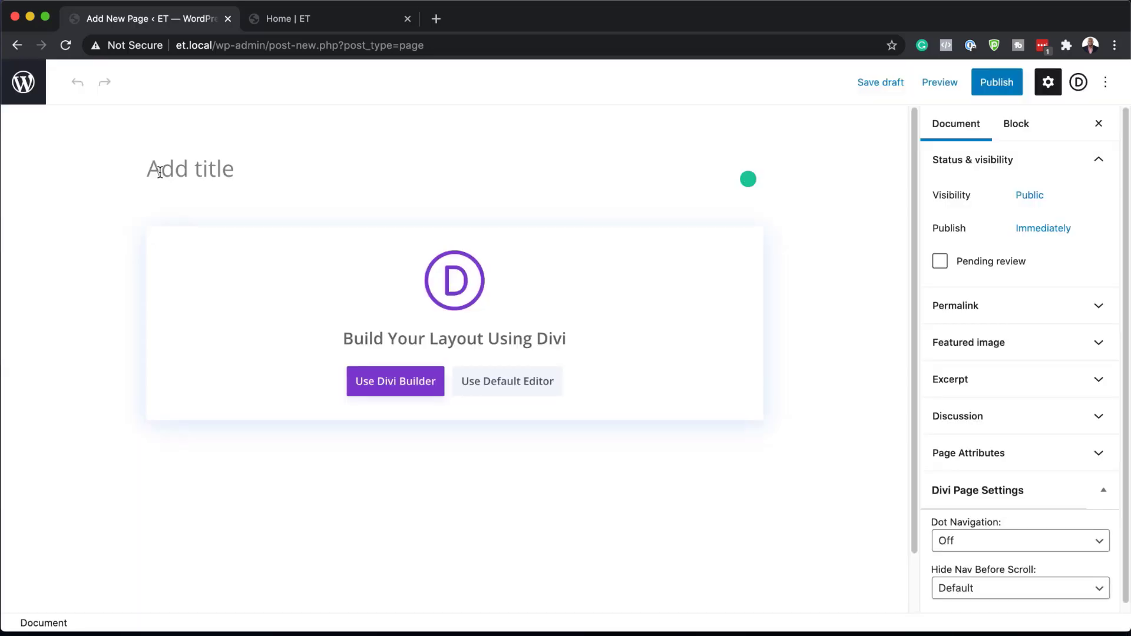
{"action": "type", "text": "Price Calculations Layout"}
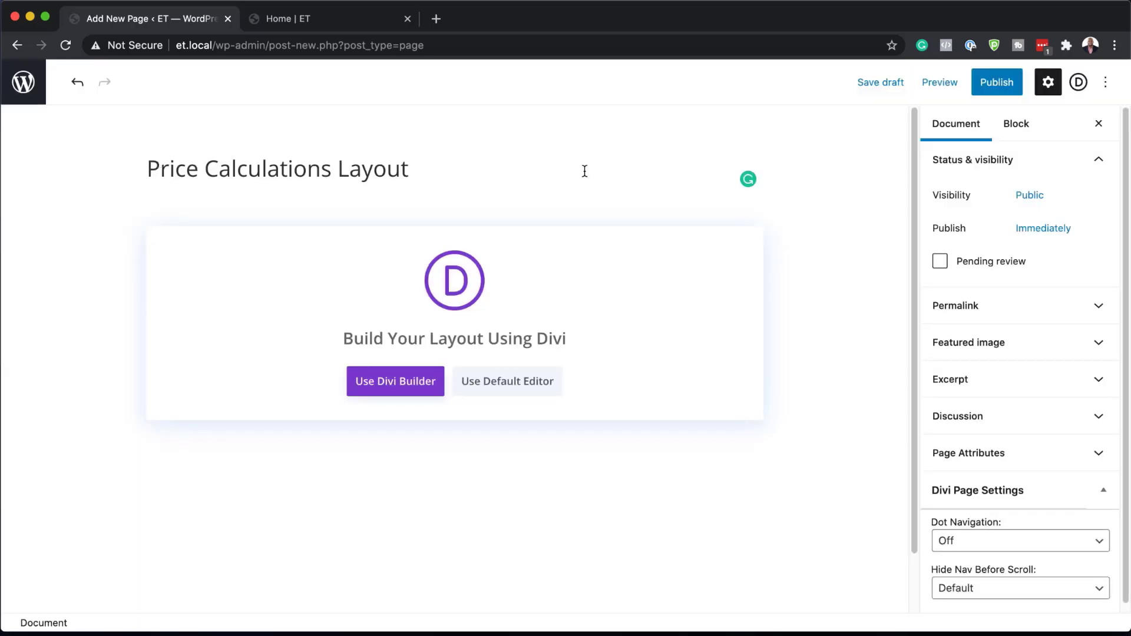
Start building the page from scratch with the Divi Builder and dismiss the row insertion dialog
{"action": "left_click", "coordinate": [396, 384]}
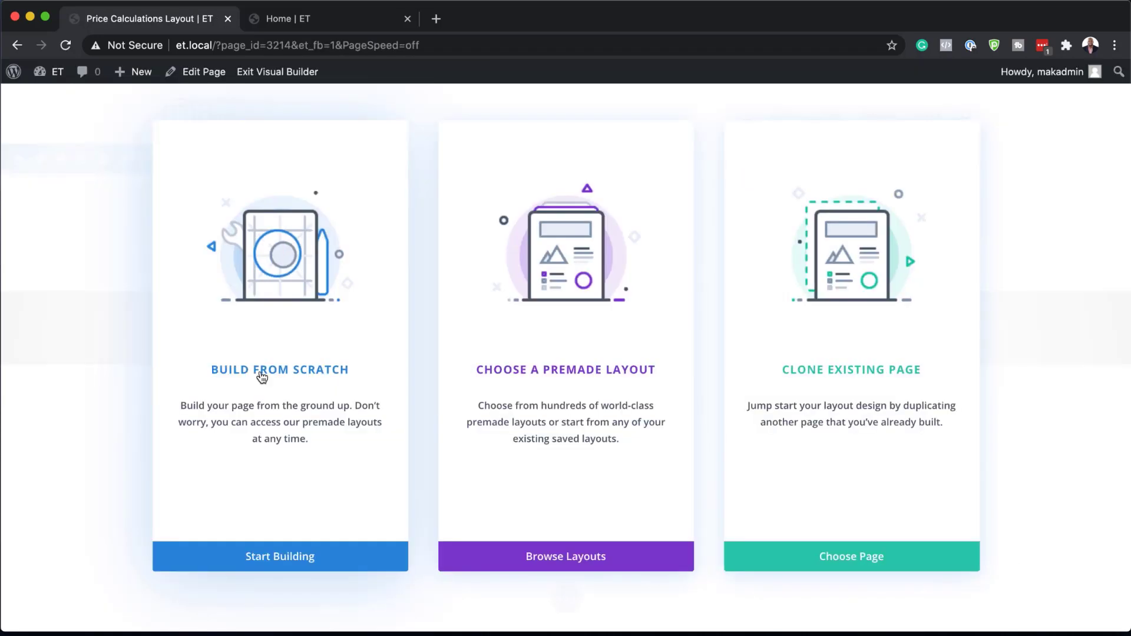
{"action": "left_click", "coordinate": [262, 377]}
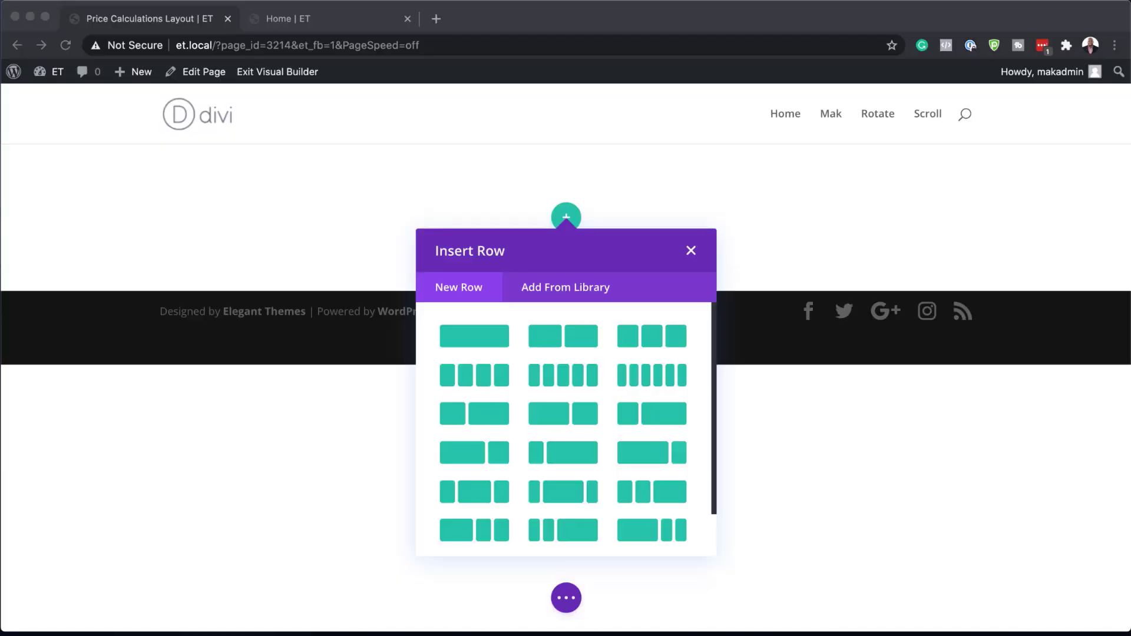
{"action": "left_click", "coordinate": [690, 253]}
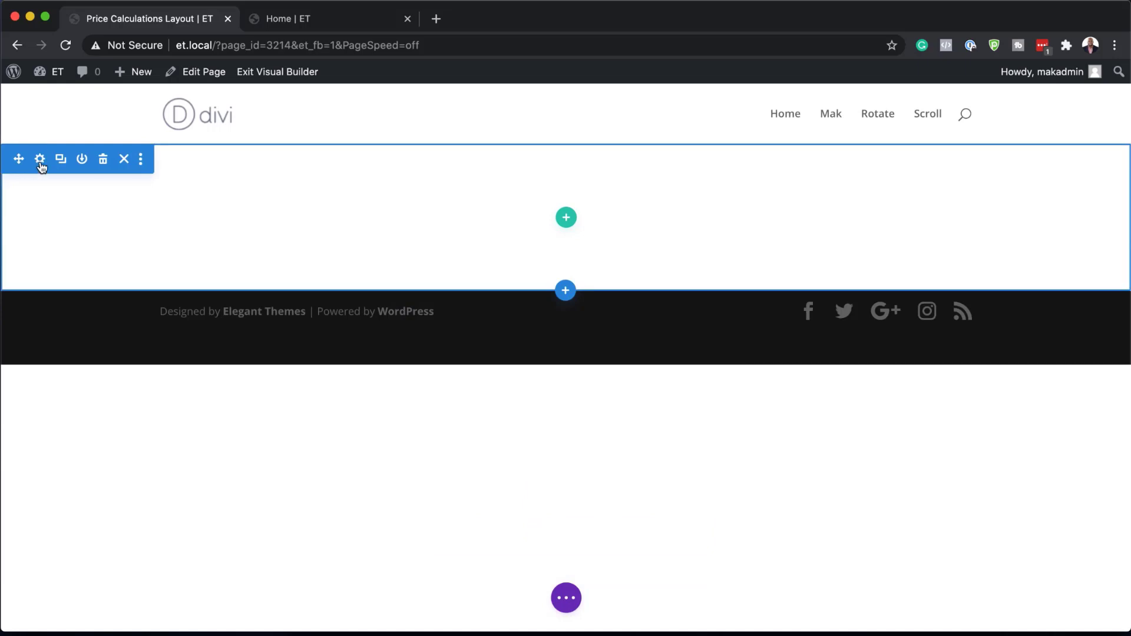
Set the empty section's background color to #f8c5ac
{"action": "left_click", "coordinate": [40, 161]}
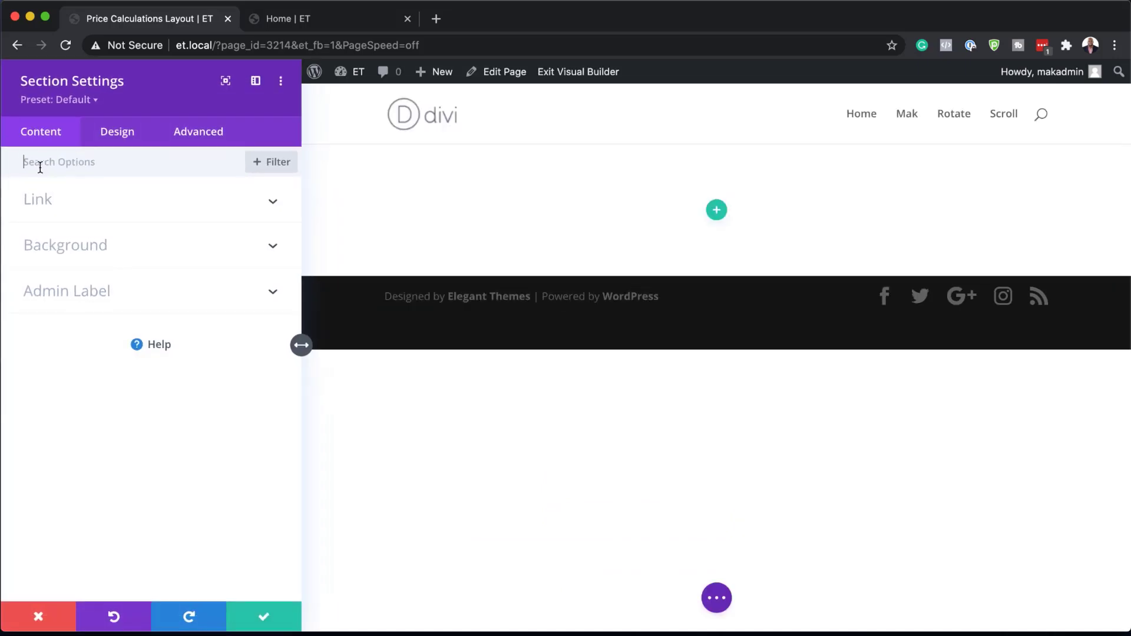
{"action": "left_click", "coordinate": [79, 247]}
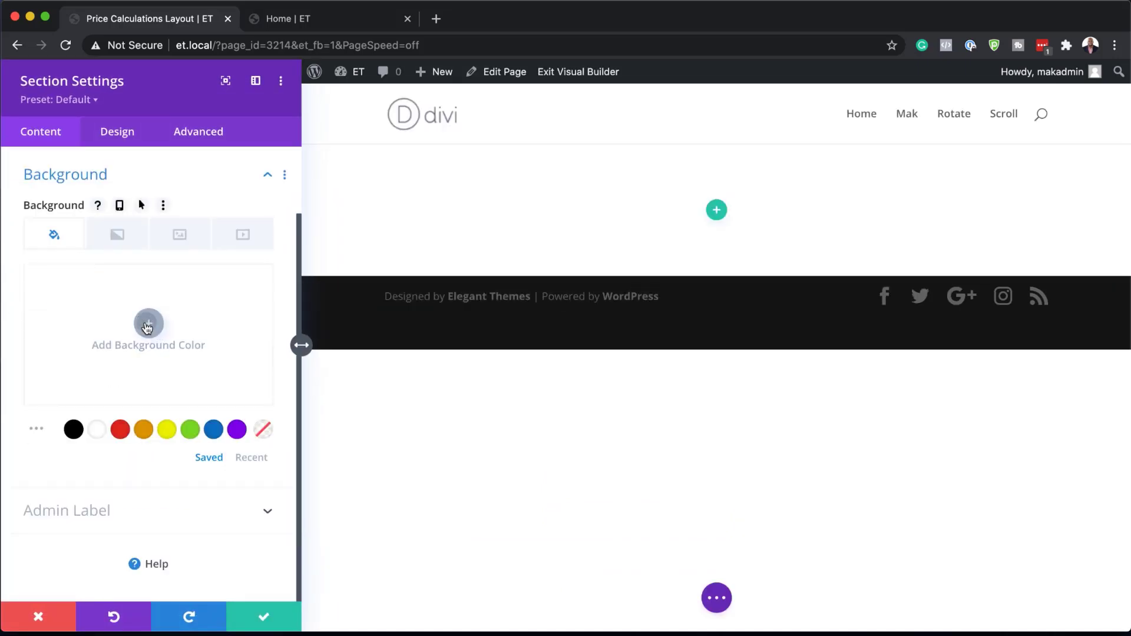
{"action": "left_click", "coordinate": [147, 323]}
{"action": "left_click", "coordinate": [76, 287]}
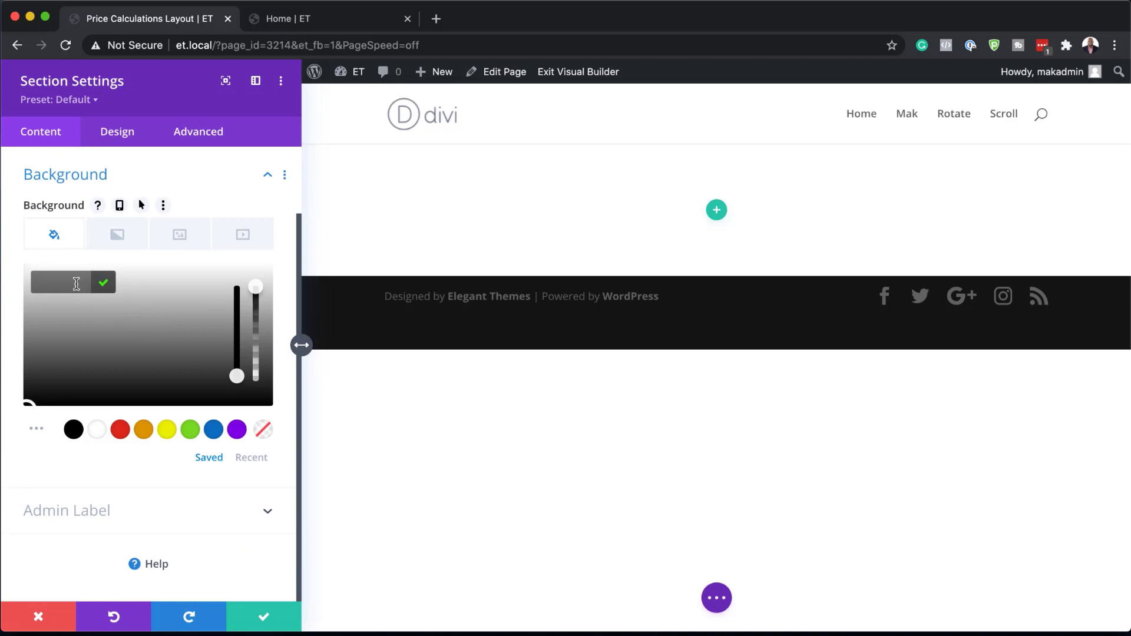
{"action": "type", "text": "#f8c5ac"}
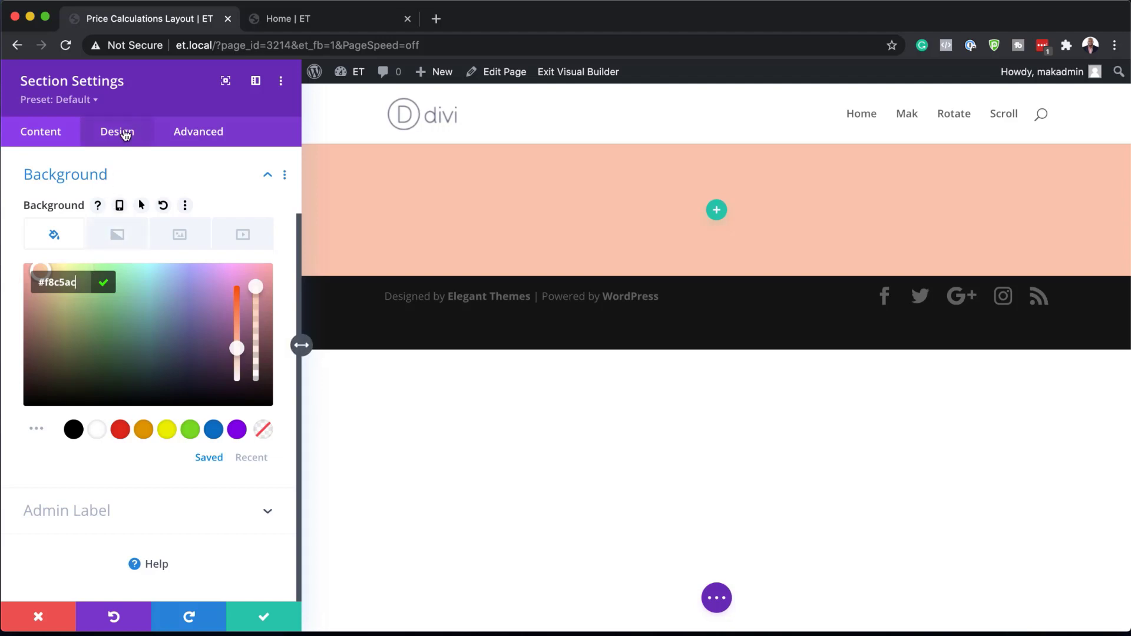
Give the section a bottom divider in the single centered triangle style and flip it vertically
{"action": "left_click", "coordinate": [125, 136]}
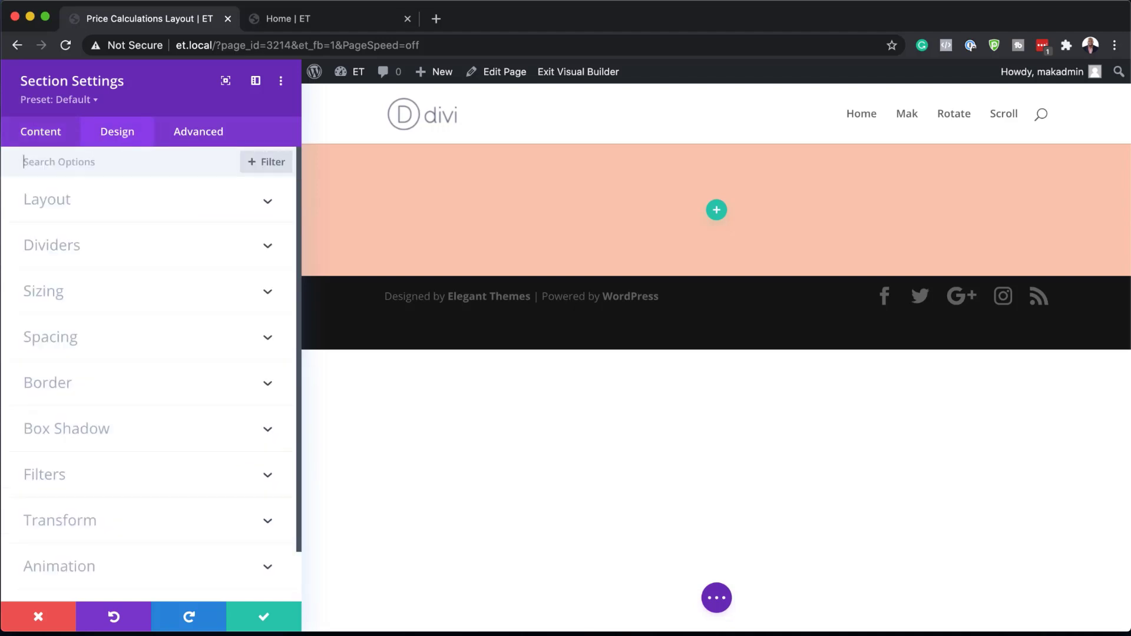
{"action": "left_click", "coordinate": [65, 254]}
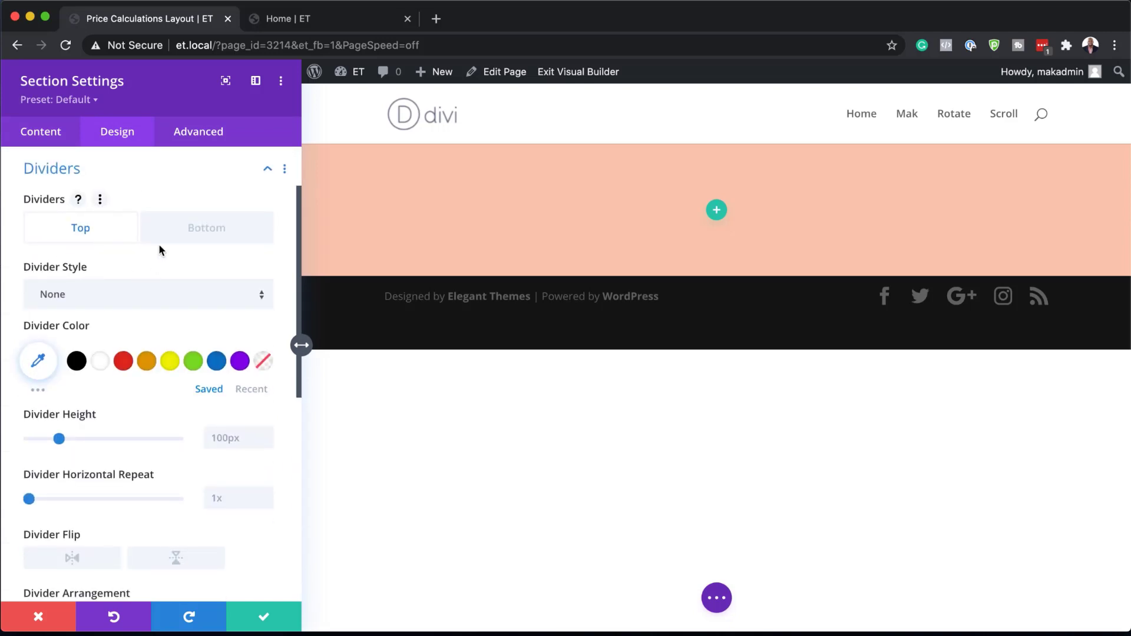
{"action": "left_click", "coordinate": [177, 232]}
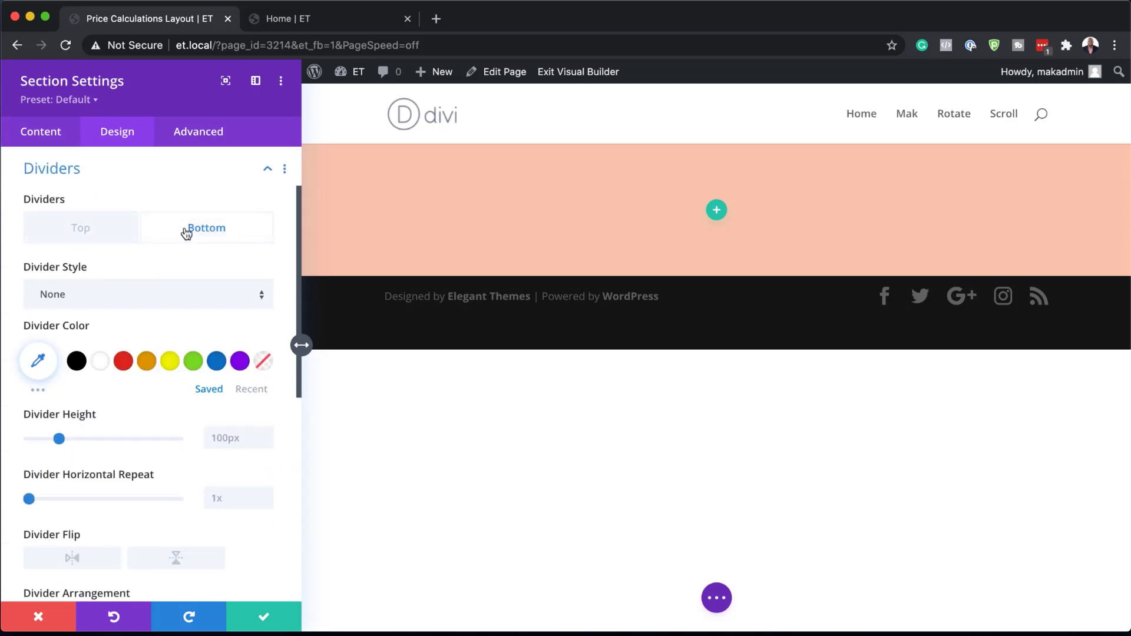
{"action": "left_click", "coordinate": [131, 299]}
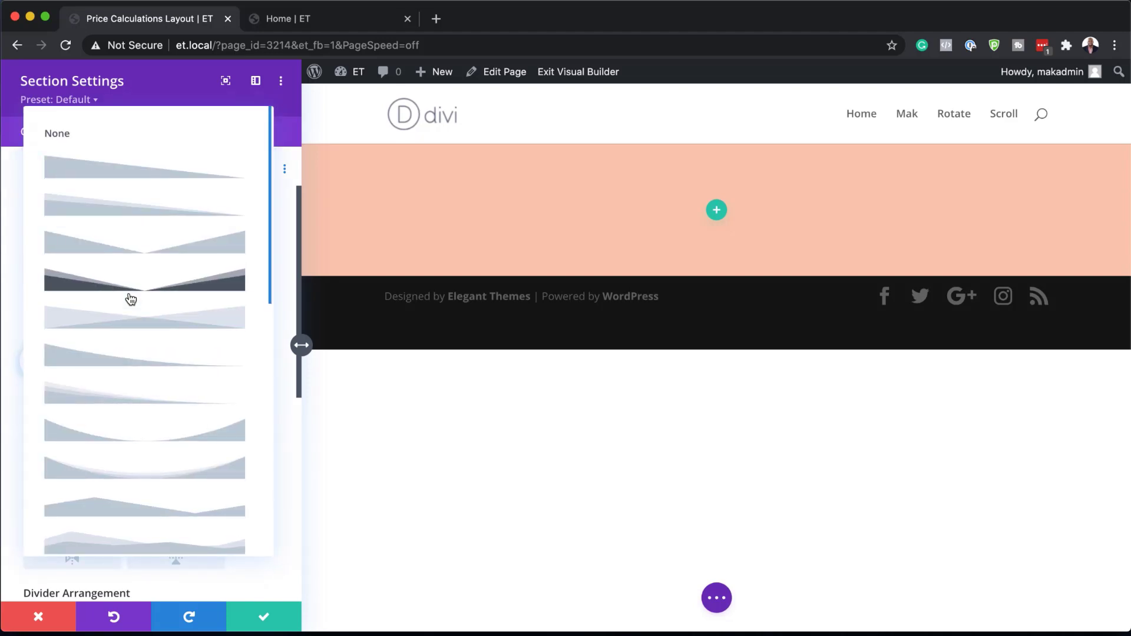
{"action": "scroll", "coordinate": [158, 366], "scroll_direction": "down", "scroll_amount": 5}
{"action": "scroll", "coordinate": [159, 365], "scroll_direction": "down", "scroll_amount": 5}
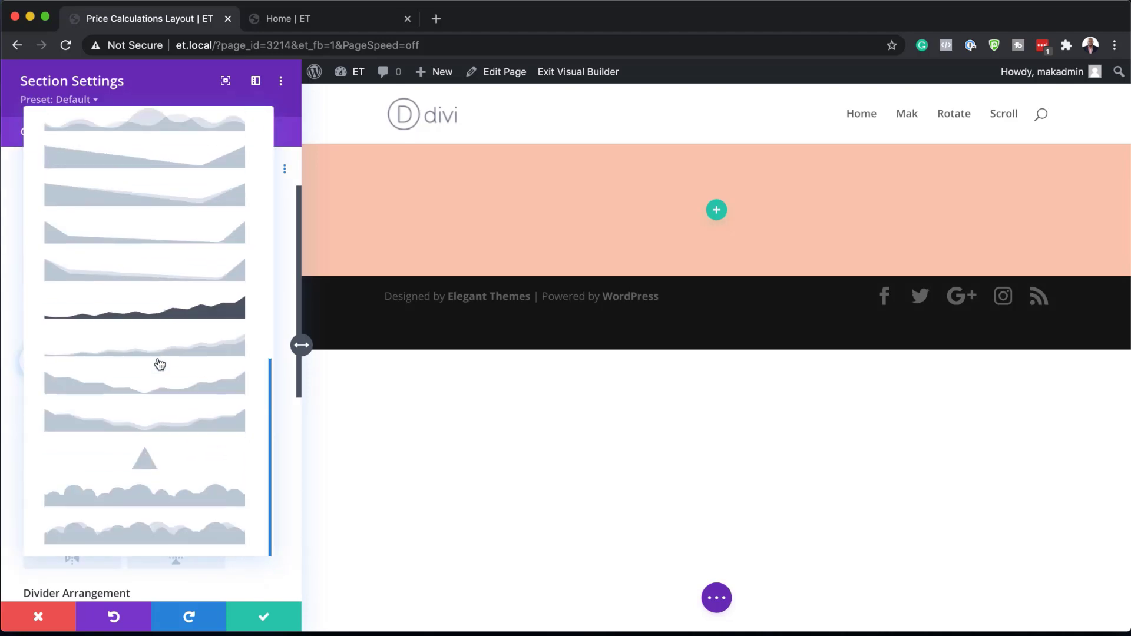
{"action": "scroll", "coordinate": [159, 365], "scroll_direction": "up", "scroll_amount": 10}
{"action": "scroll", "coordinate": [159, 365], "scroll_direction": "down", "scroll_amount": 5}
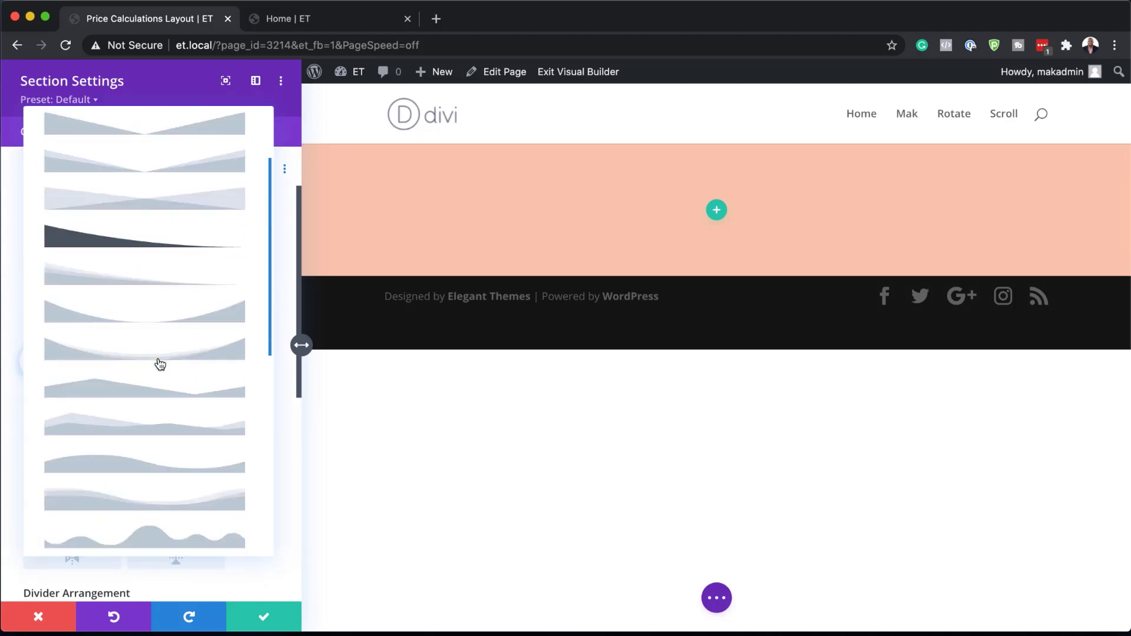
{"action": "scroll", "coordinate": [158, 364], "scroll_direction": "down", "scroll_amount": 5}
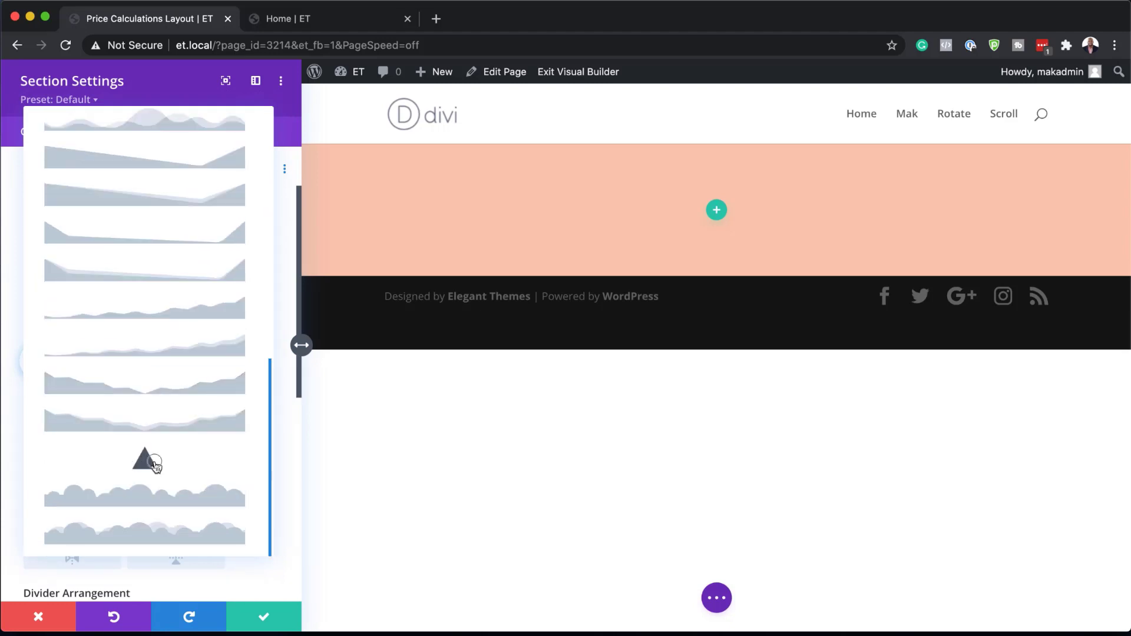
{"action": "left_click", "coordinate": [155, 463]}
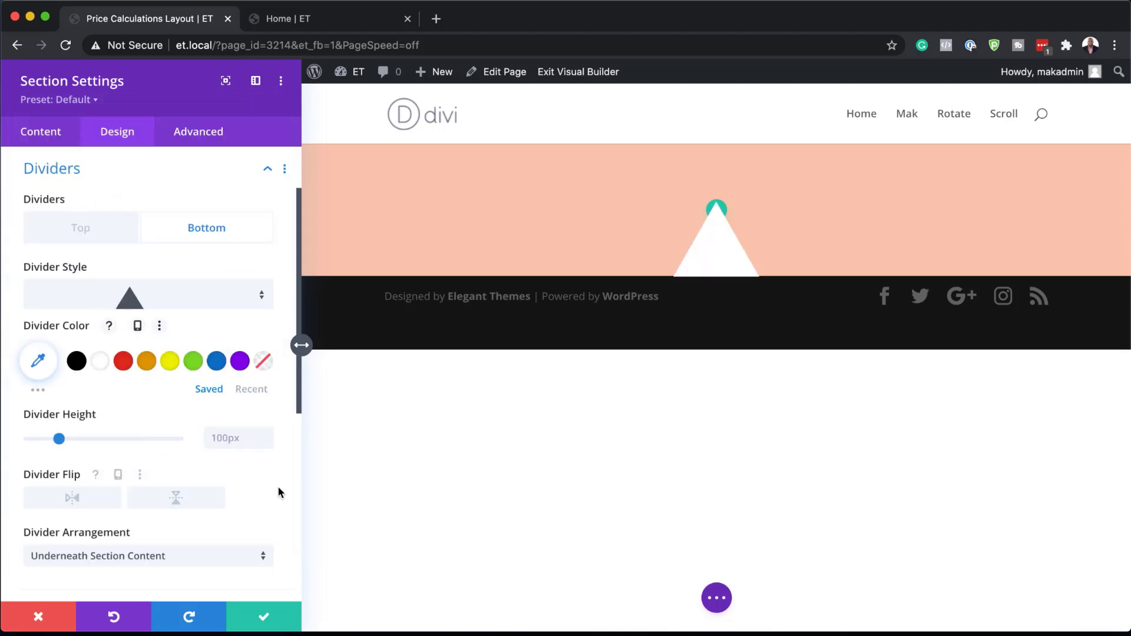
{"action": "left_click", "coordinate": [175, 498]}
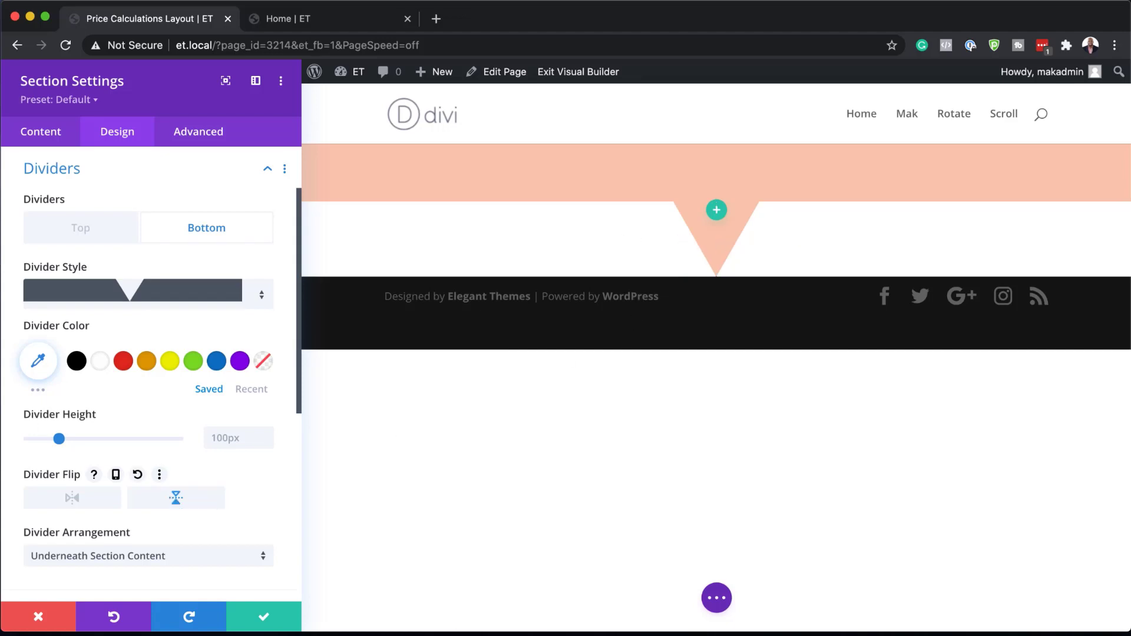
Set the section's bottom padding to 130px and save the section settings
{"action": "scroll", "coordinate": [228, 514], "scroll_direction": "down", "scroll_amount": 5}
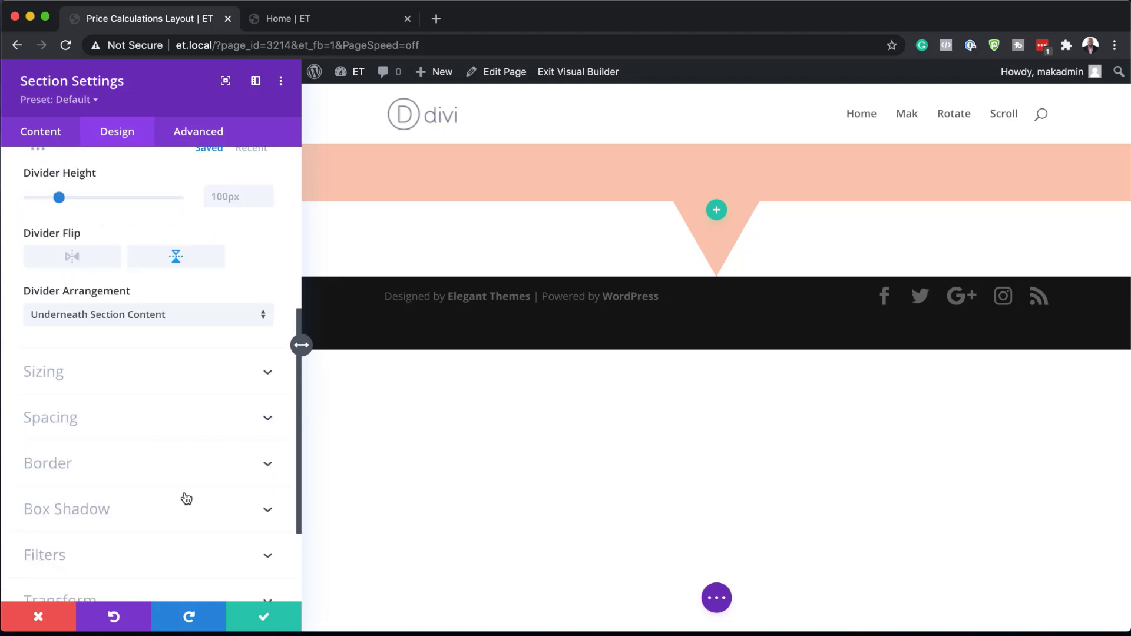
{"action": "left_click", "coordinate": [57, 420]}
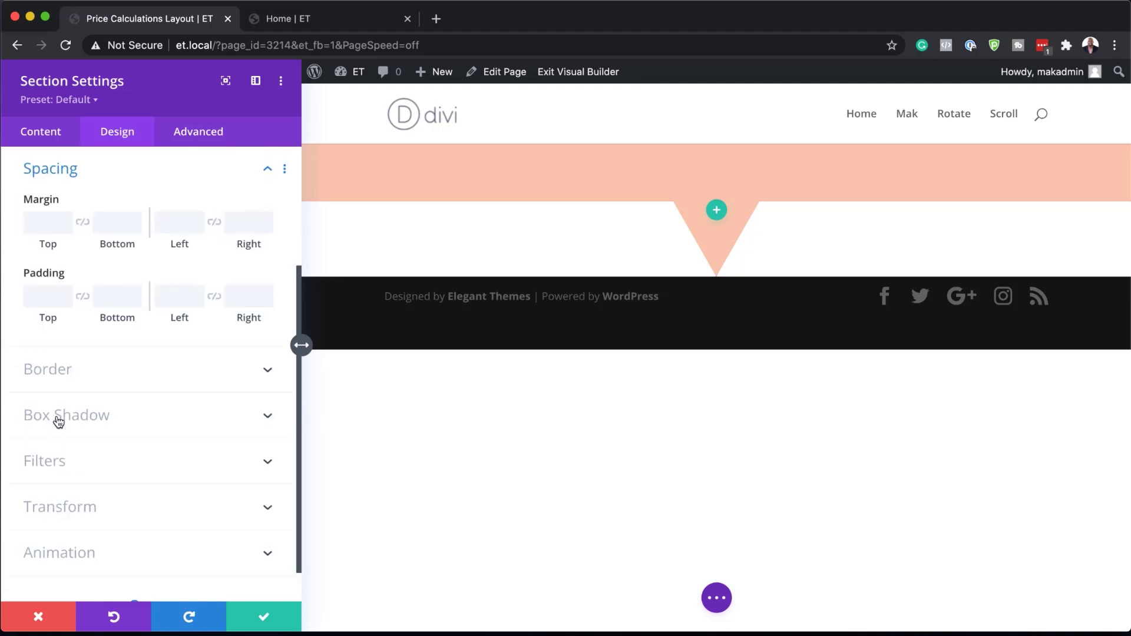
{"action": "left_click", "coordinate": [112, 296]}
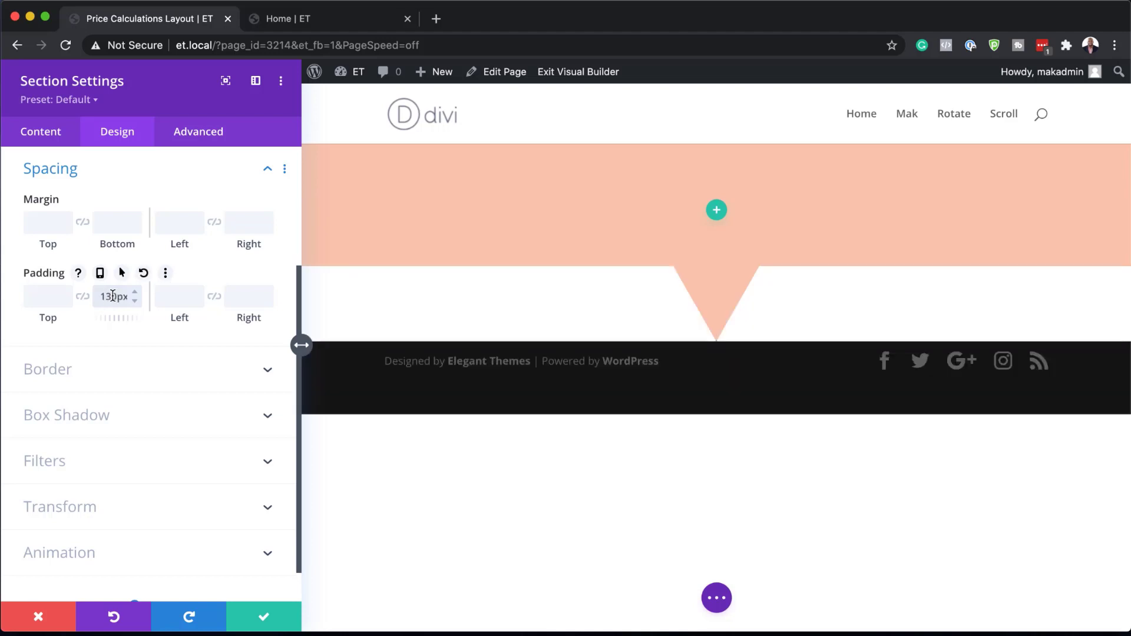
{"action": "left_click", "coordinate": [282, 615]}
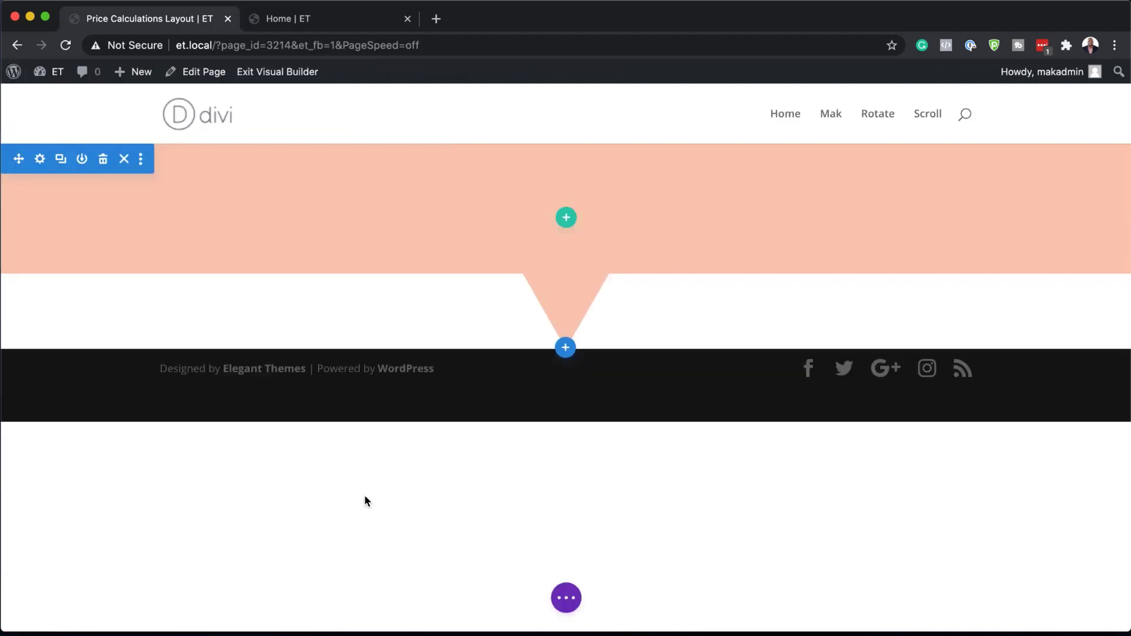
Insert a single-column row in the peach section and add a Text module to it
{"action": "left_click", "coordinate": [566, 219]}
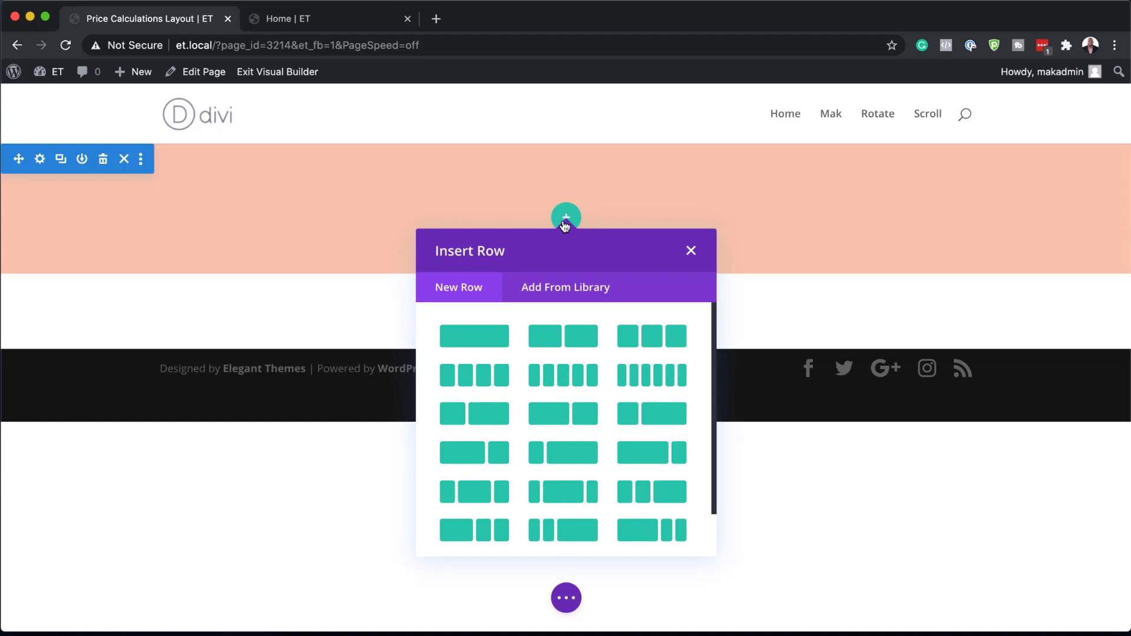
{"action": "left_click", "coordinate": [482, 348]}
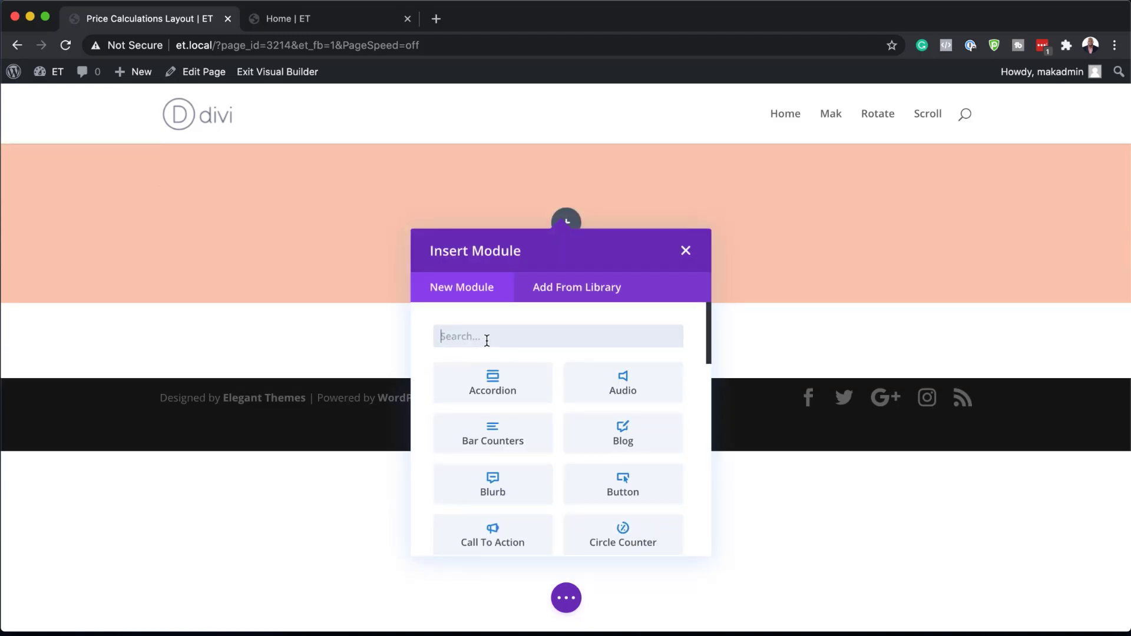
{"action": "type", "text": "text"}
{"action": "left_click", "coordinate": [500, 389]}
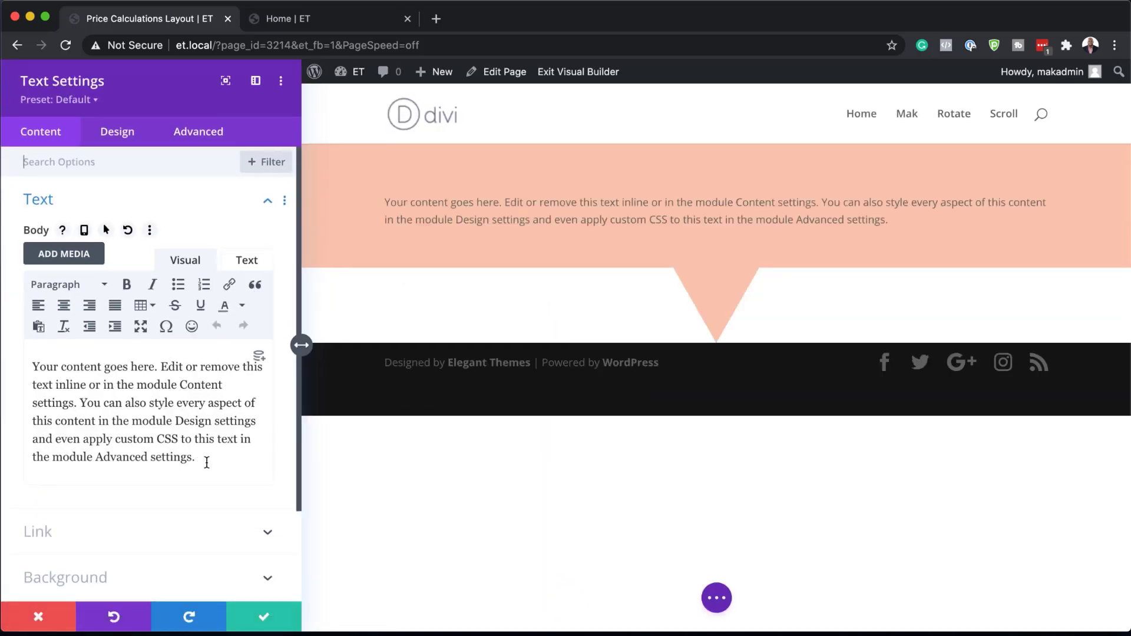
Replace the module's placeholder text with "What about pricing?" and format it as Heading 2
{"action": "left_click_drag", "start_coordinate": [196, 458], "coordinate": [28, 360]}
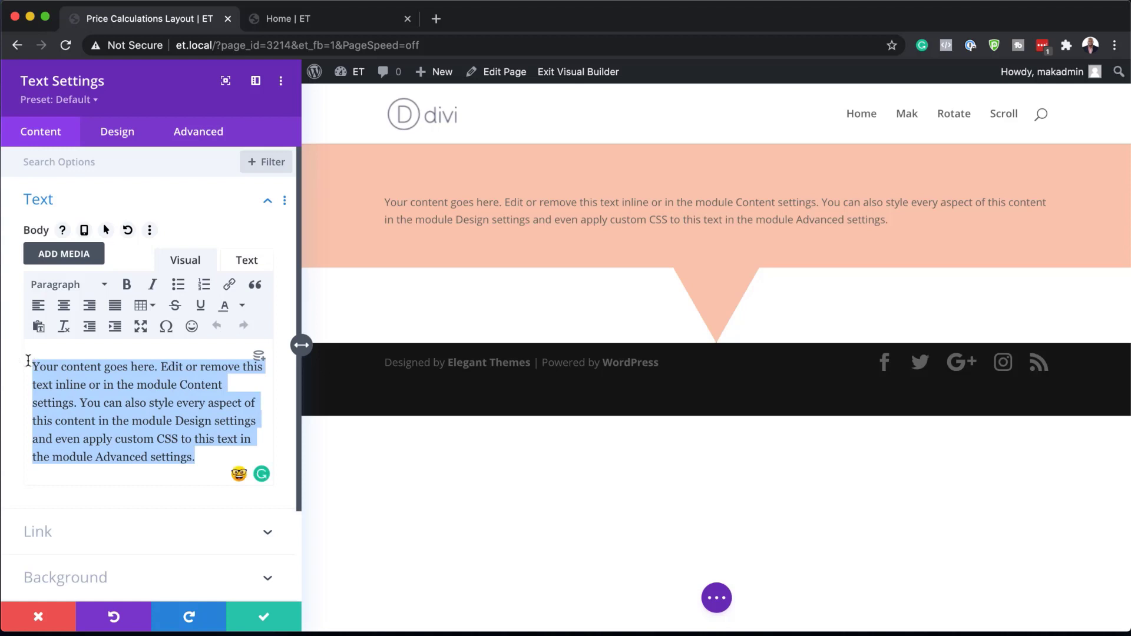
{"action": "type", "text": "What about pricing?"}
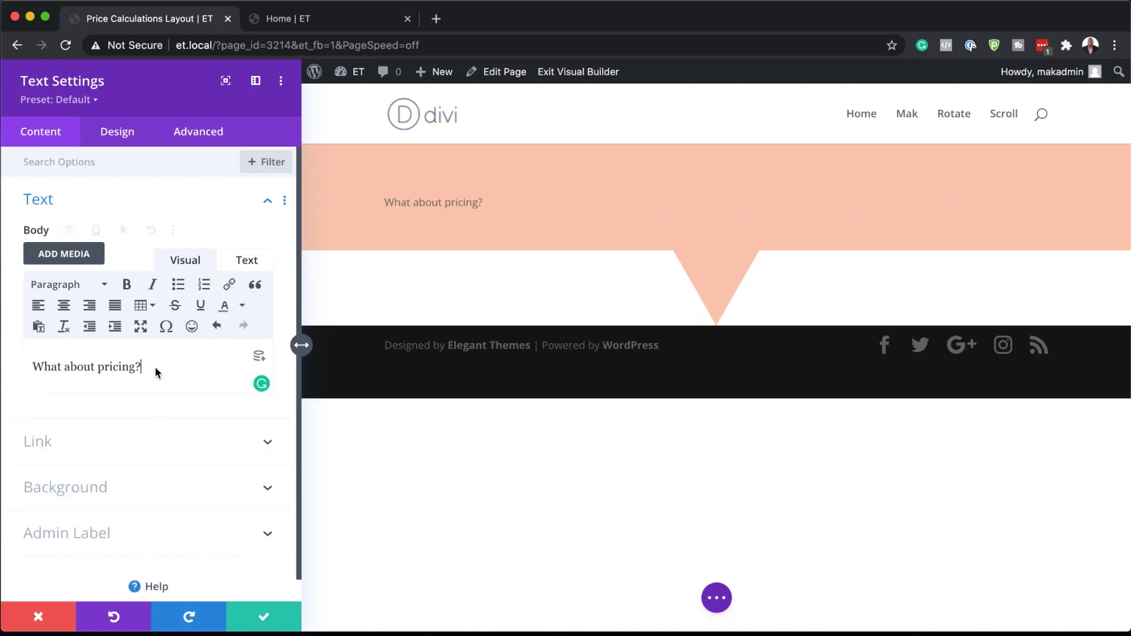
{"action": "left_click_drag", "start_coordinate": [155, 367], "coordinate": [14, 358]}
{"action": "left_click", "coordinate": [57, 289]}
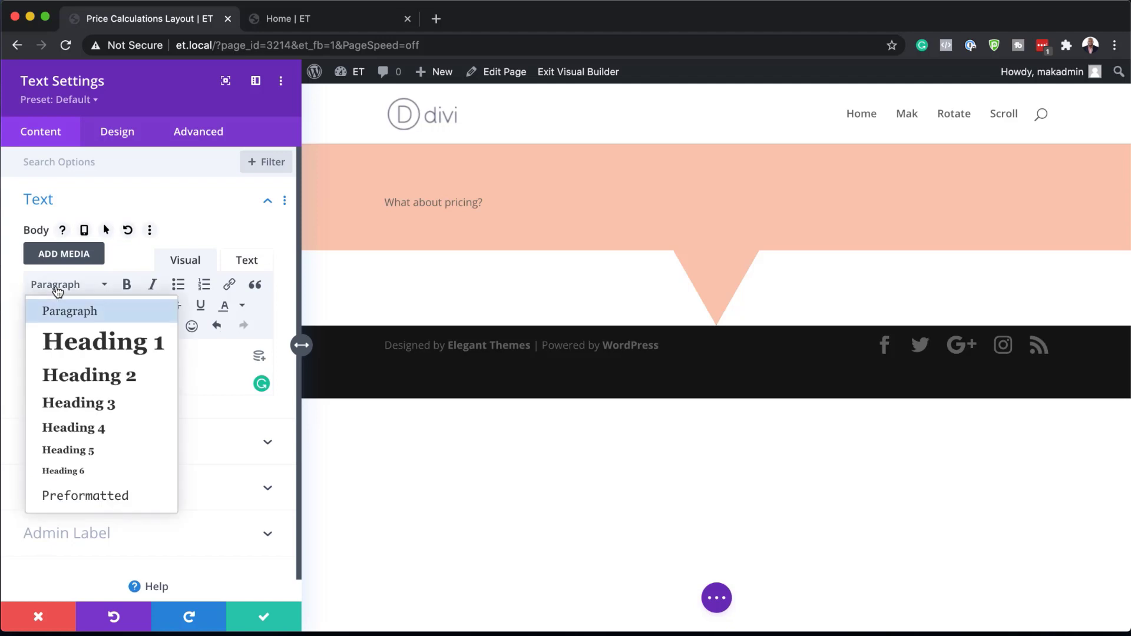
{"action": "left_click", "coordinate": [112, 375]}
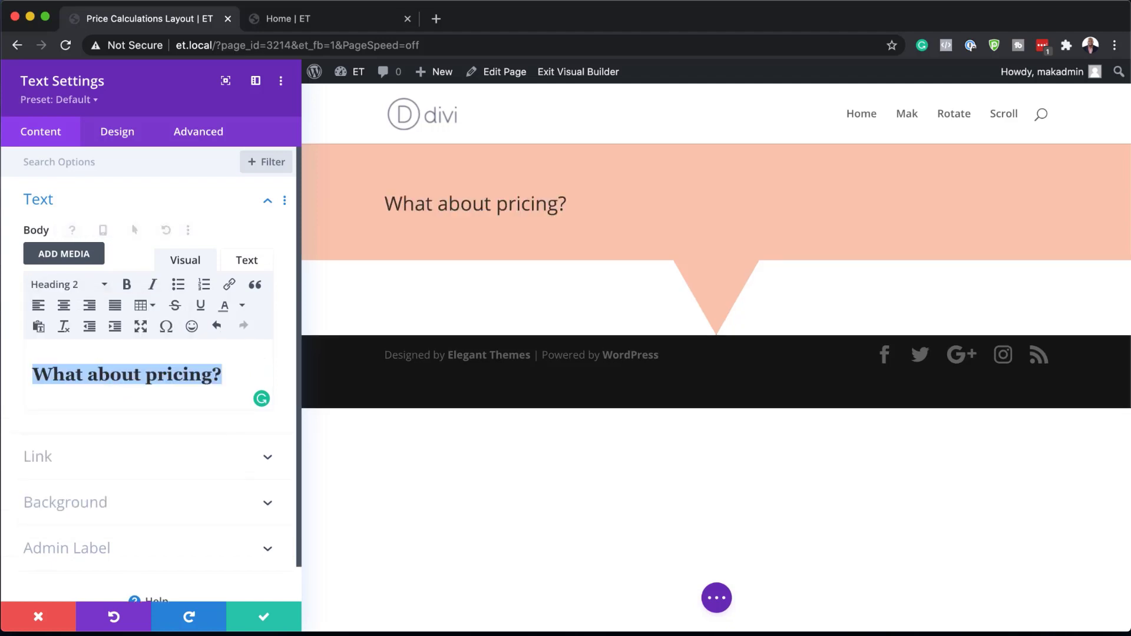
Set the Heading 2 font of the "What about pricing?" text module to Montserrat
{"action": "left_click", "coordinate": [121, 135]}
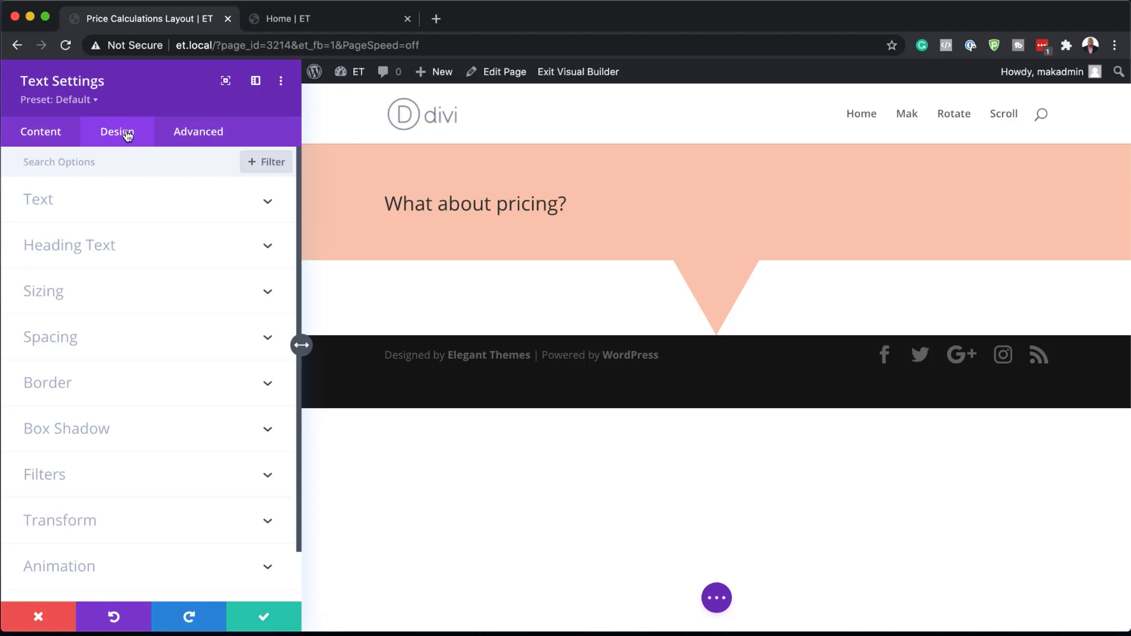
{"action": "left_click", "coordinate": [119, 246]}
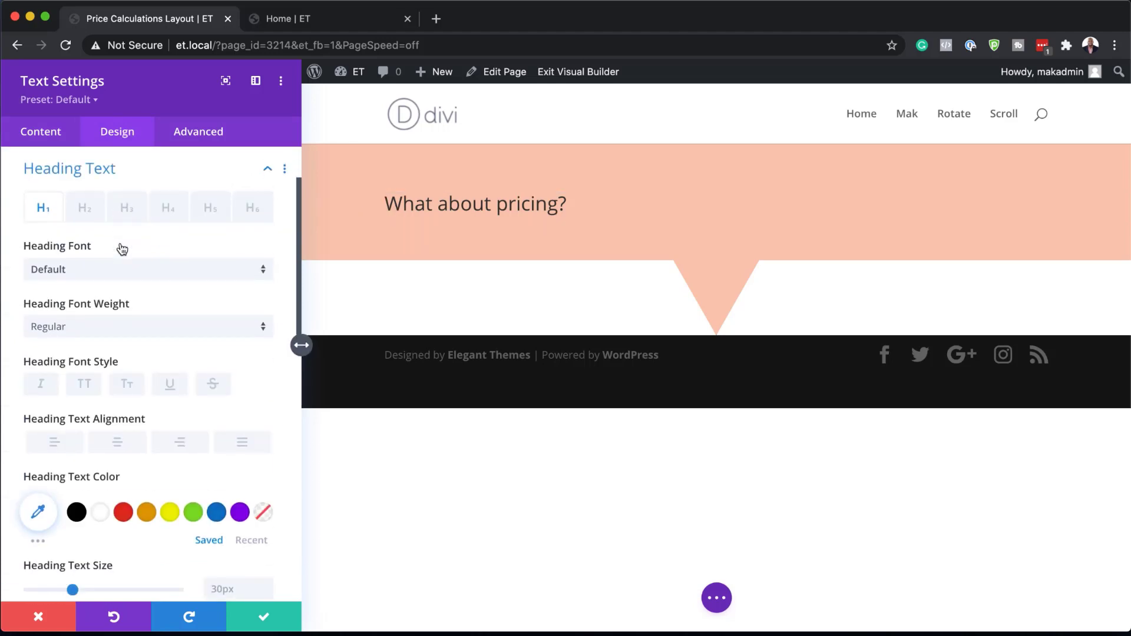
{"action": "left_click", "coordinate": [88, 212]}
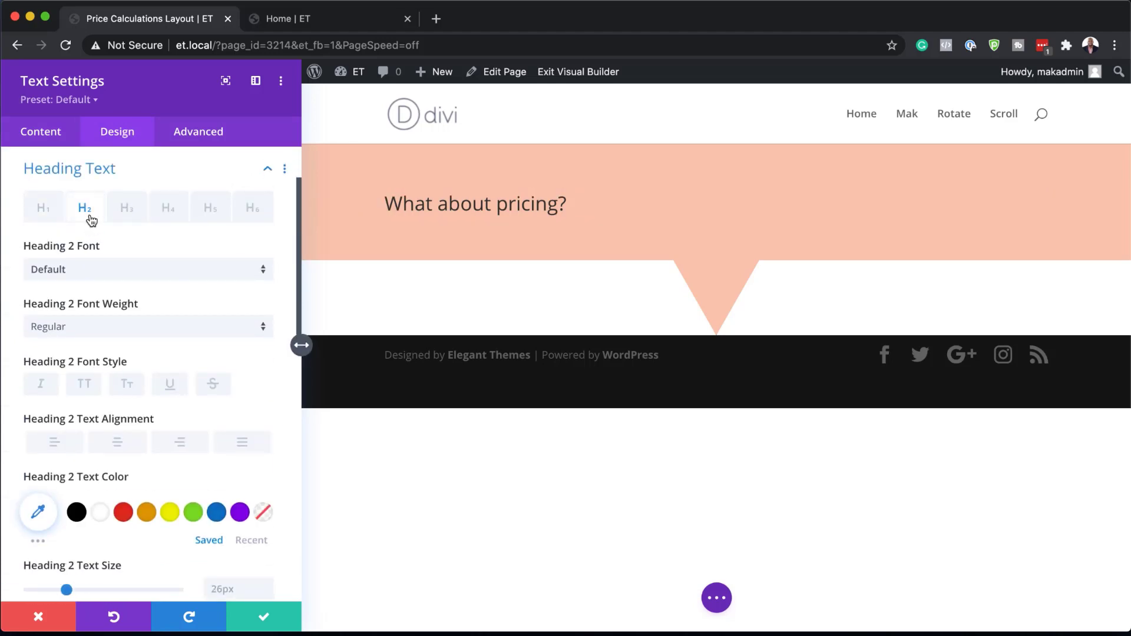
{"action": "left_click", "coordinate": [62, 270]}
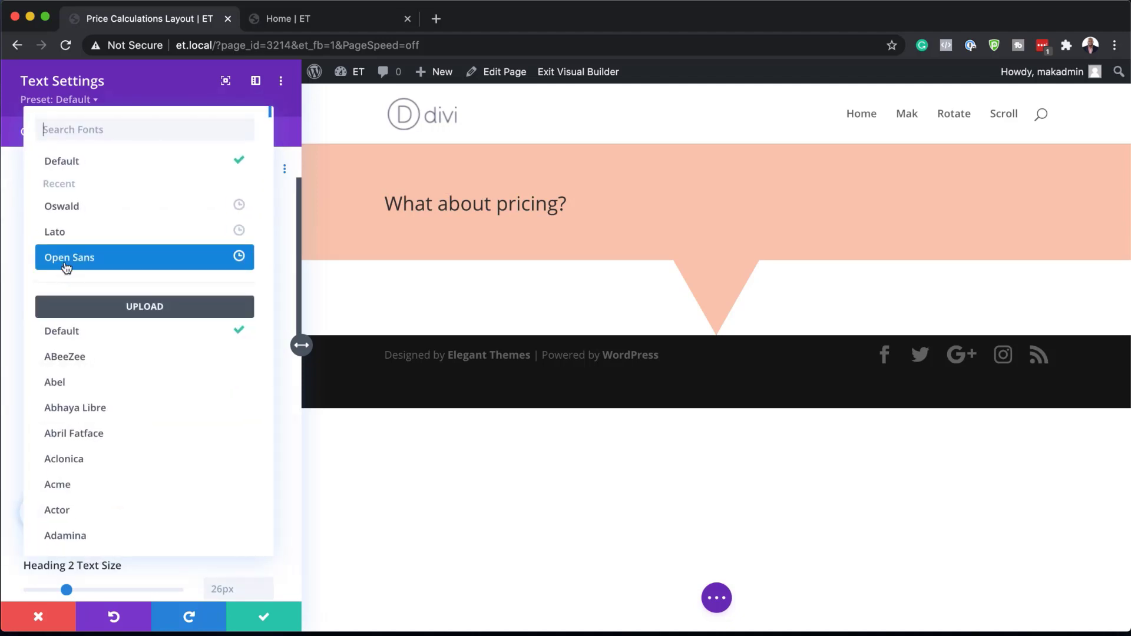
{"action": "type", "text": "mont"}
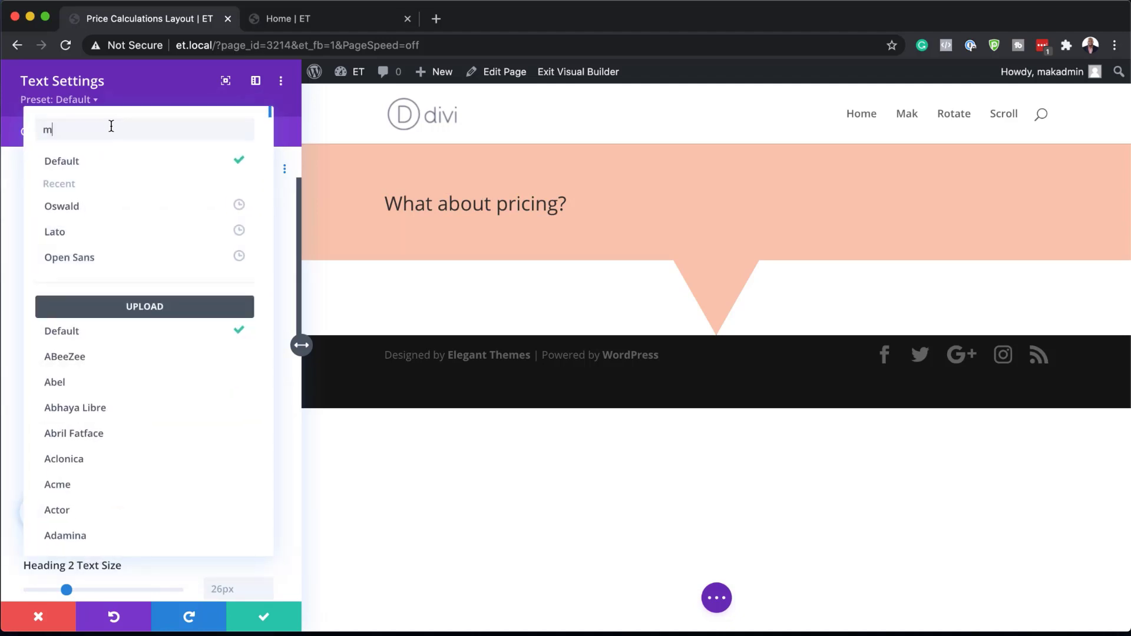
{"action": "left_click", "coordinate": [46, 218]}
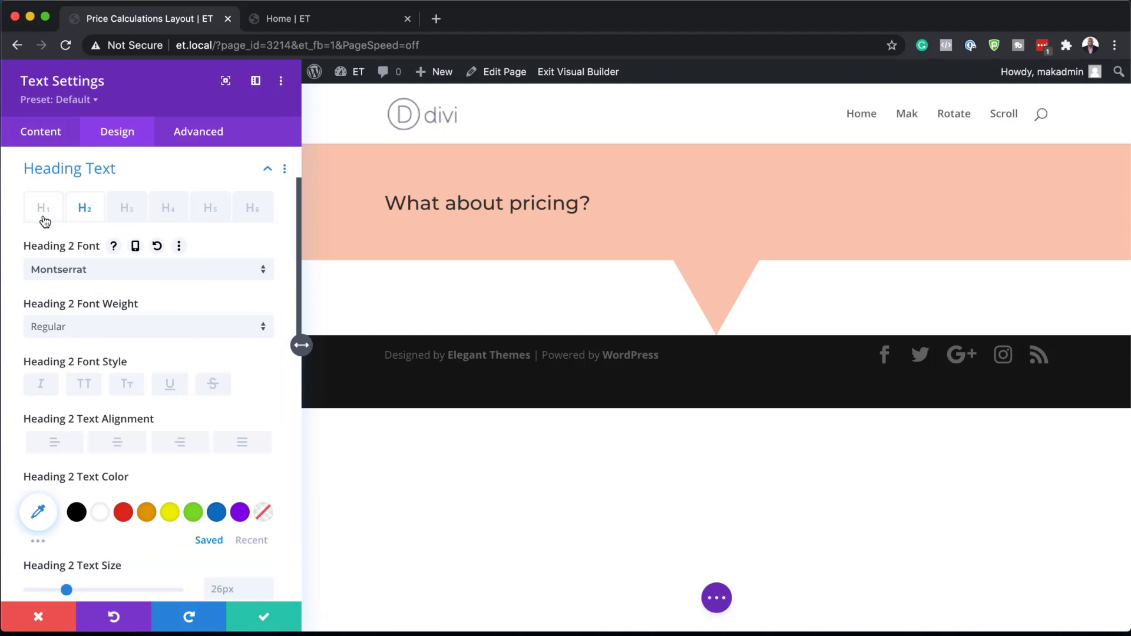
Give the Heading 2 text a Semi Bold weight and center its alignment
{"action": "left_click", "coordinate": [92, 330]}
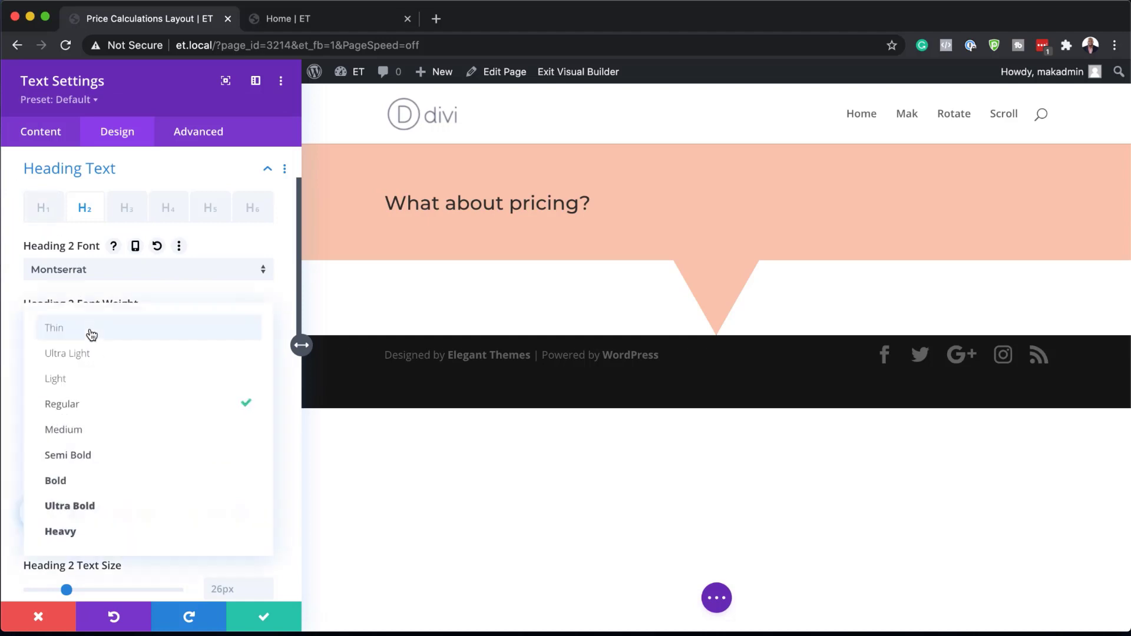
{"action": "left_click", "coordinate": [103, 459]}
{"action": "left_click", "coordinate": [118, 446]}
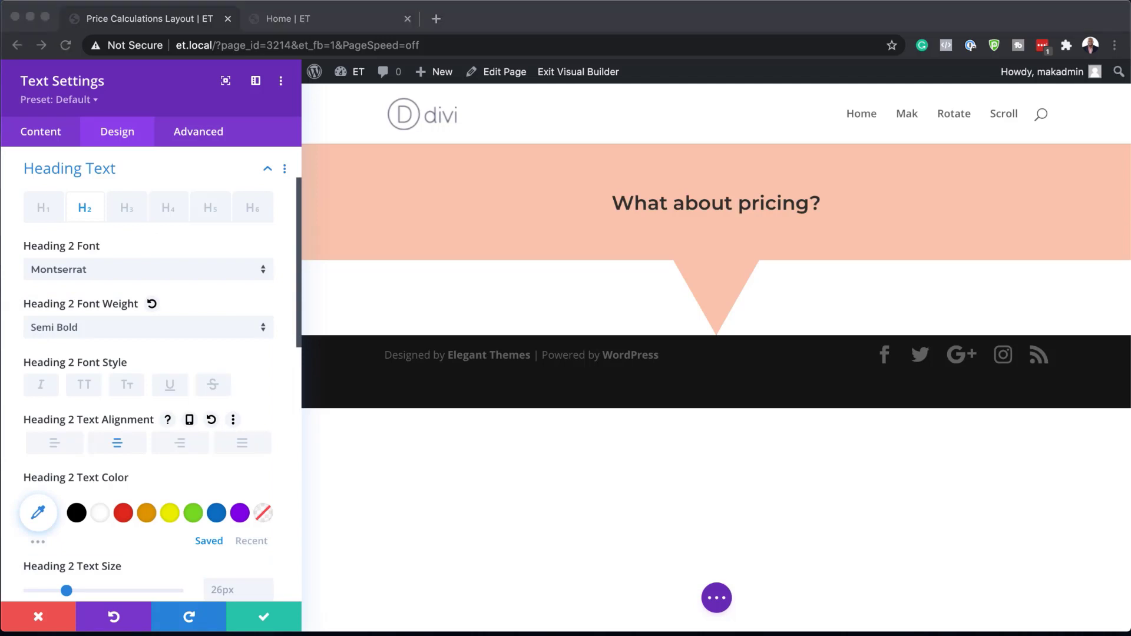
Set the Heading 2 text color to #0f1c4d and its text size to 57px
{"action": "scroll", "coordinate": [137, 472], "scroll_direction": "down", "scroll_amount": 5}
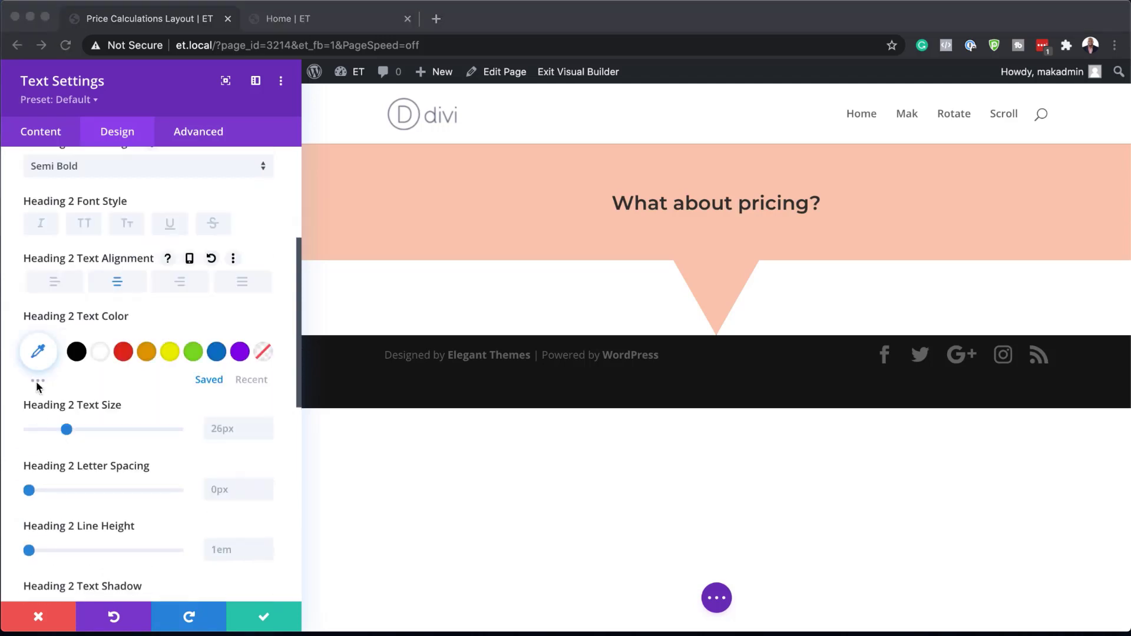
{"action": "left_click", "coordinate": [39, 353]}
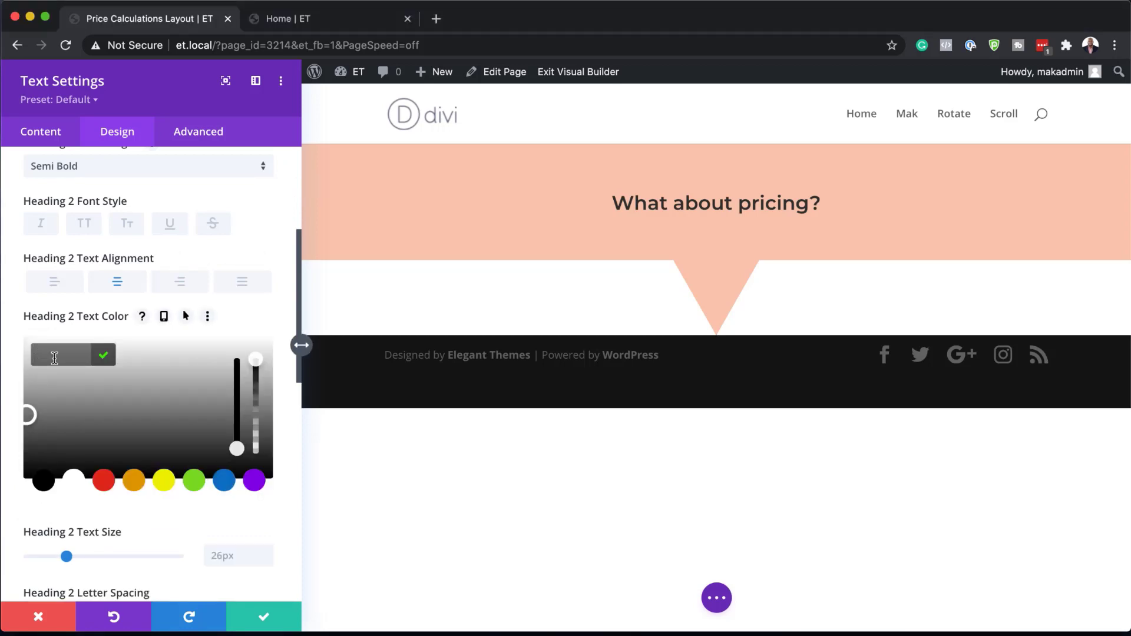
{"action": "type", "text": "#0f1c4d"}
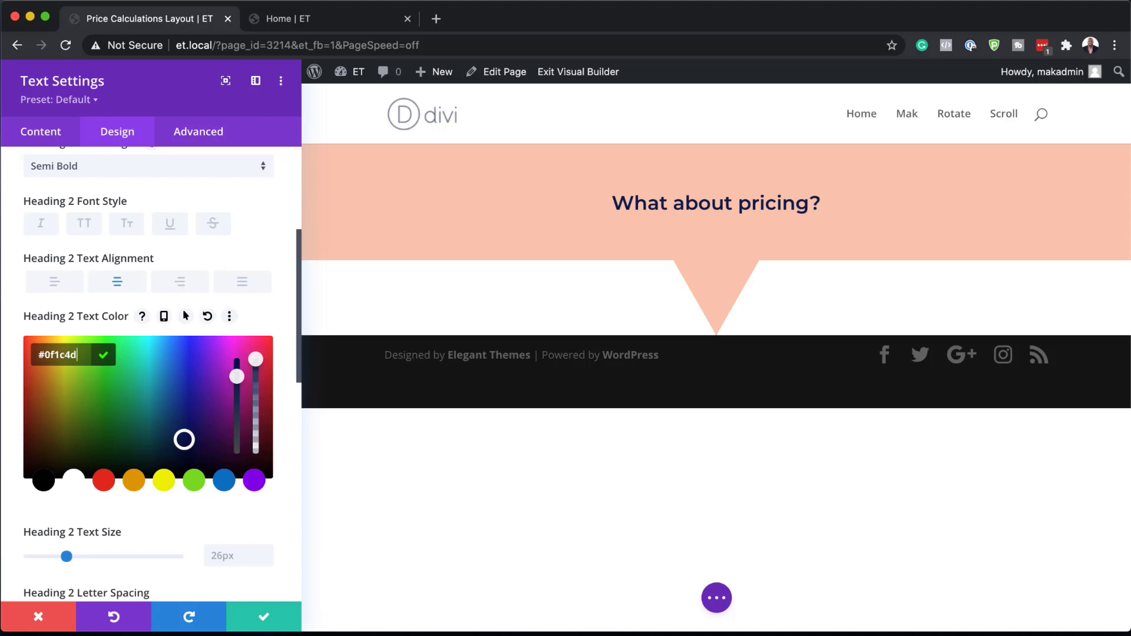
{"action": "scroll", "coordinate": [259, 445], "scroll_direction": "down", "scroll_amount": 3}
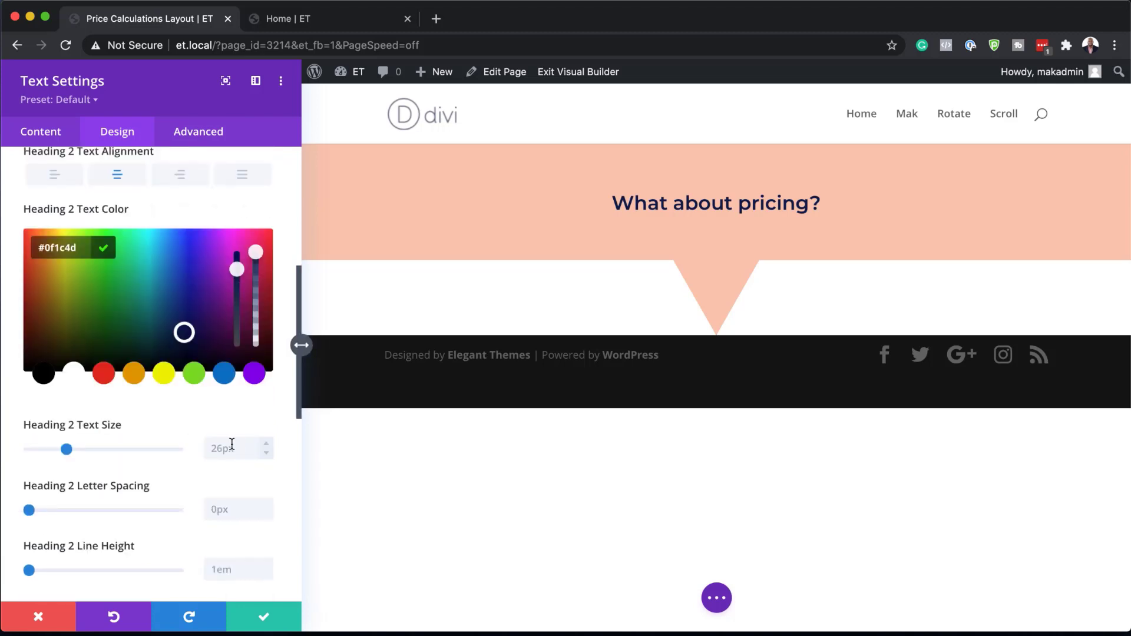
{"action": "left_click", "coordinate": [231, 446]}
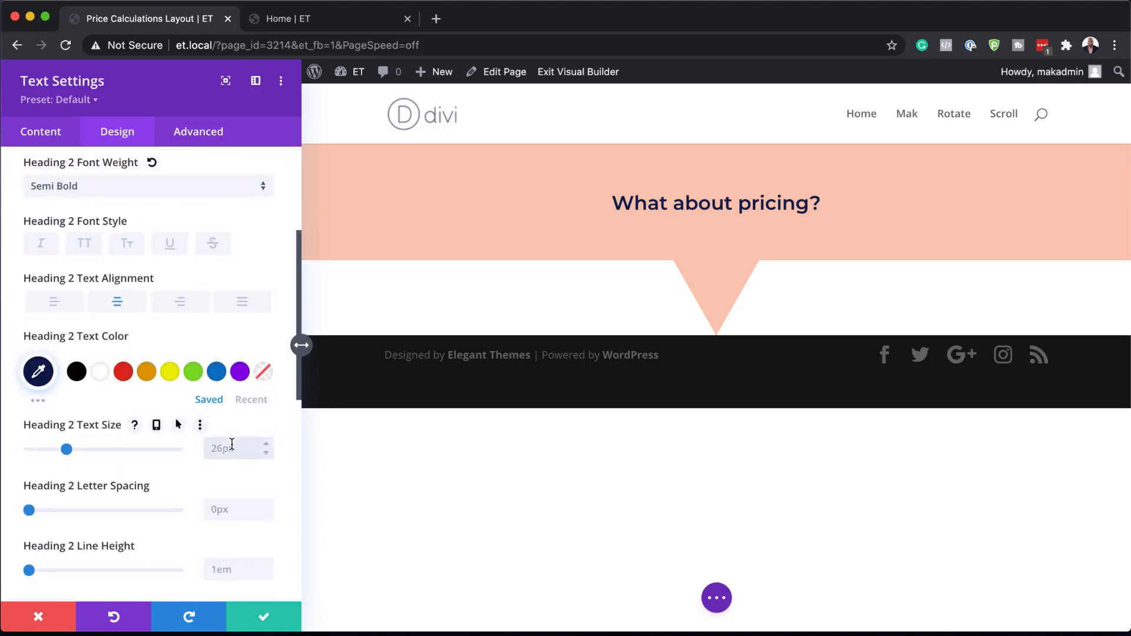
{"action": "type", "text": "57px"}
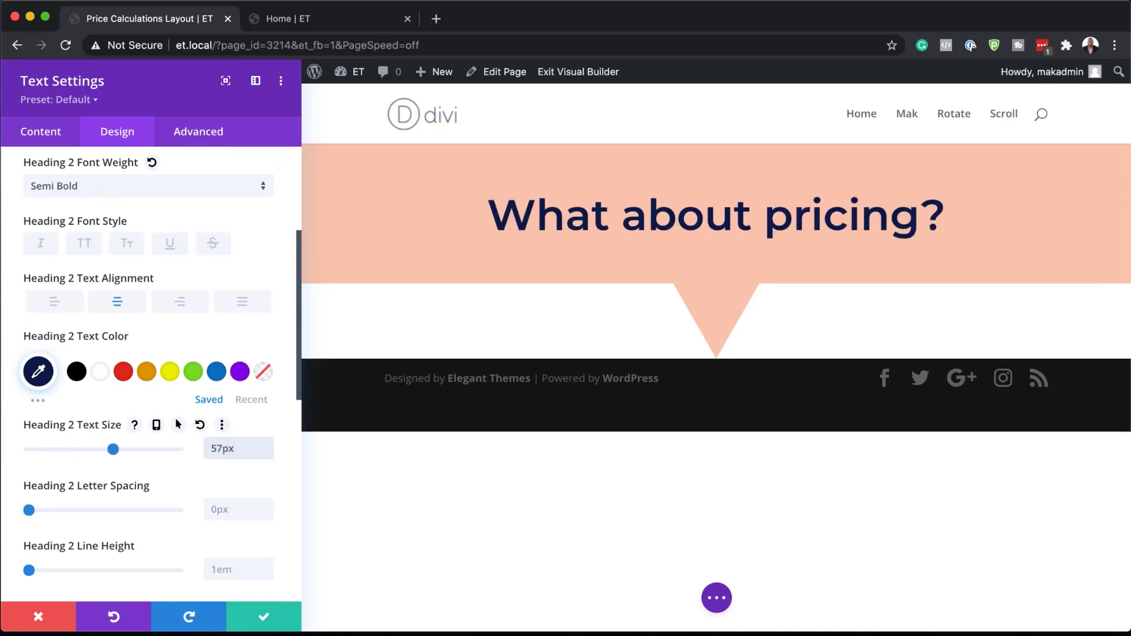
Set the Heading 2 letter spacing to -2px and save the text module's settings
{"action": "scroll", "coordinate": [256, 508], "scroll_direction": "down", "scroll_amount": 1}
{"action": "left_click", "coordinate": [239, 510]}
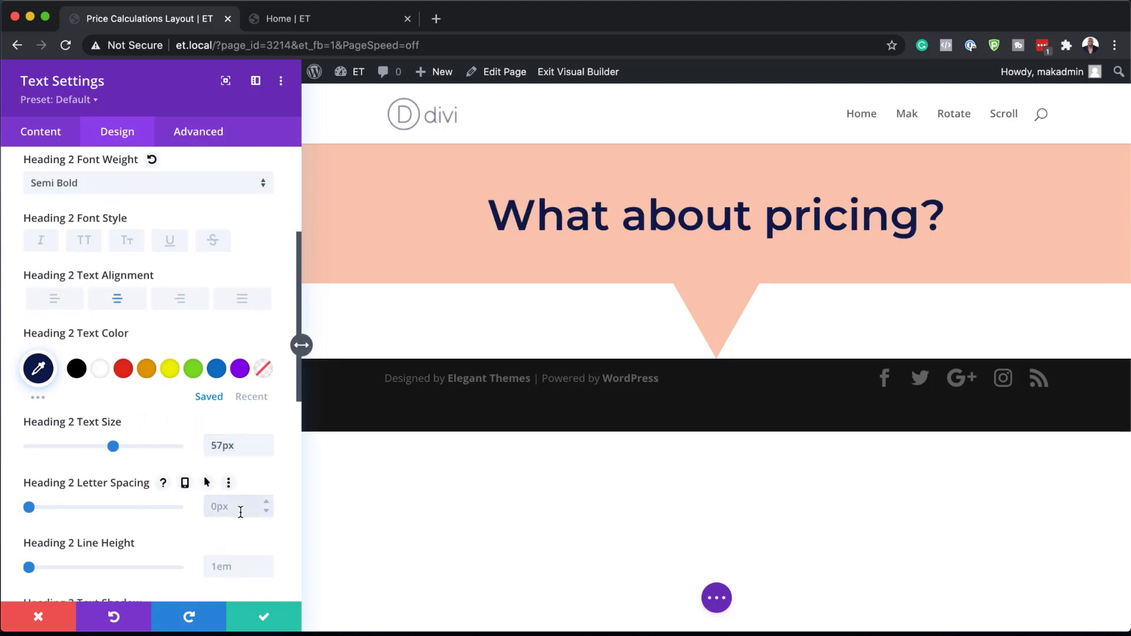
{"action": "type", "text": "-2px"}
{"action": "left_click", "coordinate": [273, 627]}
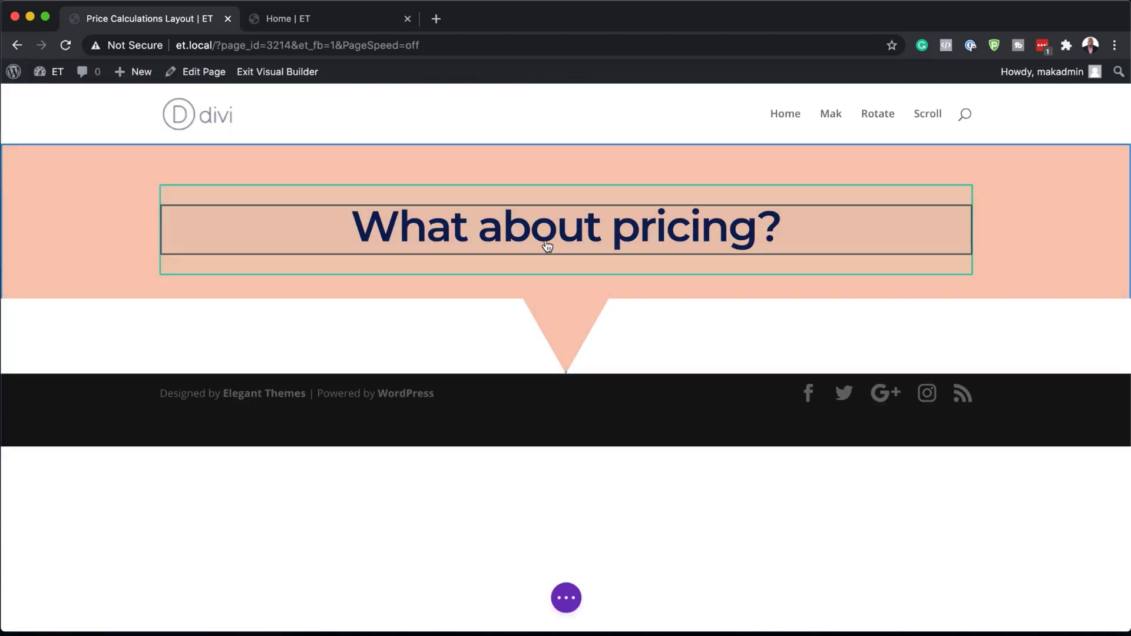
Open the page's layers view and expand the section, row and column down to the Text module
{"action": "left_click", "coordinate": [566, 598]}
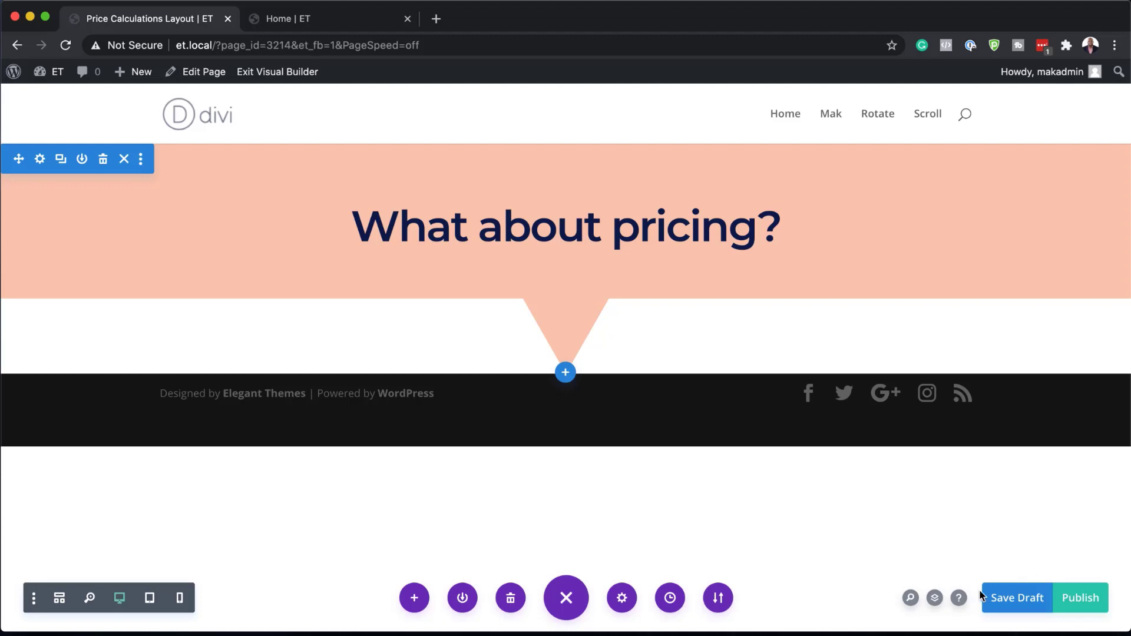
{"action": "left_click", "coordinate": [935, 598]}
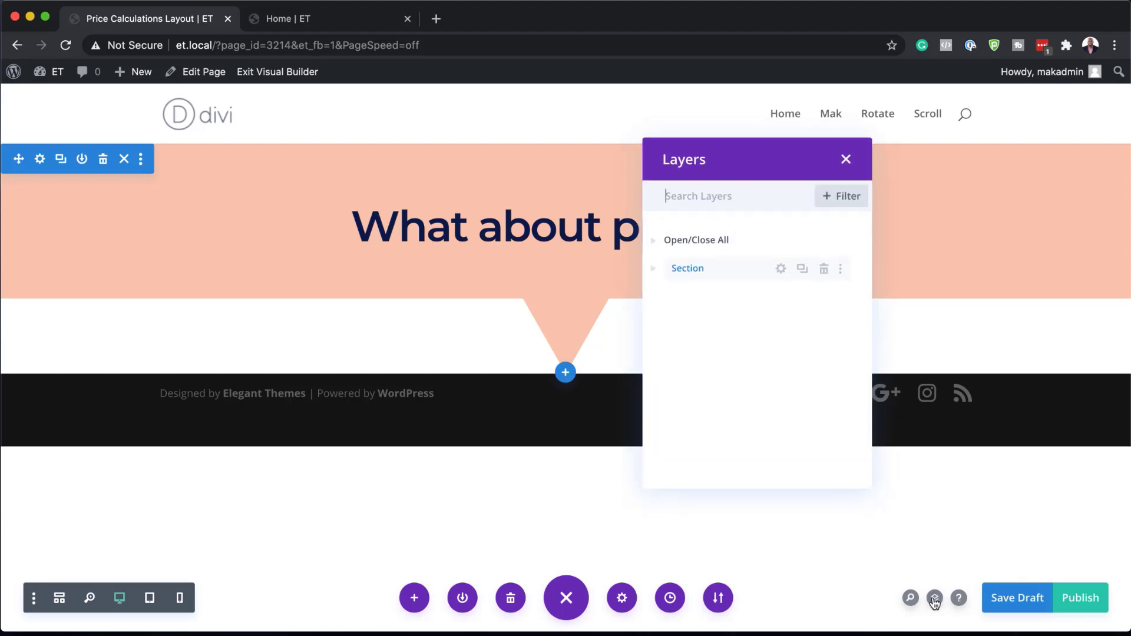
{"action": "left_click", "coordinate": [655, 271]}
{"action": "left_click", "coordinate": [669, 296]}
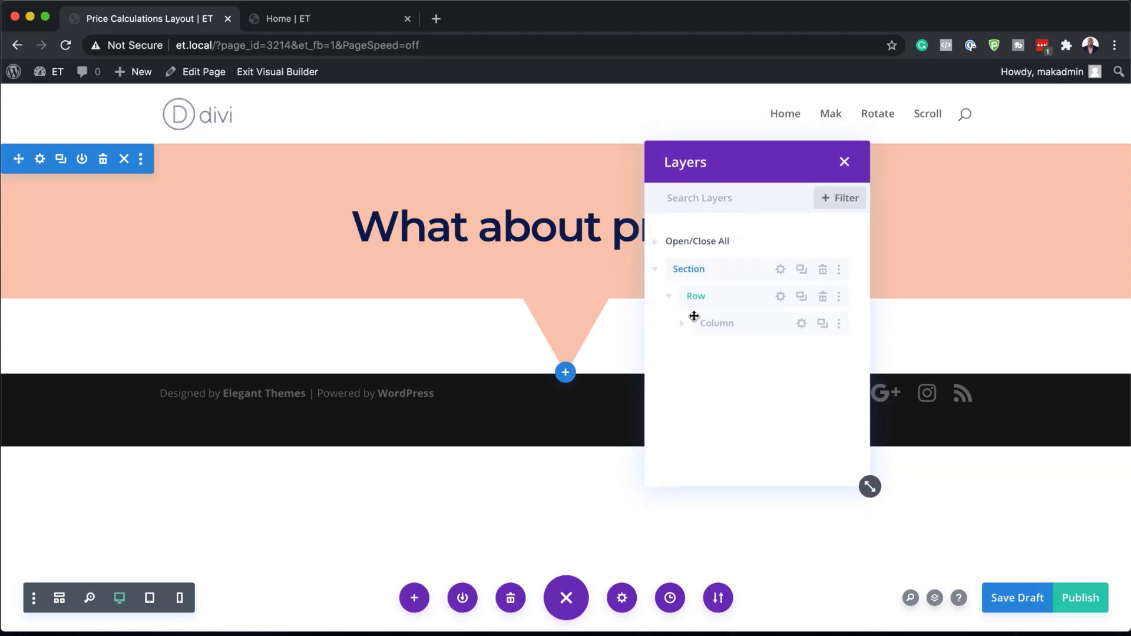
{"action": "left_click", "coordinate": [684, 324]}
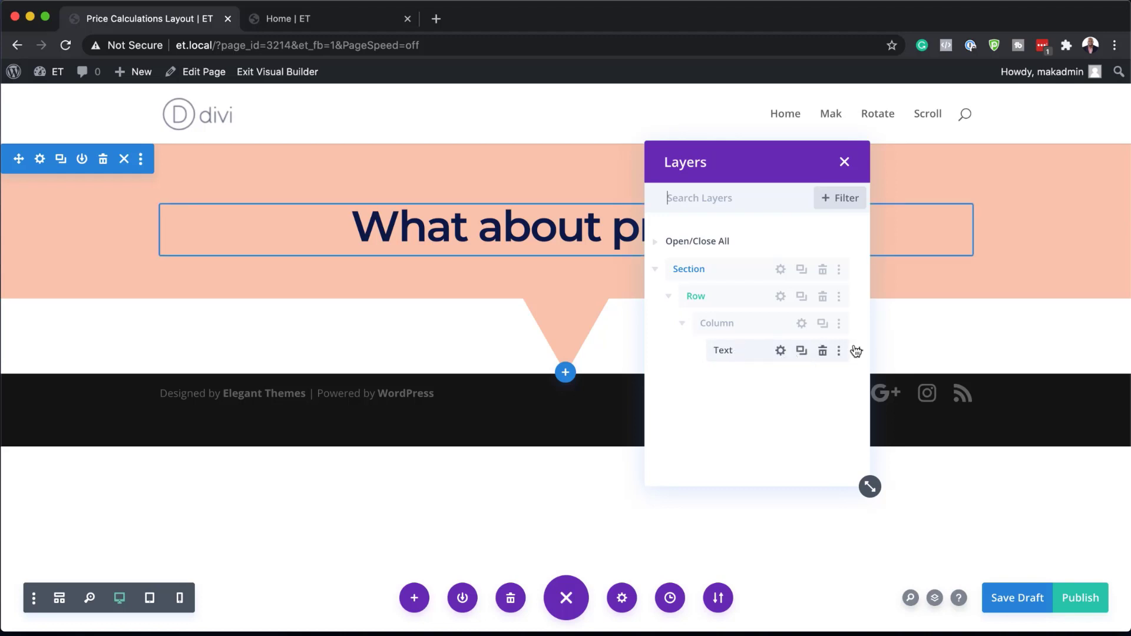
Insert a second Text module beneath the heading module in the same column
{"action": "left_click", "coordinate": [862, 354]}
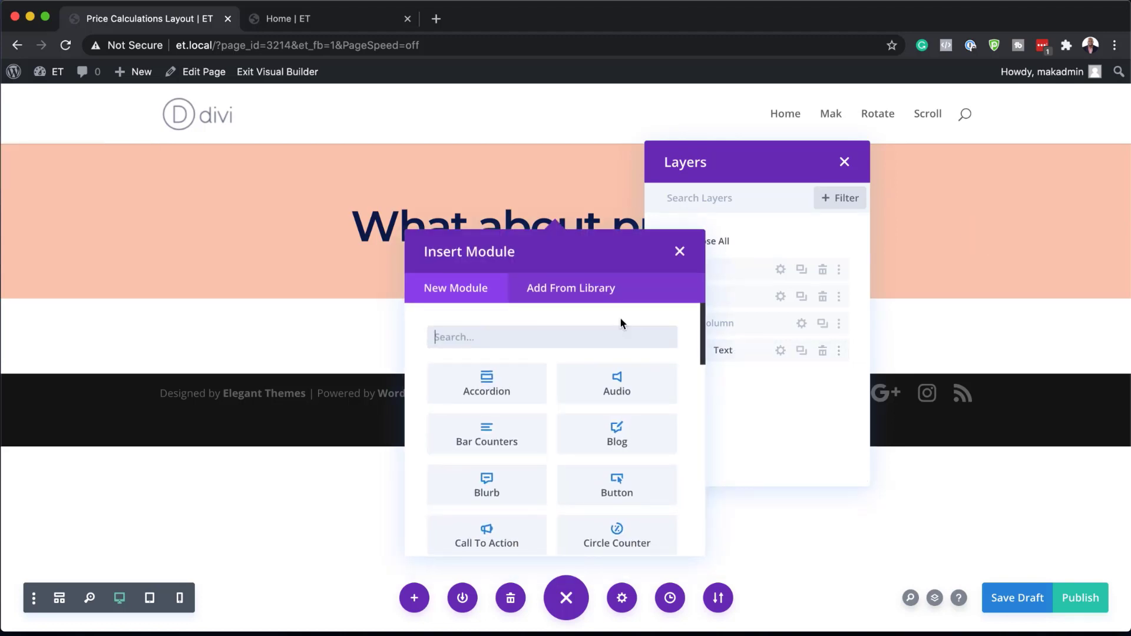
{"action": "type", "text": "text"}
{"action": "left_click", "coordinate": [467, 378]}
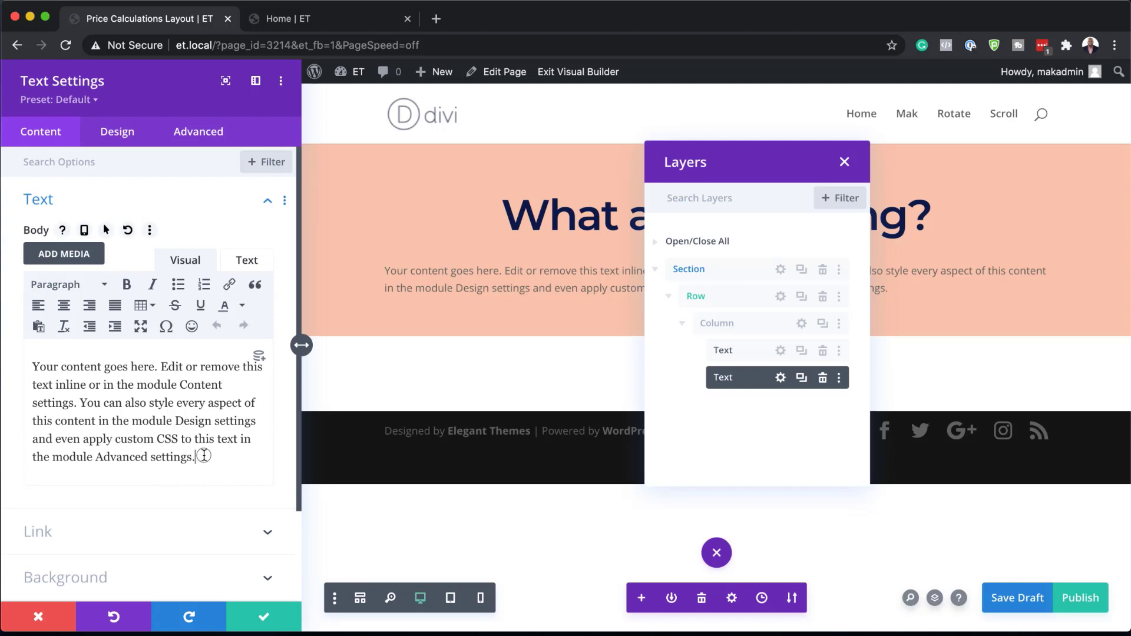
Replace the new module's placeholder text with "See for yourself!" and move the Layers window clear of the heading
{"action": "left_click_drag", "start_coordinate": [196, 457], "coordinate": [11, 371]}
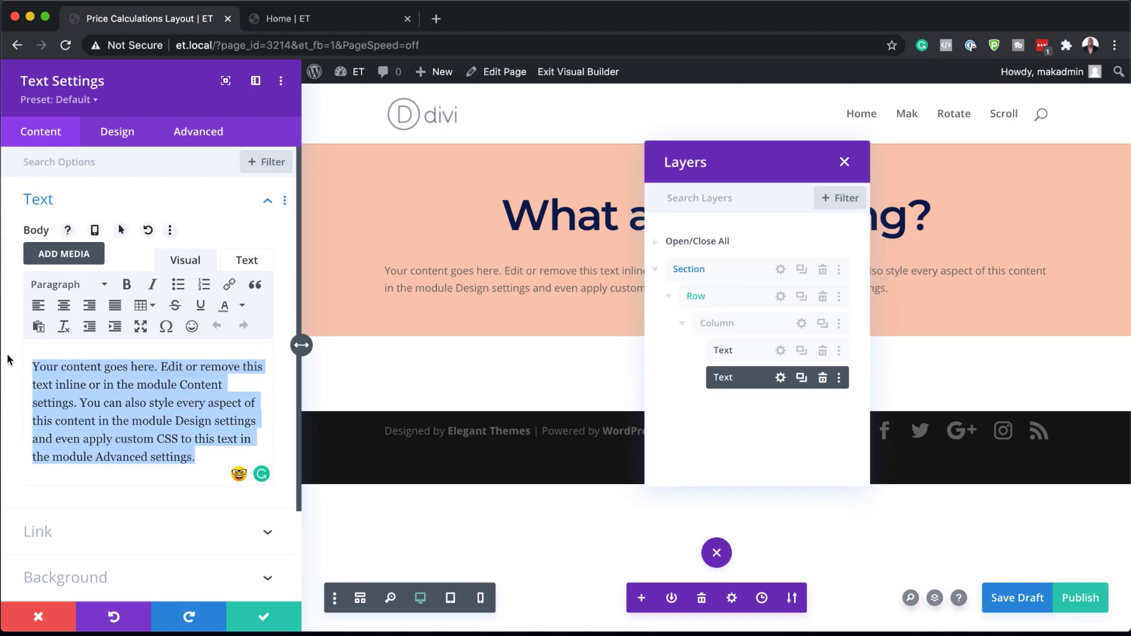
{"action": "type", "text": "Seee for yourself!"}
{"action": "left_click_drag", "start_coordinate": [750, 168], "coordinate": [992, 295]}
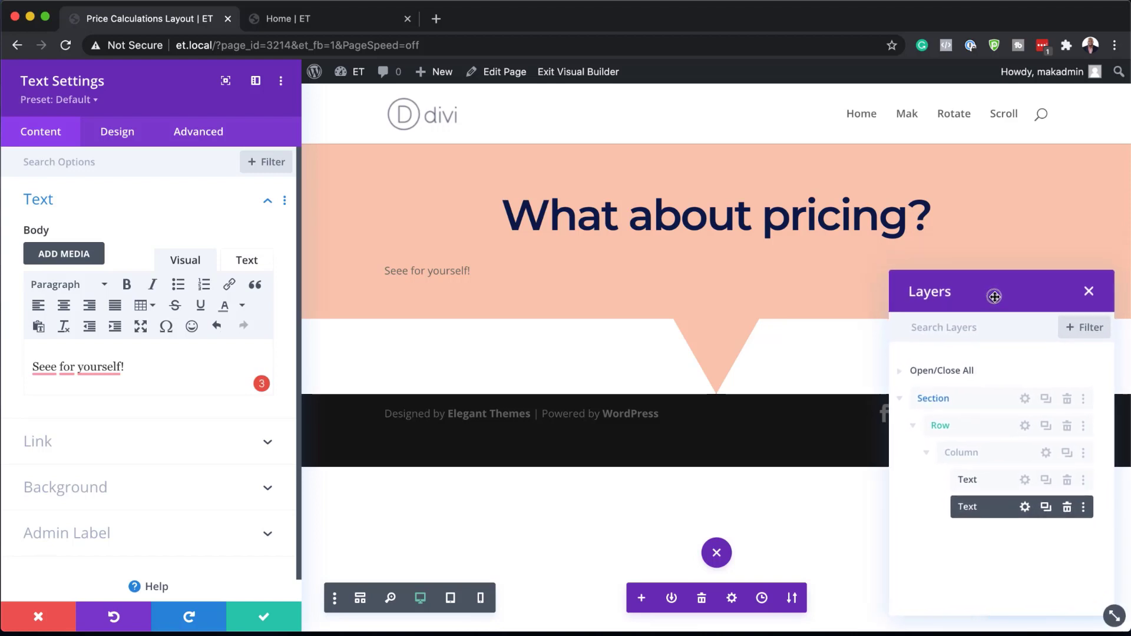
{"action": "mouse_move", "coordinate": [47, 367]}
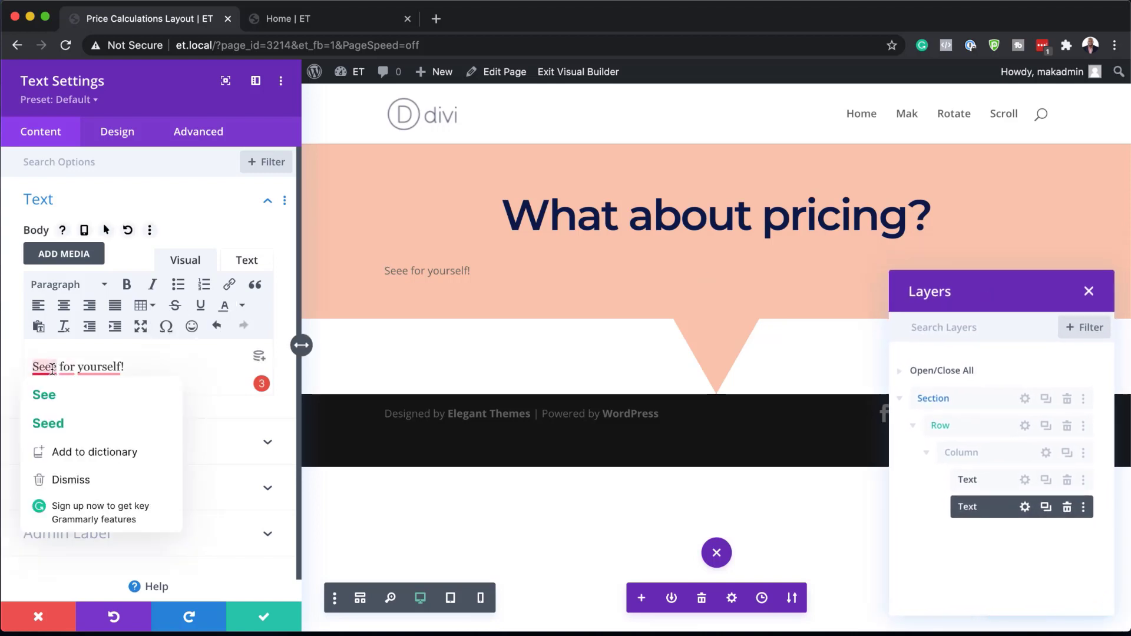
{"action": "left_click", "coordinate": [53, 401]}
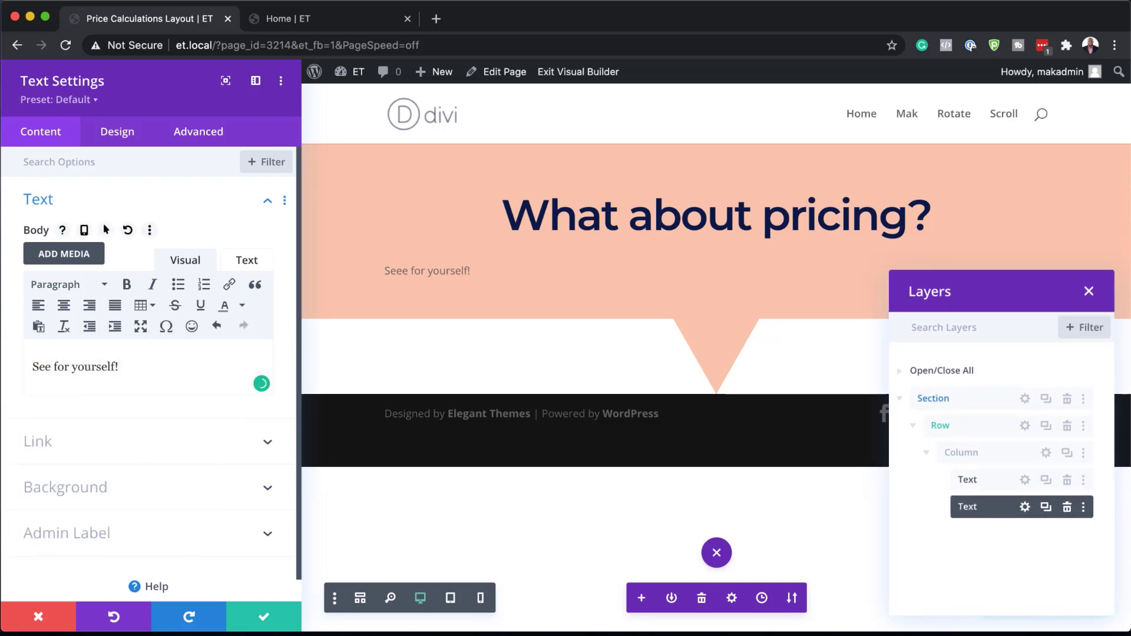
Set the "See for yourself!" module's text font to Montserrat and center its text alignment
{"action": "left_click", "coordinate": [128, 140]}
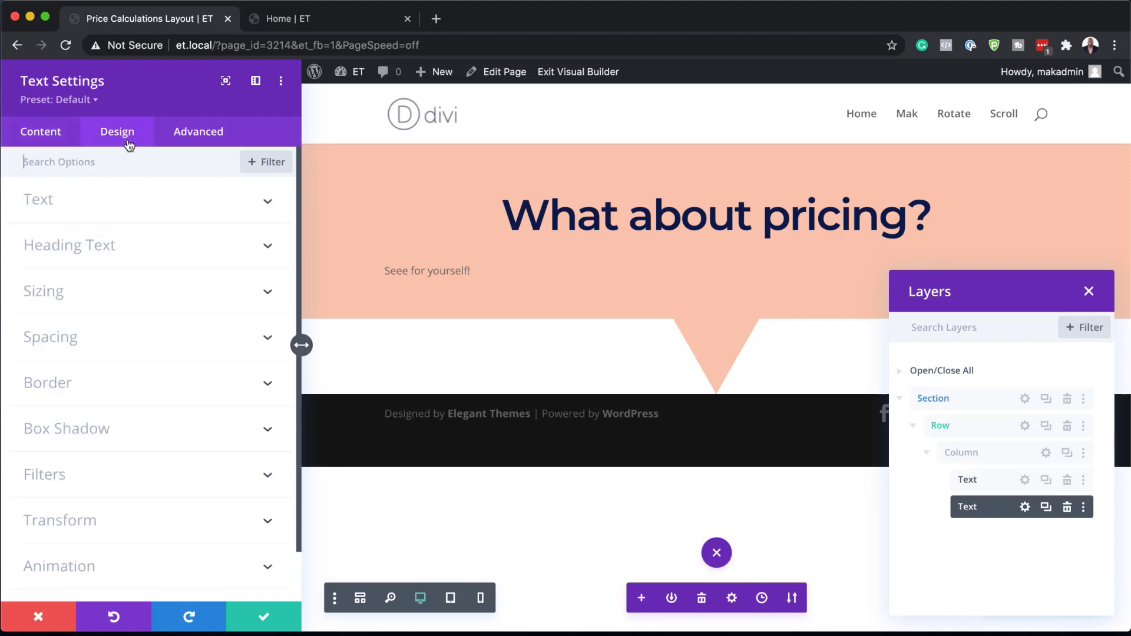
{"action": "left_click", "coordinate": [76, 200]}
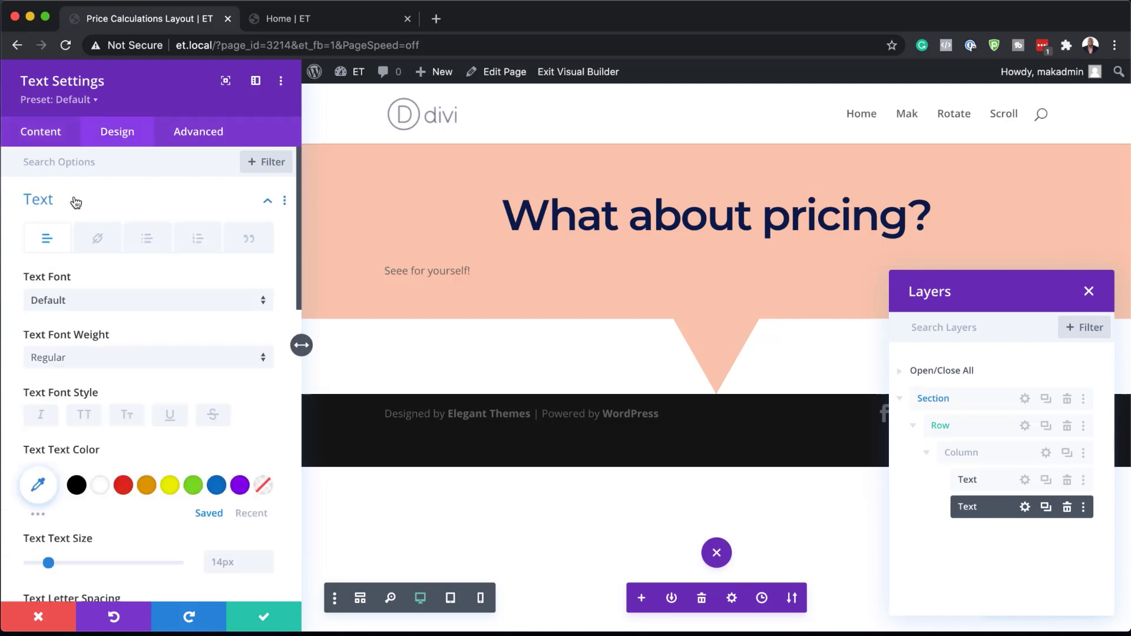
{"action": "left_click", "coordinate": [74, 301]}
{"action": "left_click", "coordinate": [89, 210]}
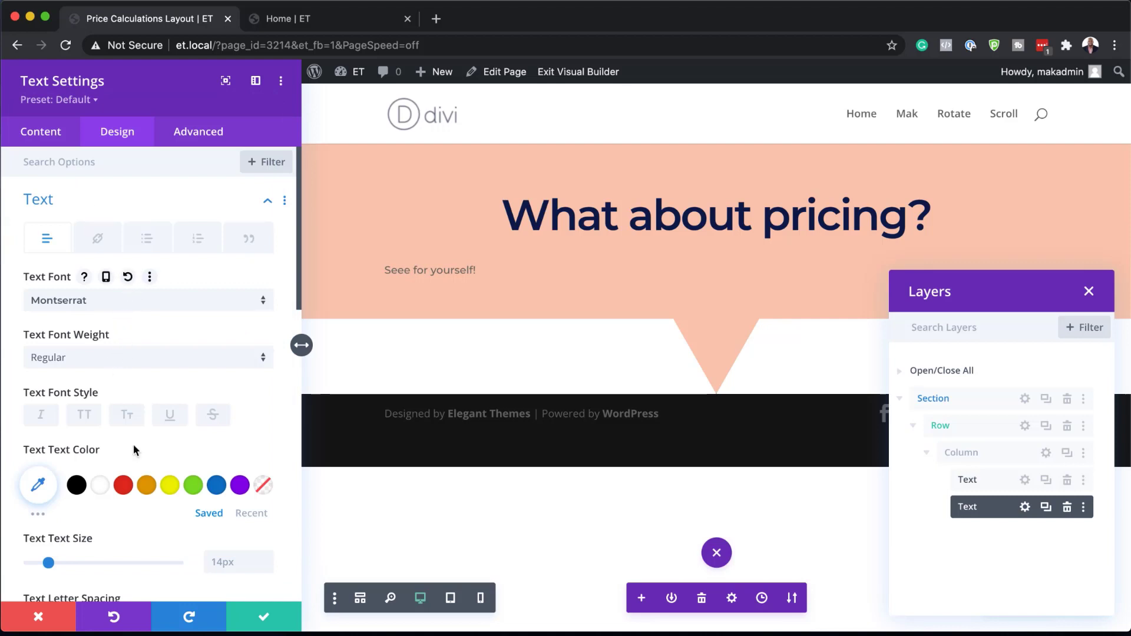
{"action": "scroll", "coordinate": [135, 452], "scroll_direction": "down", "scroll_amount": 5}
{"action": "scroll", "coordinate": [136, 451], "scroll_direction": "down", "scroll_amount": 2}
{"action": "left_click", "coordinate": [118, 500]}
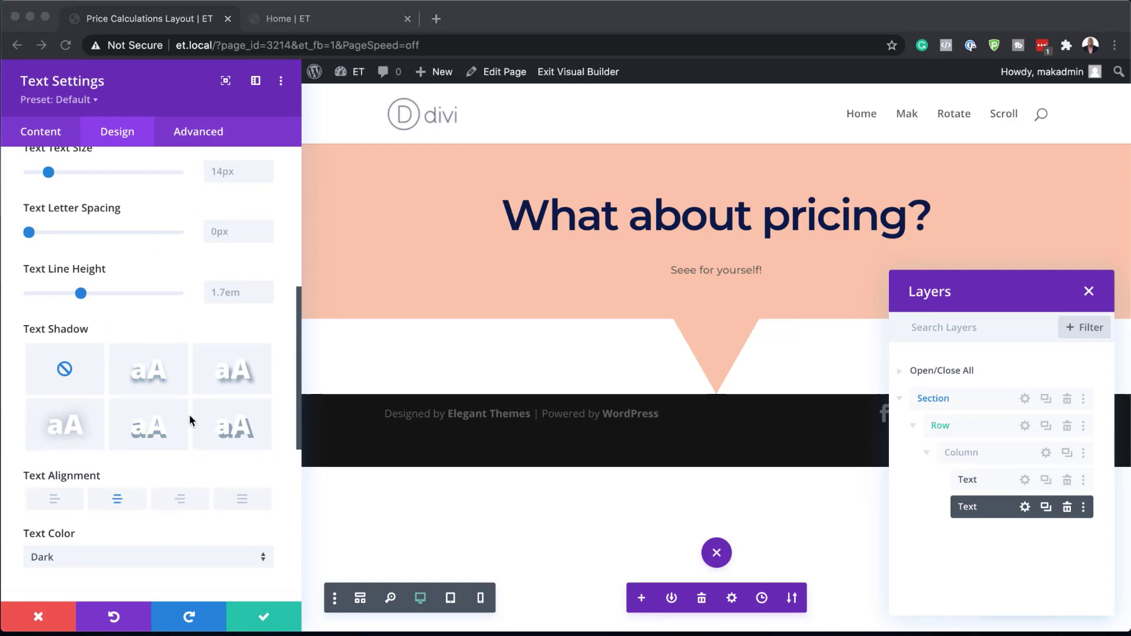
Set the "See for yourself!" module's text color to #0f1c4d and its text size to 22px
{"action": "scroll", "coordinate": [224, 495], "scroll_direction": "down", "scroll_amount": 5}
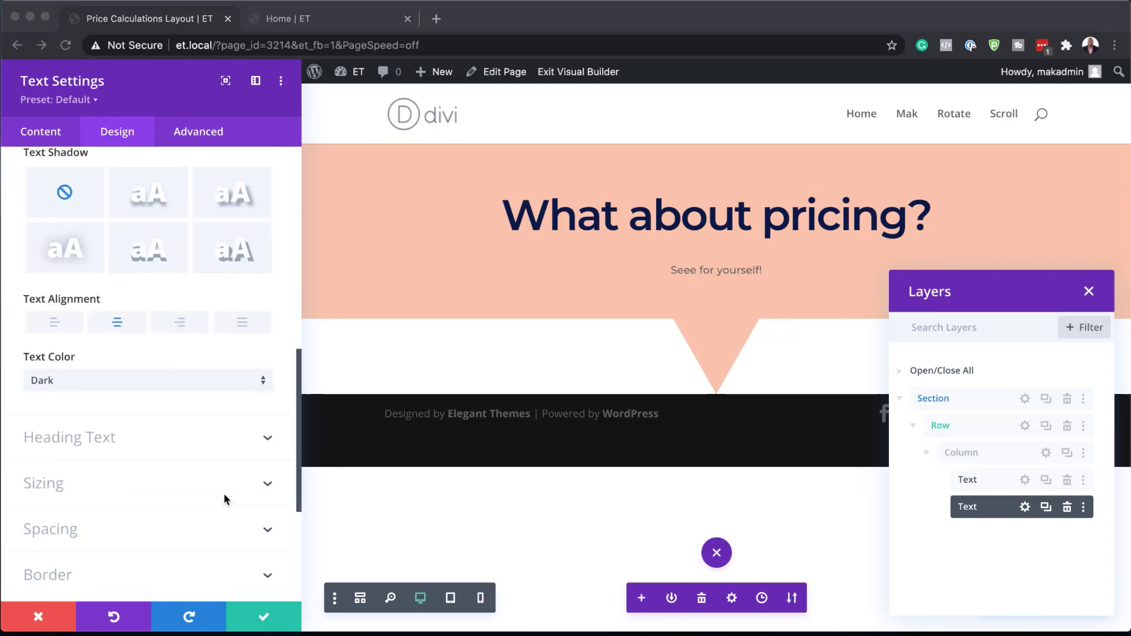
{"action": "left_click", "coordinate": [46, 458]}
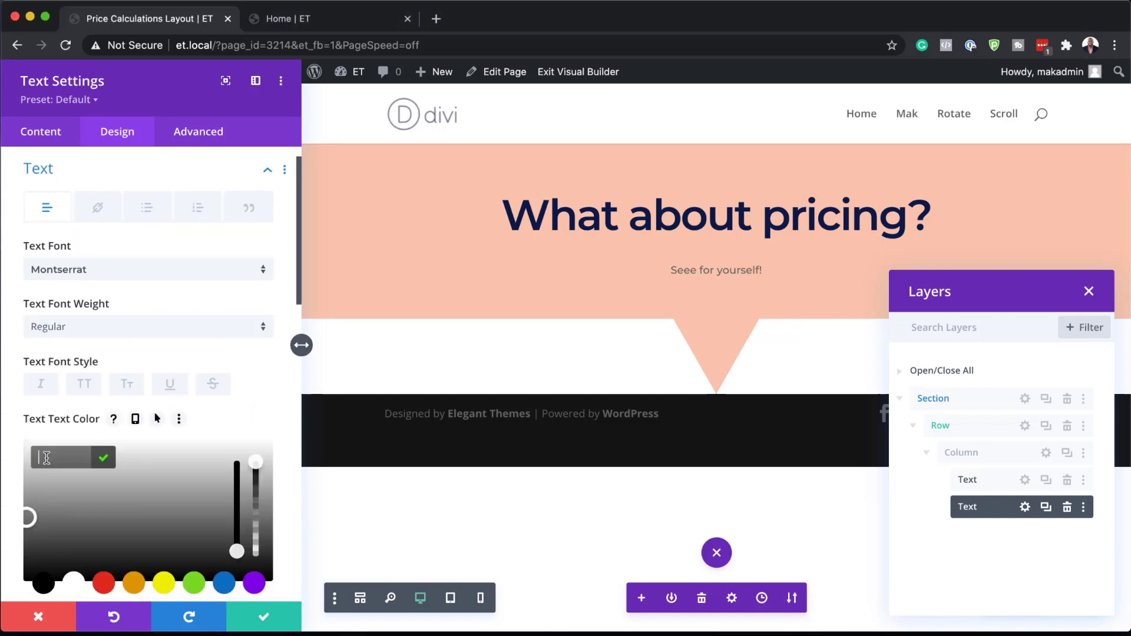
{"action": "type", "text": "#0f1c4d"}
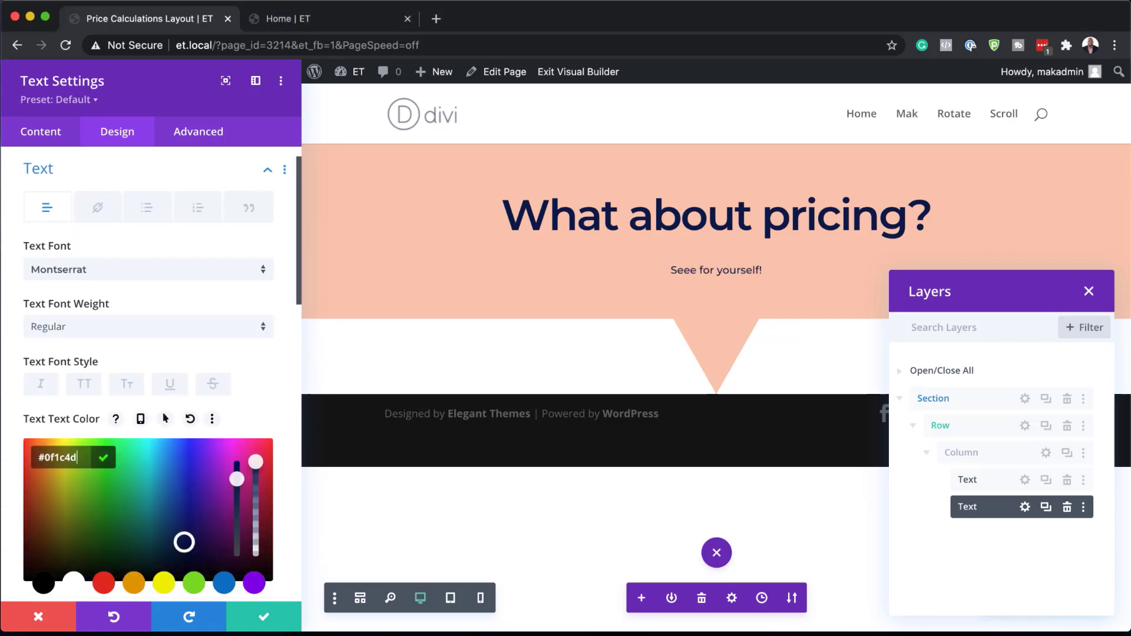
{"action": "scroll", "coordinate": [153, 429], "scroll_direction": "down", "scroll_amount": 5}
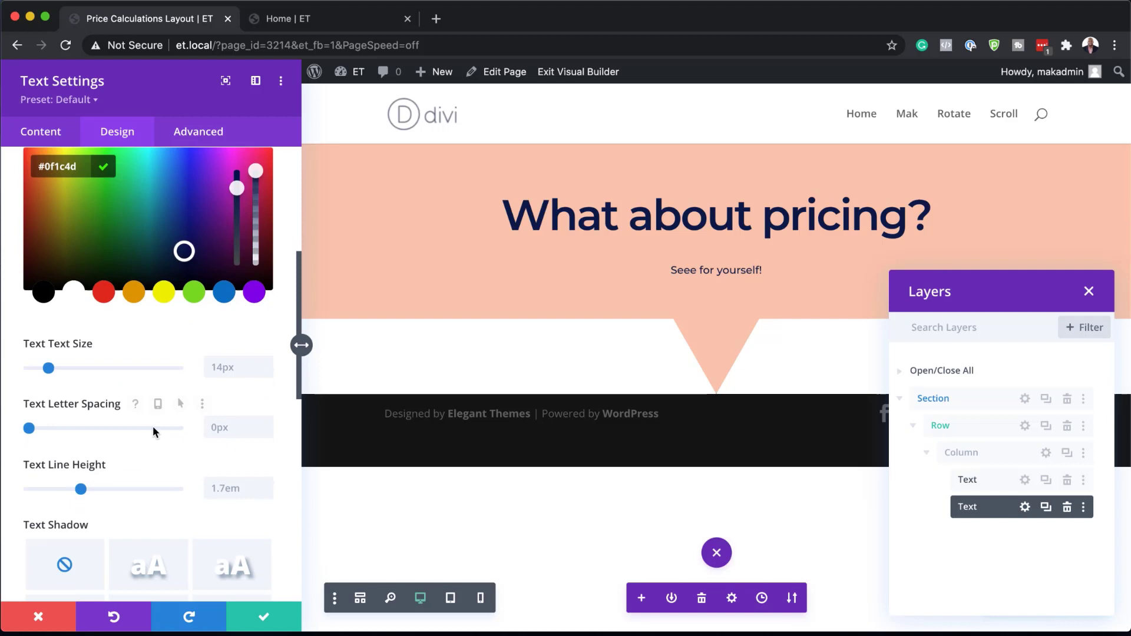
{"action": "left_click", "coordinate": [235, 367]}
{"action": "type", "text": "22px"}
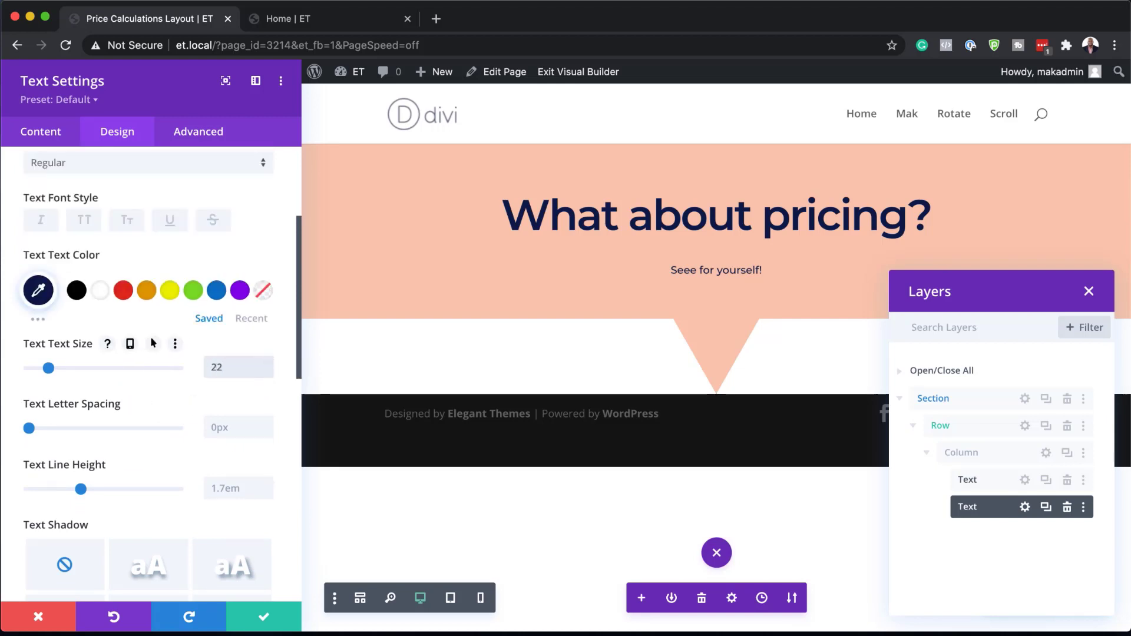
Save the subline text module and insert a Divider module beneath it in the same column
{"action": "left_click", "coordinate": [261, 617]}
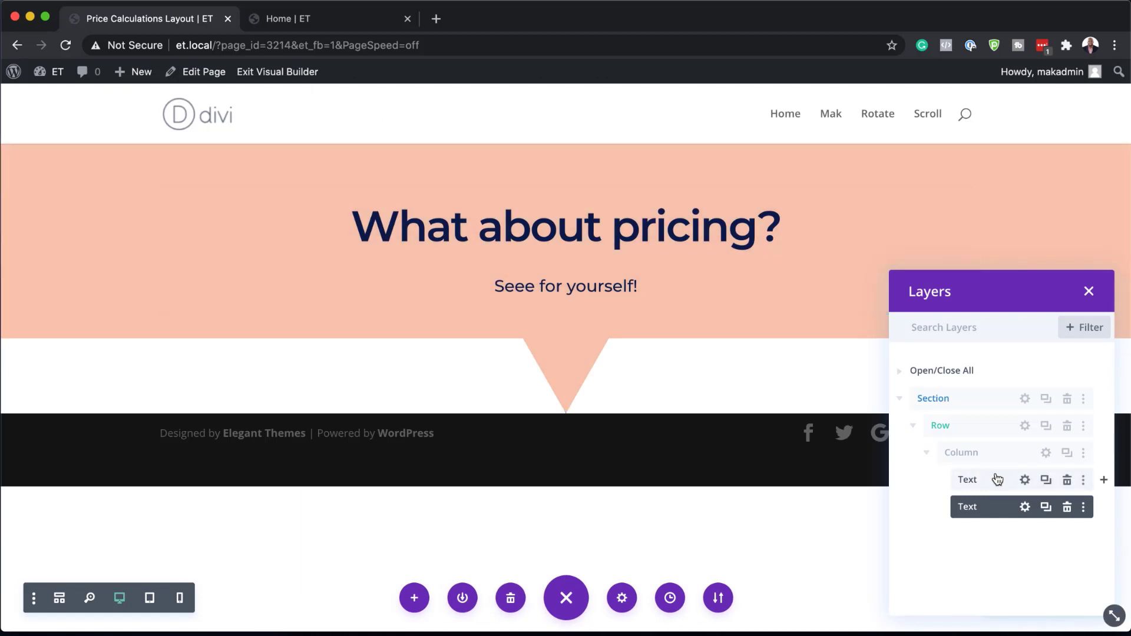
{"action": "left_click", "coordinate": [1106, 508]}
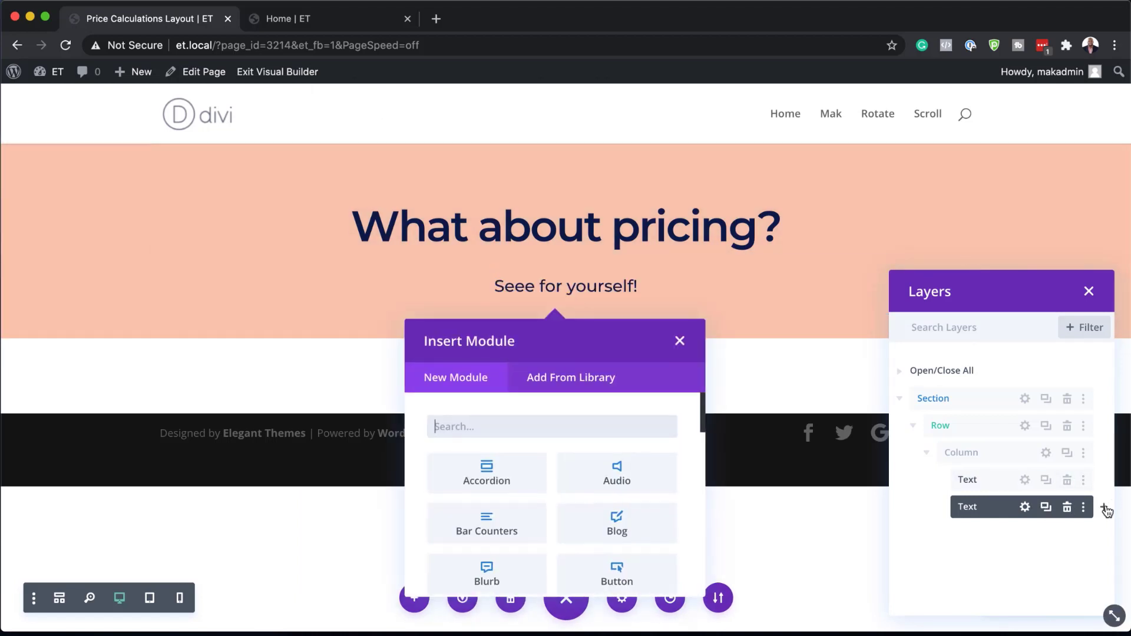
{"action": "type", "text": "div"}
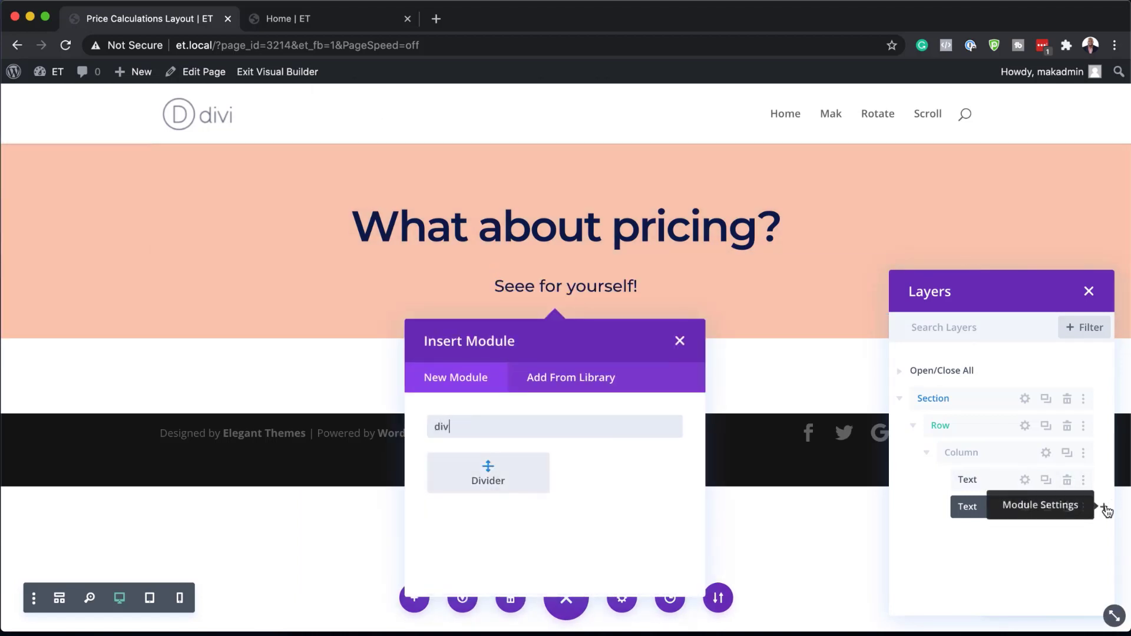
{"action": "type", "text": "i"}
{"action": "left_click", "coordinate": [512, 479]}
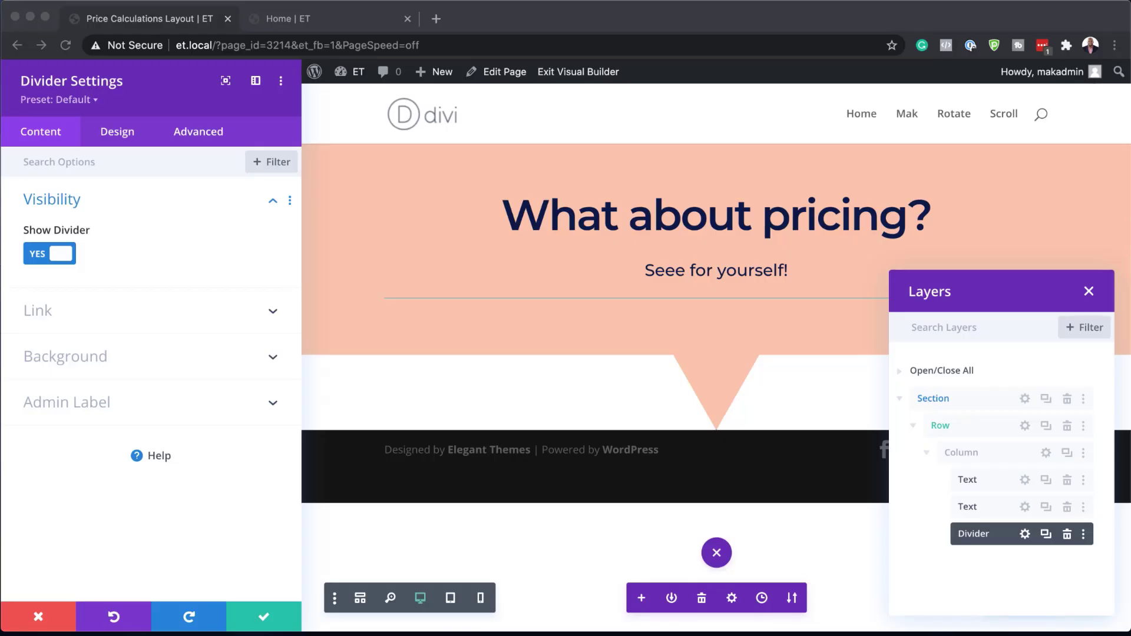
Set the divider's line color to white
{"action": "left_click", "coordinate": [117, 132]}
{"action": "left_click", "coordinate": [56, 204]}
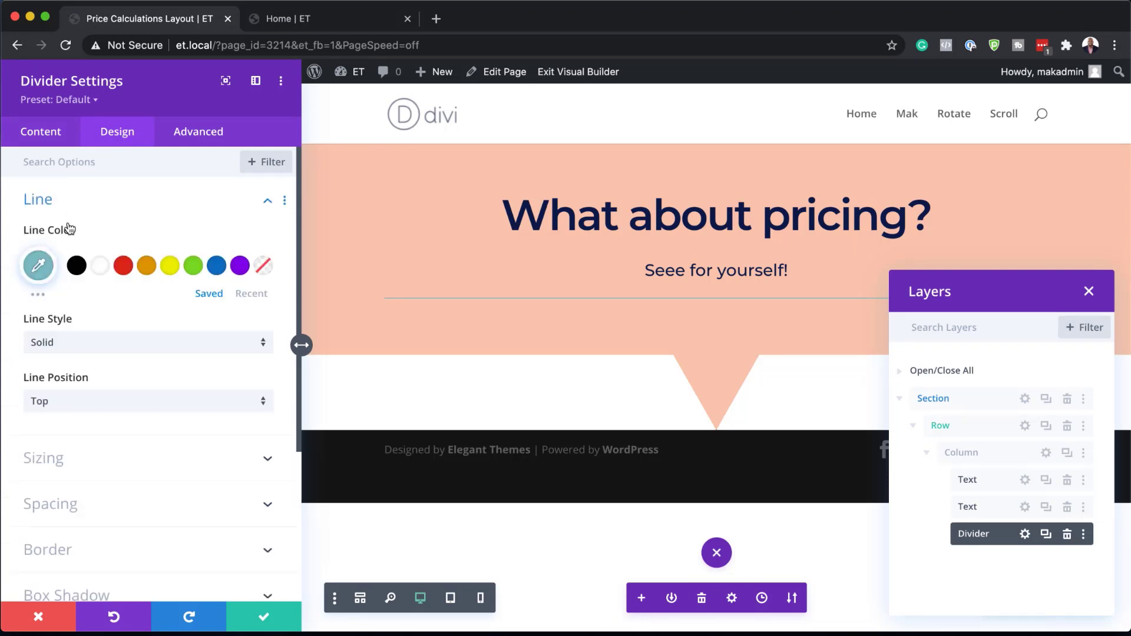
{"action": "left_click", "coordinate": [102, 270]}
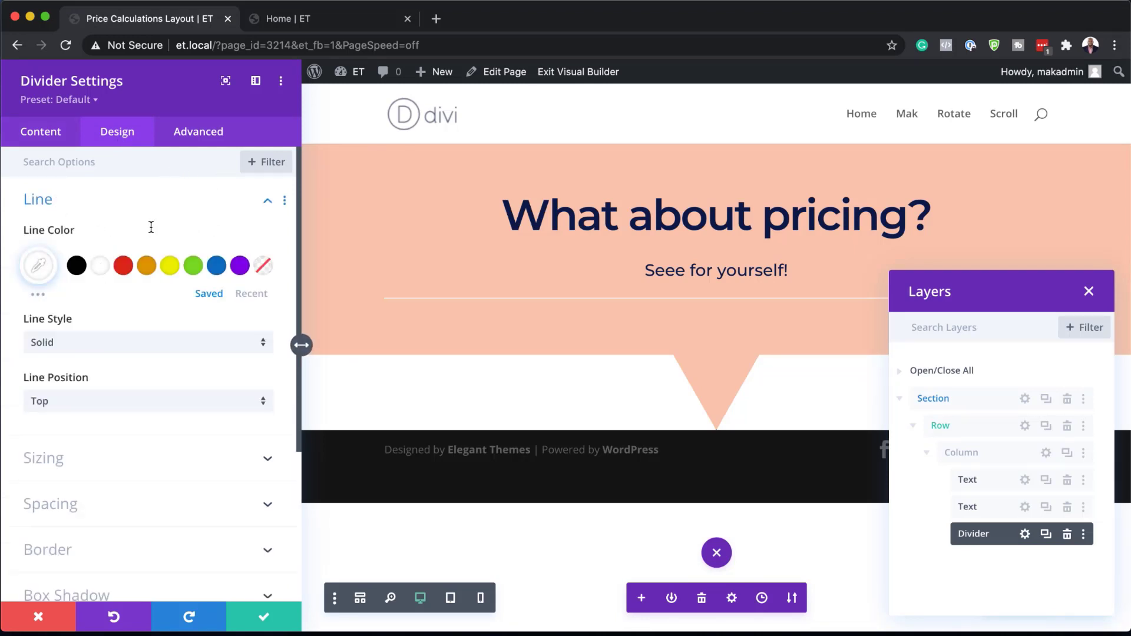
Set the divider's width to 12%, center its module alignment, and save the divider settings
{"action": "scroll", "coordinate": [114, 361], "scroll_direction": "down", "scroll_amount": 3}
{"action": "left_click", "coordinate": [110, 380]}
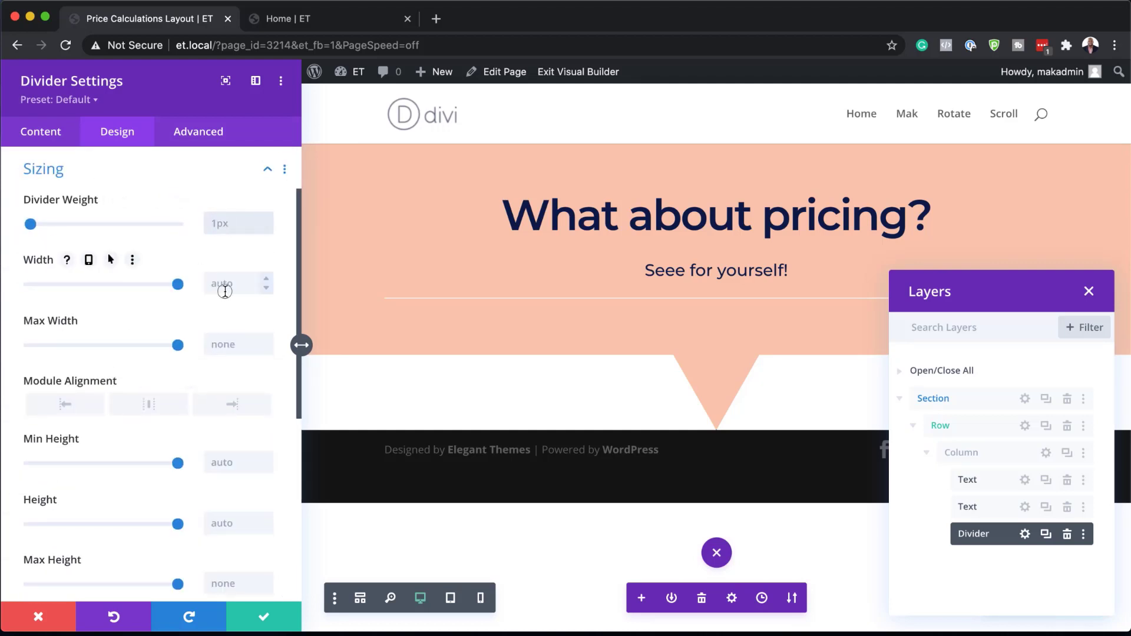
{"action": "type", "text": "12%"}
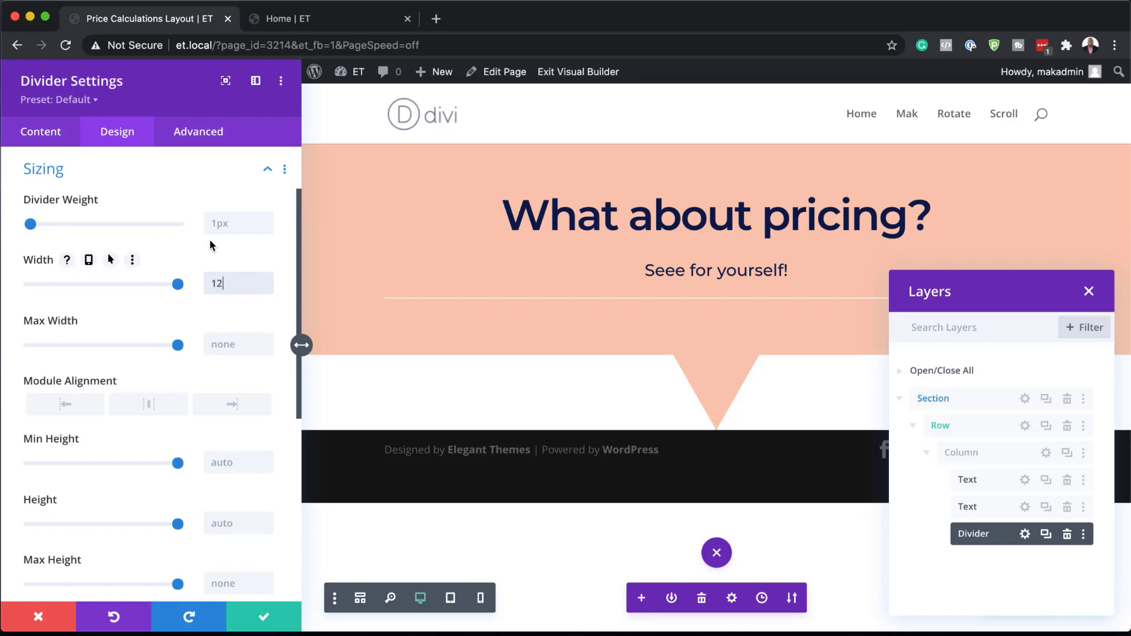
{"action": "left_click", "coordinate": [151, 406]}
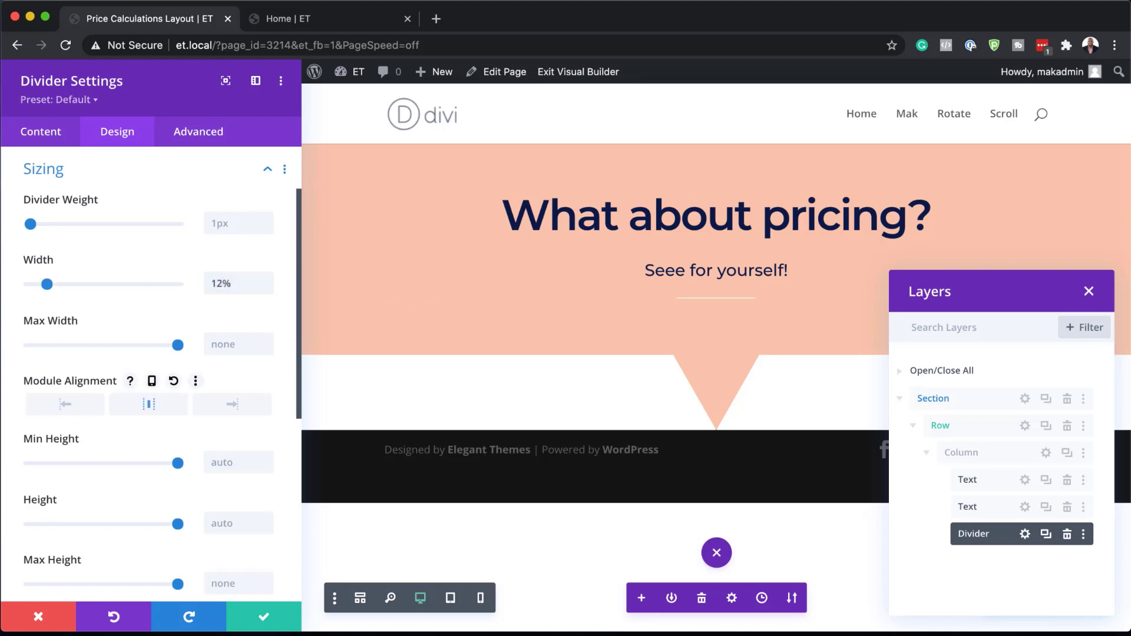
{"action": "left_click", "coordinate": [268, 620]}
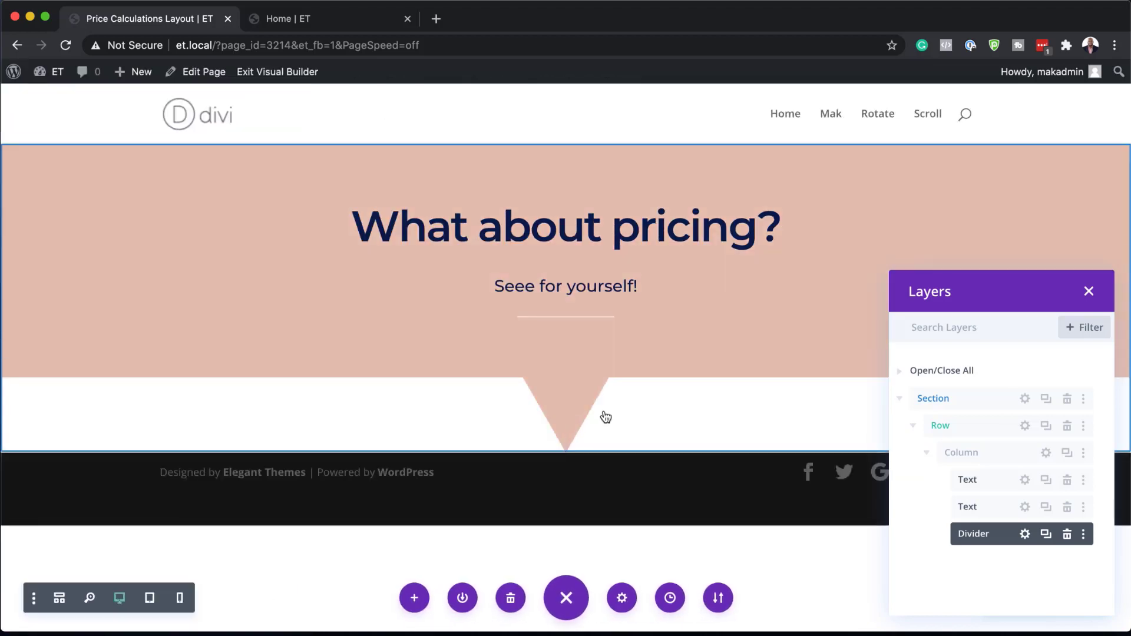
Add a regular section below the peach header section and dismiss the row chooser
{"action": "left_click", "coordinate": [566, 452]}
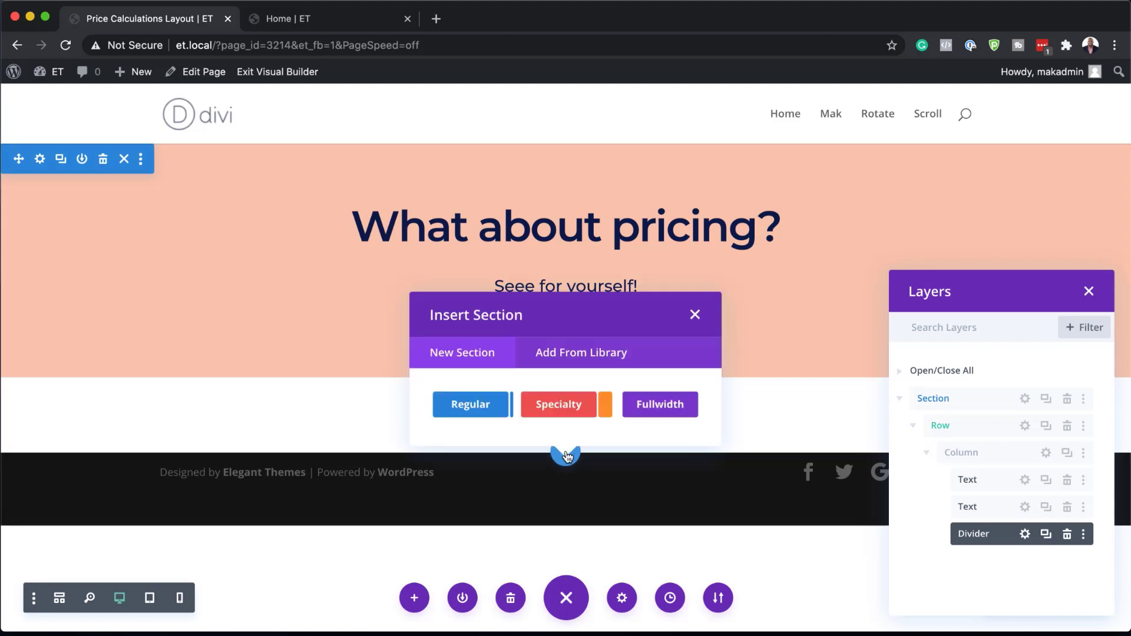
{"action": "left_click", "coordinate": [479, 405]}
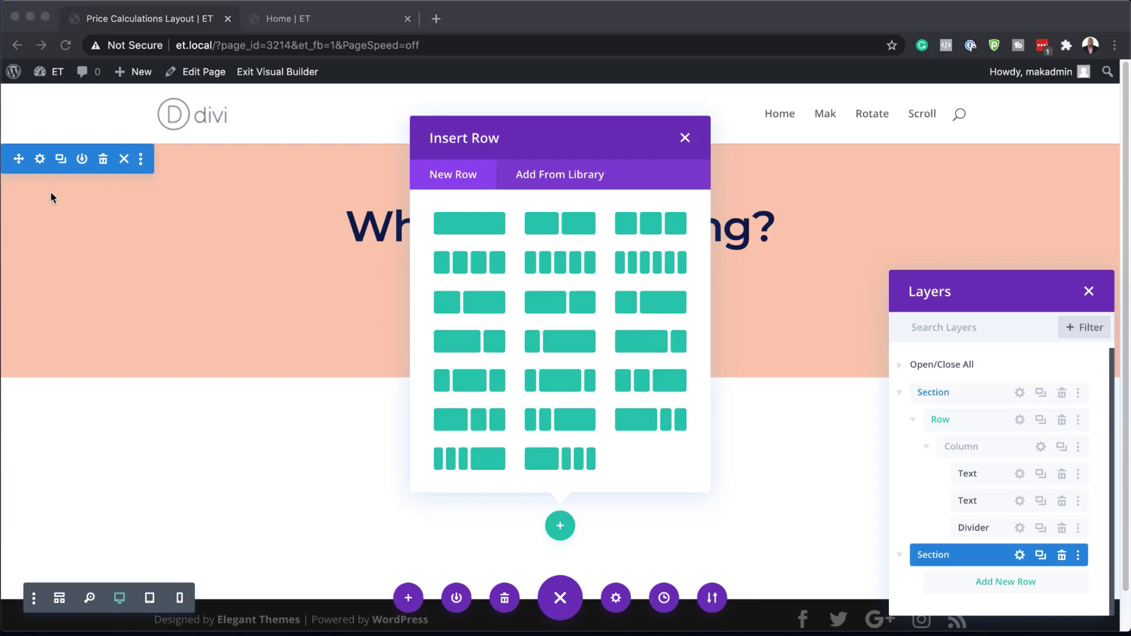
{"action": "left_click", "coordinate": [686, 139]}
Set the new section's background color to #0f1c4d
{"action": "mouse_move", "coordinate": [109, 500]}
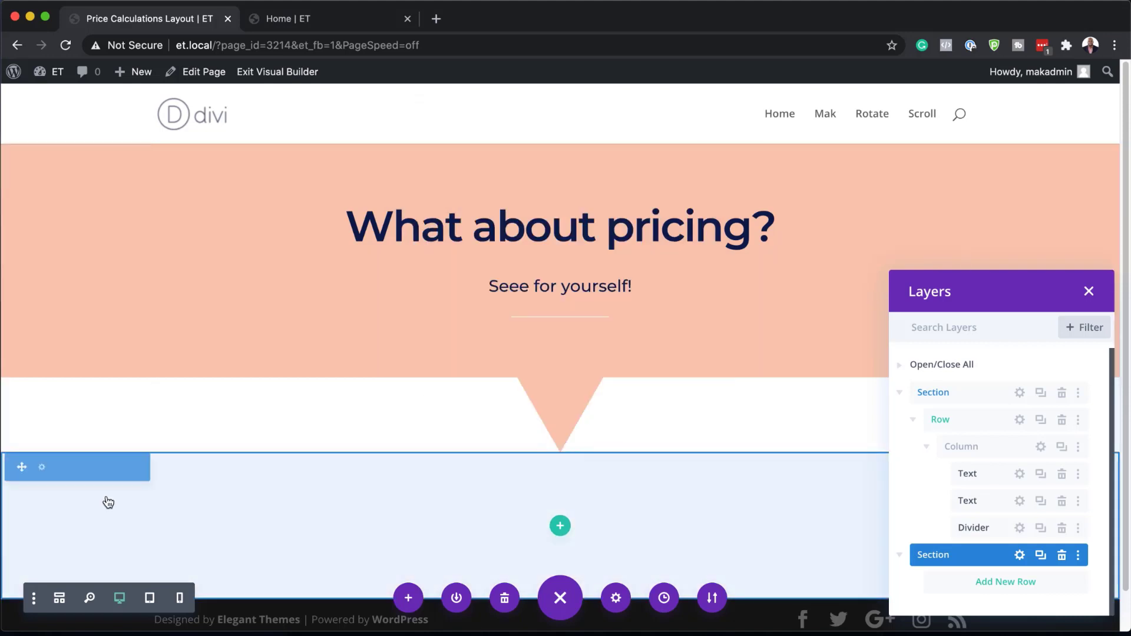
{"action": "left_click", "coordinate": [38, 469]}
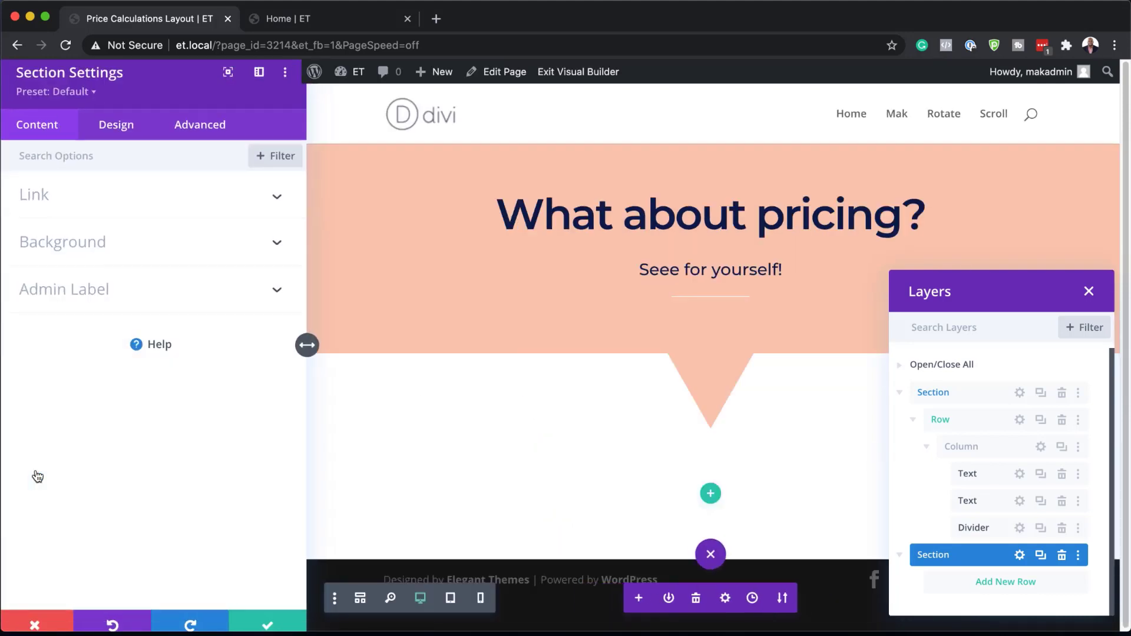
{"action": "left_click", "coordinate": [100, 270]}
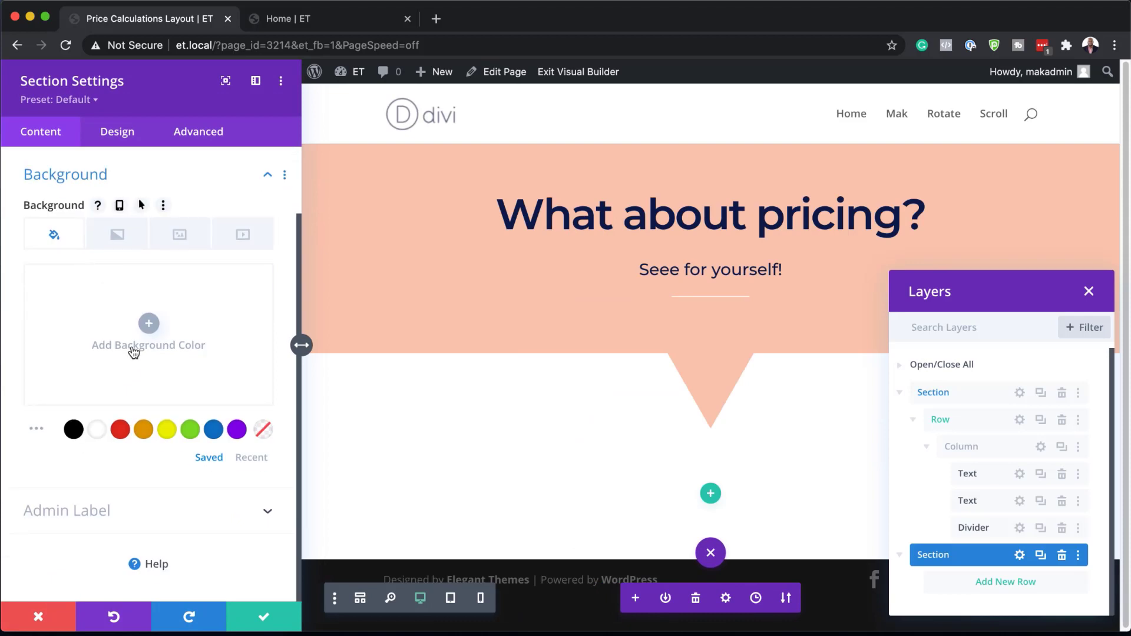
{"action": "left_click", "coordinate": [154, 324]}
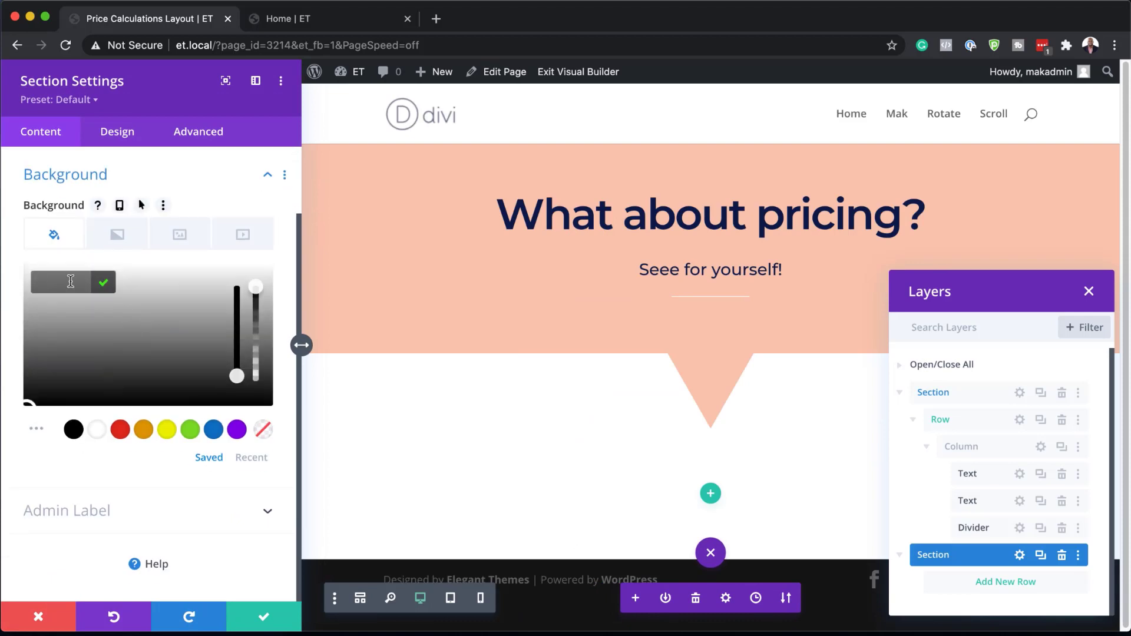
{"action": "type", "text": "#0f1c4d"}
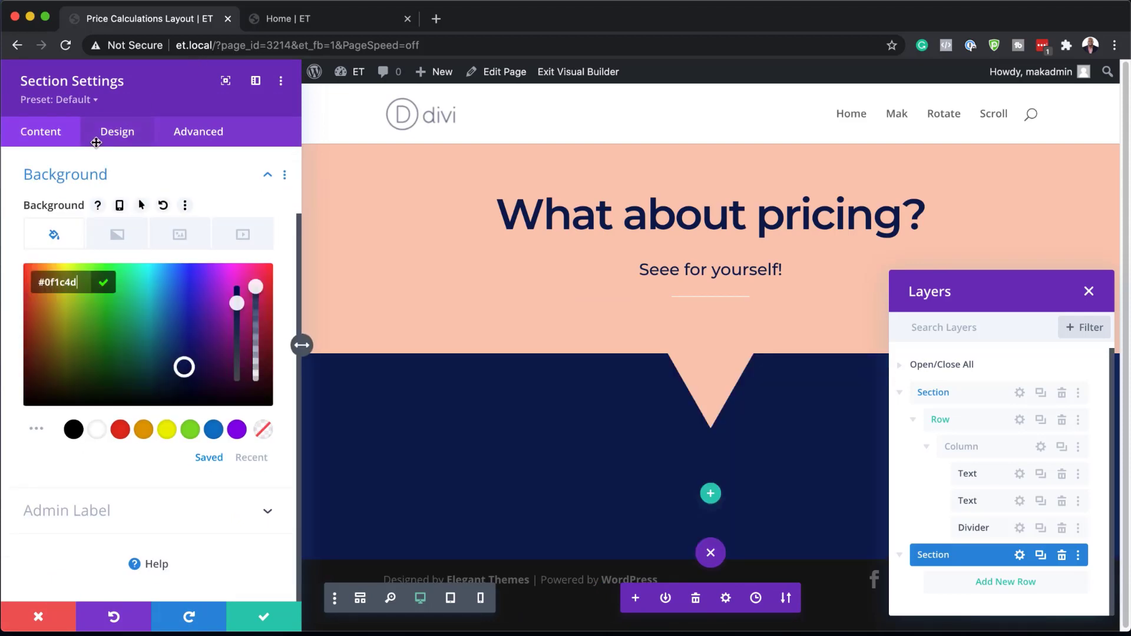
Set the new section's padding to 70px top and 130px bottom, and save the section settings
{"action": "left_click", "coordinate": [96, 142]}
{"action": "left_click", "coordinate": [63, 339]}
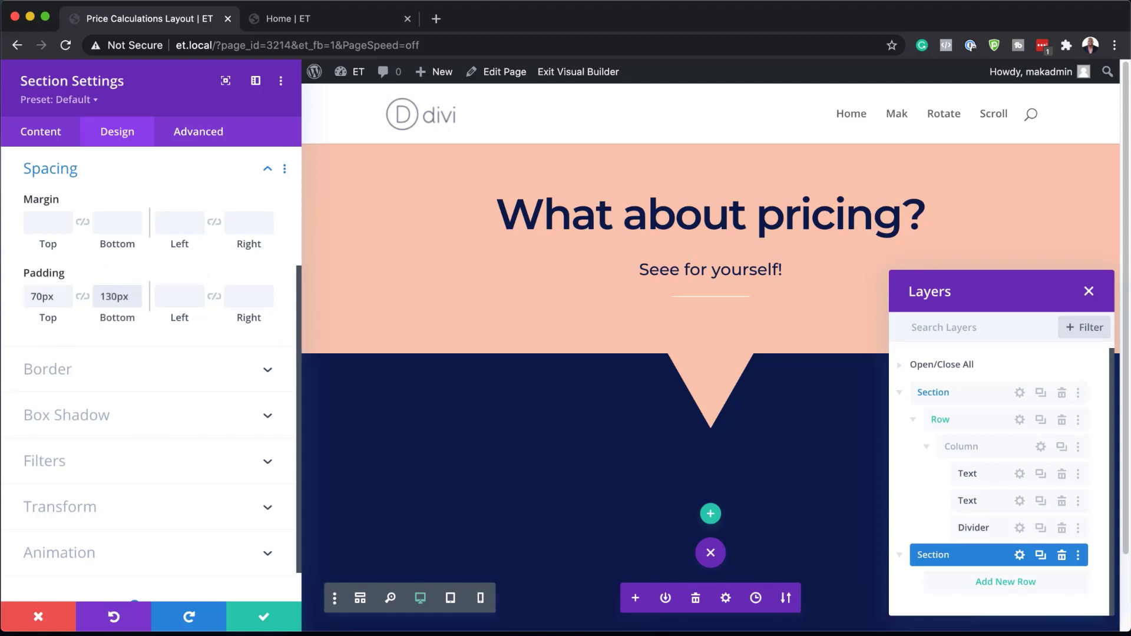
{"action": "left_click", "coordinate": [277, 622]}
Insert a row with three equal columns in the dark blue section and dismiss the module chooser
{"action": "left_click", "coordinate": [560, 538]}
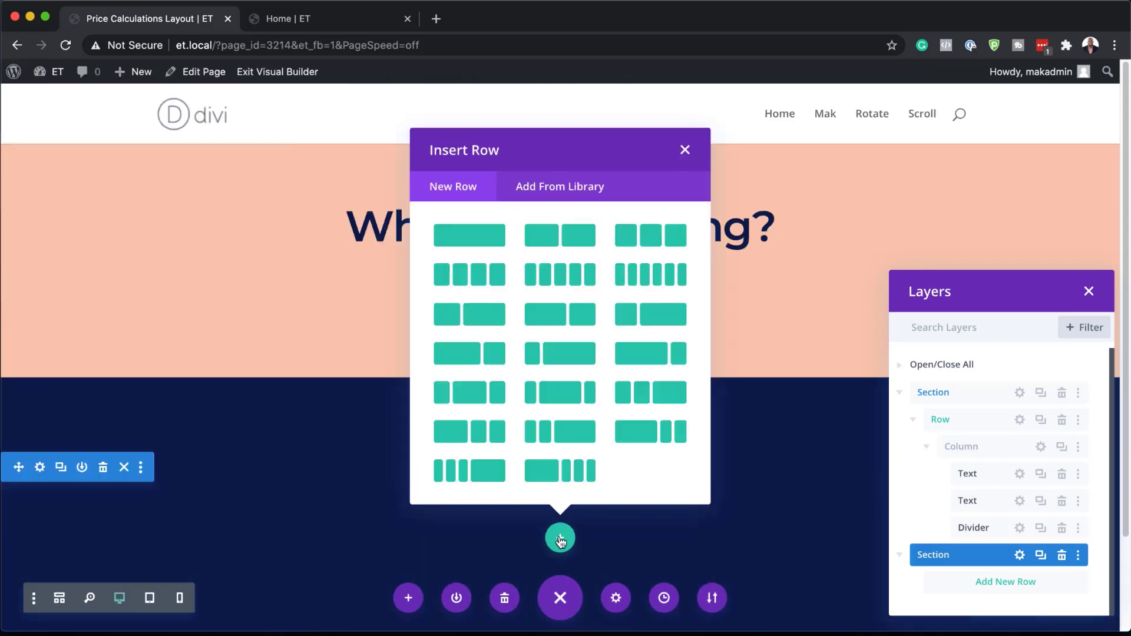
{"action": "left_click", "coordinate": [666, 235]}
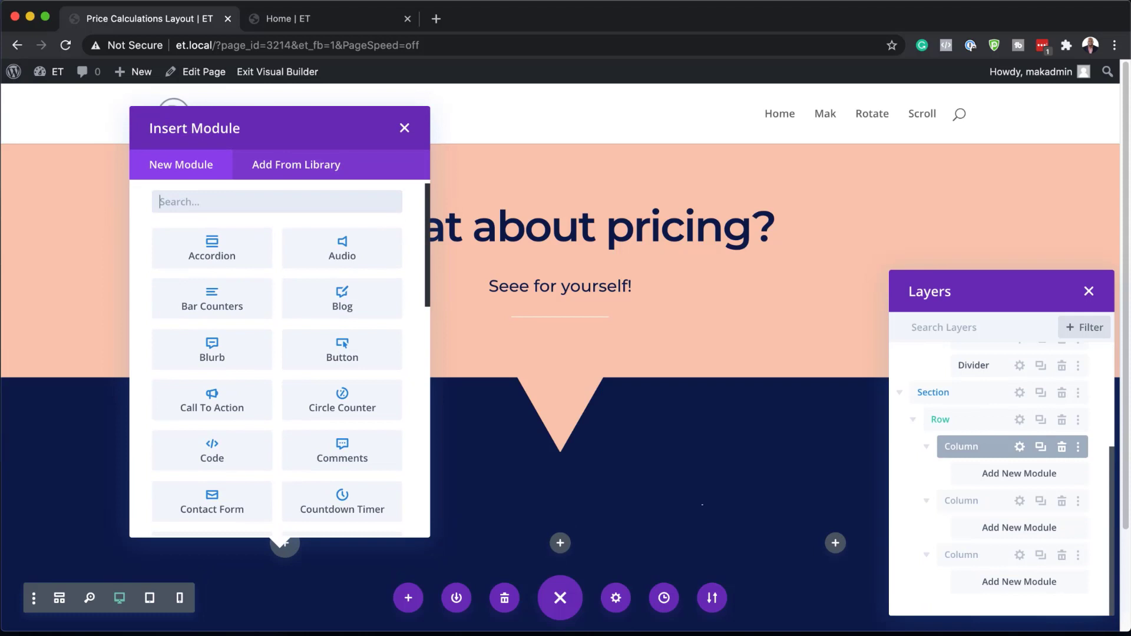
{"action": "left_click", "coordinate": [404, 128]}
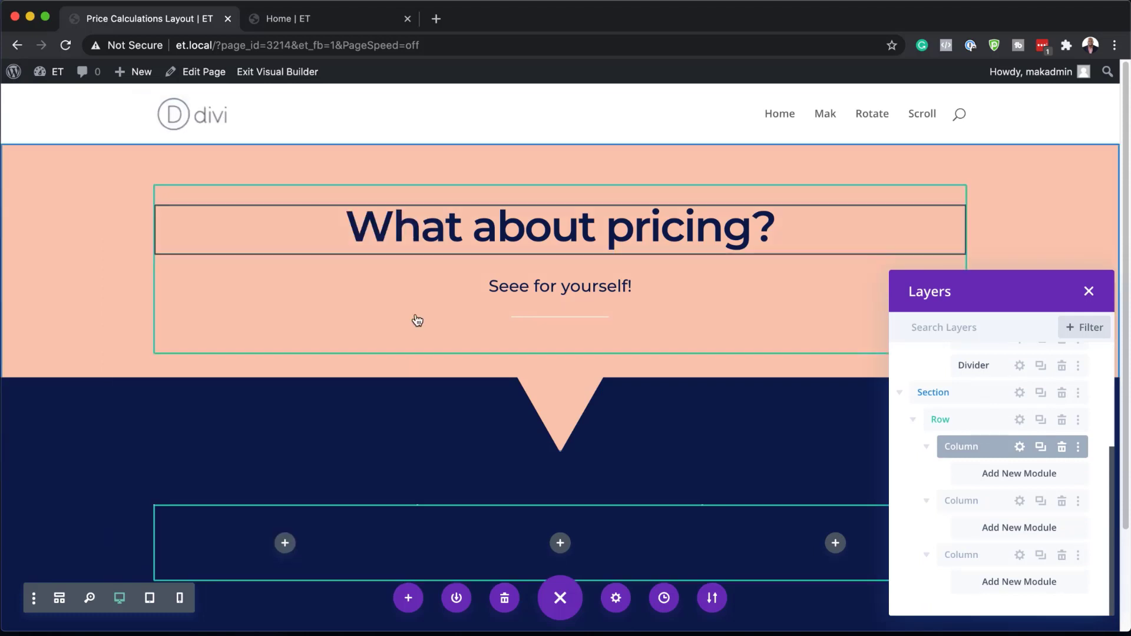
Set the three-column row's bottom padding to 70px in its settings
{"action": "scroll", "coordinate": [387, 536], "scroll_direction": "down", "scroll_amount": 2}
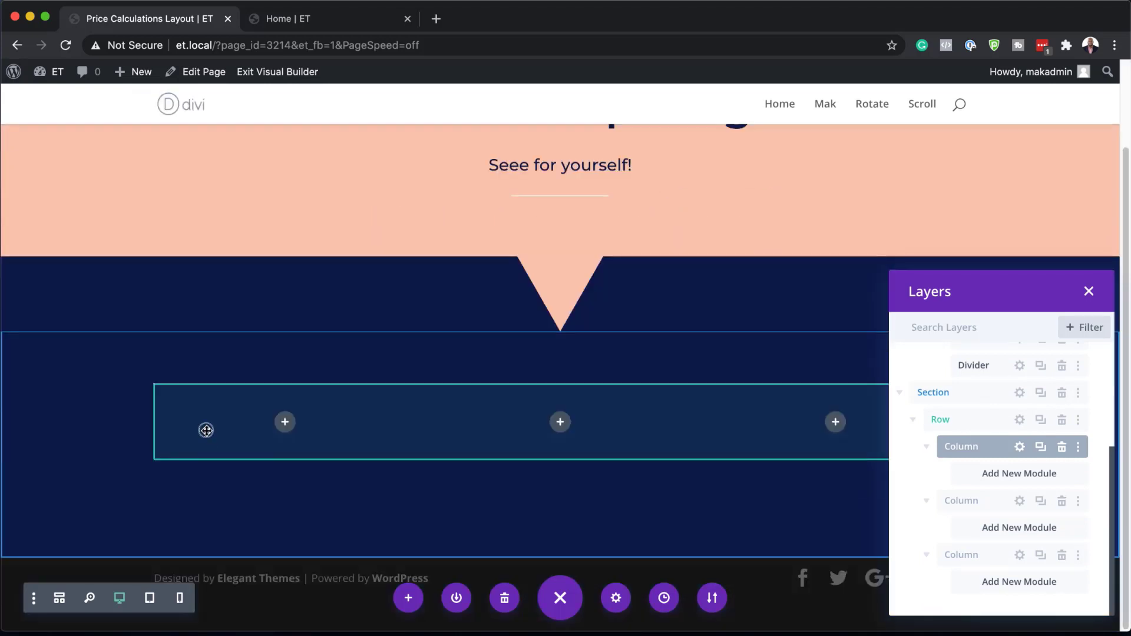
{"action": "left_click", "coordinate": [193, 398]}
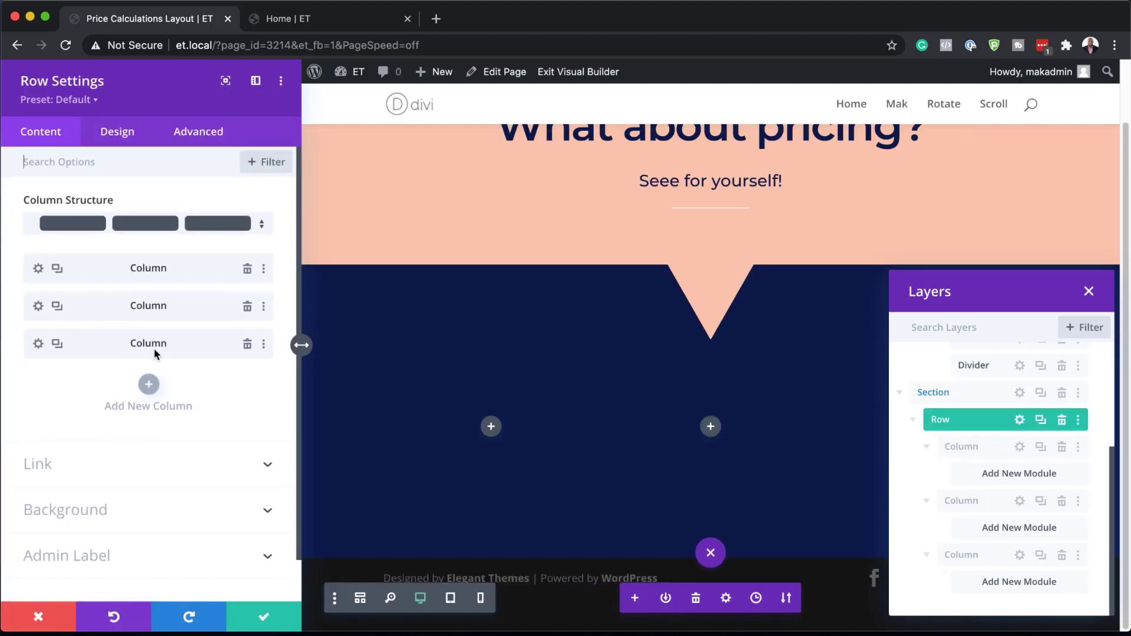
{"action": "left_click", "coordinate": [114, 128]}
{"action": "left_click", "coordinate": [57, 203]}
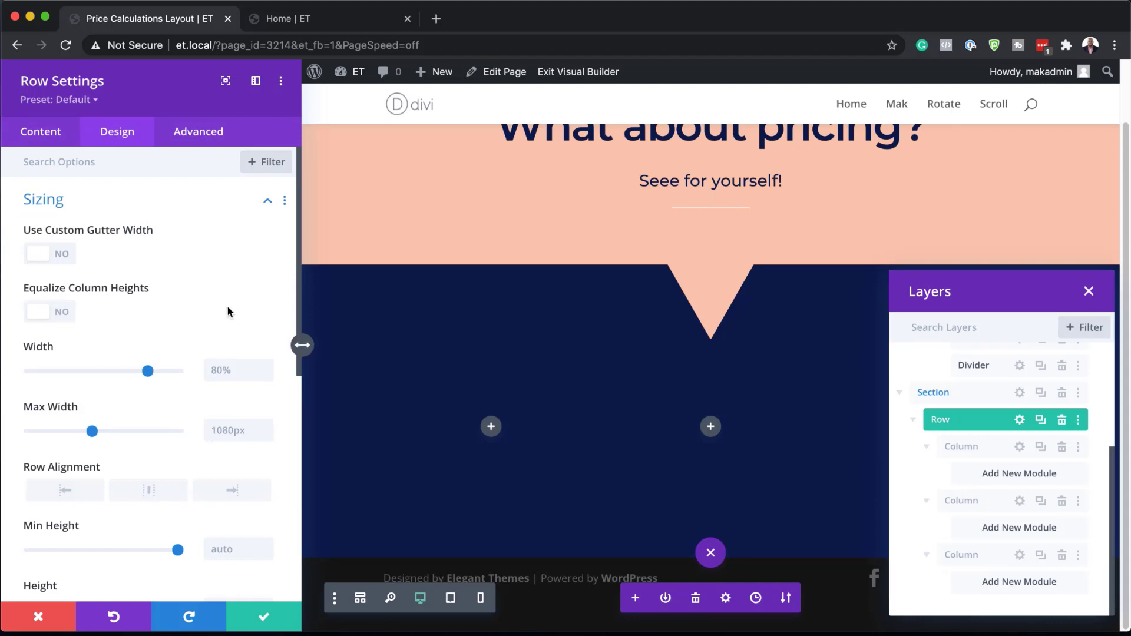
{"action": "scroll", "coordinate": [223, 345], "scroll_direction": "down", "scroll_amount": 1}
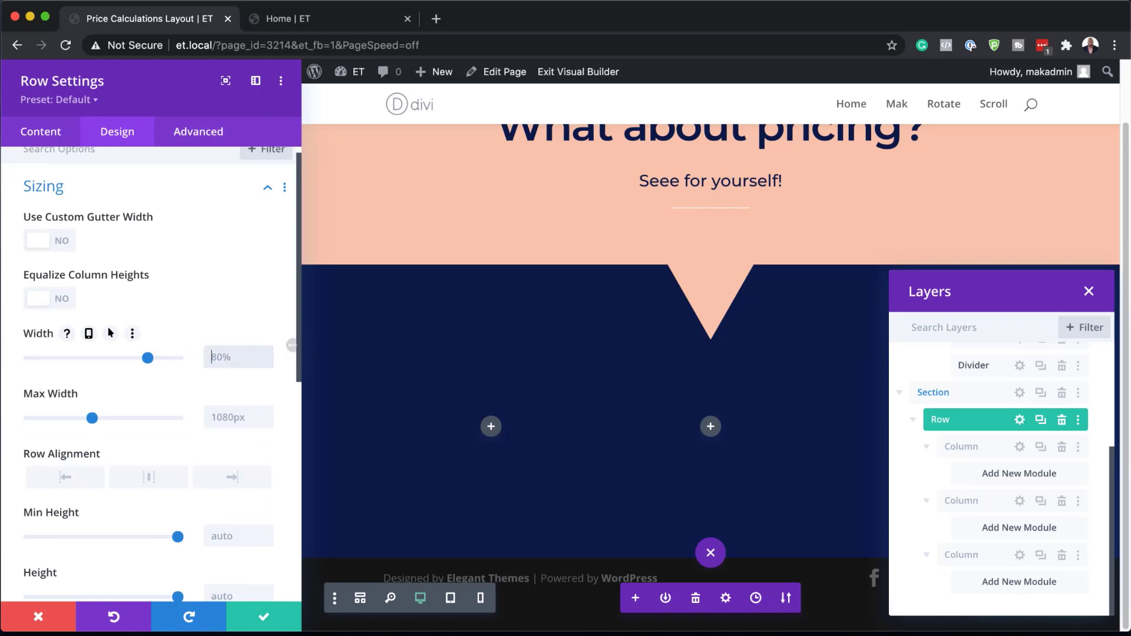
{"action": "scroll", "coordinate": [104, 418], "scroll_direction": "down", "scroll_amount": 10}
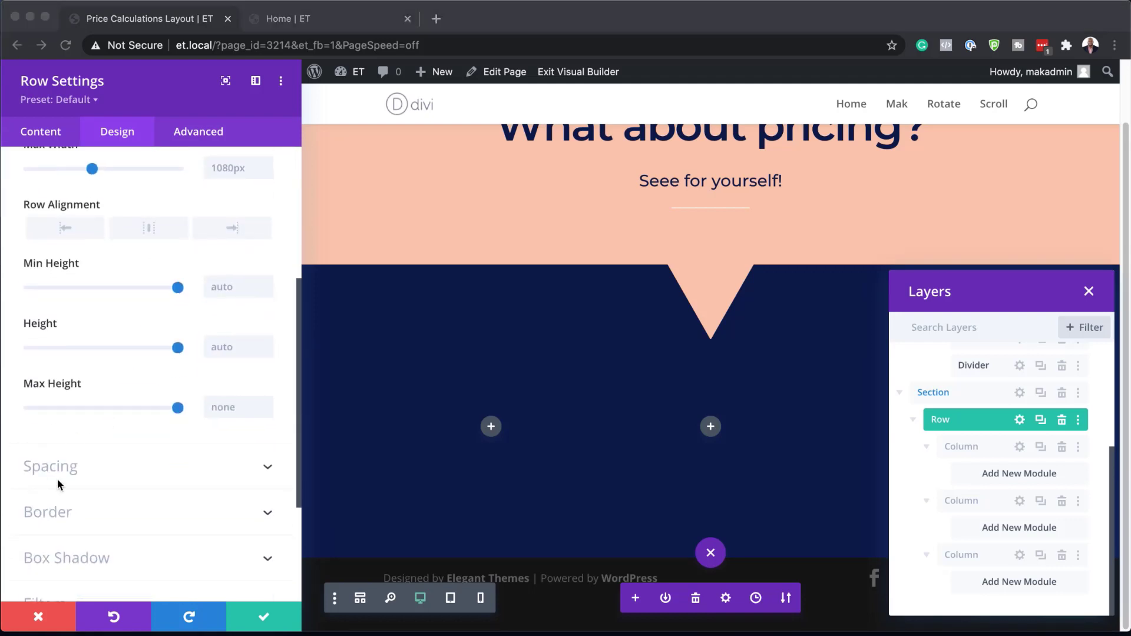
{"action": "left_click", "coordinate": [65, 467]}
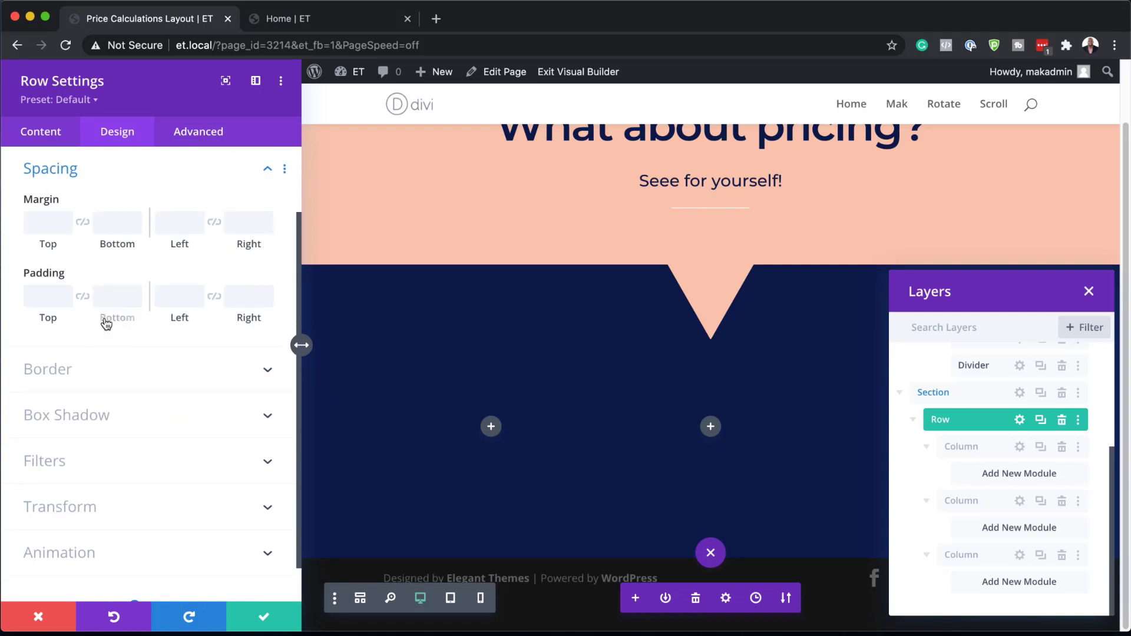
{"action": "left_click", "coordinate": [105, 298]}
{"action": "type", "text": "70px"}
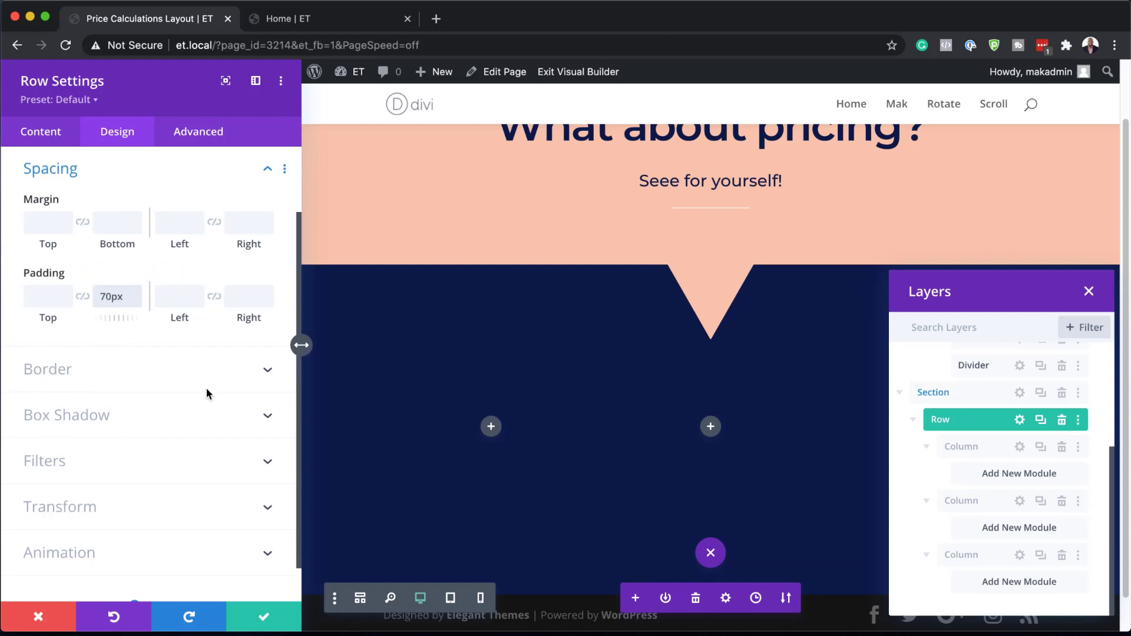
Give the three-column row a bottom border 1px wide in white
{"action": "scroll", "coordinate": [175, 505], "scroll_direction": "down", "scroll_amount": 1}
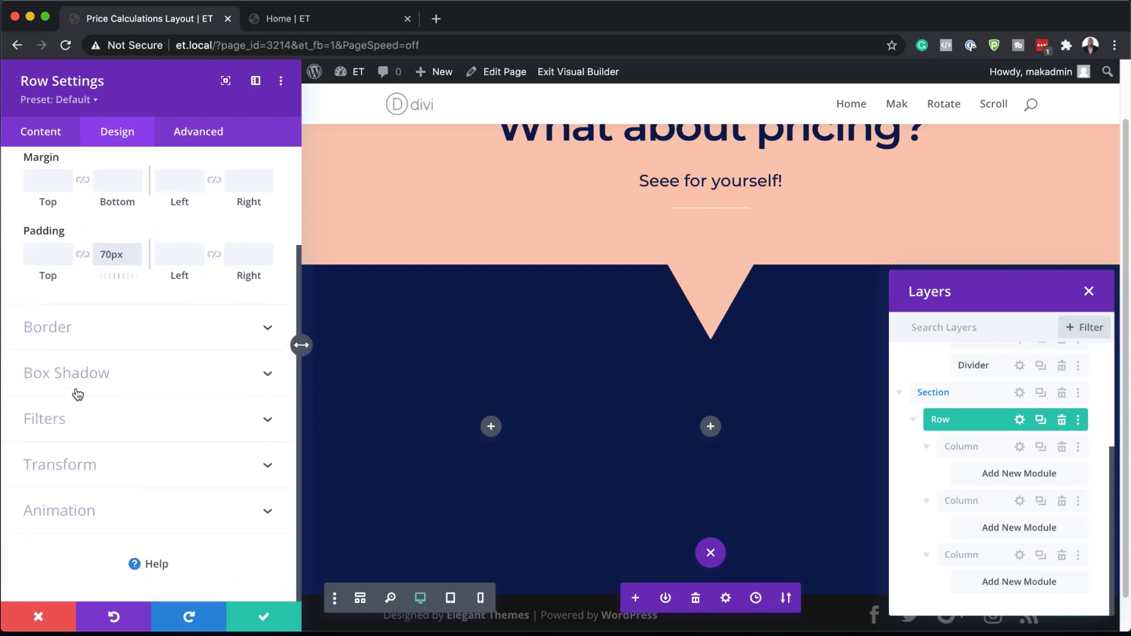
{"action": "left_click", "coordinate": [81, 323]}
{"action": "left_click", "coordinate": [202, 393]}
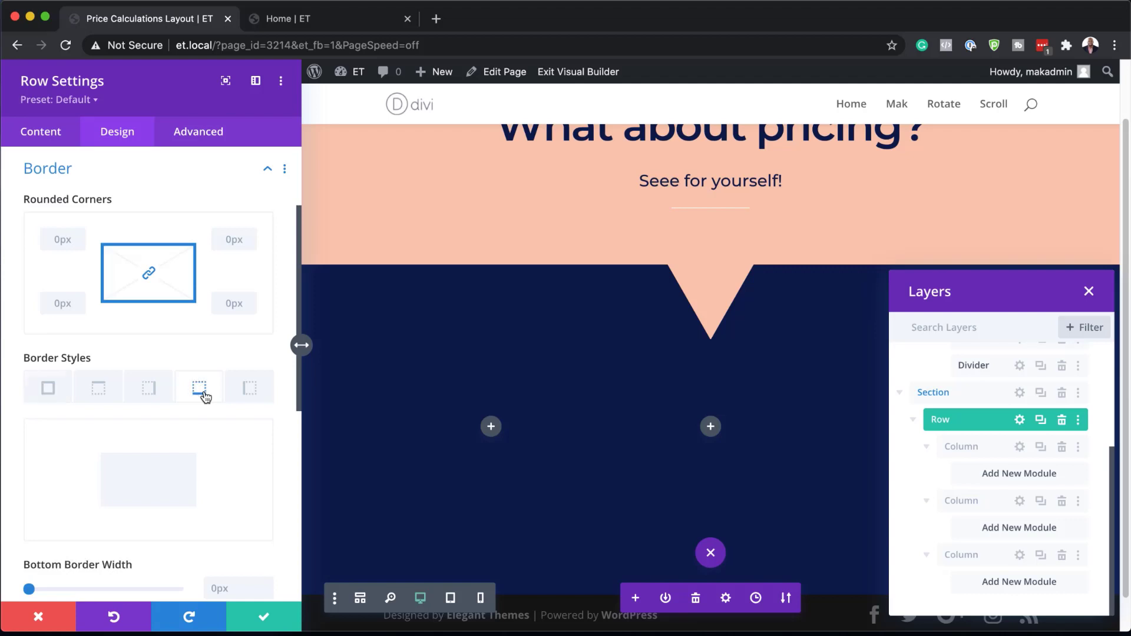
{"action": "scroll", "coordinate": [71, 525], "scroll_direction": "down", "scroll_amount": 1}
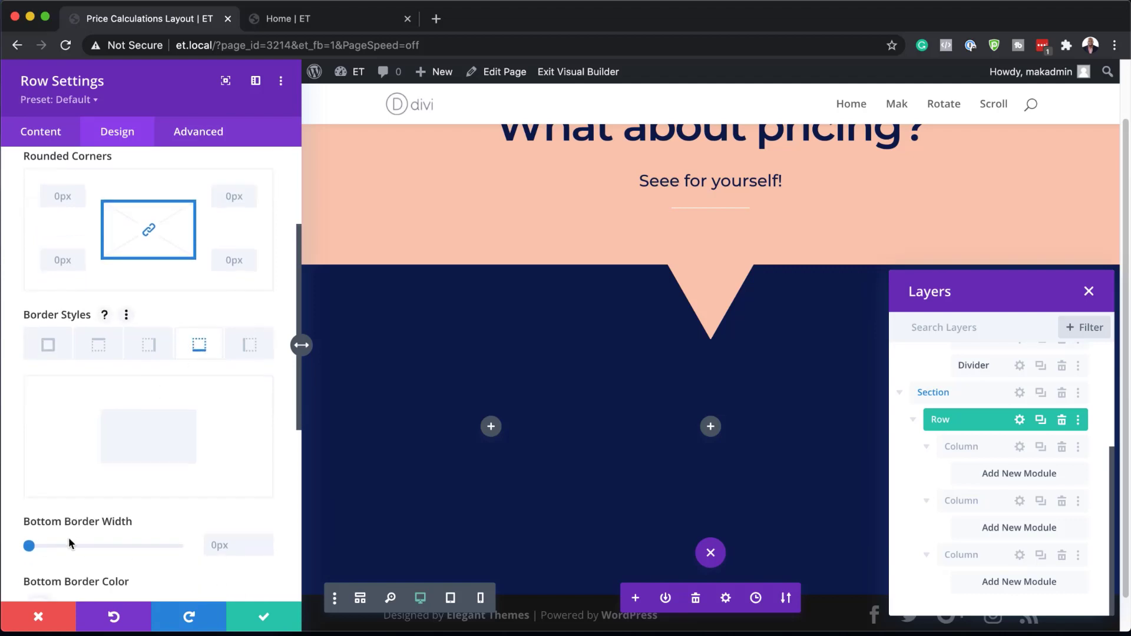
{"action": "left_click_drag", "start_coordinate": [30, 546], "coordinate": [32, 547]}
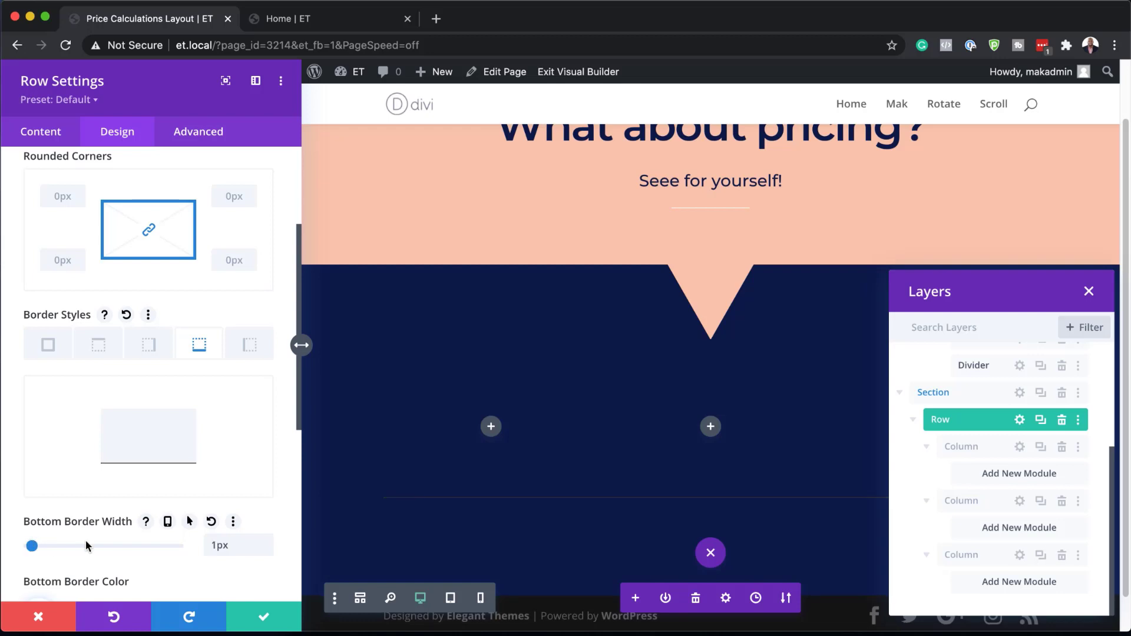
{"action": "scroll", "coordinate": [86, 539], "scroll_direction": "down", "scroll_amount": 3}
{"action": "left_click", "coordinate": [100, 504]}
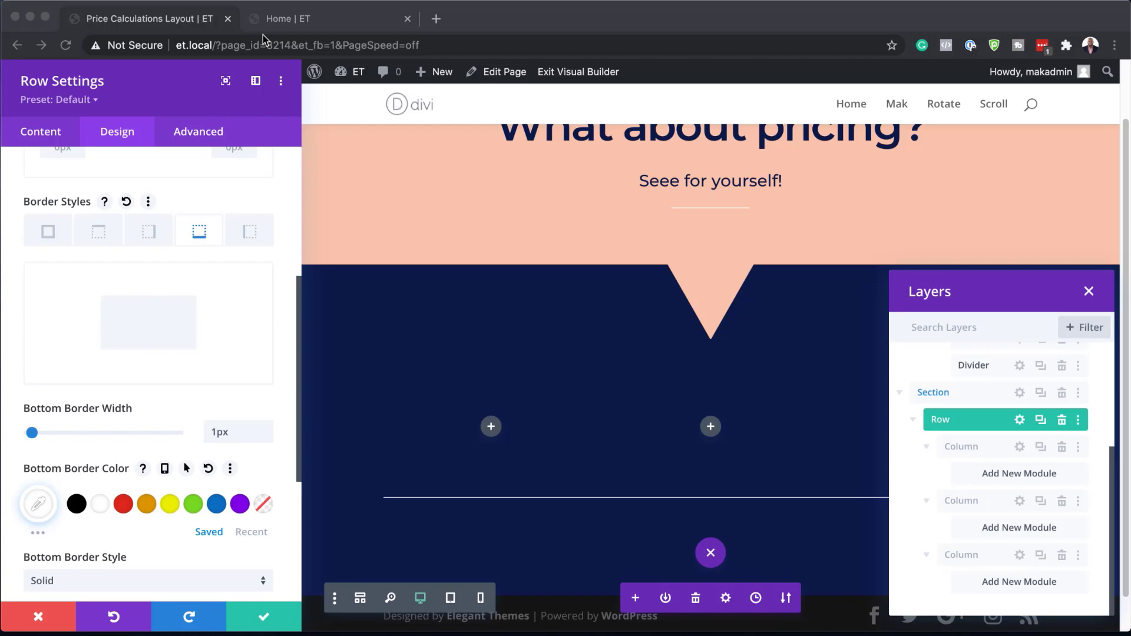
Add the custom CSS "display: flex;" to the main element of the three-column row
{"action": "left_click", "coordinate": [194, 128]}
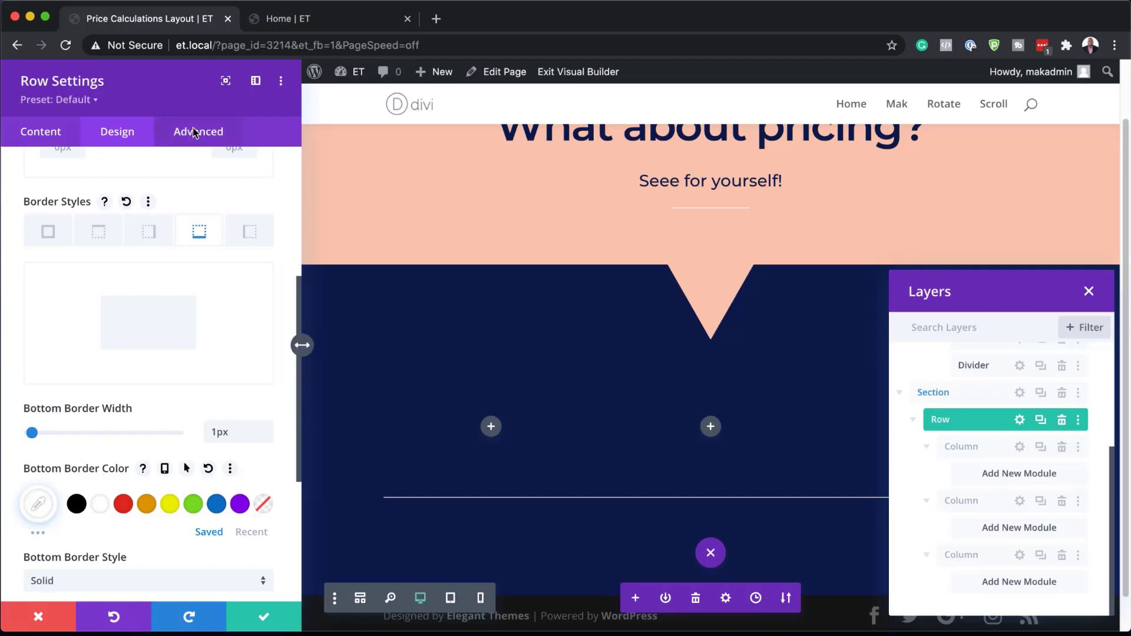
{"action": "left_click", "coordinate": [200, 132]}
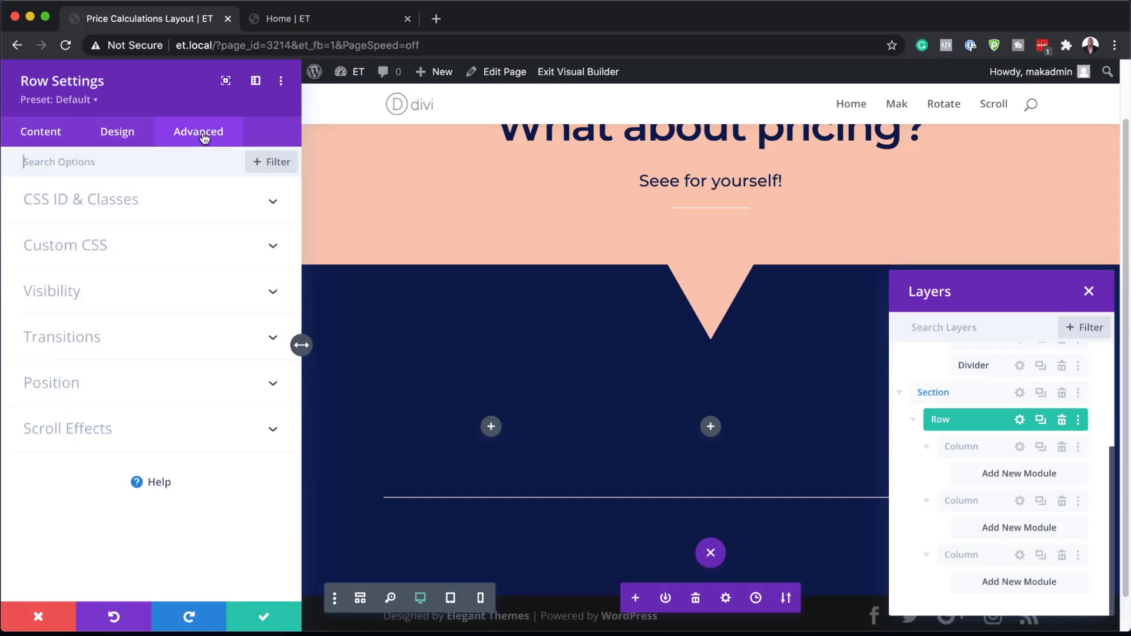
{"action": "left_click", "coordinate": [88, 254]}
{"action": "left_click", "coordinate": [83, 357]}
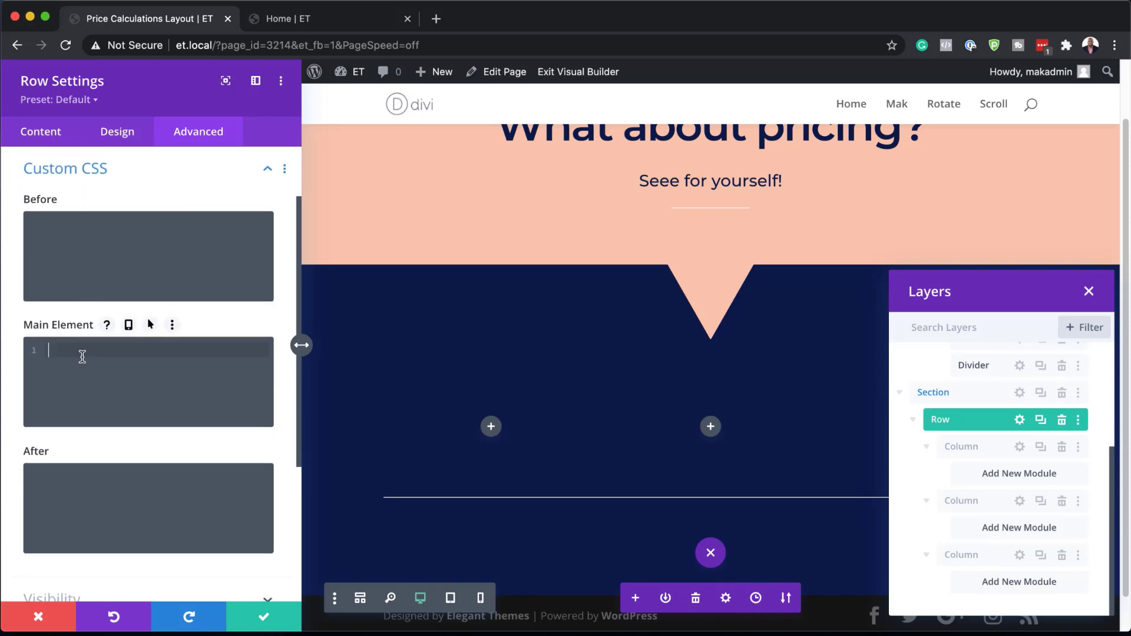
{"action": "type", "text": "display: flex;"}
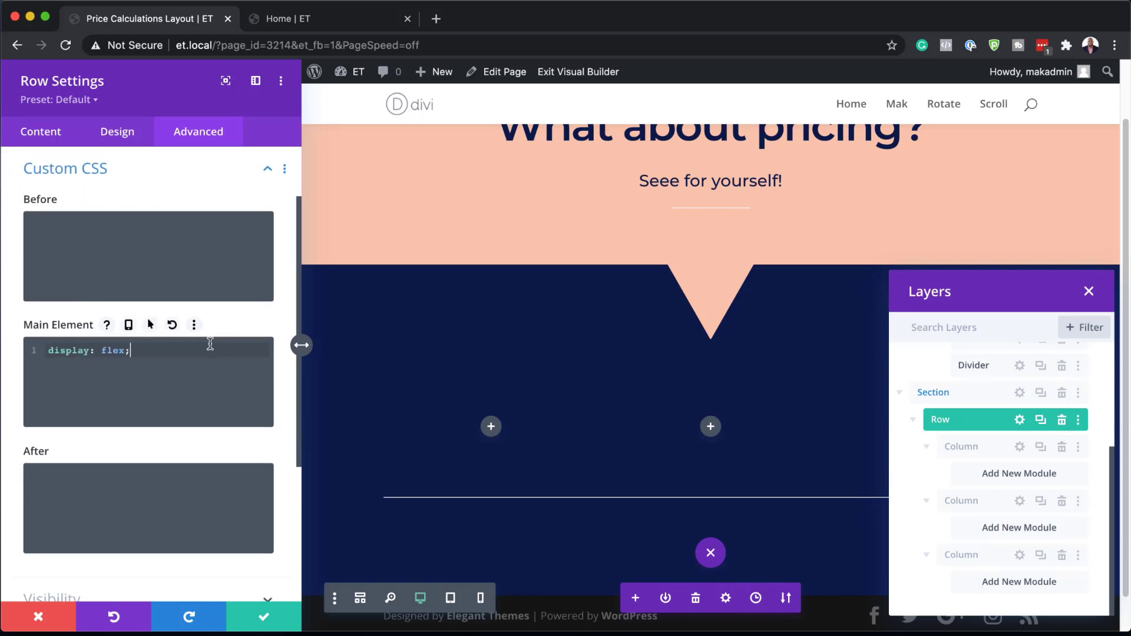
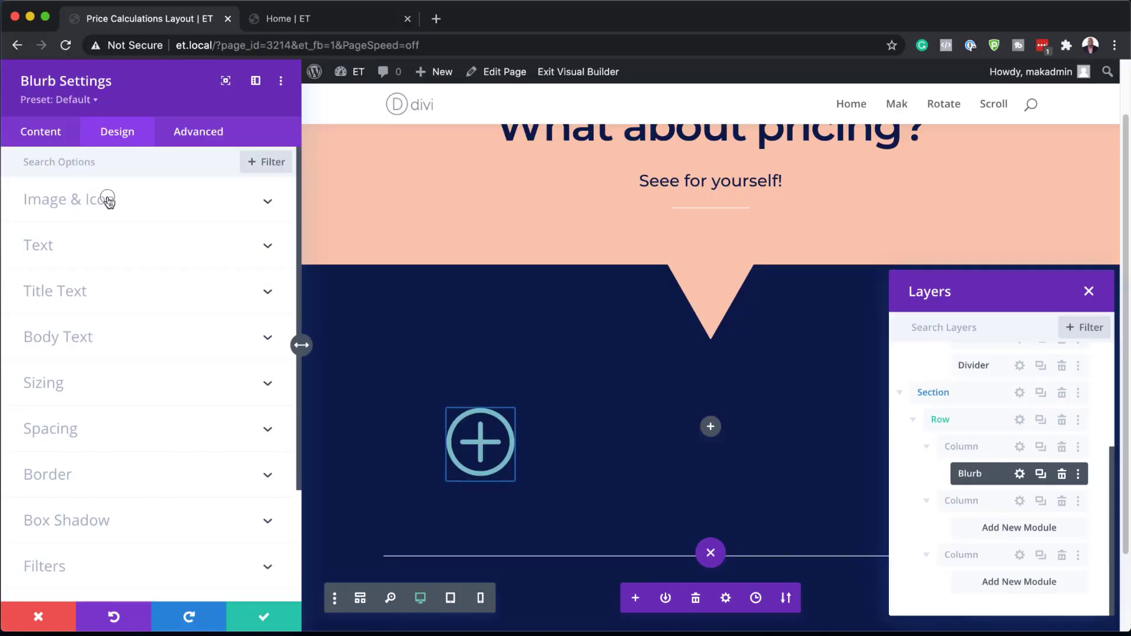
Set the icon color of the first column's blurb to #f7f7f7
{"action": "left_click", "coordinate": [99, 199]}
{"action": "left_click", "coordinate": [41, 266]}
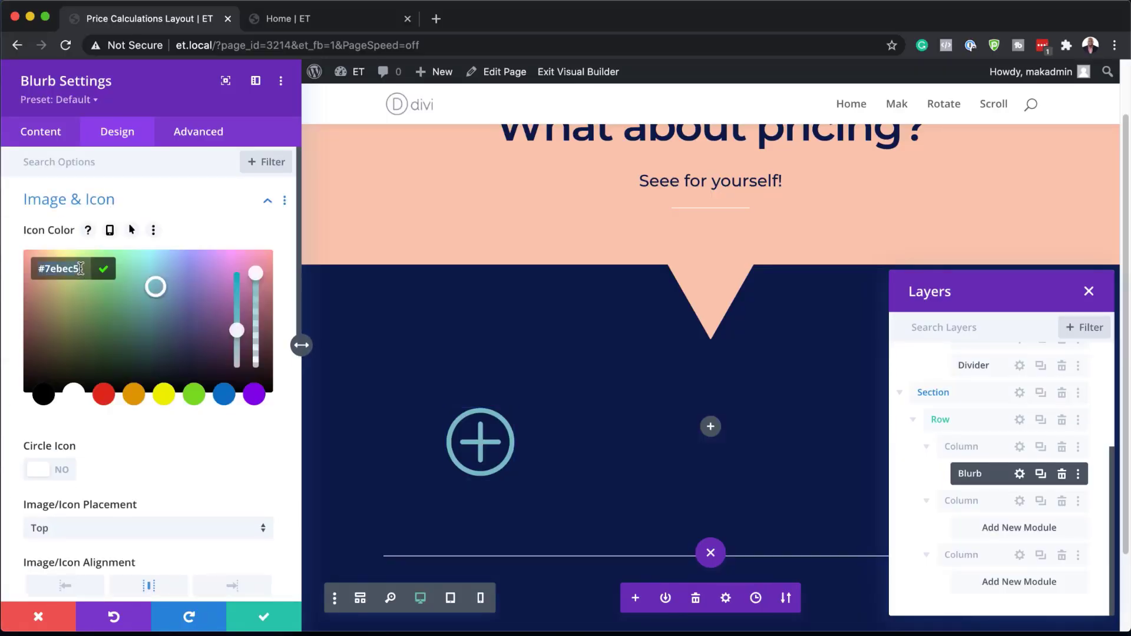
{"action": "type", "text": "#f7f7f7"}
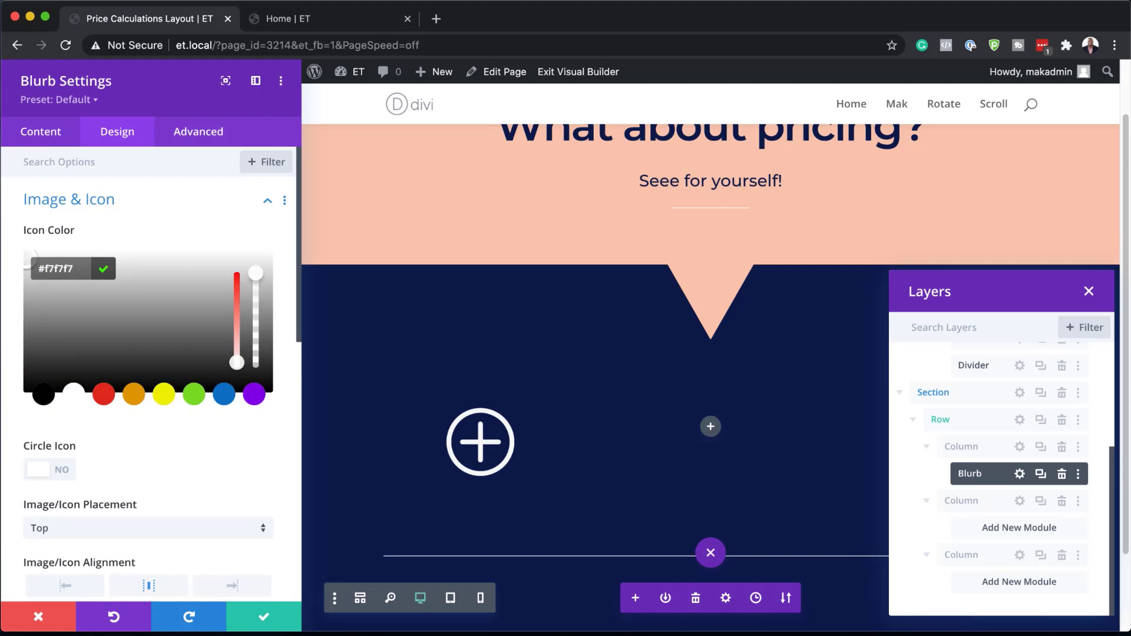
Enable the circle icon for the blurb and set its circle color to #f8c5ac
{"action": "left_click", "coordinate": [64, 471]}
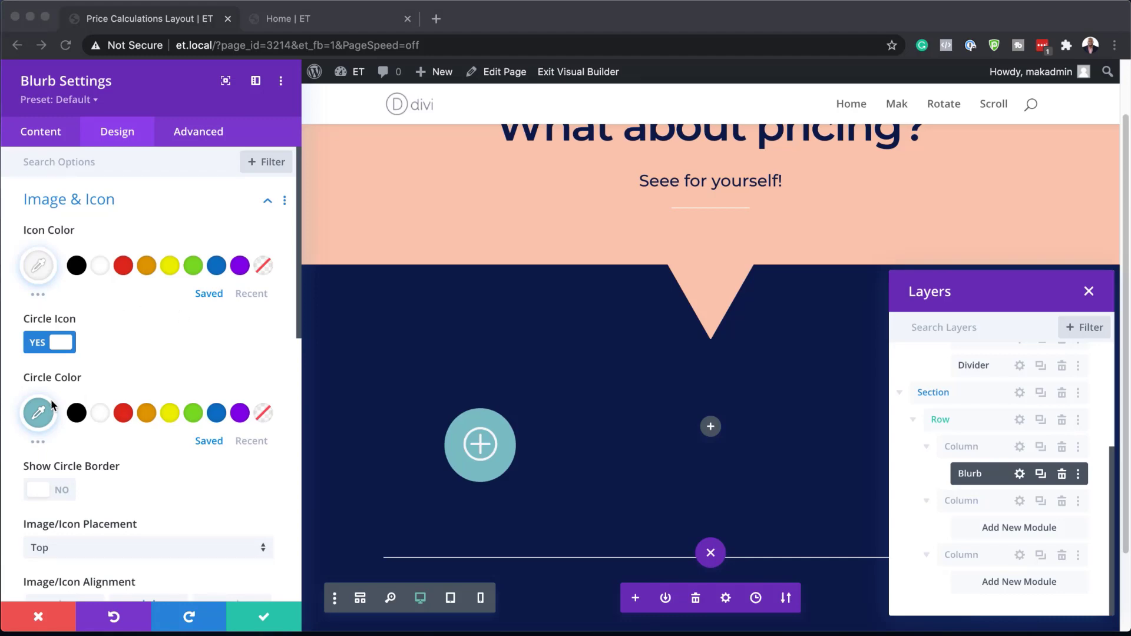
{"action": "left_click", "coordinate": [39, 416]}
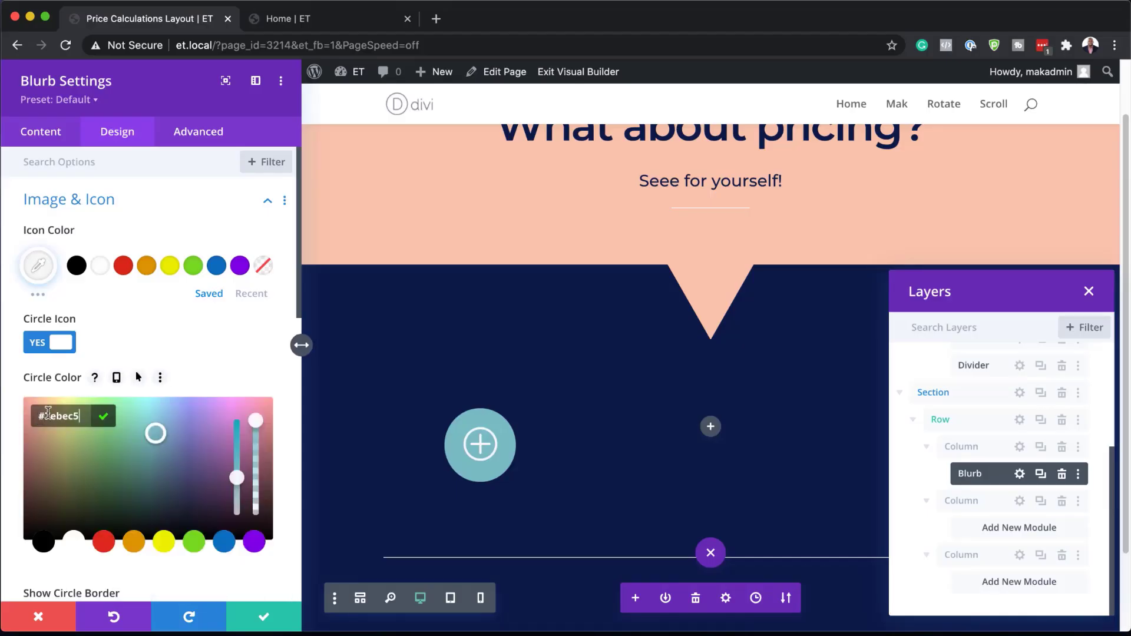
{"action": "triple_click", "coordinate": [82, 416]}
{"action": "type", "text": "#f8c5ac"}
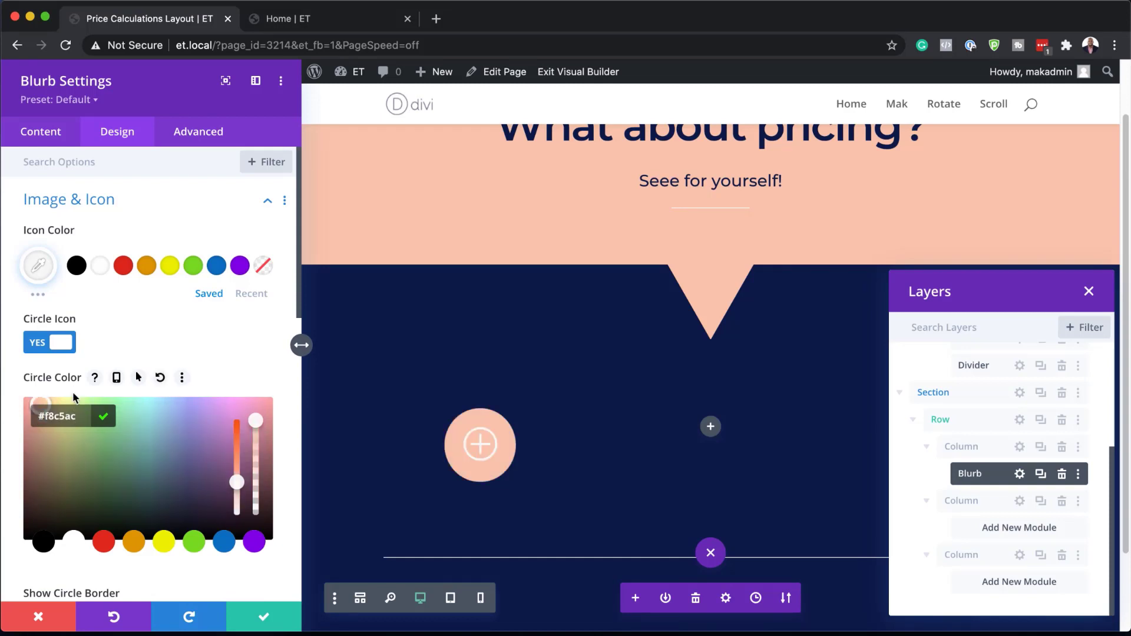
Turn on the icon font size option for the blurb's icon
{"action": "scroll", "coordinate": [458, 212], "scroll_direction": "down", "scroll_amount": 1}
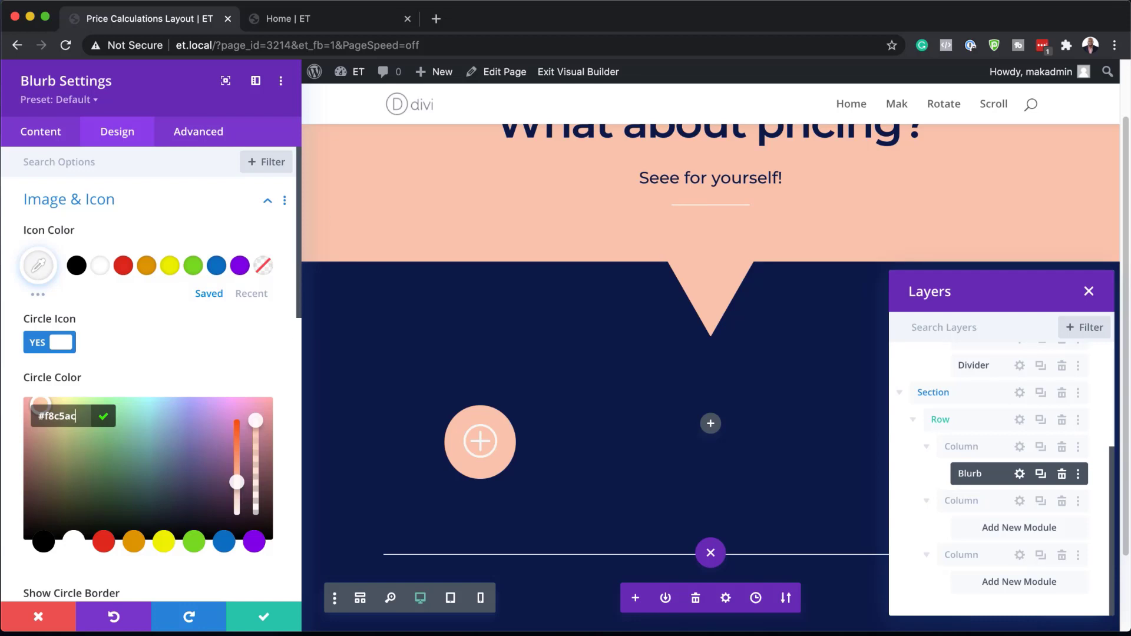
{"action": "scroll", "coordinate": [165, 423], "scroll_direction": "down", "scroll_amount": 5}
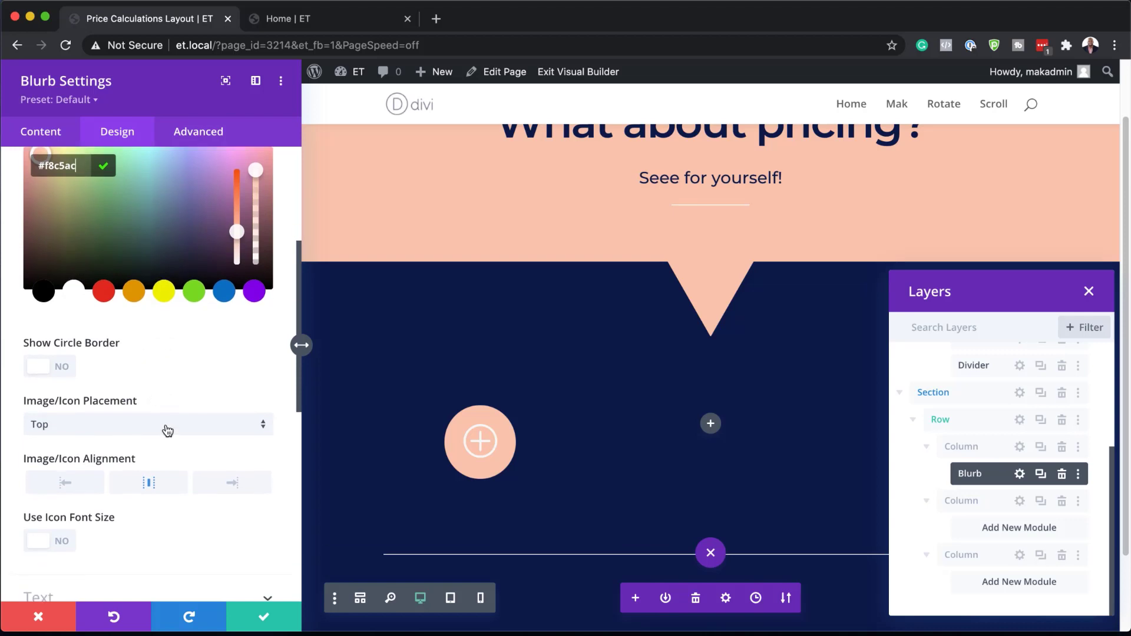
{"action": "scroll", "coordinate": [168, 430], "scroll_direction": "down", "scroll_amount": 2}
{"action": "left_click", "coordinate": [50, 486]}
{"action": "scroll", "coordinate": [50, 486], "scroll_direction": "down", "scroll_amount": 3}
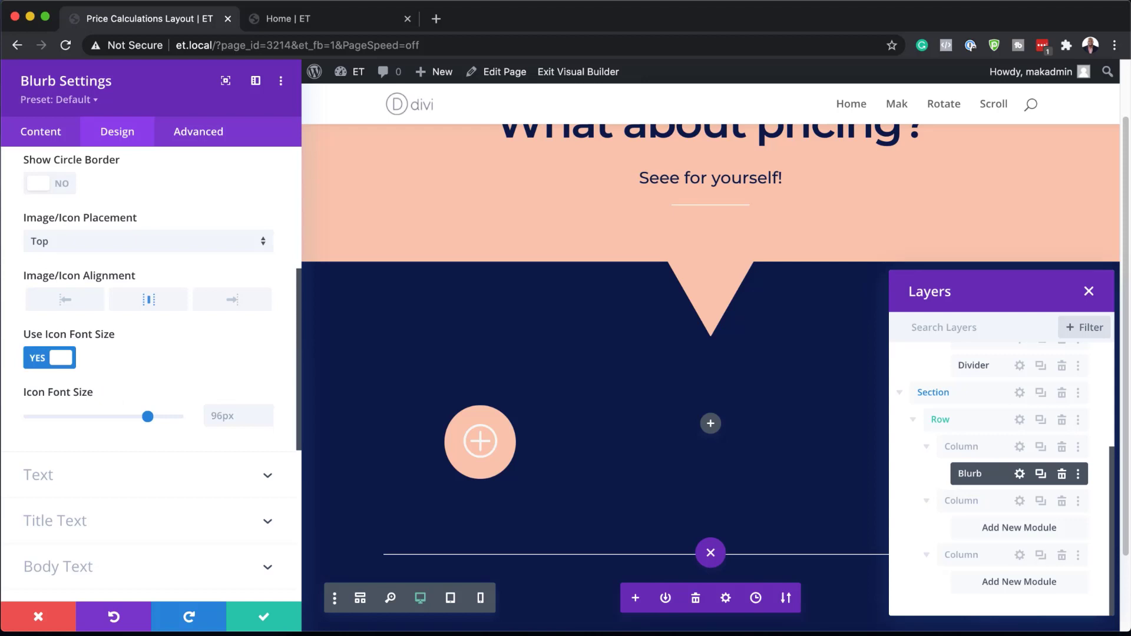
Give the blurb's icon a black #000000 hover color and return to its default-state color
{"action": "scroll", "coordinate": [248, 280], "scroll_direction": "up", "scroll_amount": 5}
{"action": "scroll", "coordinate": [243, 274], "scroll_direction": "up", "scroll_amount": 1}
{"action": "mouse_move", "coordinate": [132, 236]}
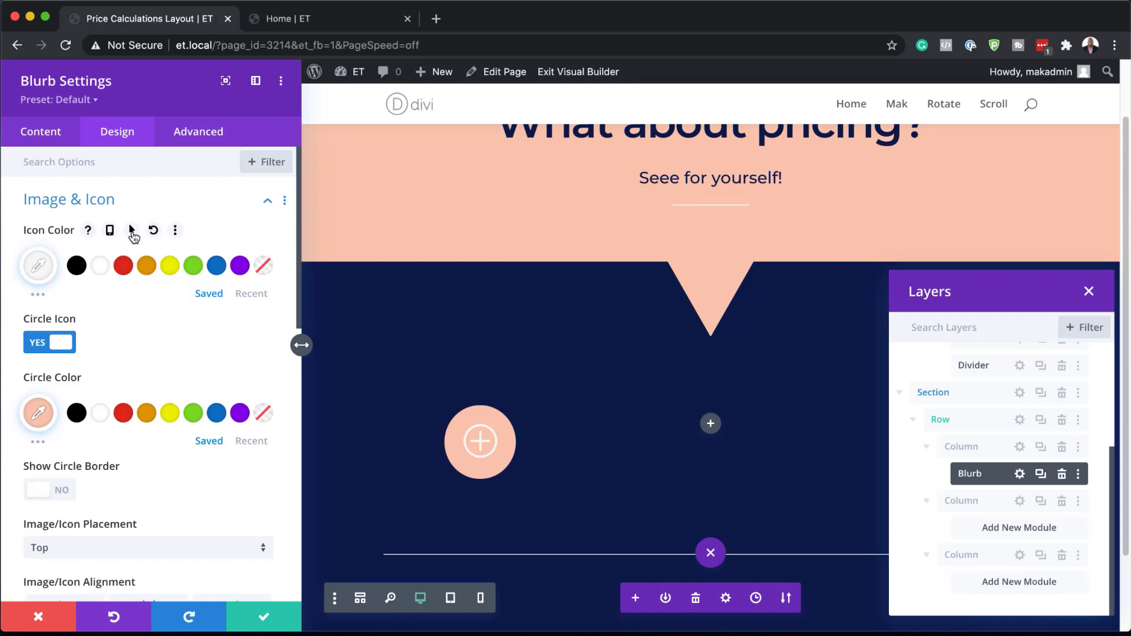
{"action": "left_click", "coordinate": [132, 231]}
{"action": "left_click", "coordinate": [220, 264]}
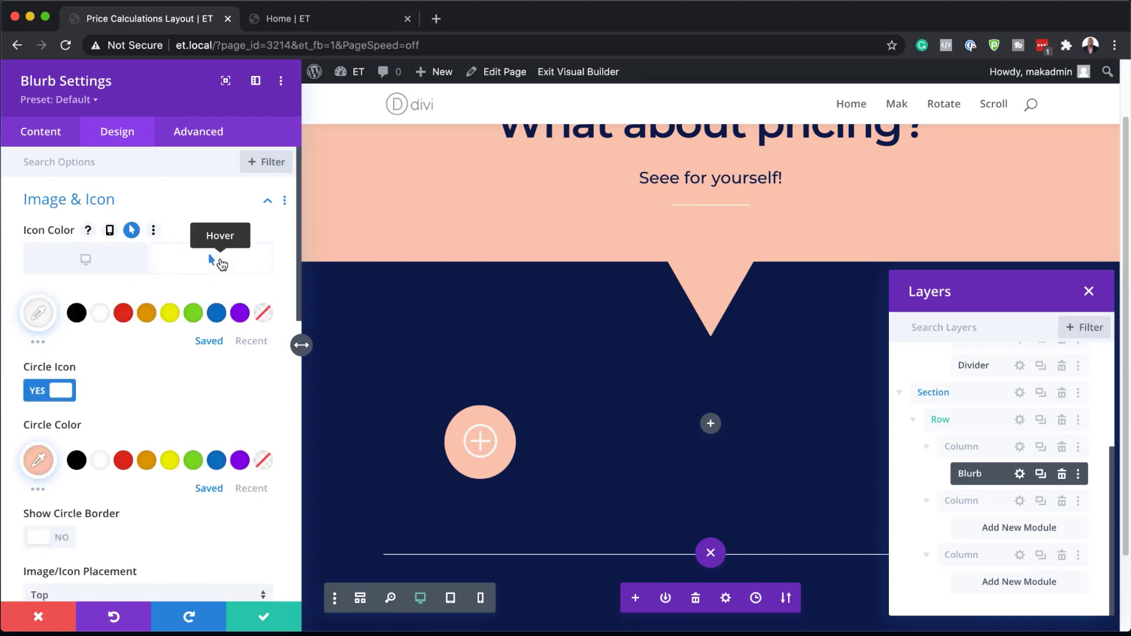
{"action": "left_click", "coordinate": [77, 314]}
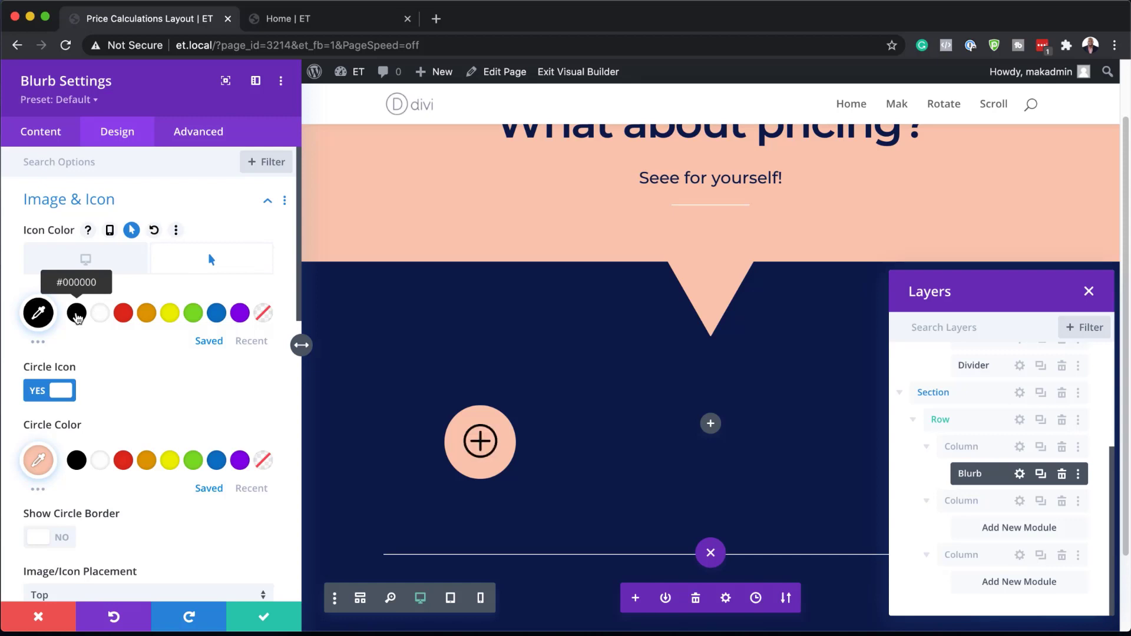
{"action": "left_click", "coordinate": [110, 255]}
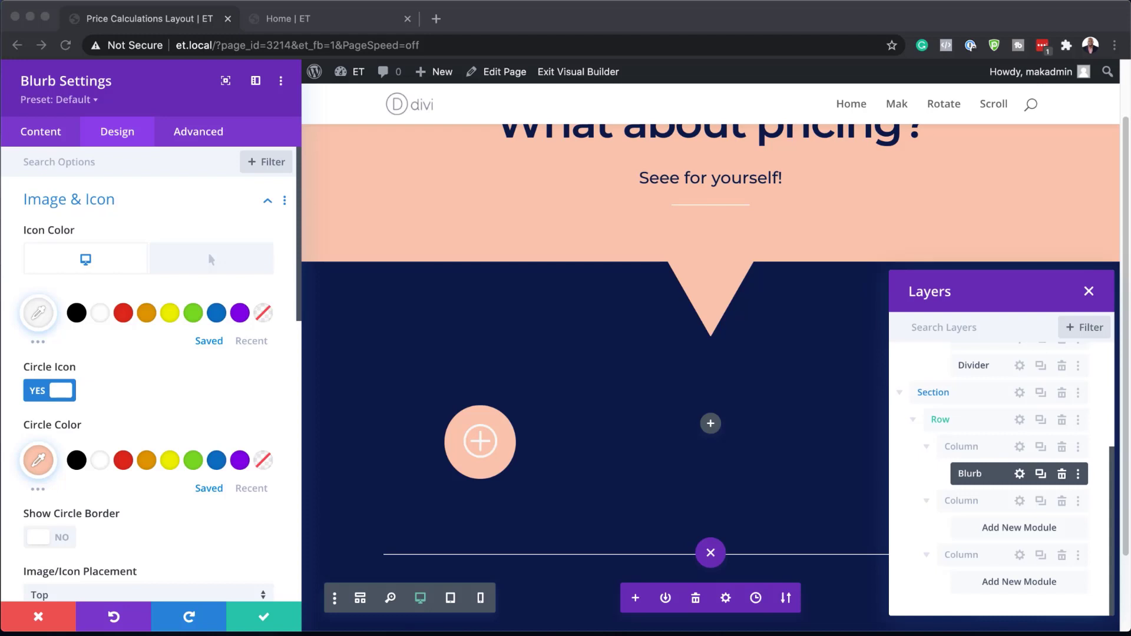
Assign the CSS ID "CSS ID: price-item-click-1" to the blurb and save its settings
{"action": "left_click", "coordinate": [192, 135]}
{"action": "left_click", "coordinate": [127, 200]}
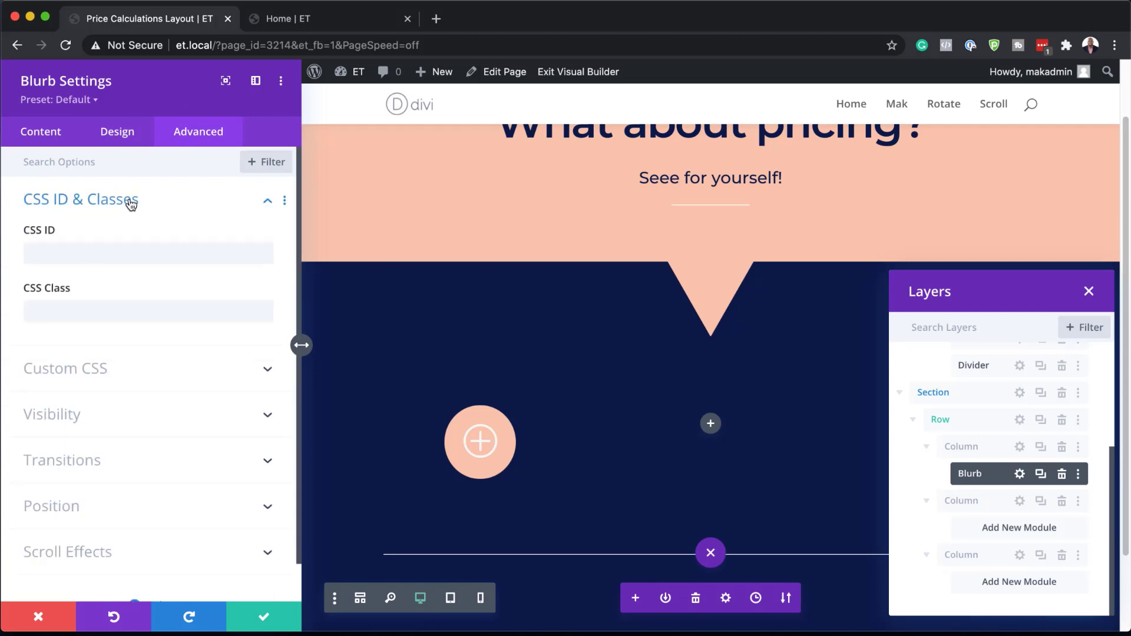
{"action": "left_click", "coordinate": [96, 252]}
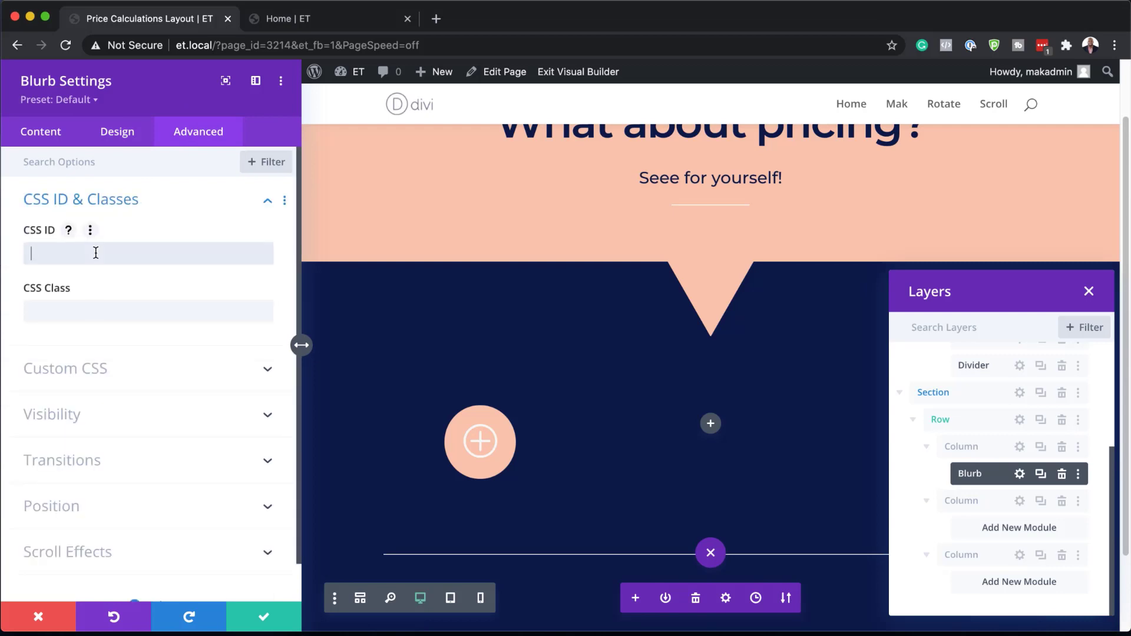
{"action": "type", "text": "CSS ID: price-item-click-1"}
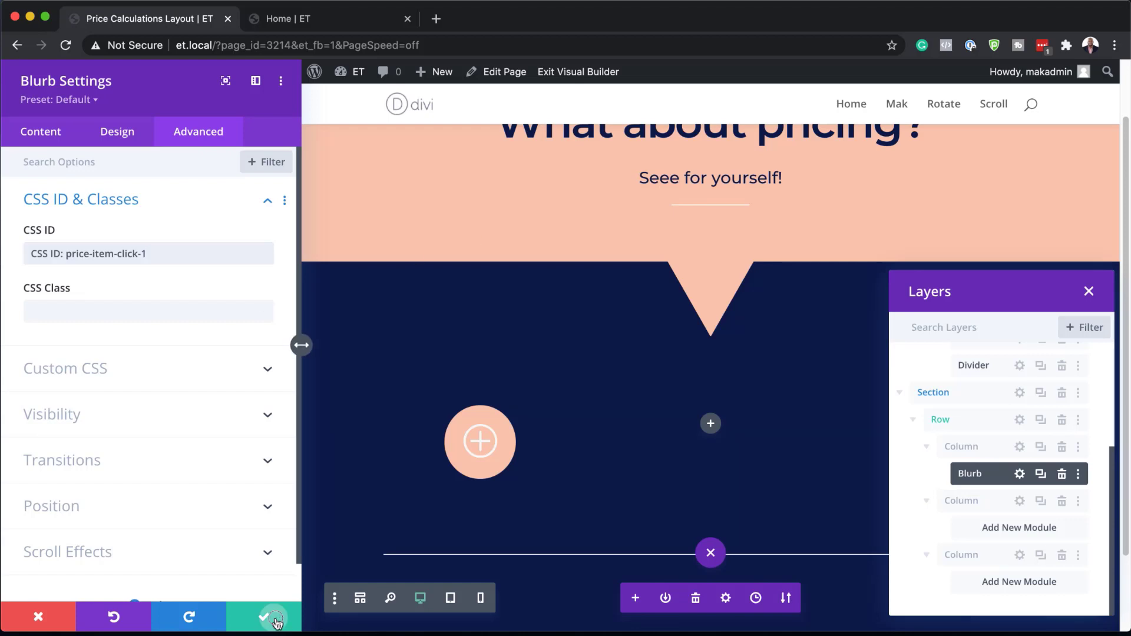
{"action": "key", "text": "Escape"}
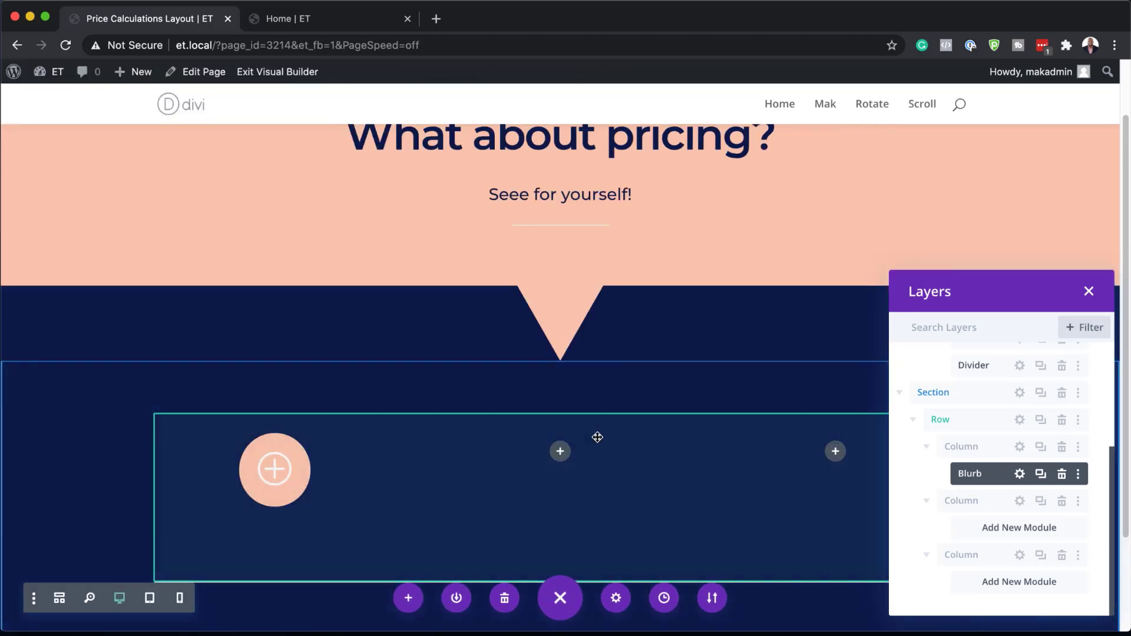
Insert a Text module in the row's middle column and replace its placeholder body with "Brand Identity"
{"action": "left_click", "coordinate": [560, 451]}
{"action": "type", "text": "text"}
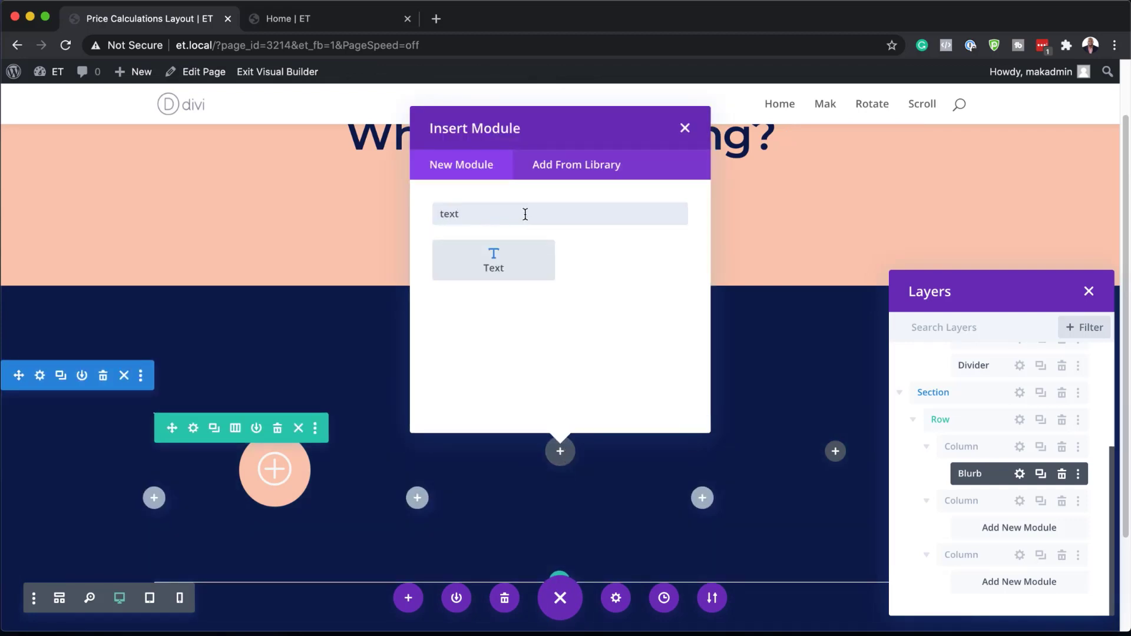
{"action": "left_click", "coordinate": [525, 254]}
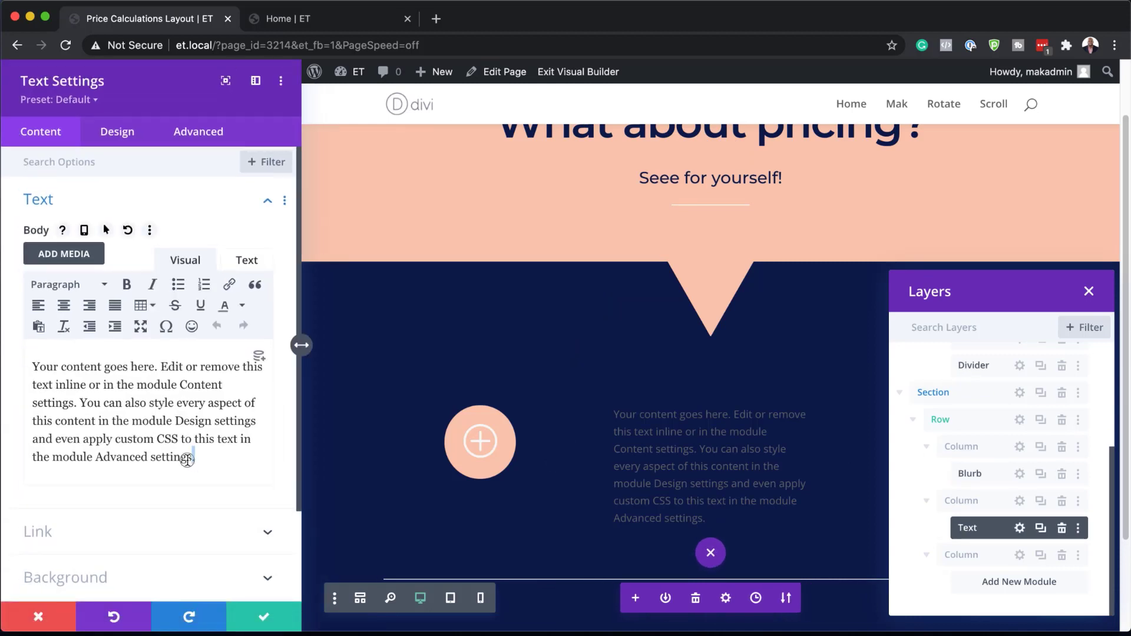
{"action": "left_click_drag", "start_coordinate": [194, 458], "coordinate": [4, 356]}
{"action": "type", "text": "Brand Identity"}
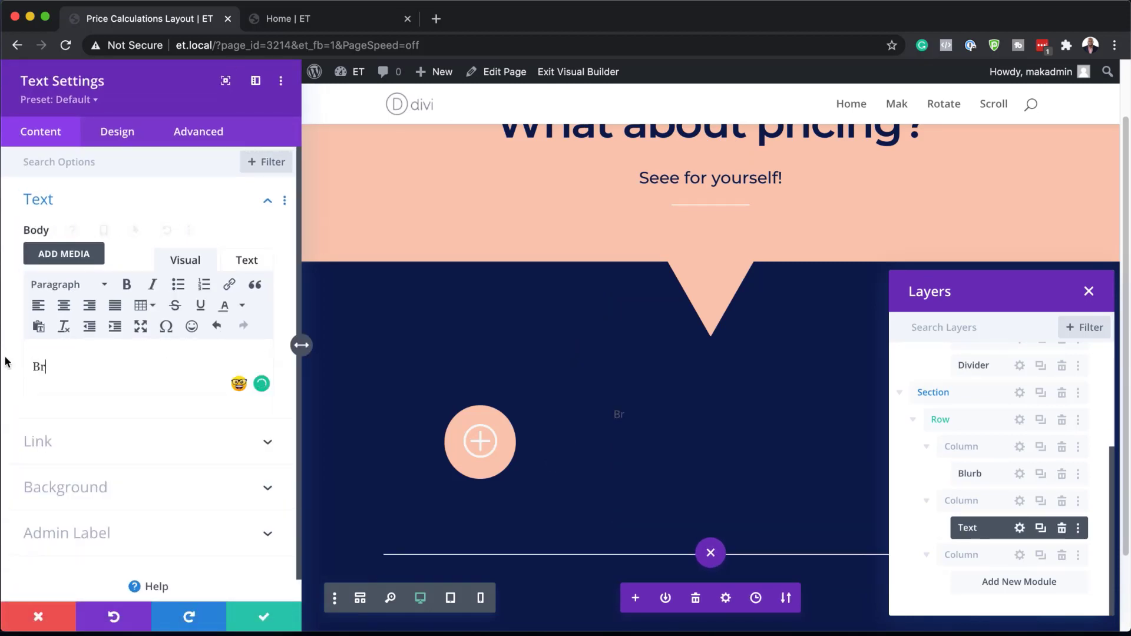
Format the "Brand Identity" text as Heading 3
{"action": "left_click_drag", "start_coordinate": [112, 366], "coordinate": [21, 357]}
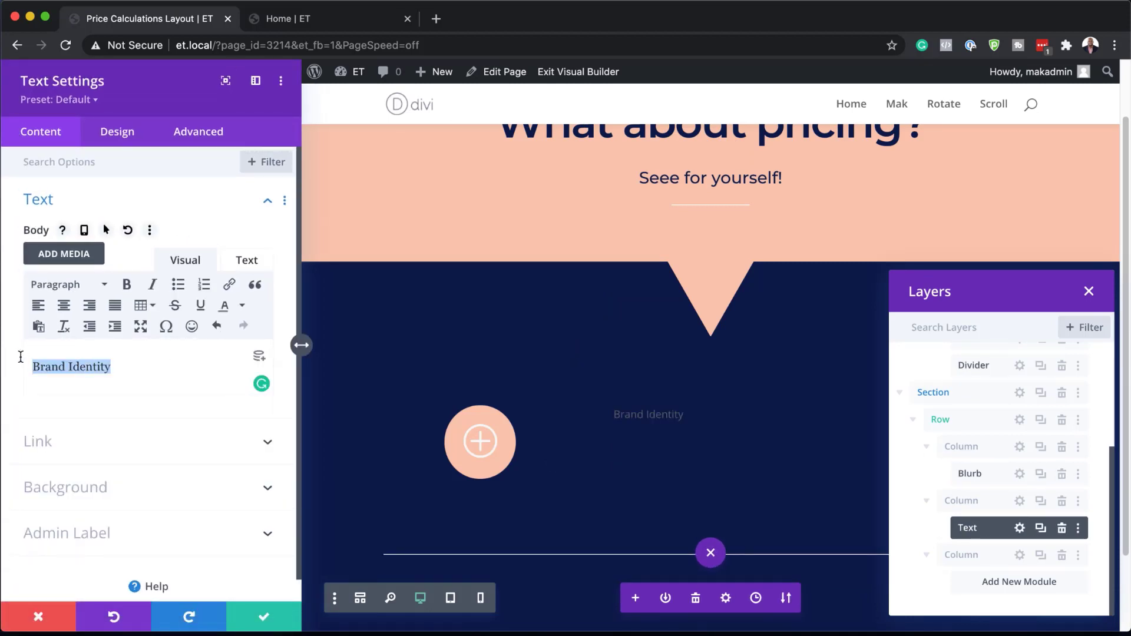
{"action": "left_click", "coordinate": [60, 285]}
{"action": "left_click", "coordinate": [88, 403]}
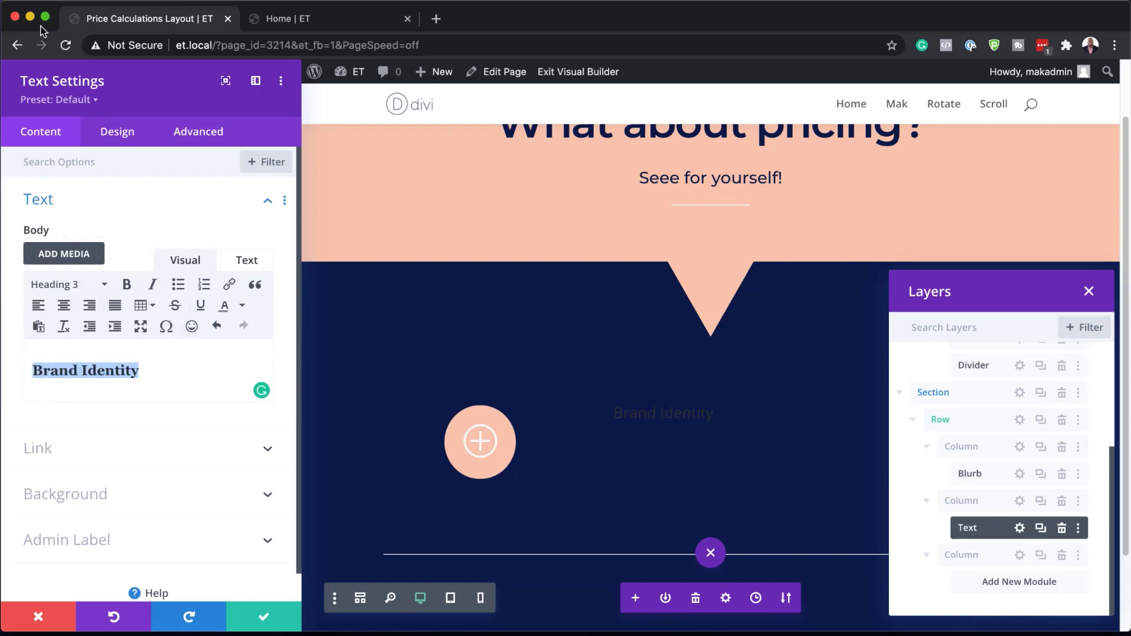
Set the Text module's Heading 3 font to Montserrat with a Semi Bold weight
{"action": "left_click", "coordinate": [121, 133]}
{"action": "left_click", "coordinate": [101, 250]}
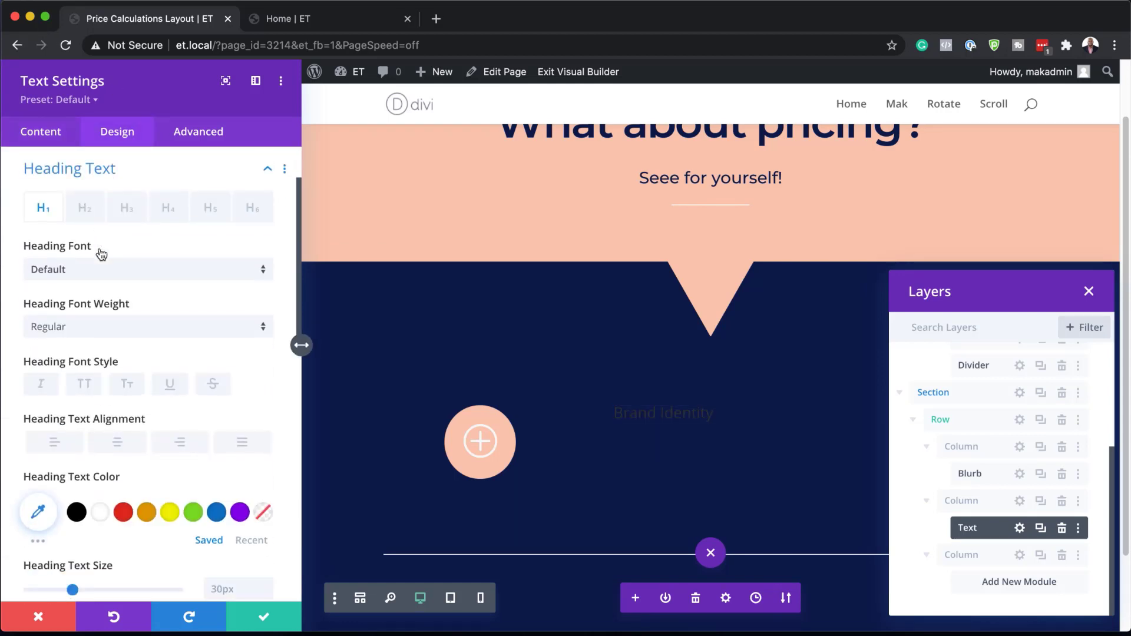
{"action": "left_click", "coordinate": [127, 219]}
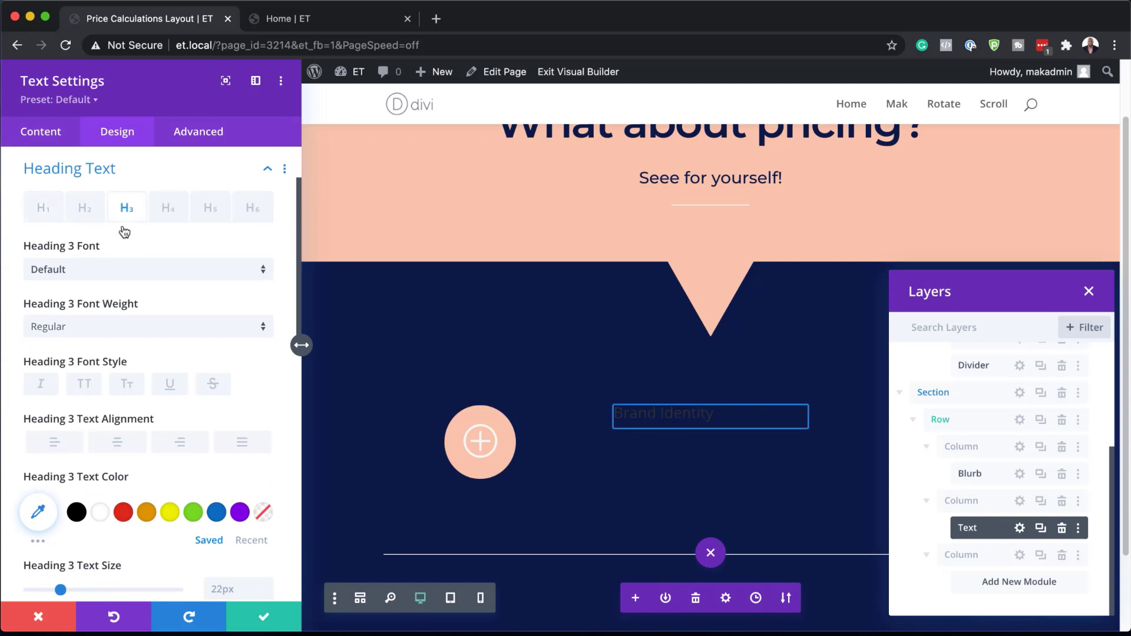
{"action": "left_click", "coordinate": [114, 274]}
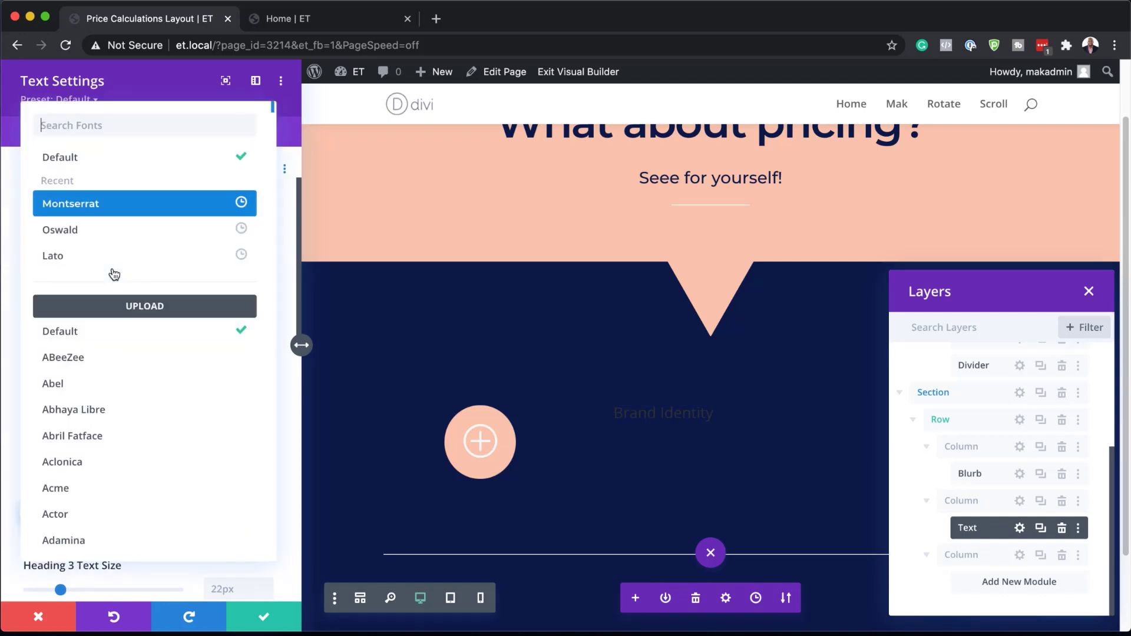
{"action": "left_click", "coordinate": [120, 213]}
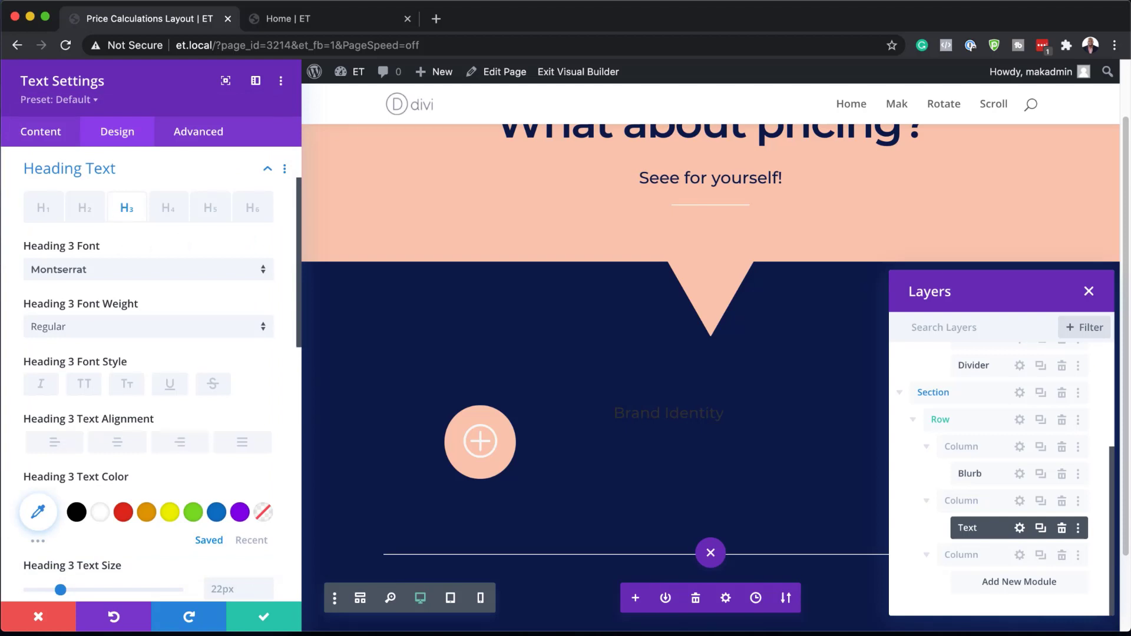
{"action": "left_click", "coordinate": [121, 327]}
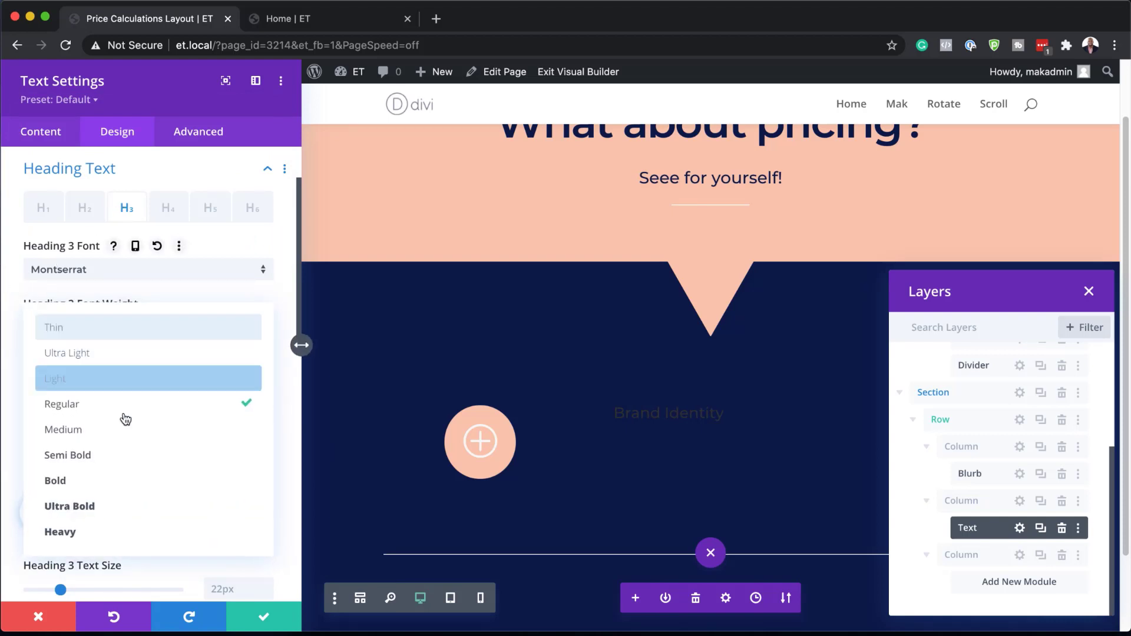
{"action": "left_click", "coordinate": [125, 454]}
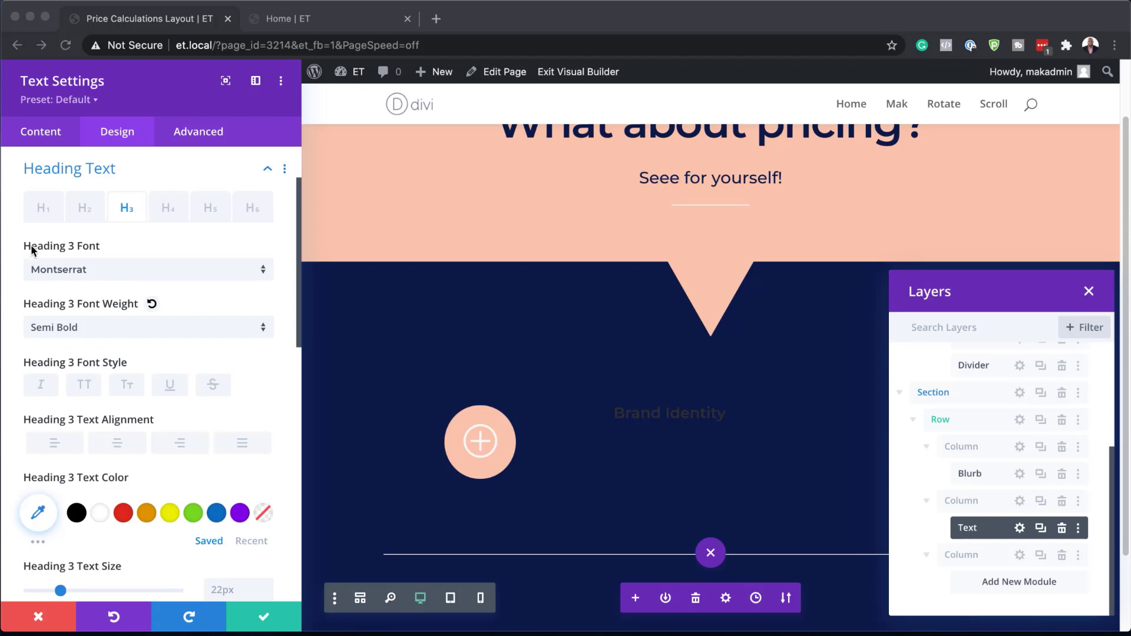
Set the Heading 3 text color of the "Brand Identity" module to #f8c5ac
{"action": "scroll", "coordinate": [194, 406], "scroll_direction": "down", "scroll_amount": 3}
{"action": "left_click", "coordinate": [40, 413]}
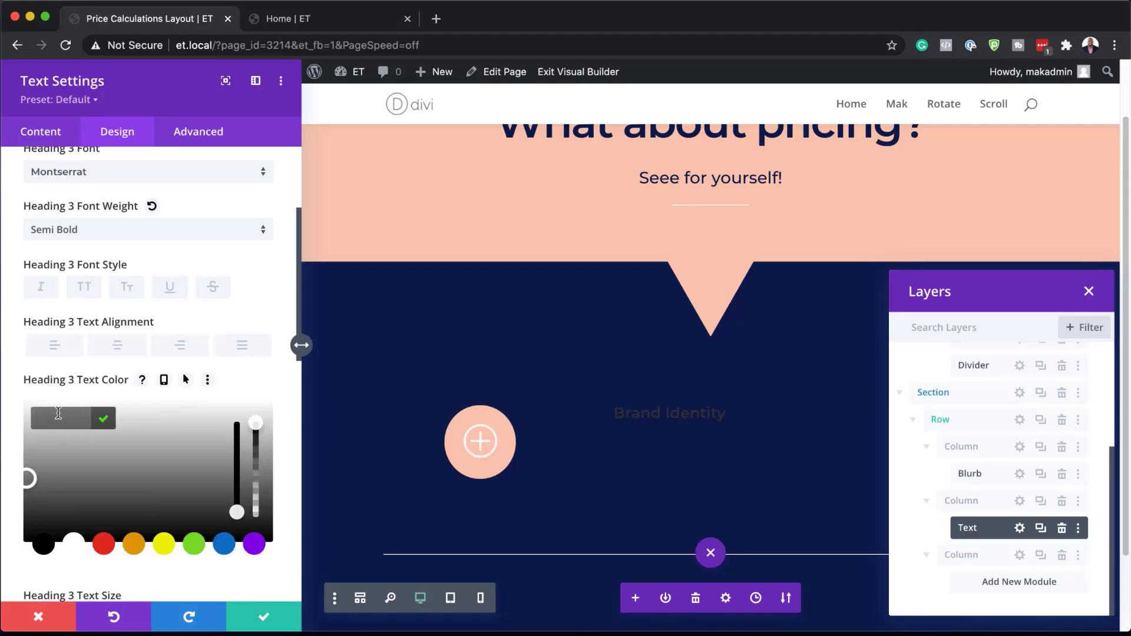
{"action": "type", "text": "#f8c5ac"}
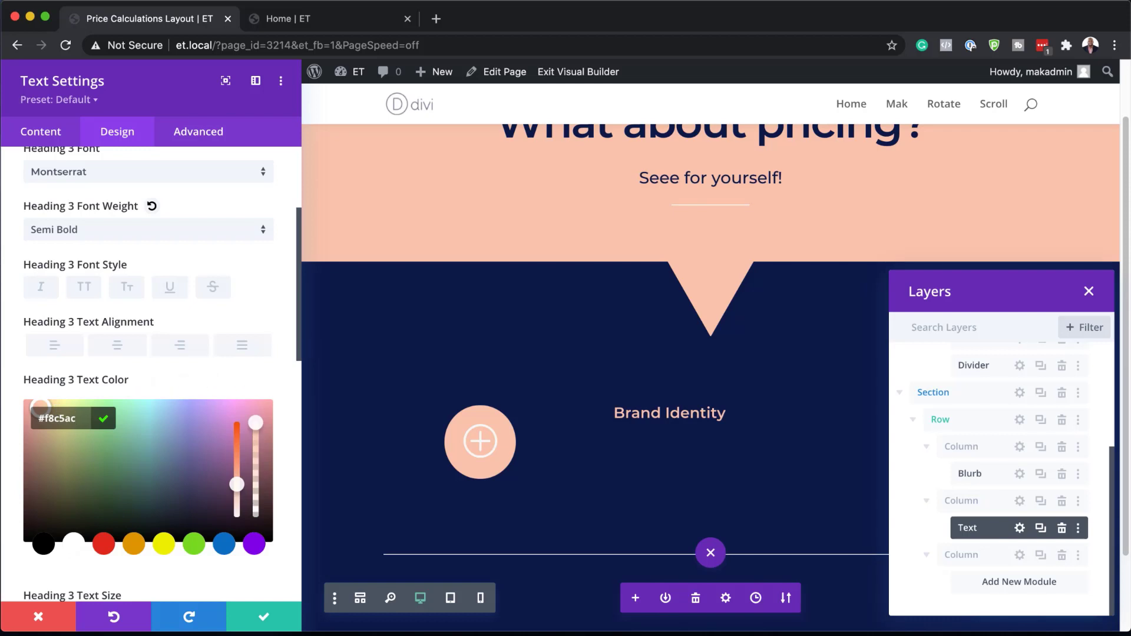
{"action": "scroll", "coordinate": [179, 404], "scroll_direction": "down", "scroll_amount": 5}
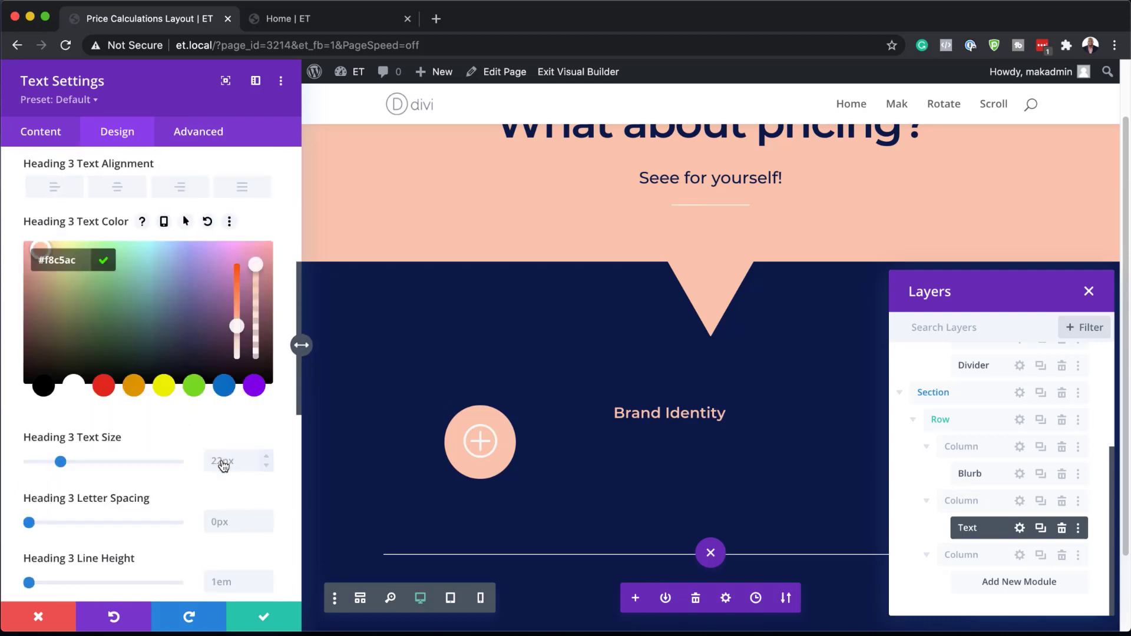
Set the "Brand Identity" Heading 3 text size to 40px and its letter spacing to -1px
{"action": "left_click", "coordinate": [225, 464]}
{"action": "type", "text": "40"}
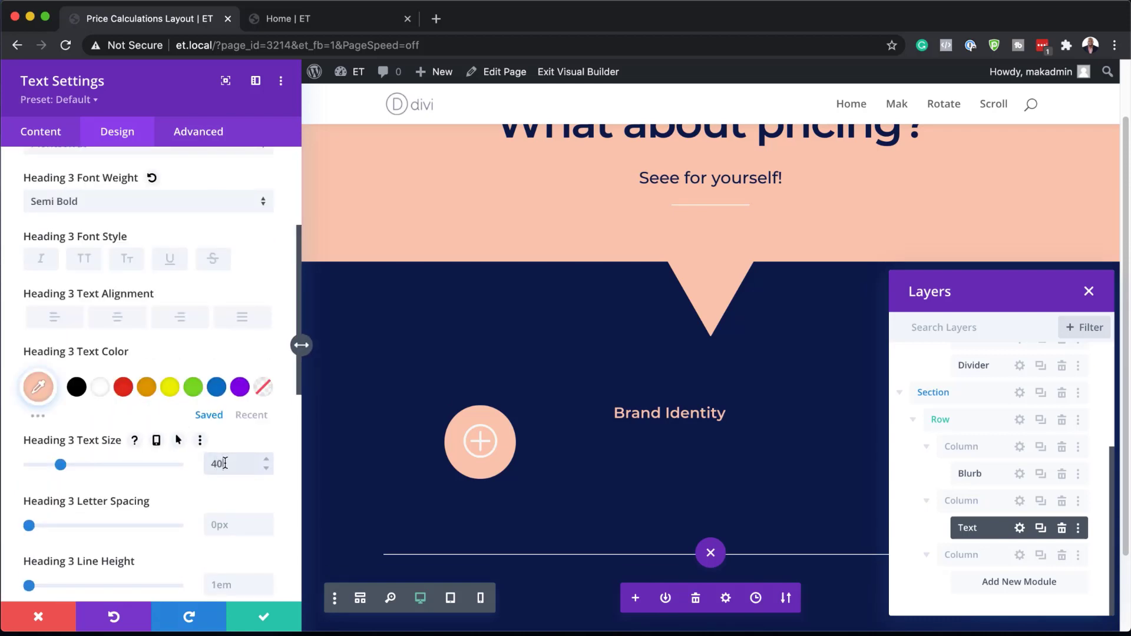
{"action": "type", "text": "px"}
{"action": "scroll", "coordinate": [203, 534], "scroll_direction": "down", "scroll_amount": 3}
{"action": "scroll", "coordinate": [203, 534], "scroll_direction": "down", "scroll_amount": 2}
{"action": "left_click", "coordinate": [255, 367]}
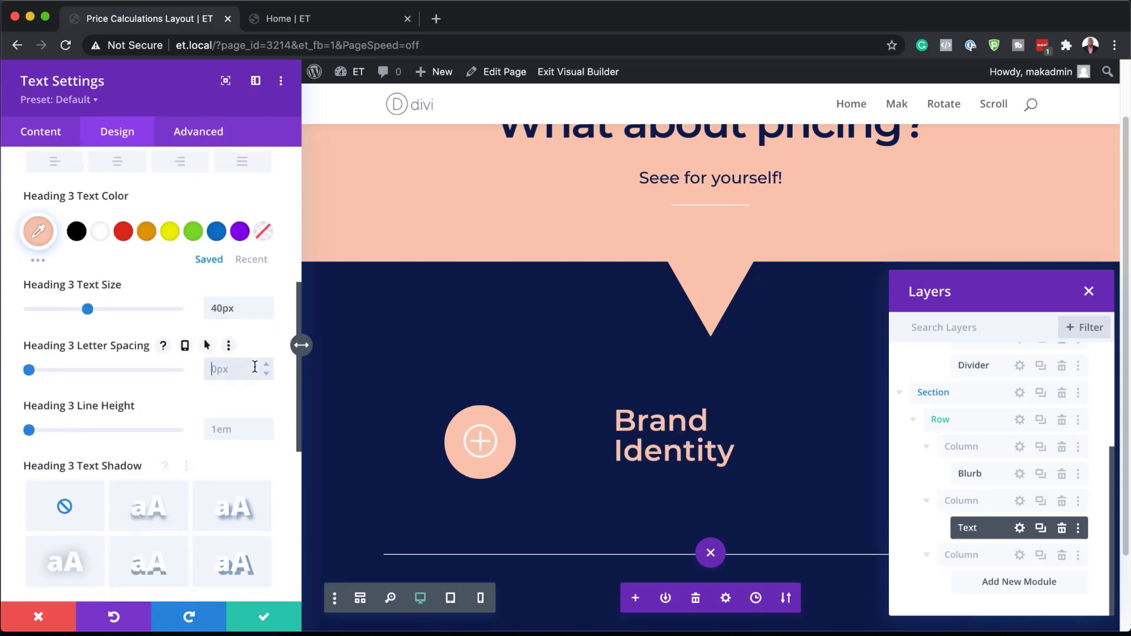
{"action": "type", "text": "-1px"}
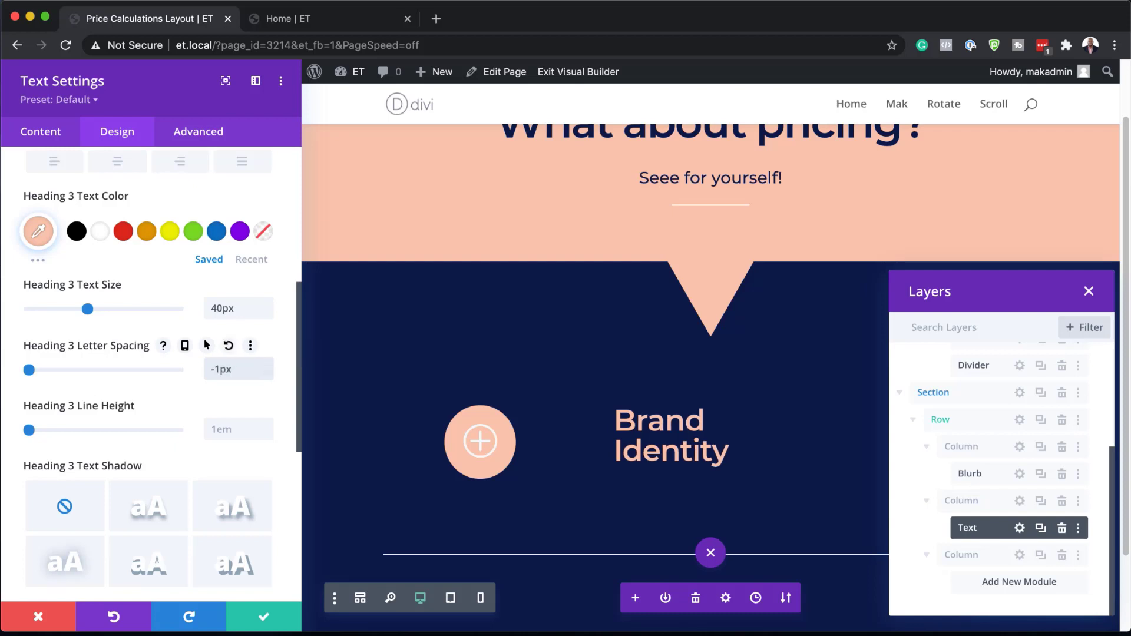
Set the "Brand Identity" Heading 3 line height to 1.1em and save the module's settings
{"action": "scroll", "coordinate": [171, 397], "scroll_direction": "down", "scroll_amount": 2}
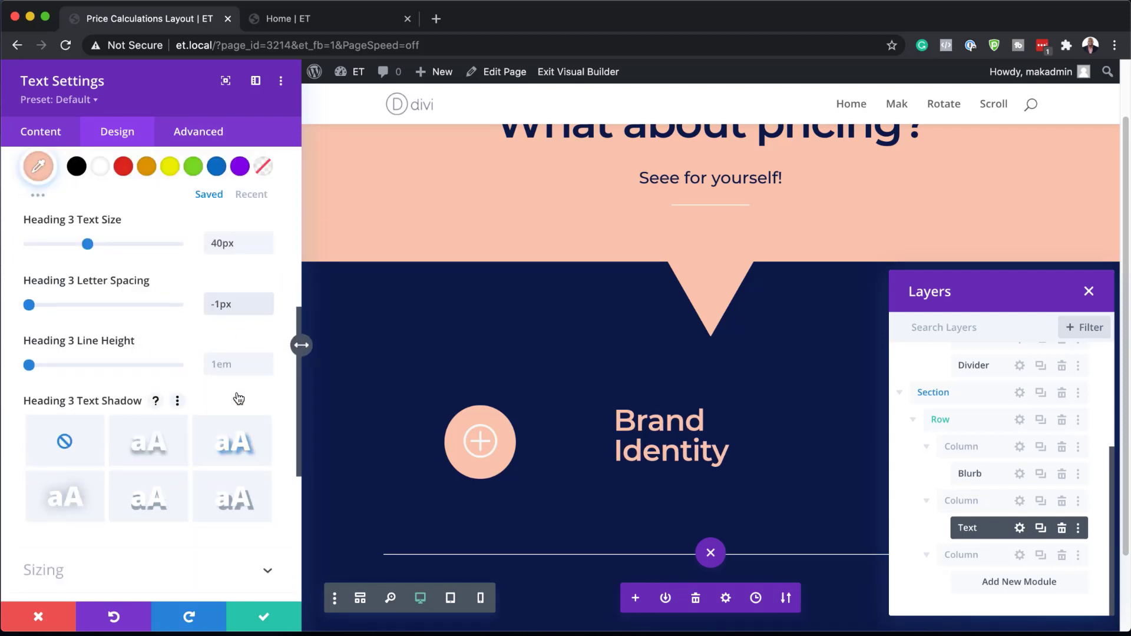
{"action": "left_click", "coordinate": [231, 365]}
{"action": "type", "text": "1"}
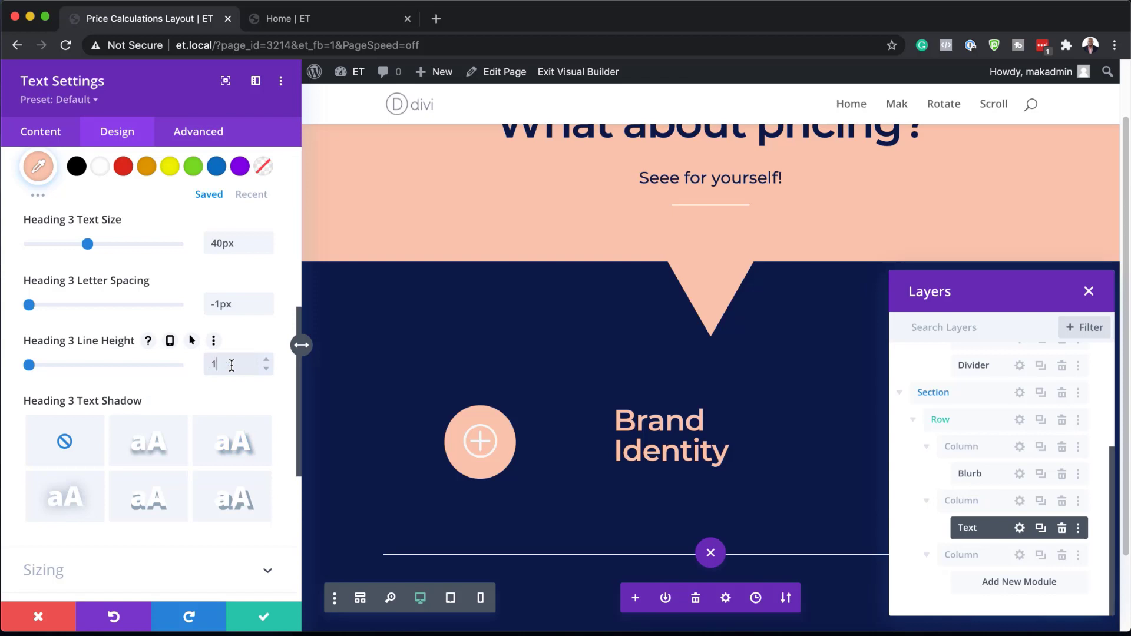
{"action": "type", "text": ".1em"}
{"action": "left_click", "coordinate": [264, 616]}
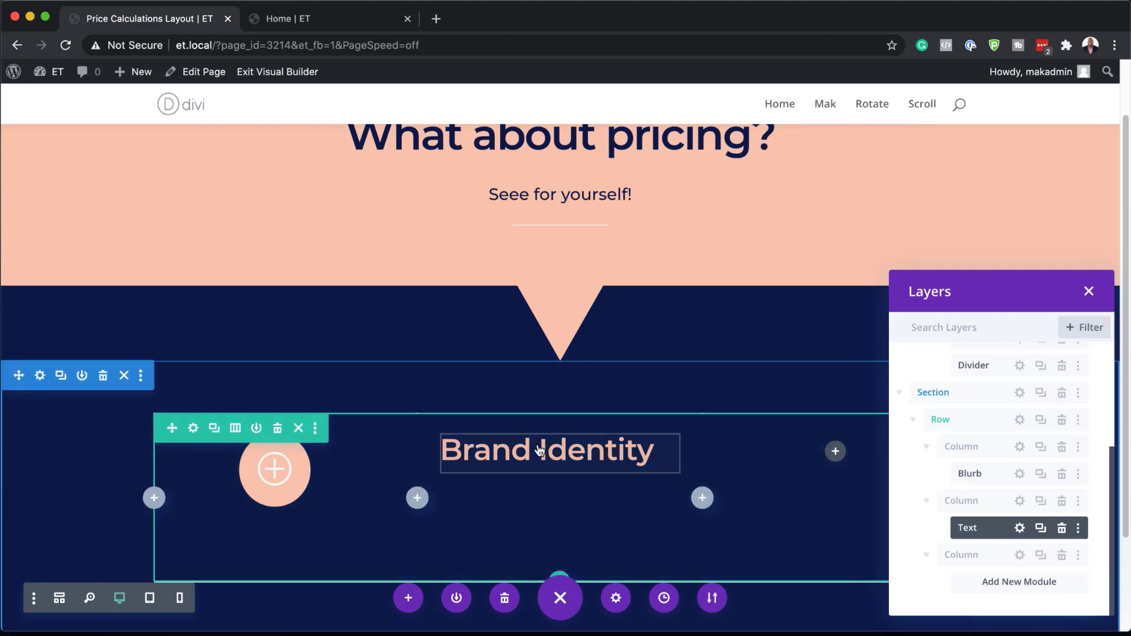
Insert a second Text module beneath "Brand Identity" and replace its placeholder body with "Lorem ipsum dolor sit amet"
{"action": "left_click", "coordinate": [1097, 530]}
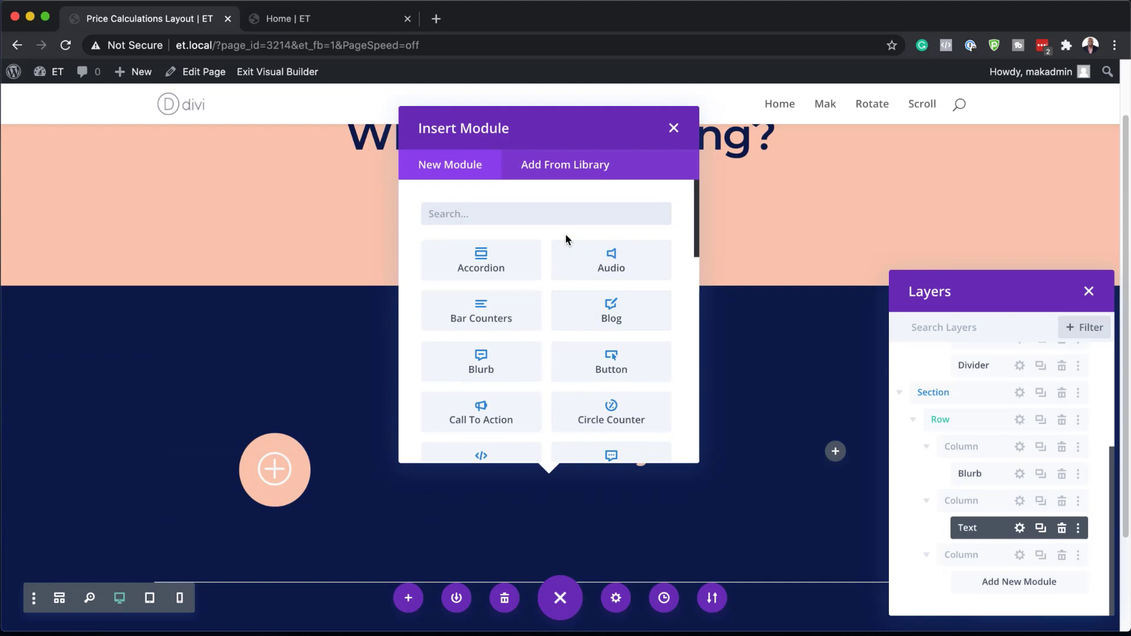
{"action": "type", "text": "text"}
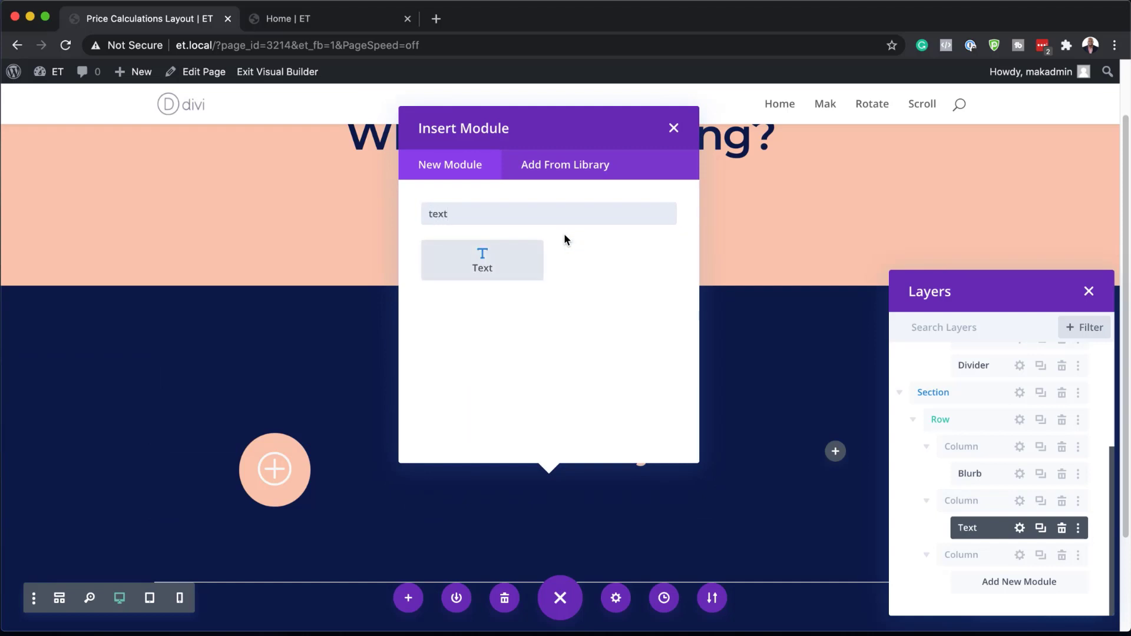
{"action": "left_click", "coordinate": [525, 266]}
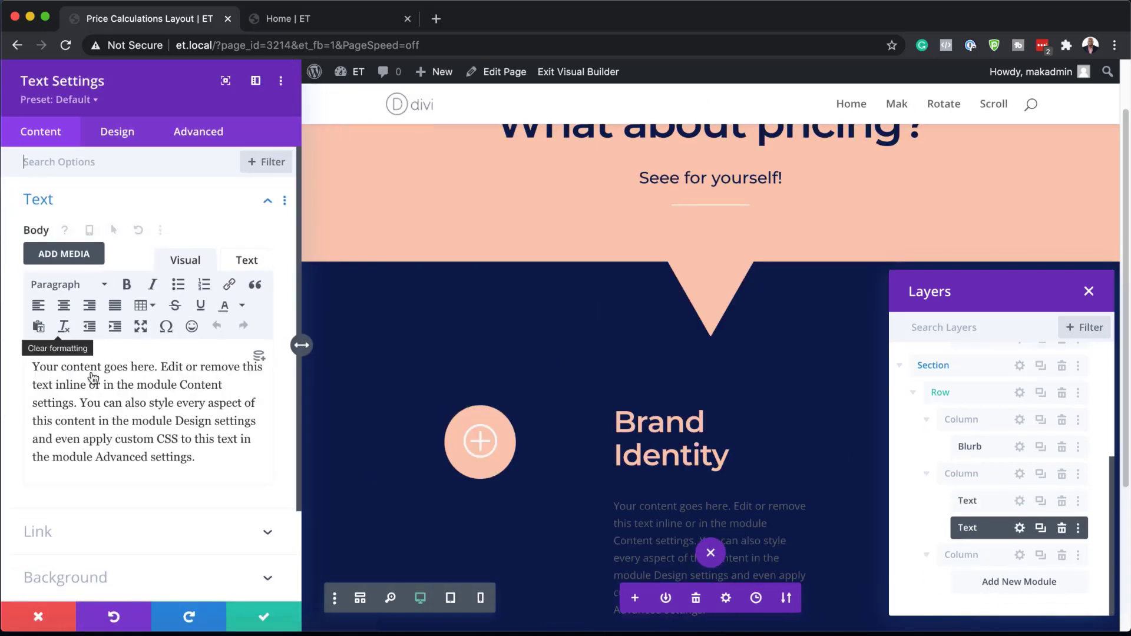
{"action": "left_click_drag", "start_coordinate": [211, 465], "coordinate": [12, 355]}
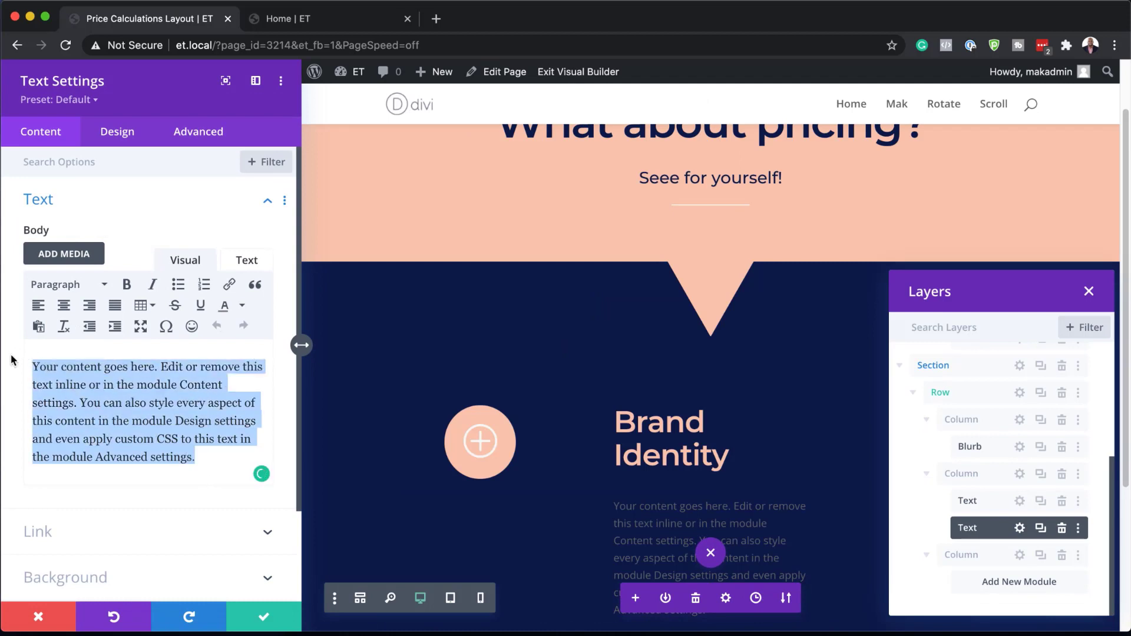
{"action": "type", "text": "Lorem ipsum dolor sit amet"}
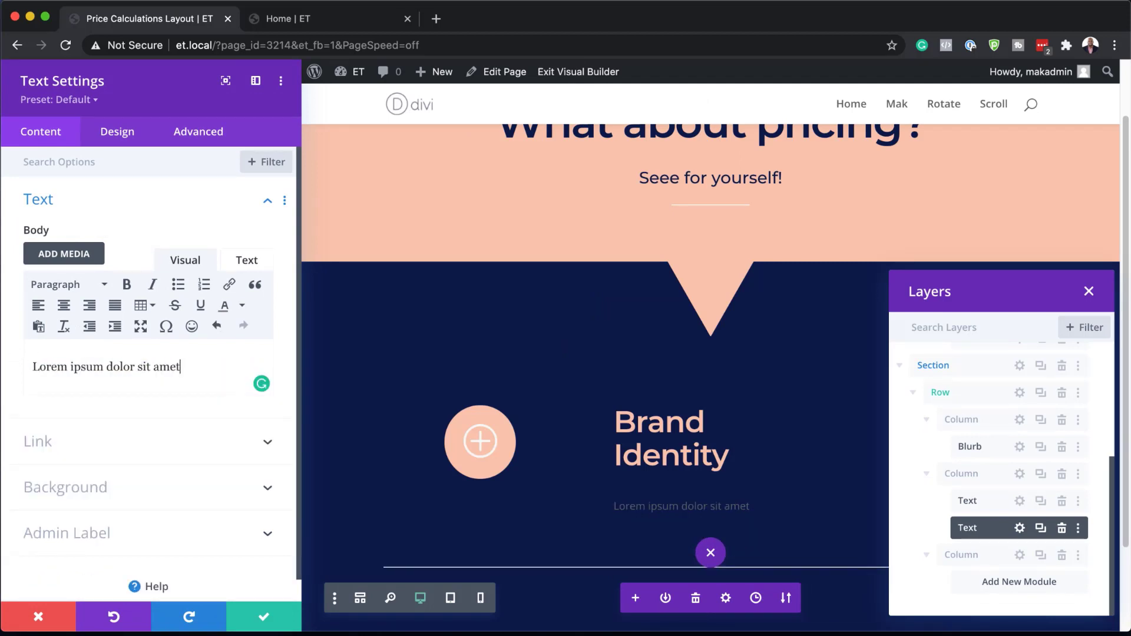
Set the "Lorem ipsum dolor sit amet" text font to Montserrat with an Ultra Light weight
{"action": "left_click", "coordinate": [107, 136]}
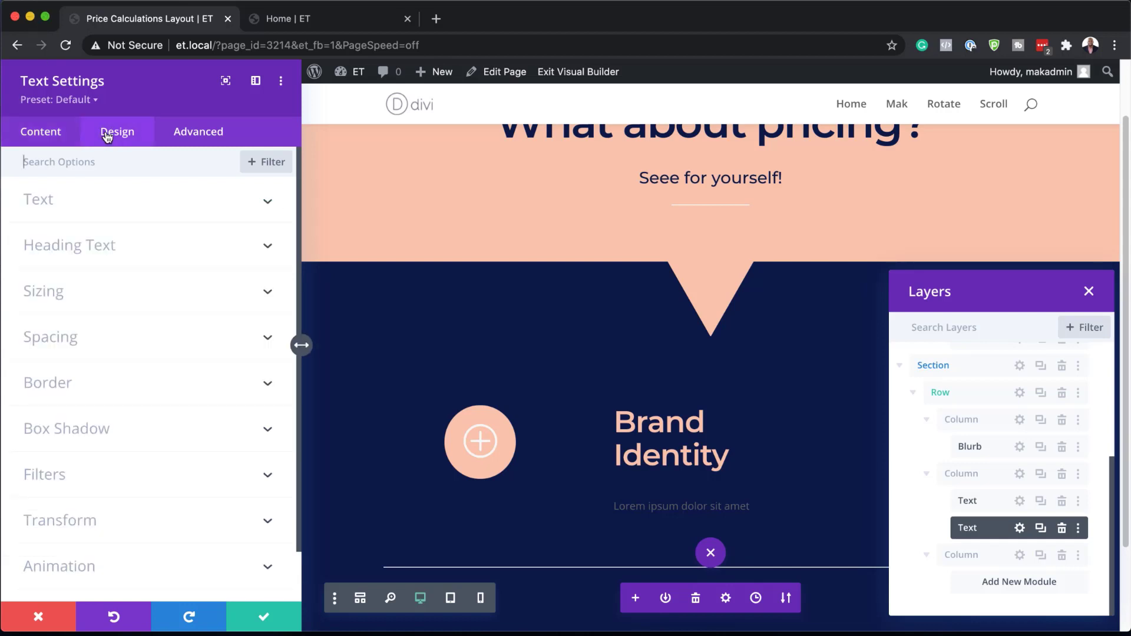
{"action": "left_click", "coordinate": [83, 202]}
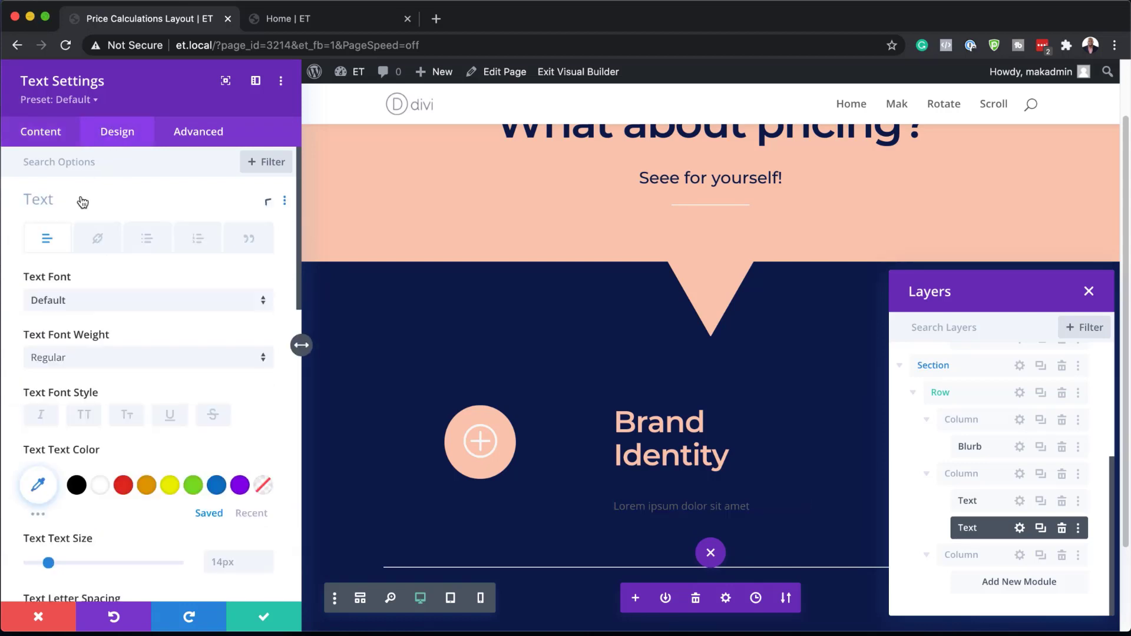
{"action": "left_click", "coordinate": [97, 302]}
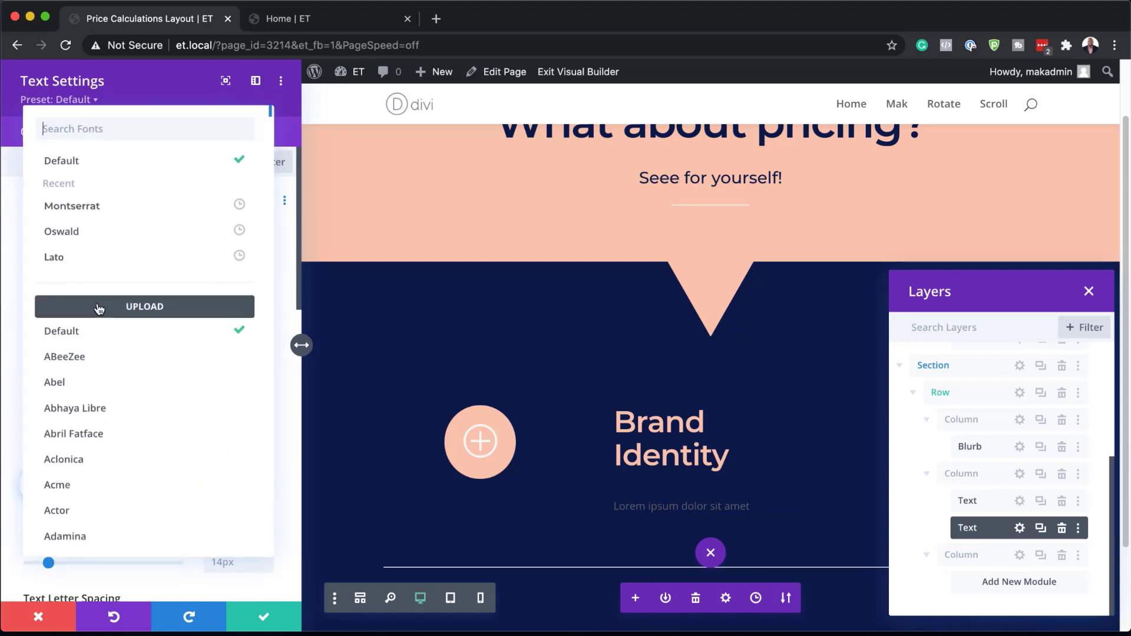
{"action": "left_click", "coordinate": [105, 204]}
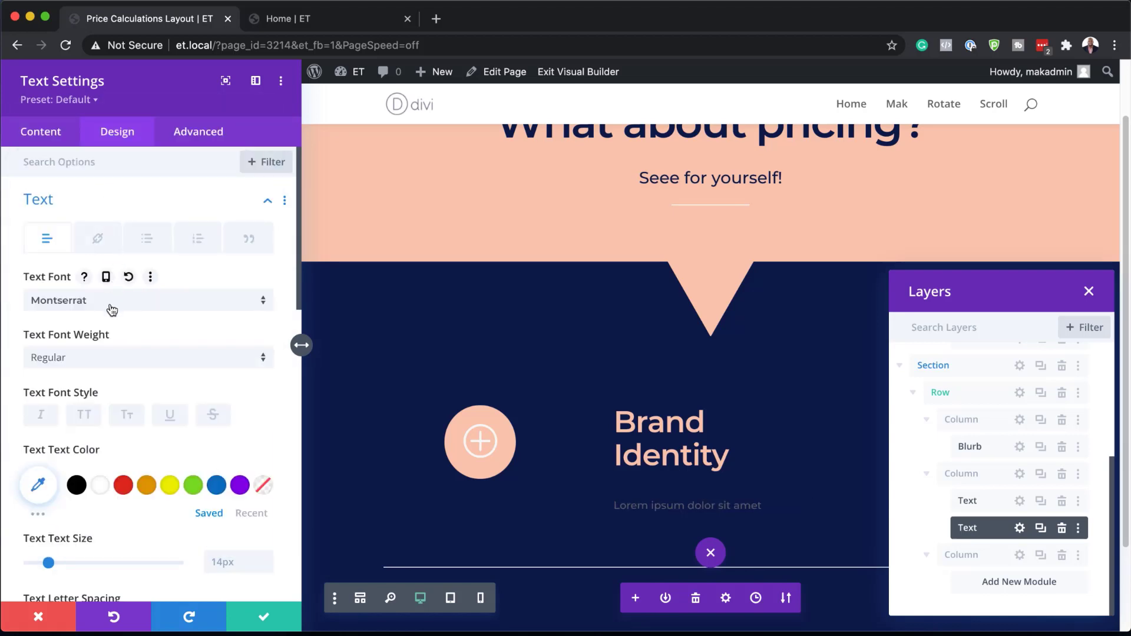
{"action": "left_click", "coordinate": [119, 358]}
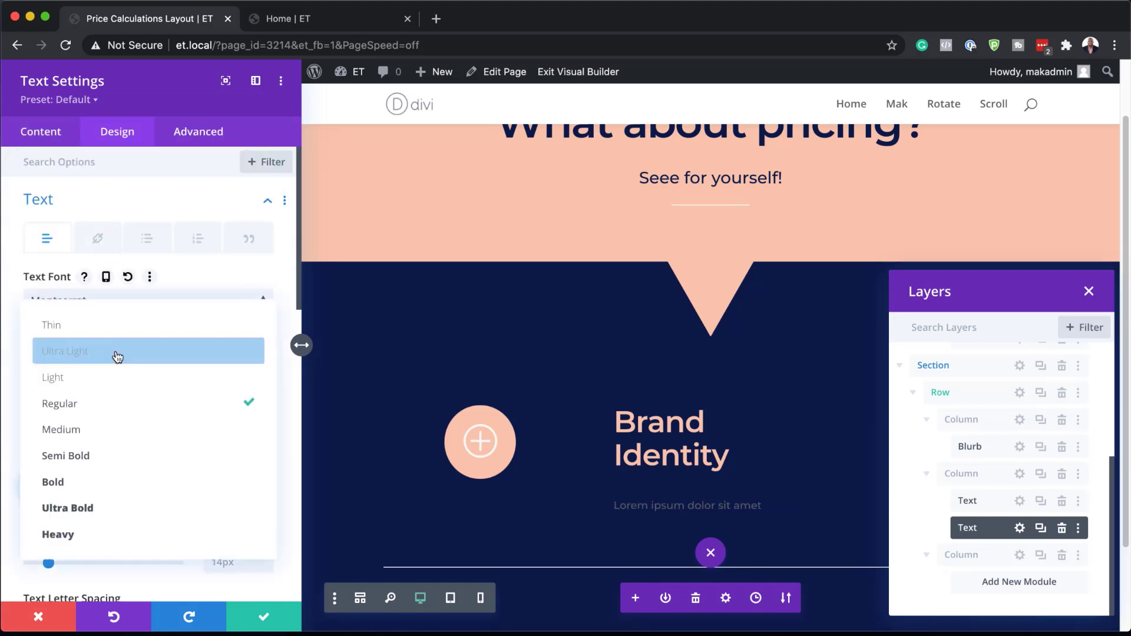
{"action": "left_click", "coordinate": [117, 354]}
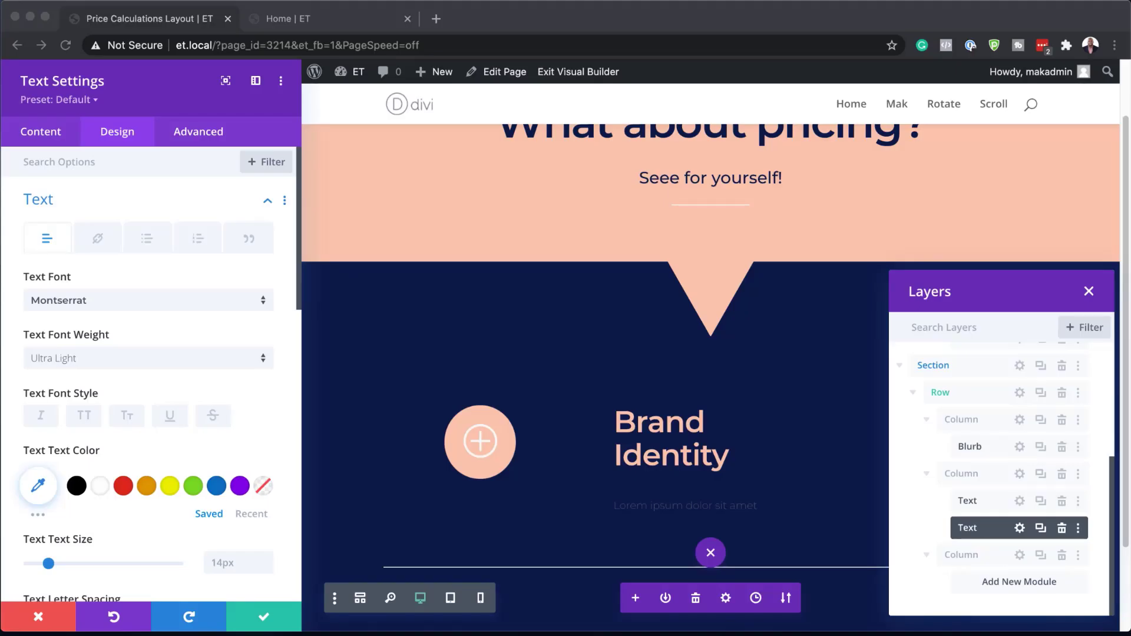
Set the "Lorem ipsum dolor sit amet" text color to #f8c5ac and its text size to 23px
{"action": "left_click", "coordinate": [39, 487]}
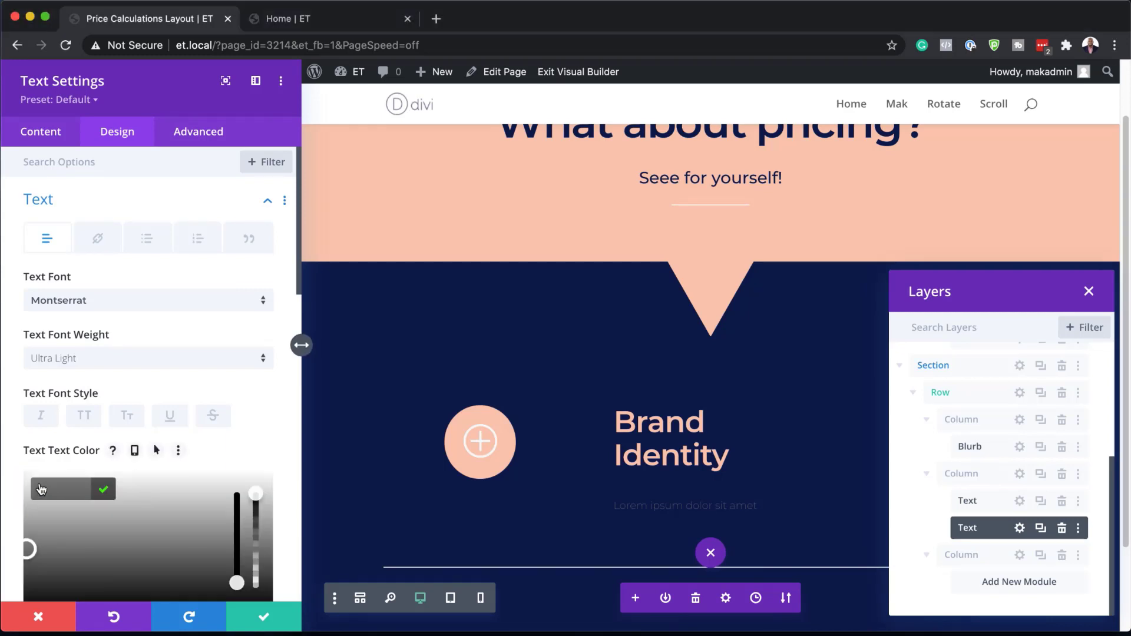
{"action": "type", "text": "#f8c5ac"}
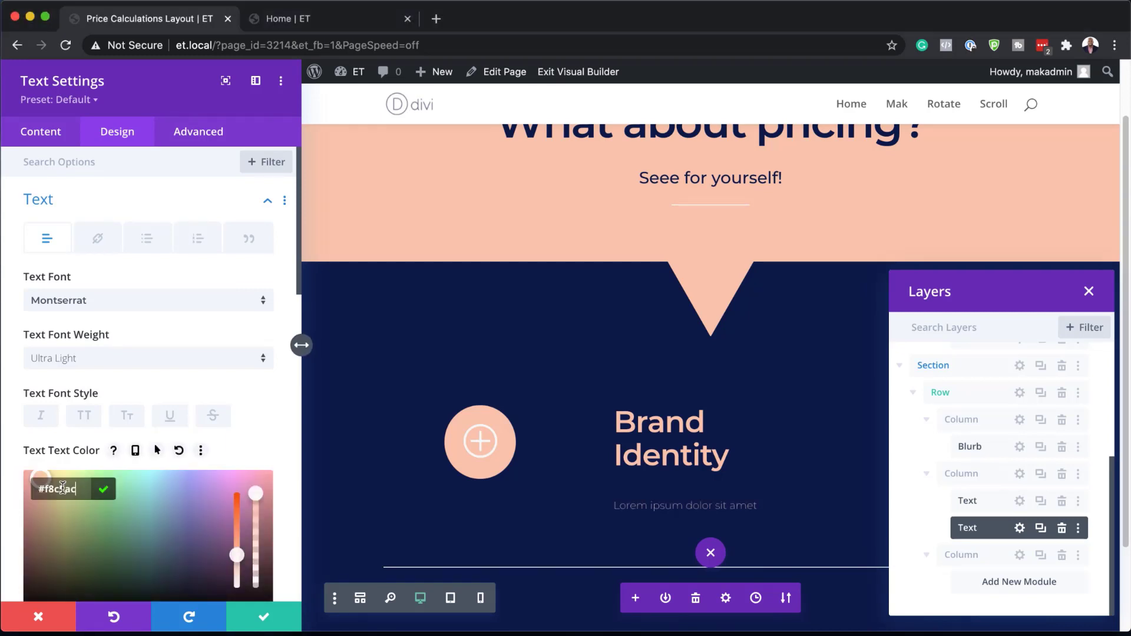
{"action": "scroll", "coordinate": [113, 489], "scroll_direction": "down", "scroll_amount": 5}
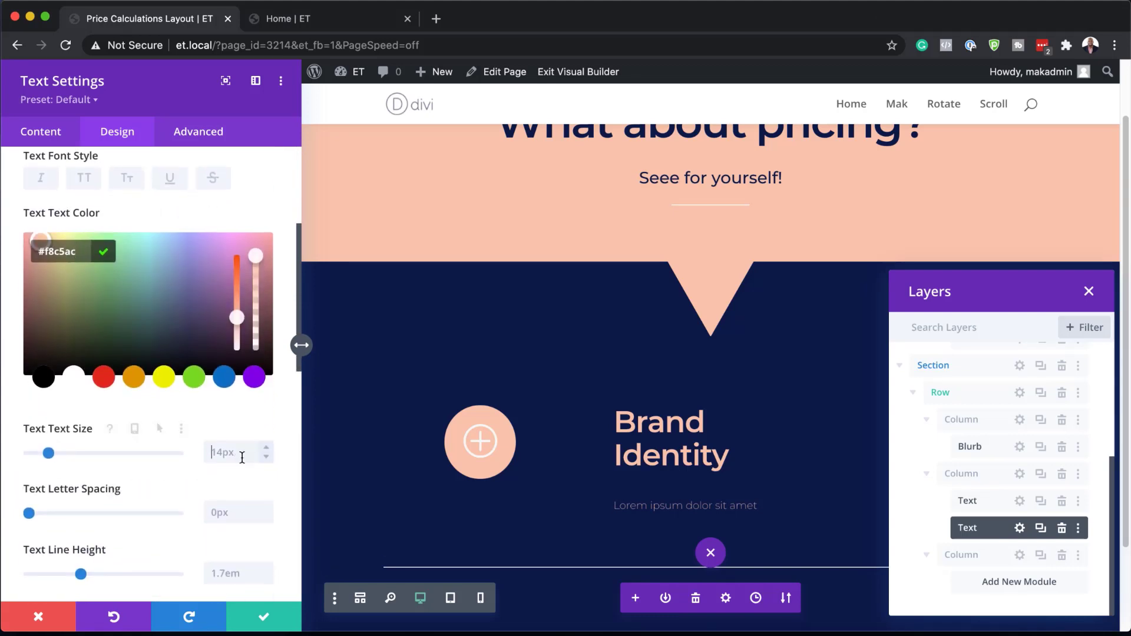
{"action": "left_click", "coordinate": [215, 446]}
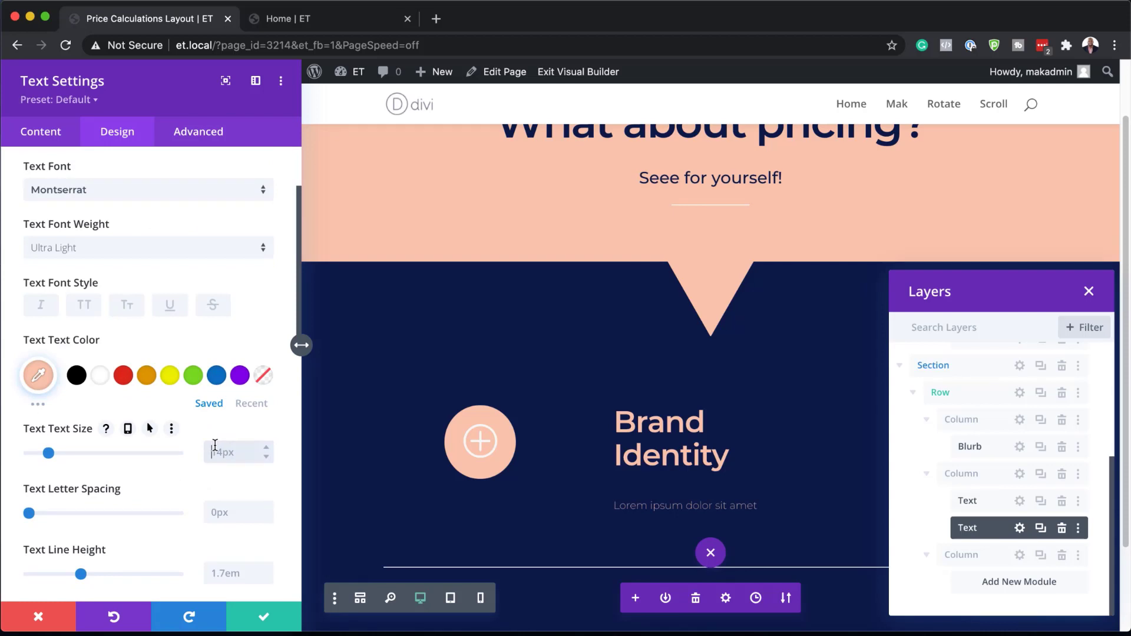
{"action": "type", "text": "23px"}
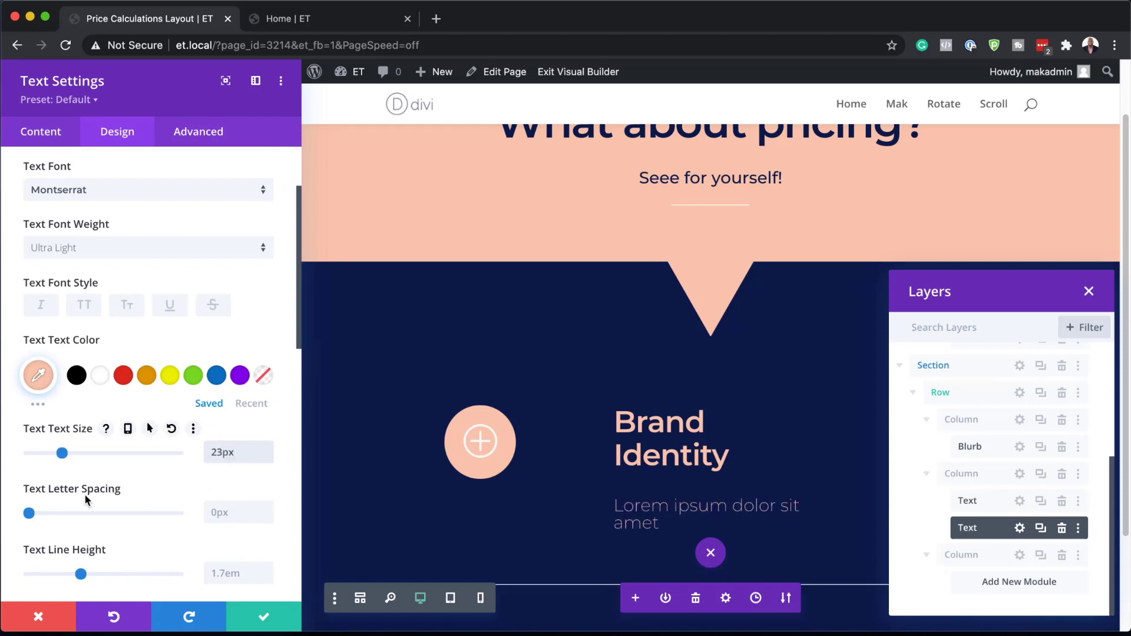
Set the "Lorem ipsum dolor sit amet" letter spacing to -1px and line height to 1.1em, and save the module
{"action": "left_click", "coordinate": [233, 512]}
{"action": "type", "text": "-1px"}
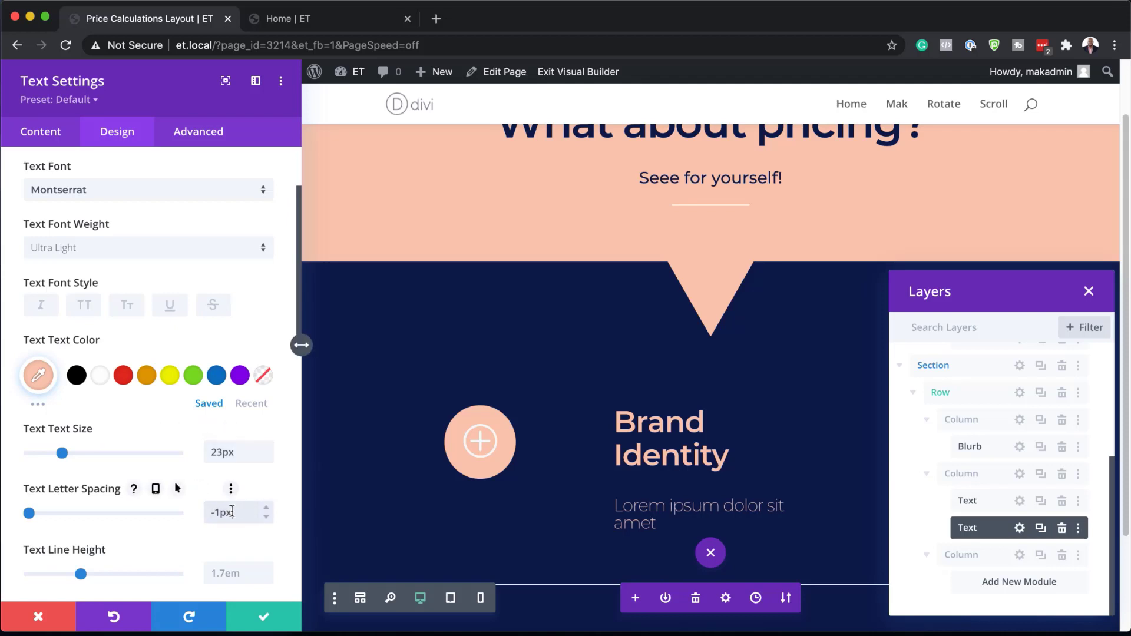
{"action": "left_click", "coordinate": [242, 571]}
{"action": "type", "text": "1.1em"}
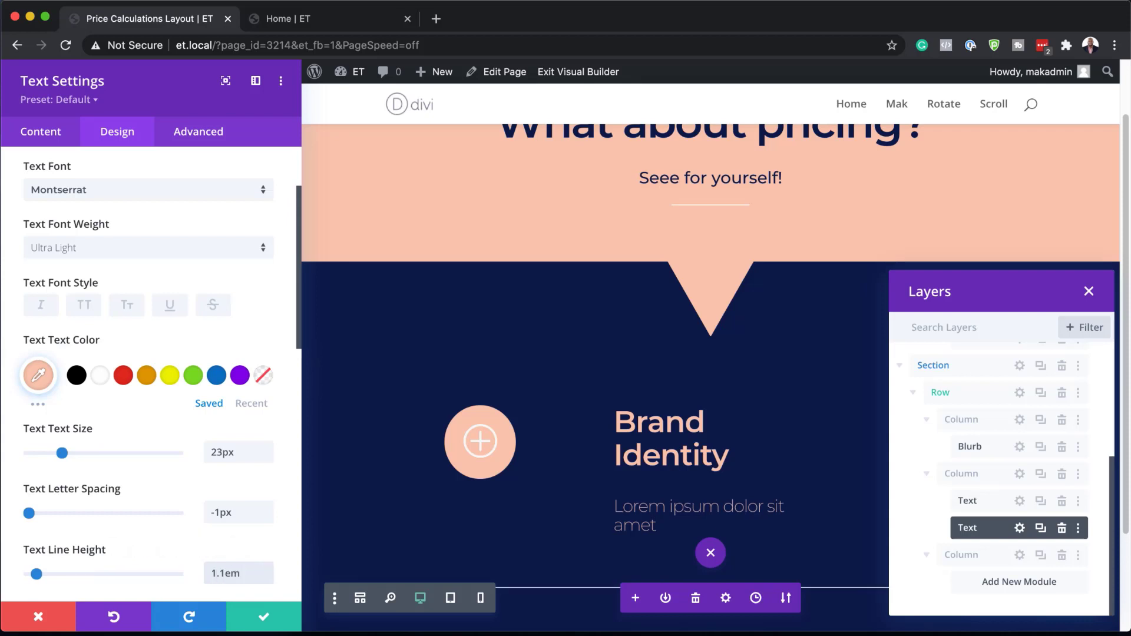
{"action": "left_click", "coordinate": [265, 619]}
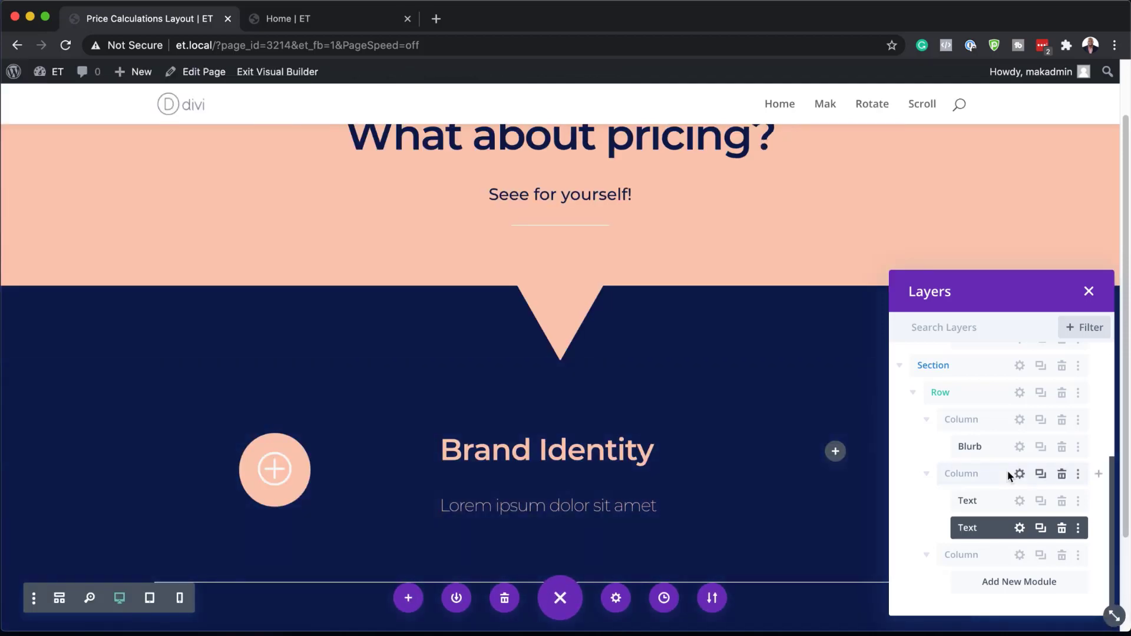
Move the Layers window off the row, insert a Text module in the third column, and replace its placeholder body with "$10k"
{"action": "left_click_drag", "start_coordinate": [1031, 298], "coordinate": [648, 16]}
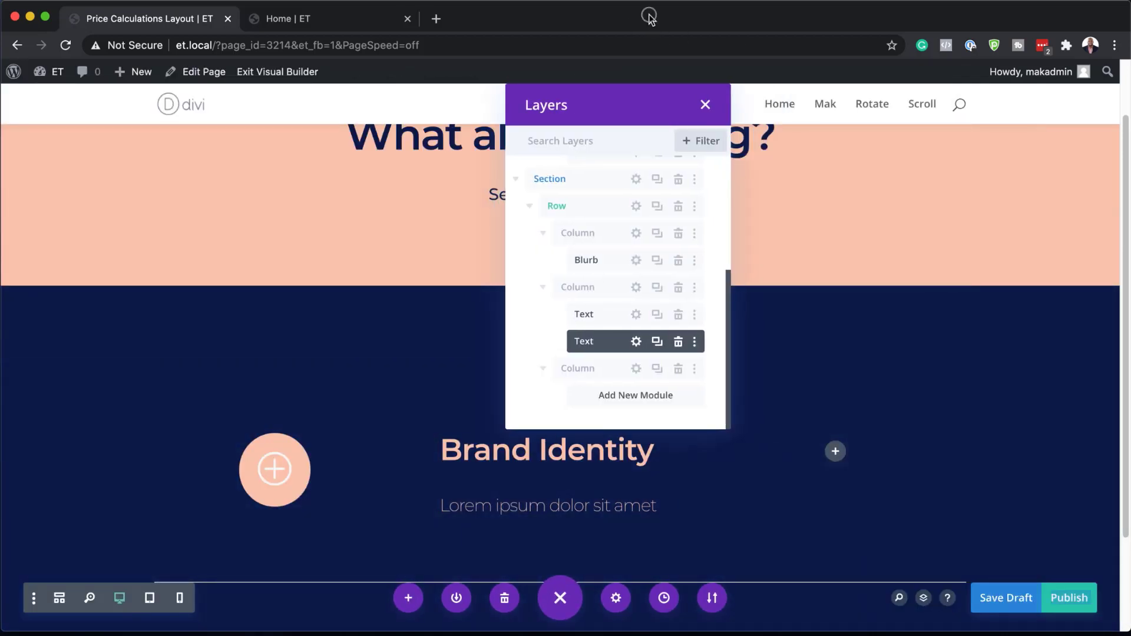
{"action": "left_click", "coordinate": [835, 453]}
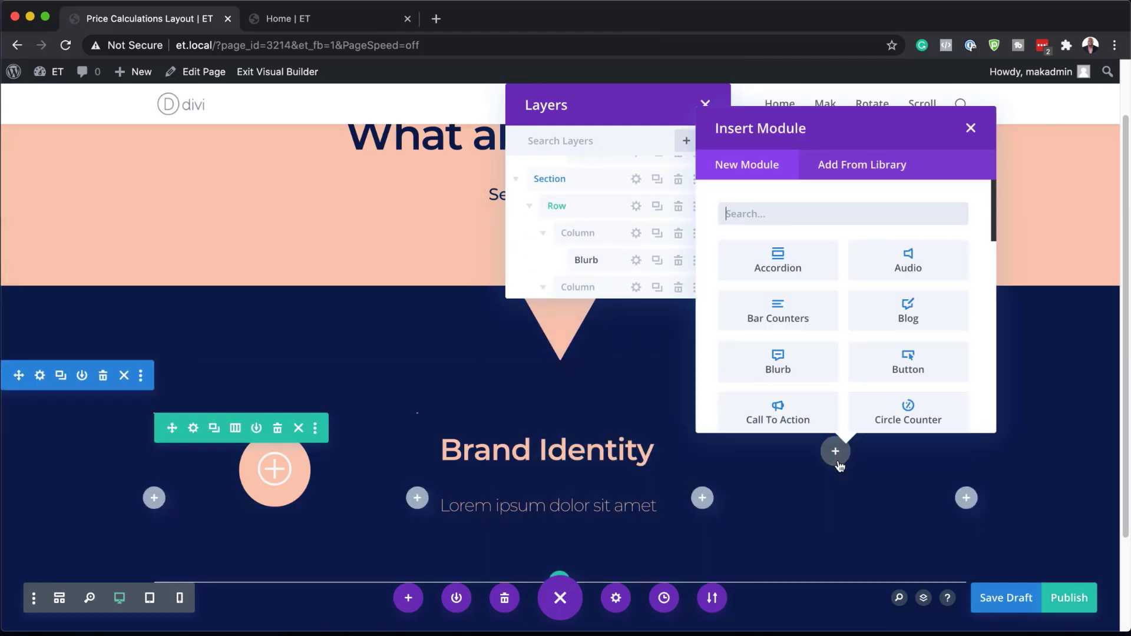
{"action": "type", "text": "text"}
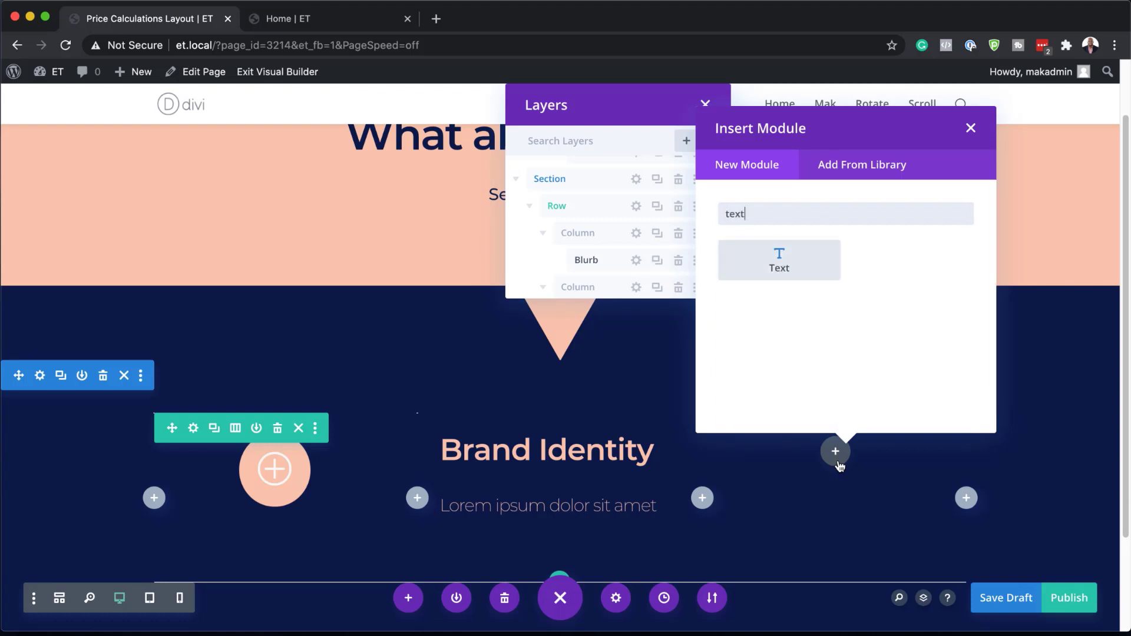
{"action": "left_click", "coordinate": [801, 252]}
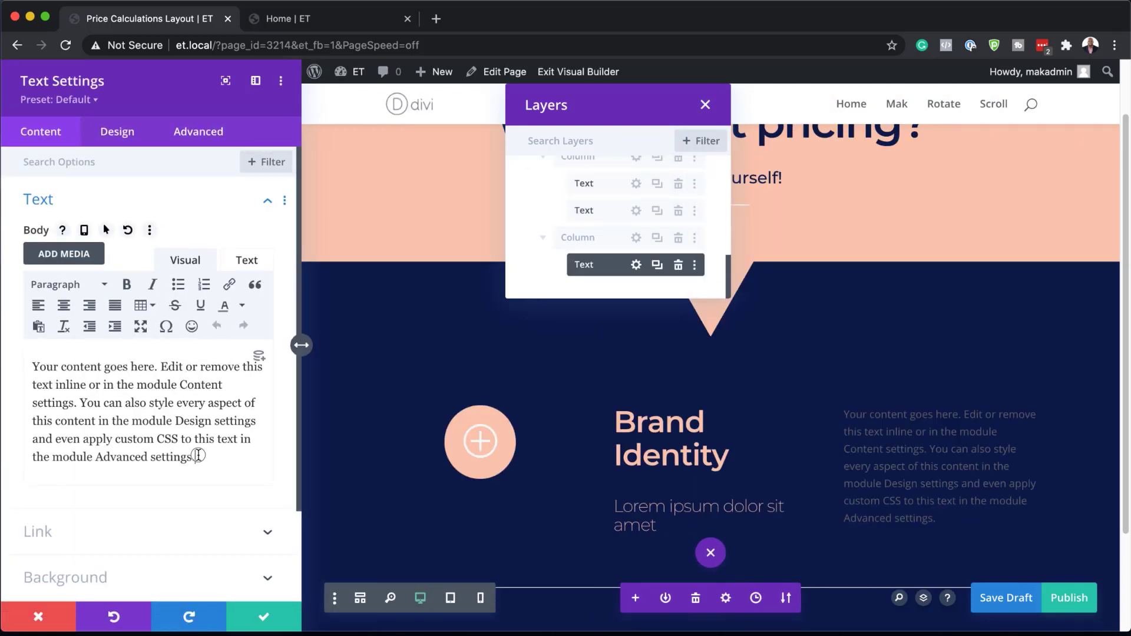
{"action": "left_click_drag", "start_coordinate": [200, 458], "coordinate": [1, 334]}
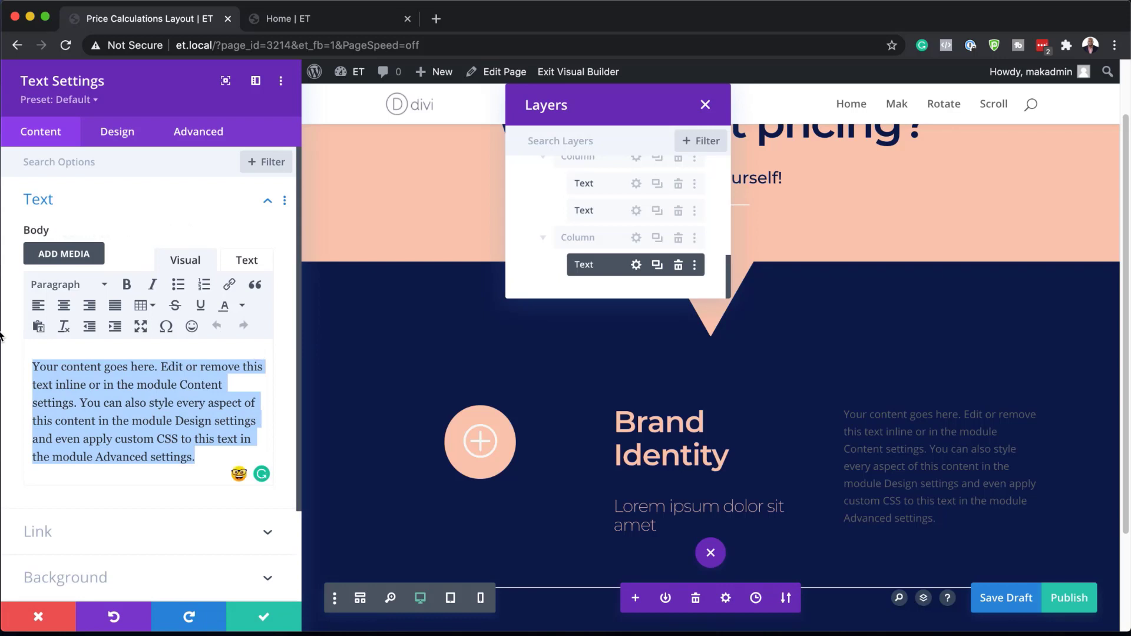
{"action": "type", "text": "$10k"}
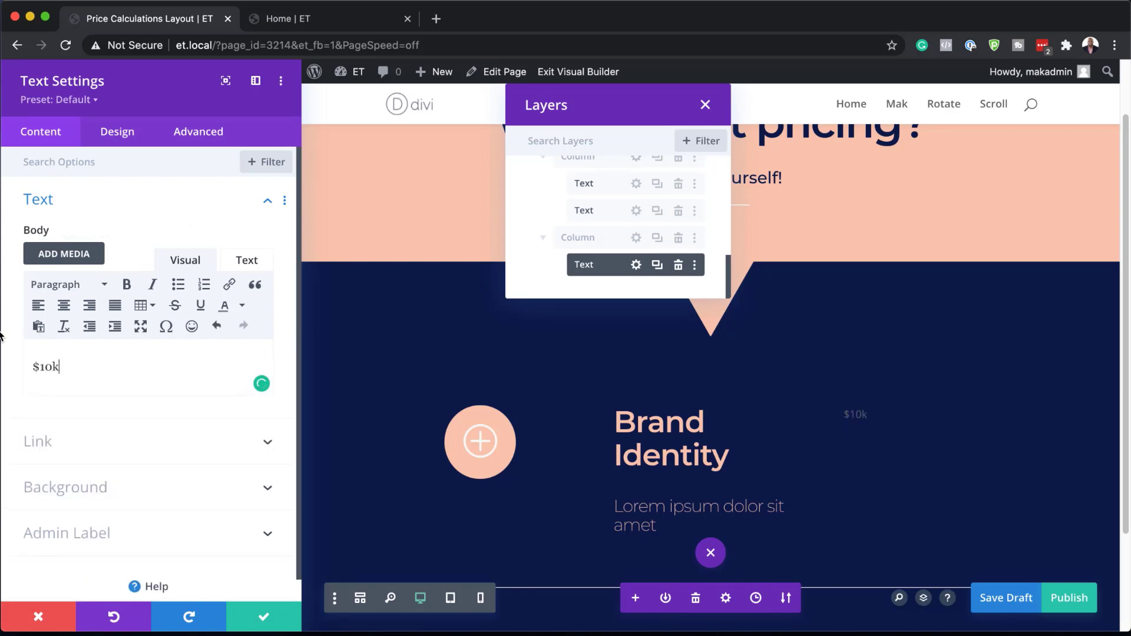
Set the "$10k" text font to Montserrat with a Heavy weight
{"action": "left_click", "coordinate": [117, 132]}
{"action": "left_click", "coordinate": [87, 206]}
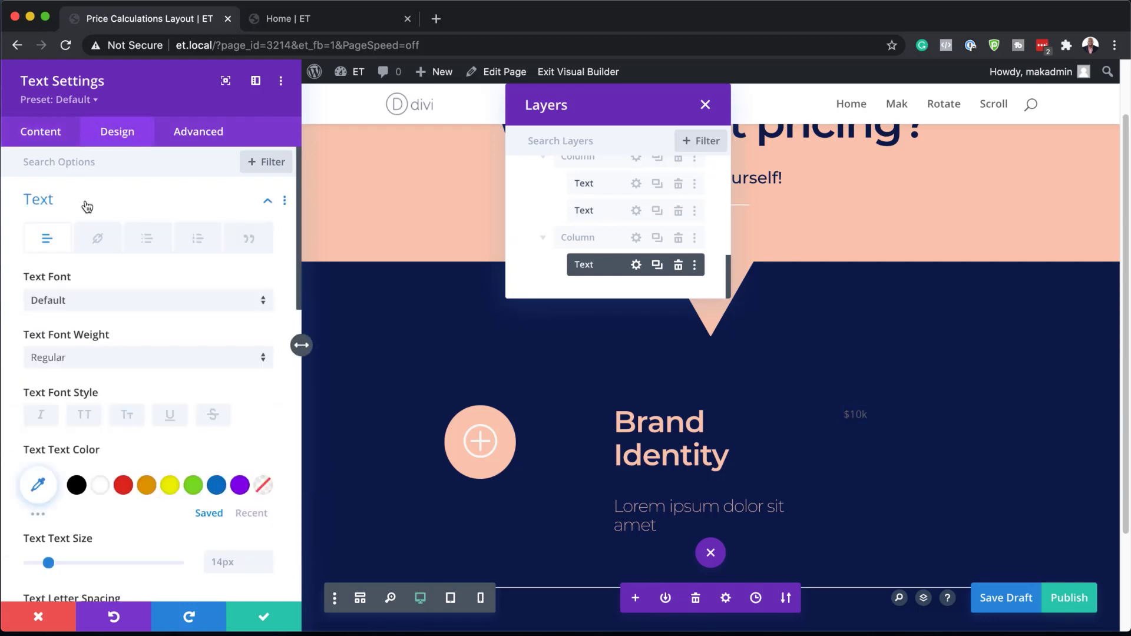
{"action": "left_click", "coordinate": [89, 301]}
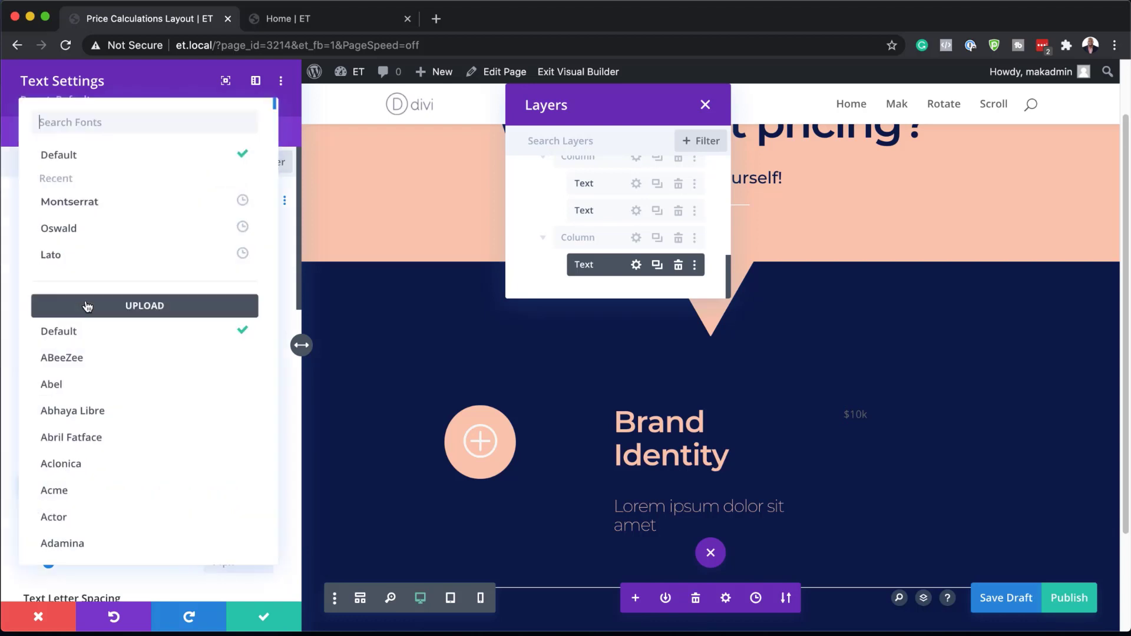
{"action": "left_click", "coordinate": [149, 209]}
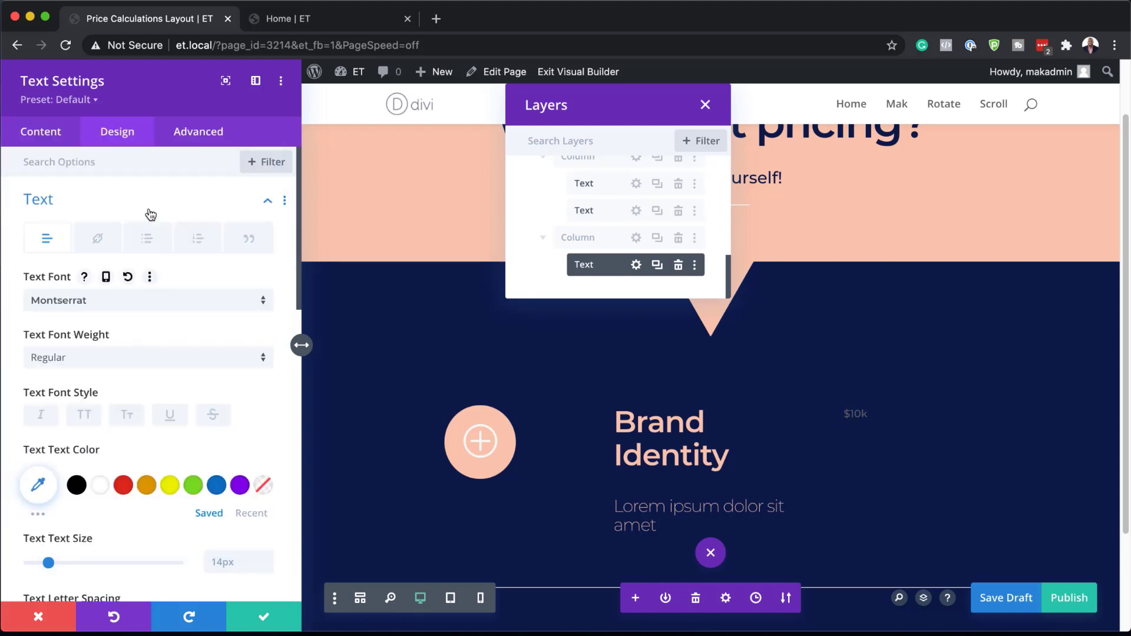
{"action": "left_click", "coordinate": [169, 356]}
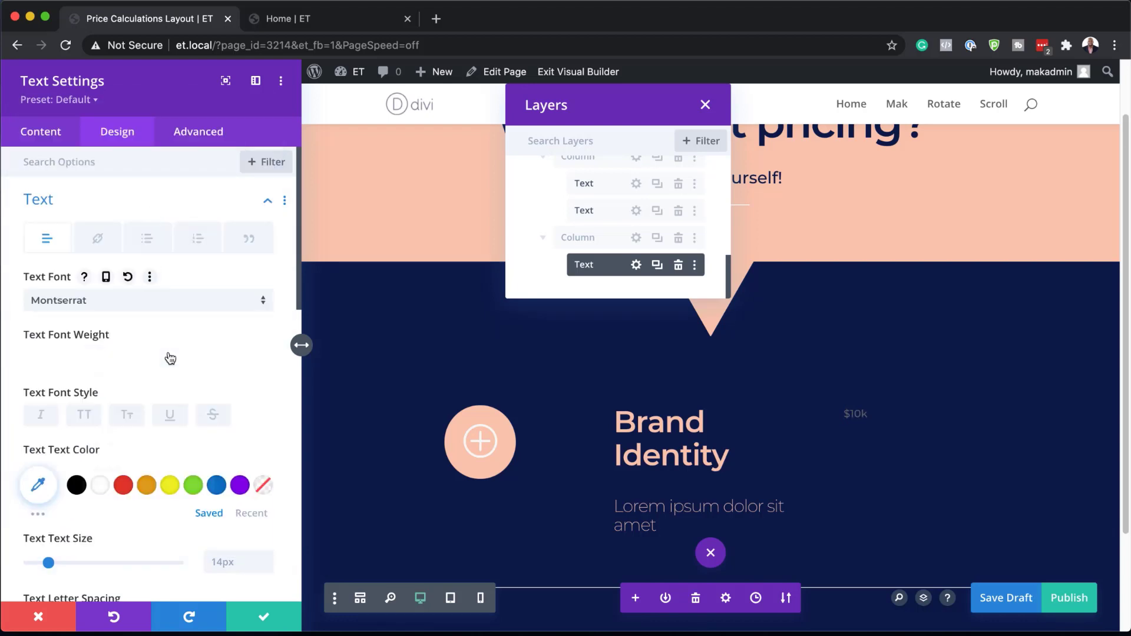
{"action": "left_click", "coordinate": [160, 531]}
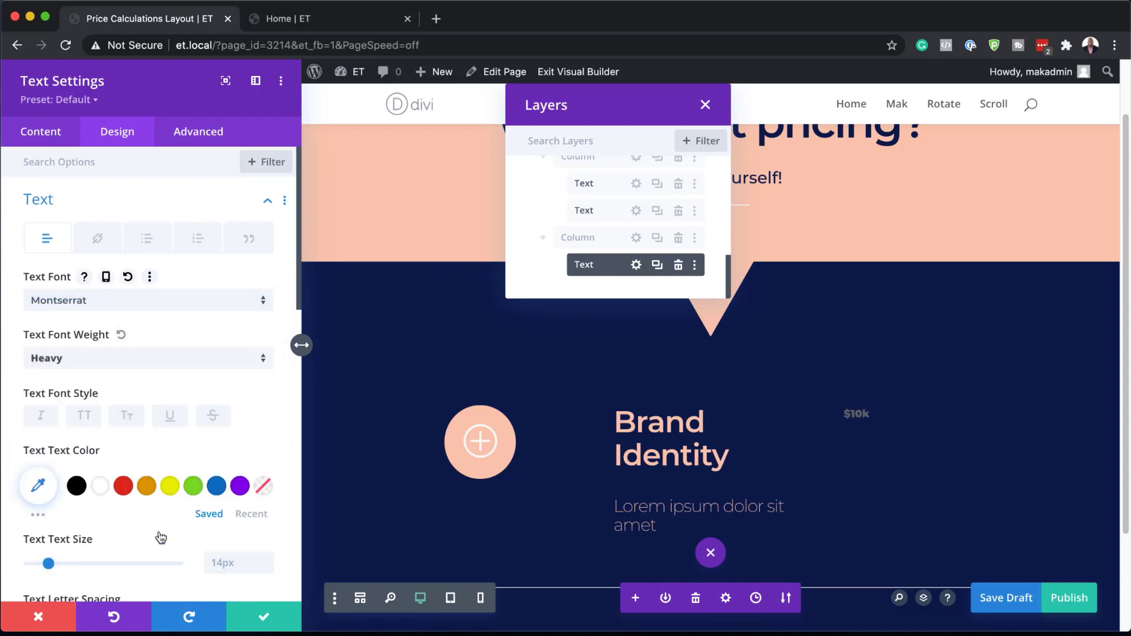
Center-align the "$10k" text within the third column
{"action": "scroll", "coordinate": [159, 526], "scroll_direction": "down", "scroll_amount": 10}
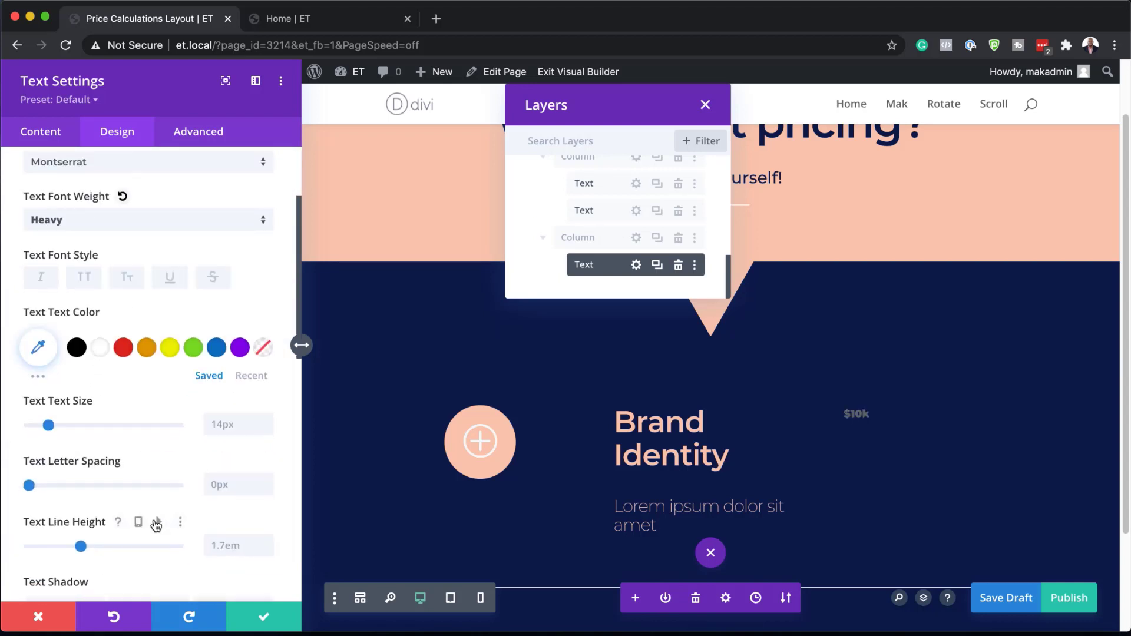
{"action": "left_click", "coordinate": [118, 521]}
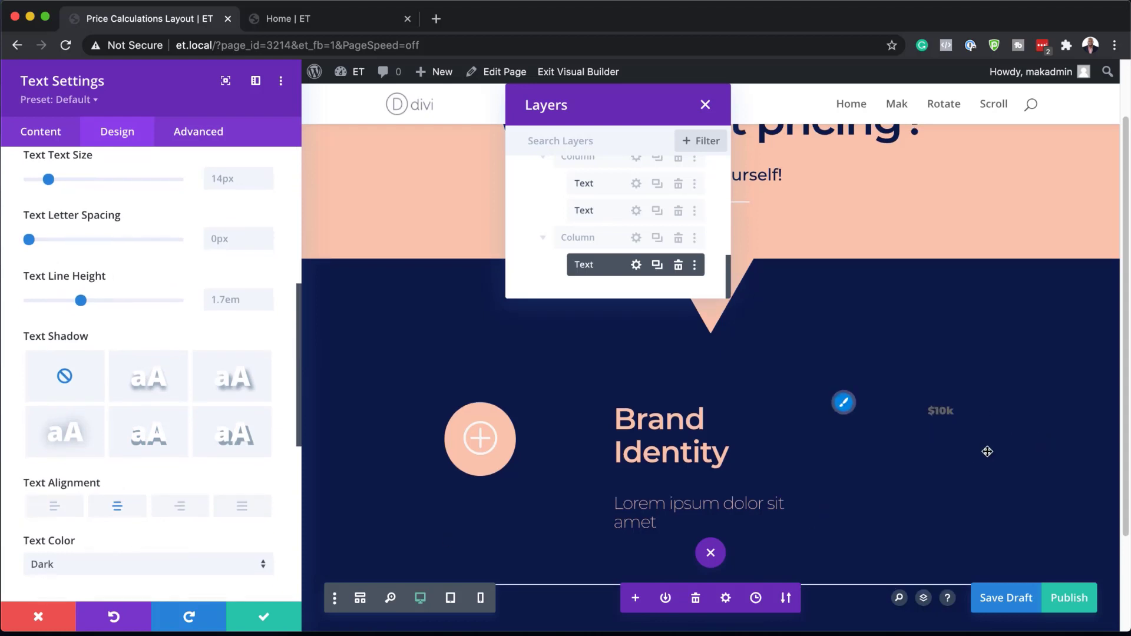
{"action": "scroll", "coordinate": [202, 528], "scroll_direction": "down", "scroll_amount": 3}
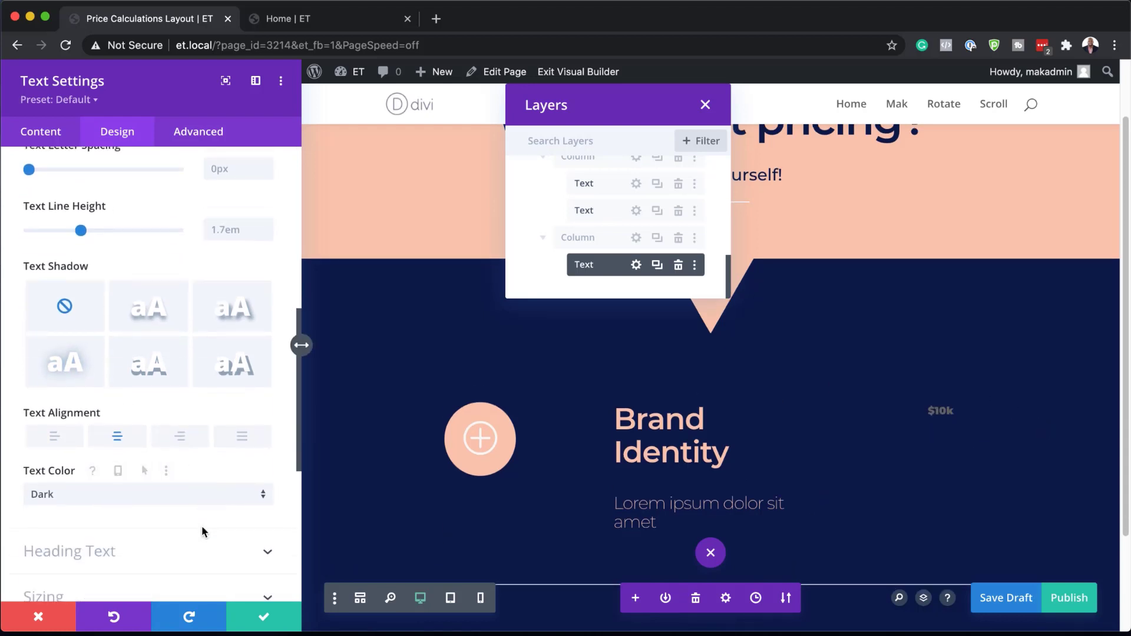
Set the "$10k" text color to white (#ffffff) and its text size to 40px
{"action": "scroll", "coordinate": [203, 532], "scroll_direction": "up", "scroll_amount": 10}
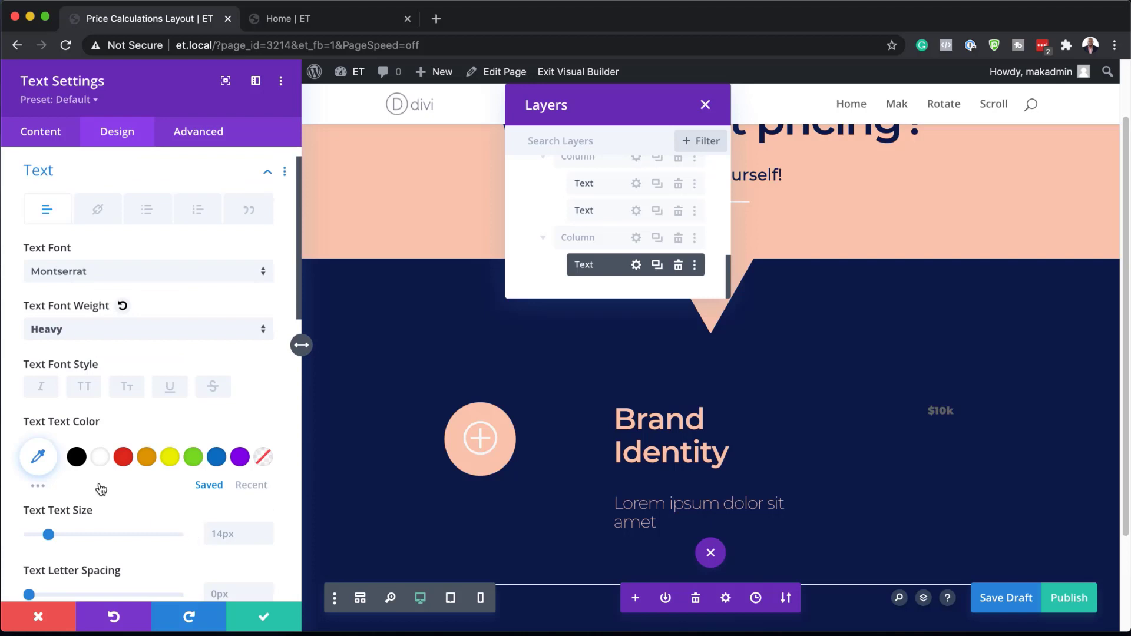
{"action": "left_click", "coordinate": [102, 460]}
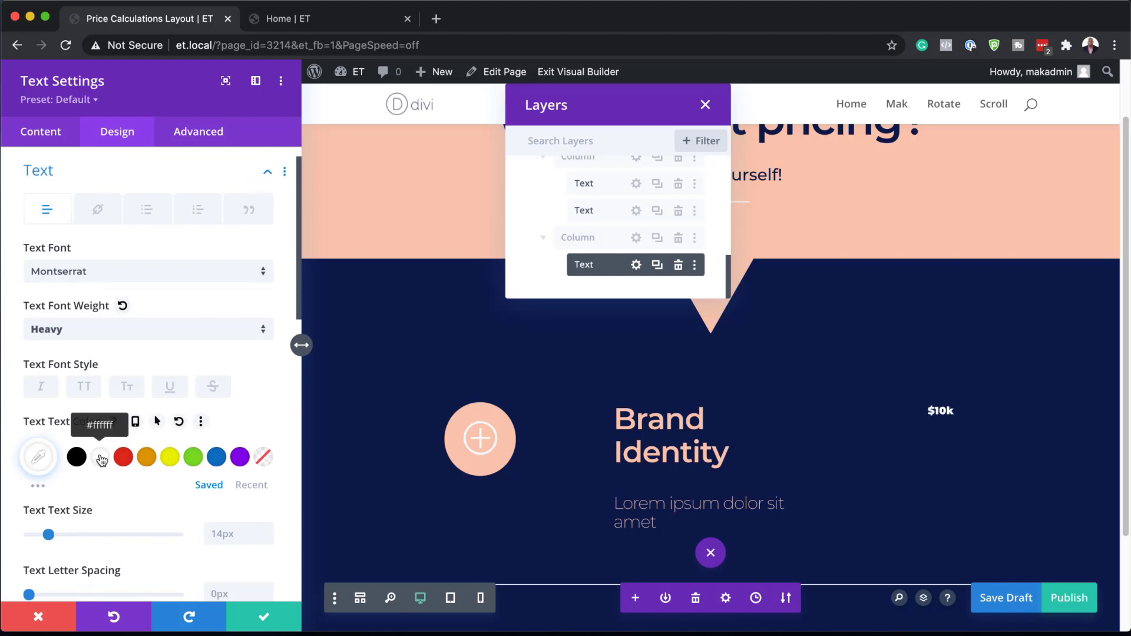
{"action": "scroll", "coordinate": [152, 499], "scroll_direction": "down", "scroll_amount": 1}
{"action": "scroll", "coordinate": [151, 499], "scroll_direction": "down", "scroll_amount": 5}
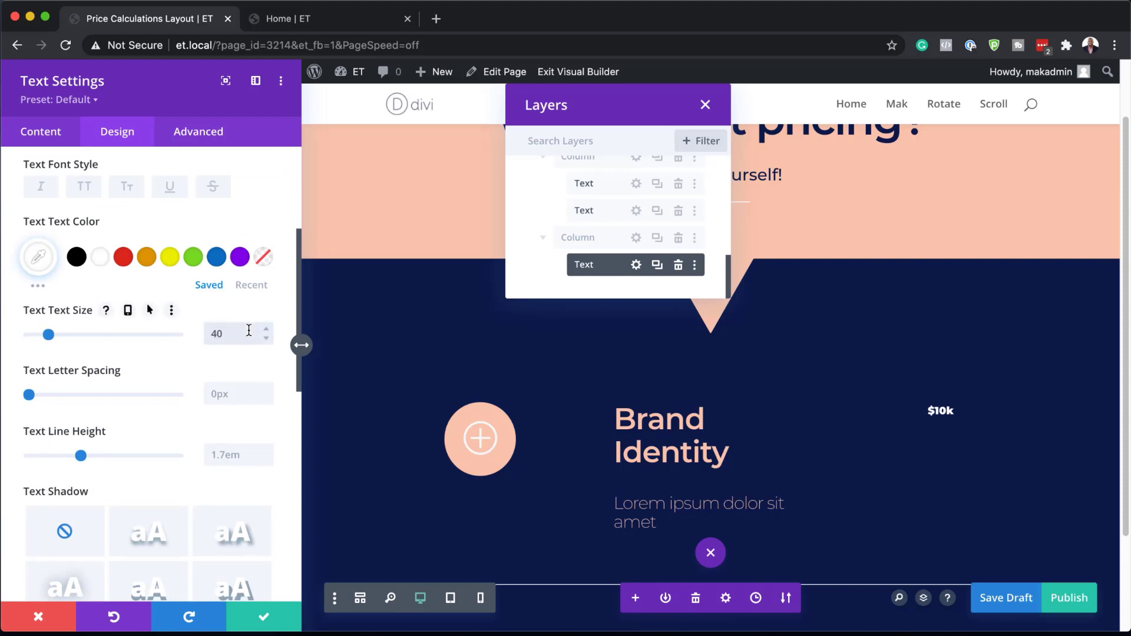
{"action": "type", "text": "px"}
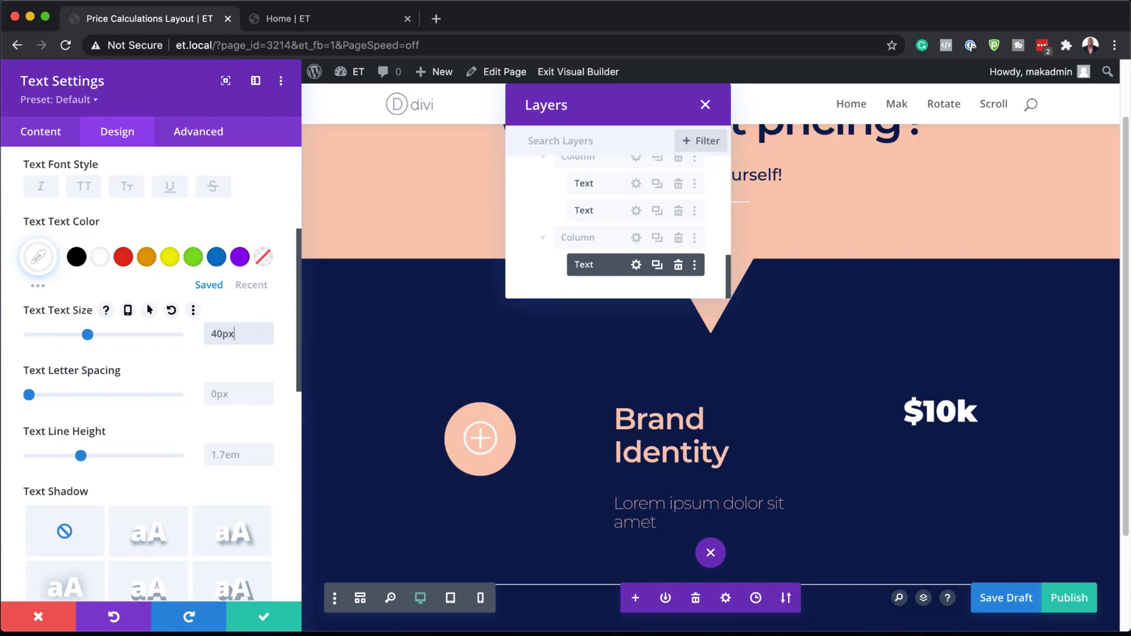
Give the "$10k" text module the CSS ID "price-1" and CSS class "price-hide-first", and save the module
{"action": "key", "text": "super+Tab"}
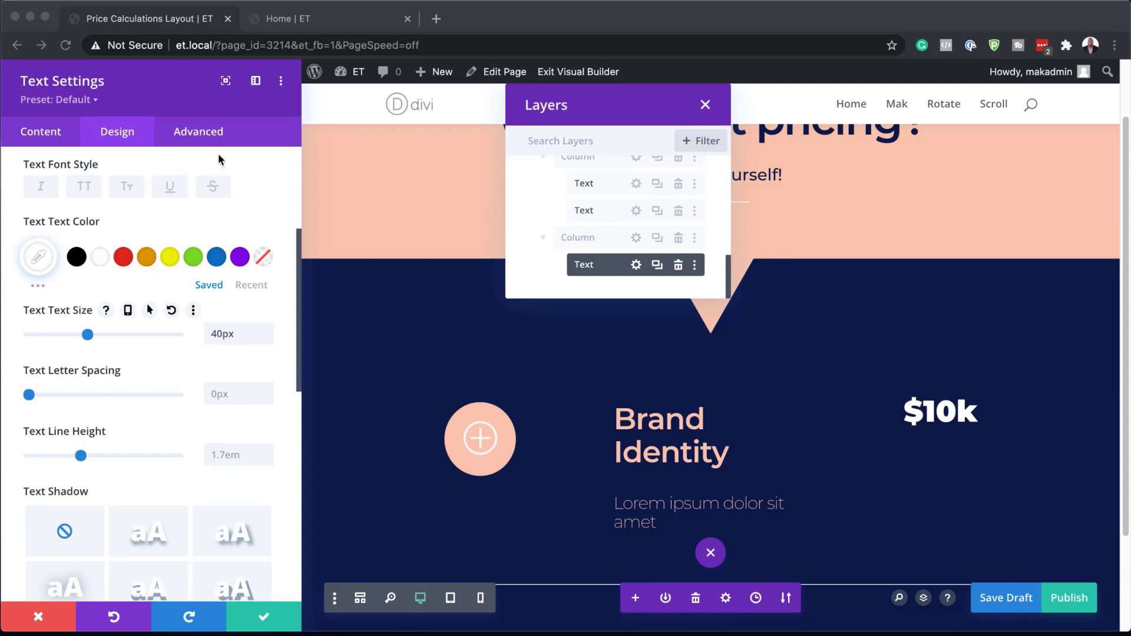
{"action": "left_click", "coordinate": [211, 137]}
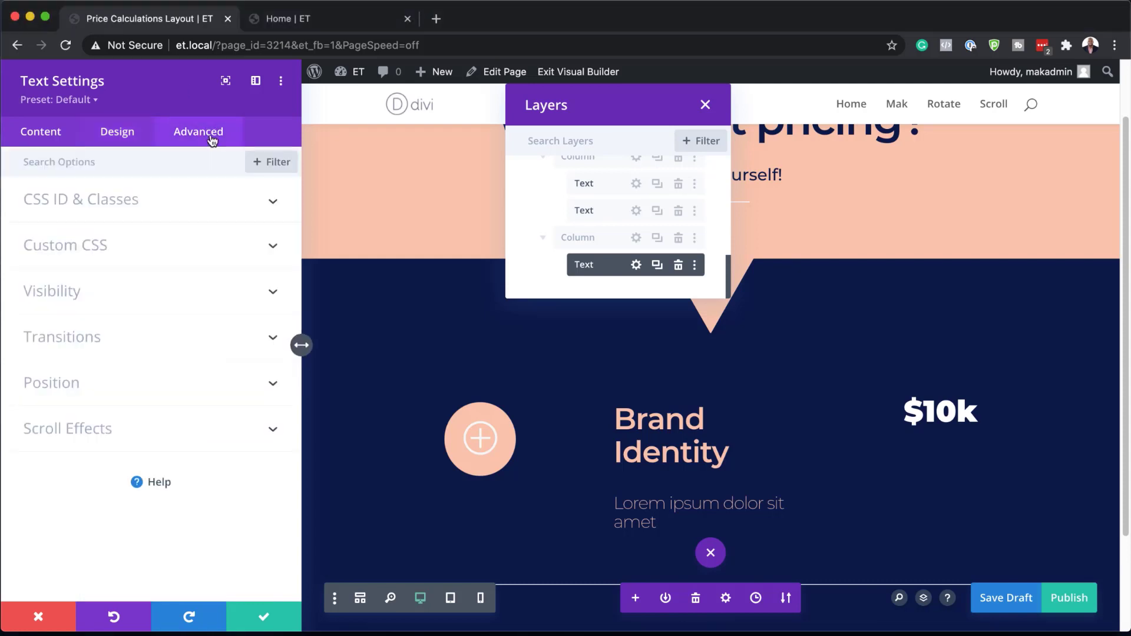
{"action": "left_click", "coordinate": [152, 205]}
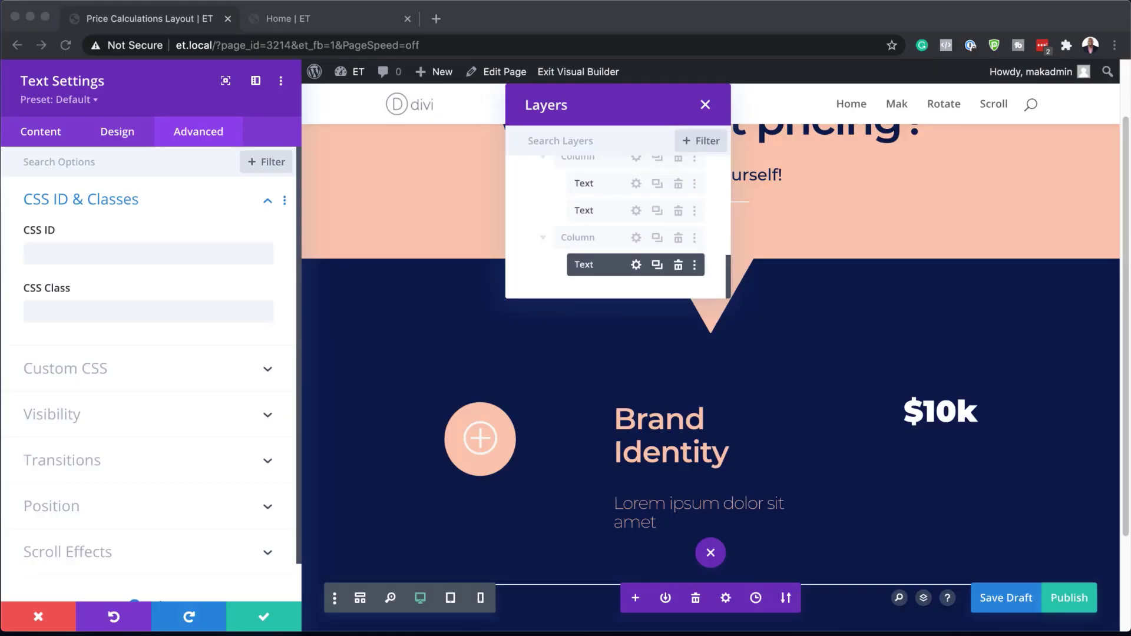
{"action": "left_click", "coordinate": [97, 253]}
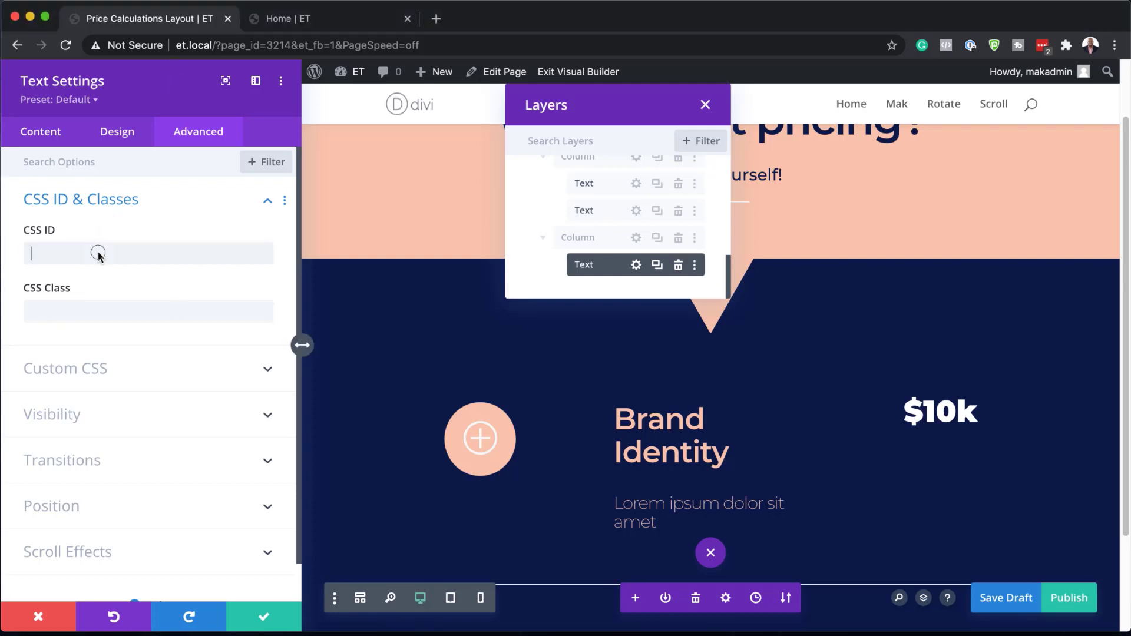
{"action": "type", "text": "price-1"}
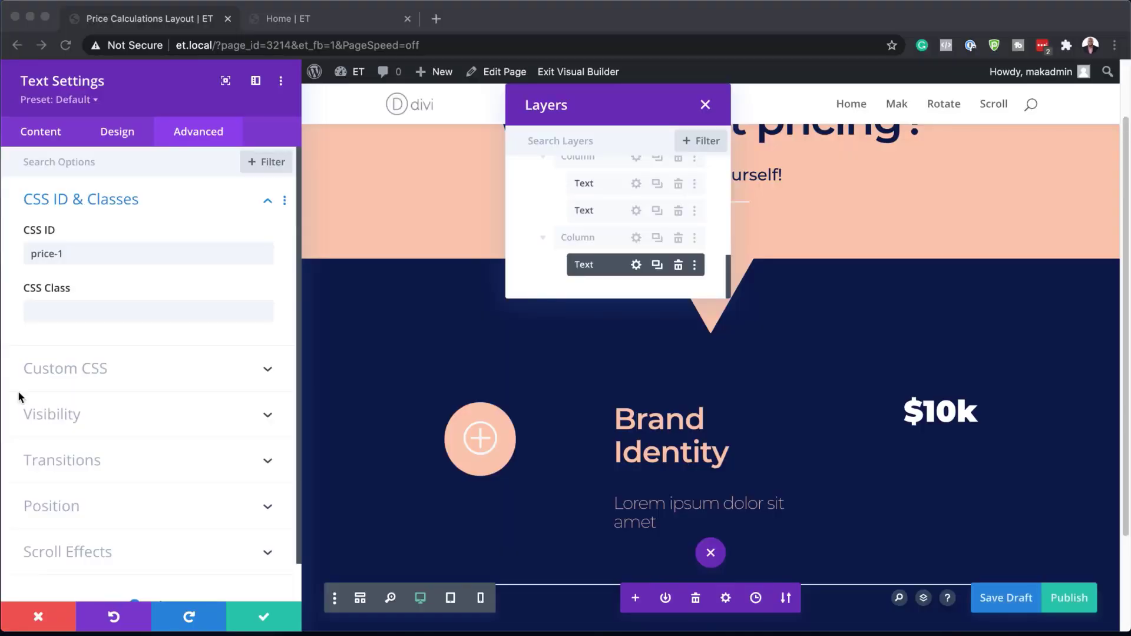
{"action": "left_click", "coordinate": [43, 312]}
{"action": "type", "text": "price-hide-first"}
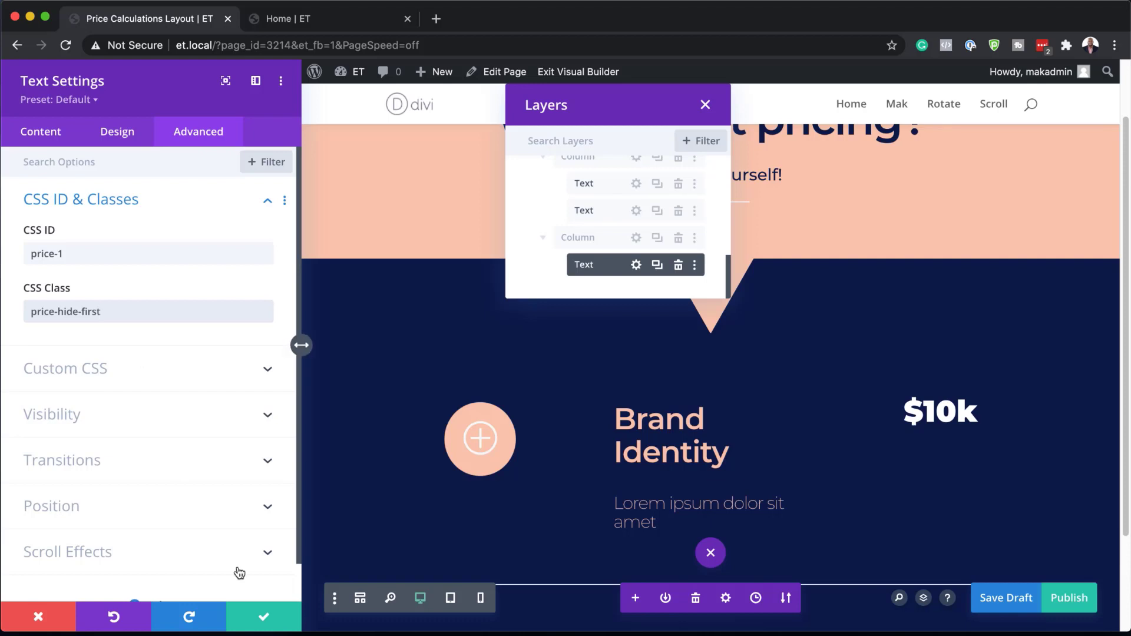
{"action": "left_click", "coordinate": [264, 618]}
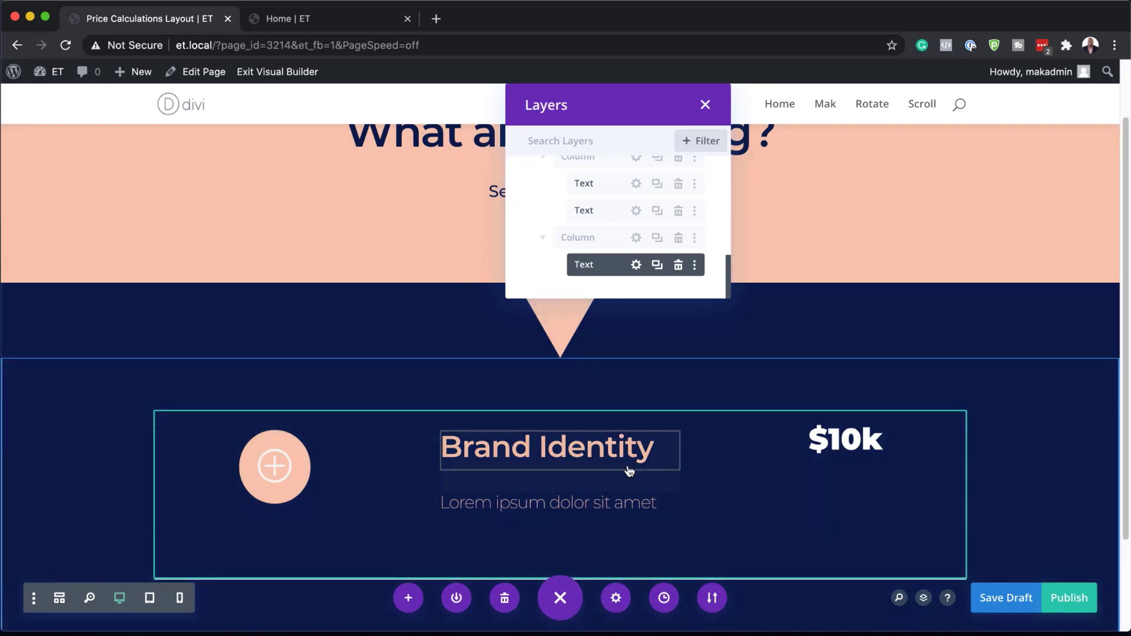
Duplicate the dark blue section's three-column row twice from the Layers window, and close that window
{"action": "scroll", "coordinate": [798, 492], "scroll_direction": "down", "scroll_amount": 4}
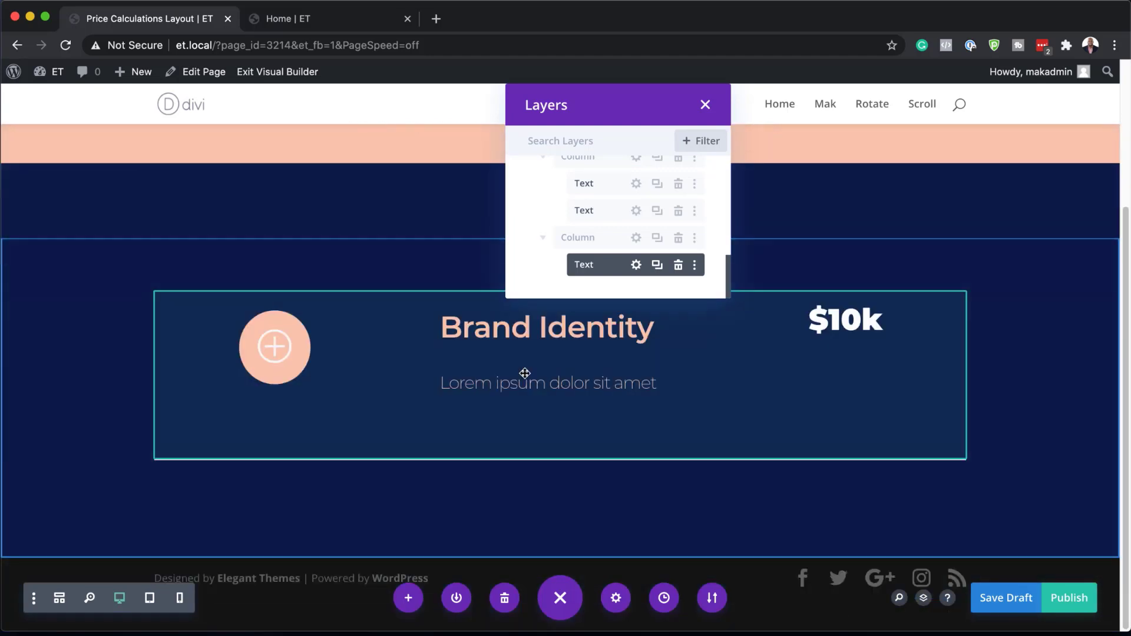
{"action": "scroll", "coordinate": [626, 380], "scroll_direction": "up", "scroll_amount": 7}
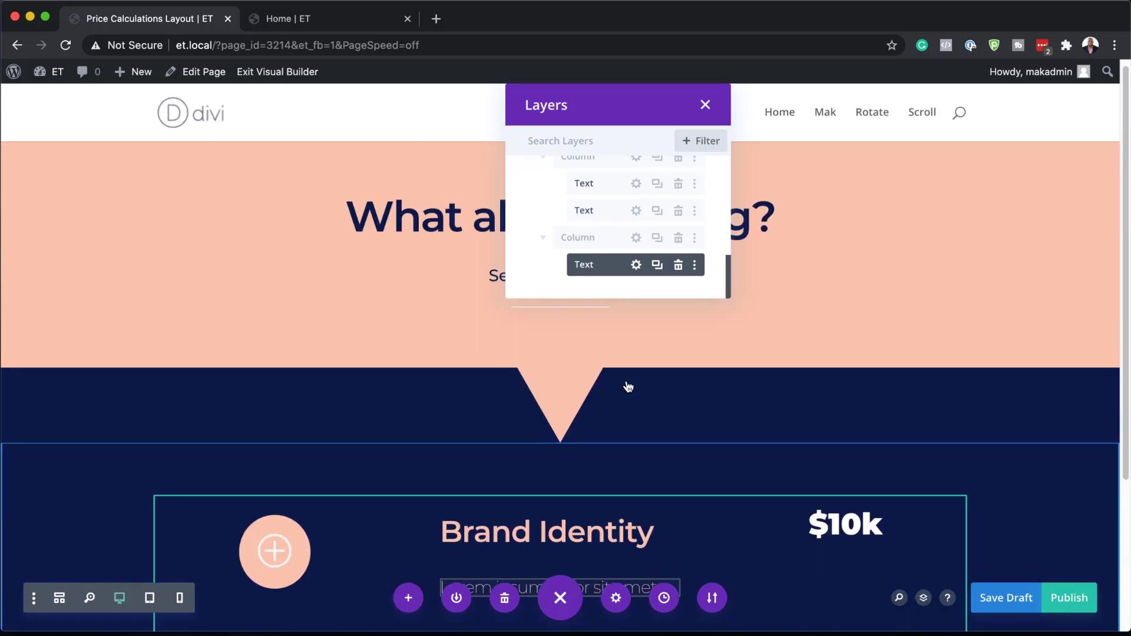
{"action": "left_click", "coordinate": [543, 239]}
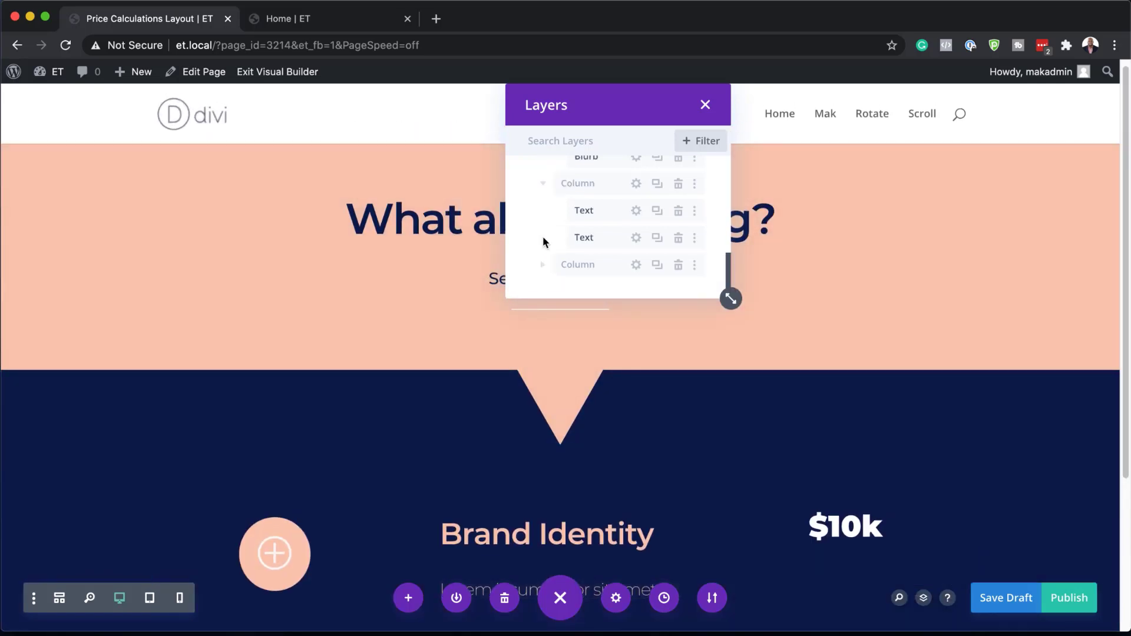
{"action": "left_click", "coordinate": [543, 187]}
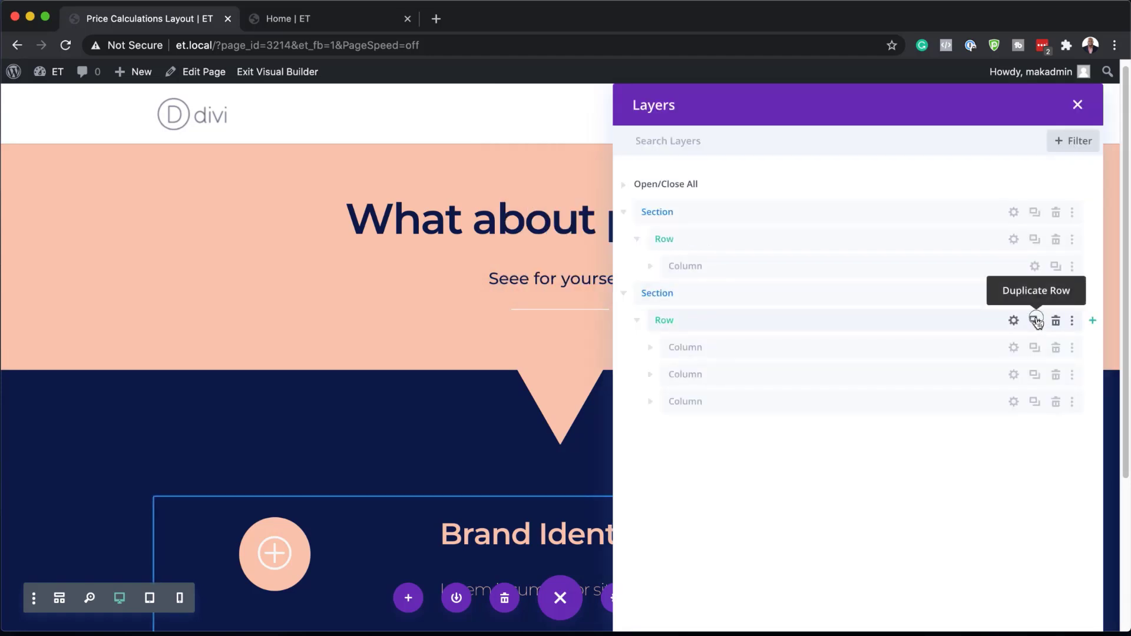
{"action": "left_click", "coordinate": [1036, 321]}
{"action": "scroll", "coordinate": [402, 381], "scroll_direction": "down", "scroll_amount": 4}
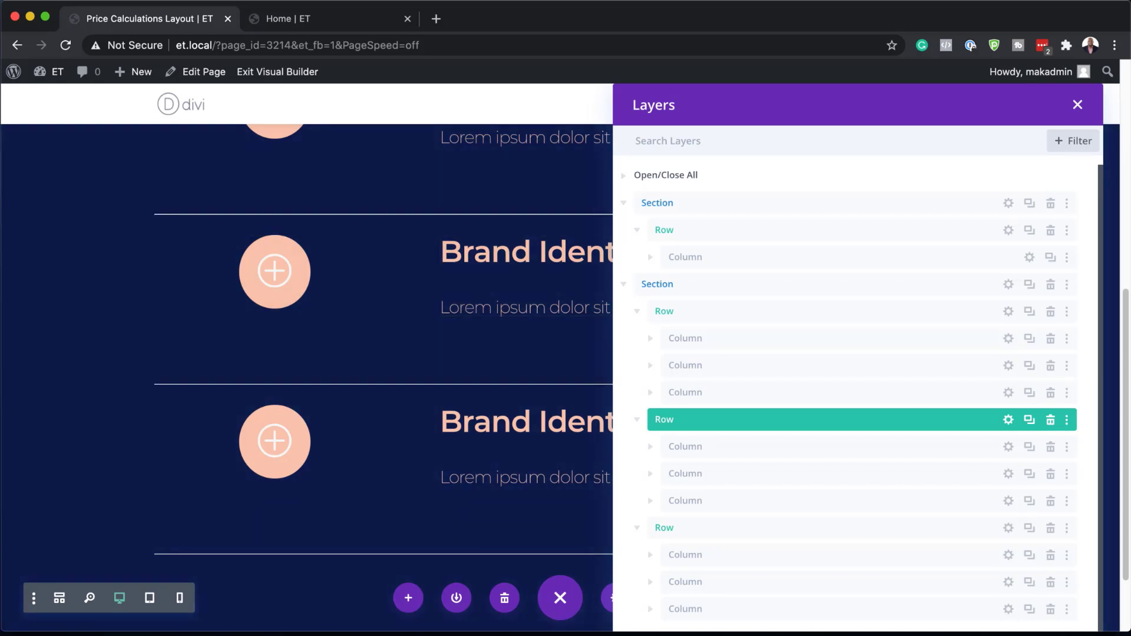
{"action": "left_click_drag", "start_coordinate": [993, 128], "coordinate": [561, 234]}
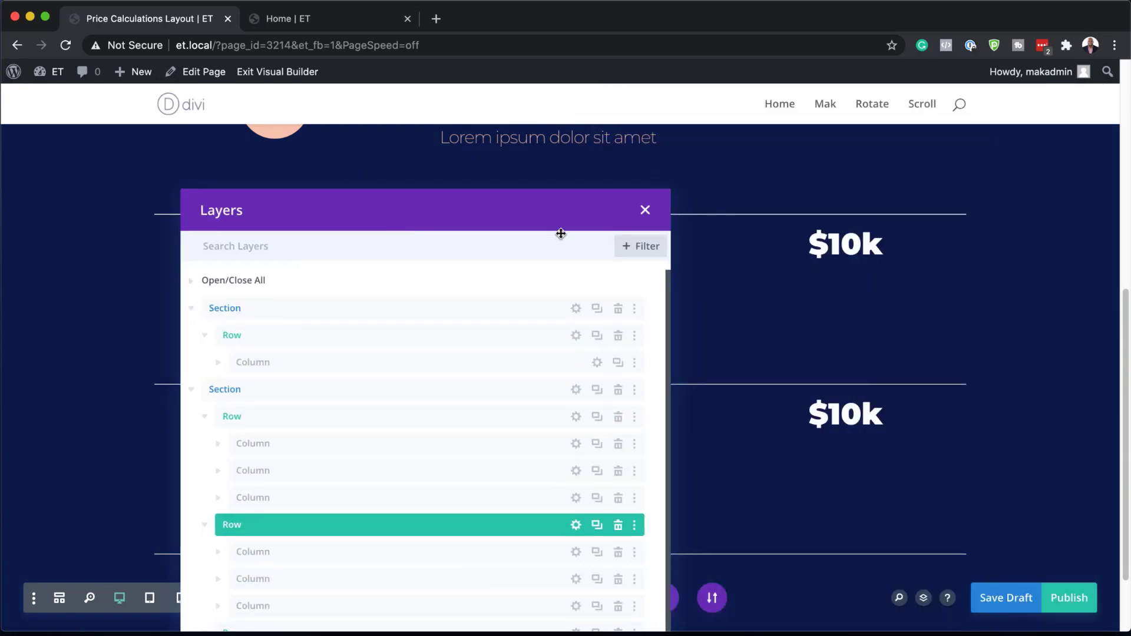
{"action": "left_click", "coordinate": [647, 212]}
Change the CSS ID of the second row's icon blurb to "CSS ID: price-item-click-2" and save the module
{"action": "scroll", "coordinate": [498, 404], "scroll_direction": "up", "scroll_amount": 3}
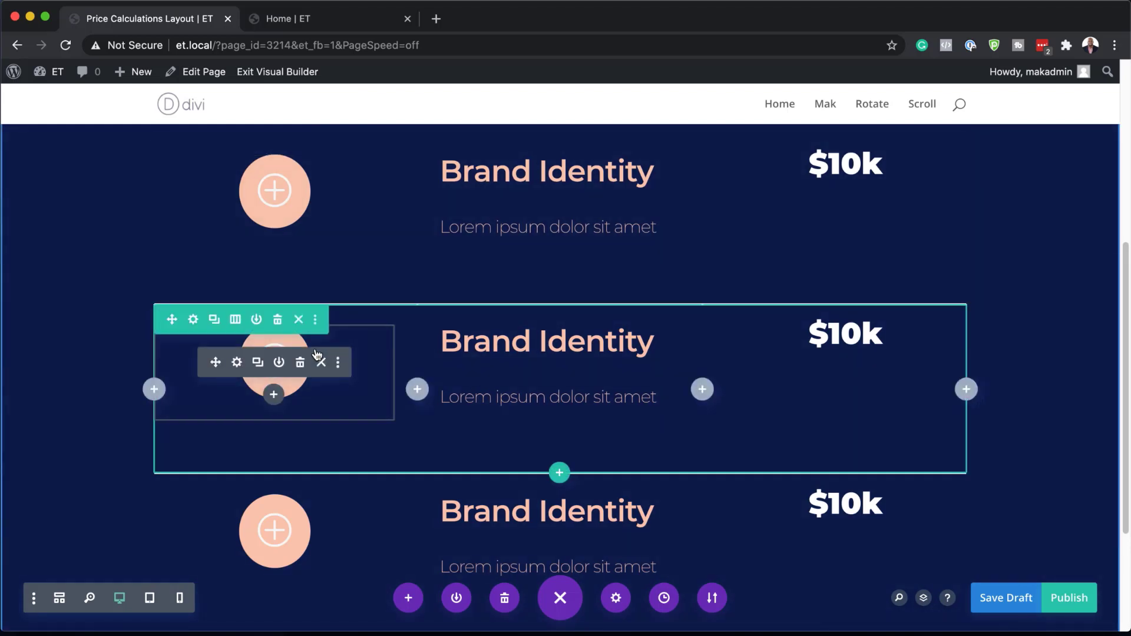
{"action": "left_click", "coordinate": [240, 362]}
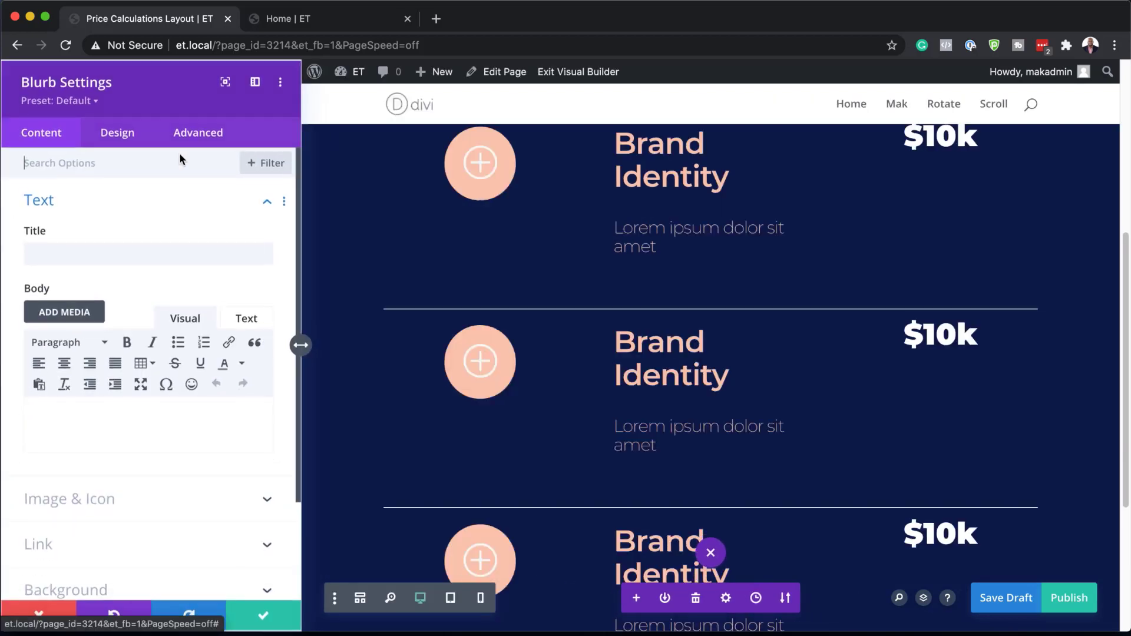
{"action": "left_click", "coordinate": [184, 131]}
{"action": "left_click", "coordinate": [86, 244]}
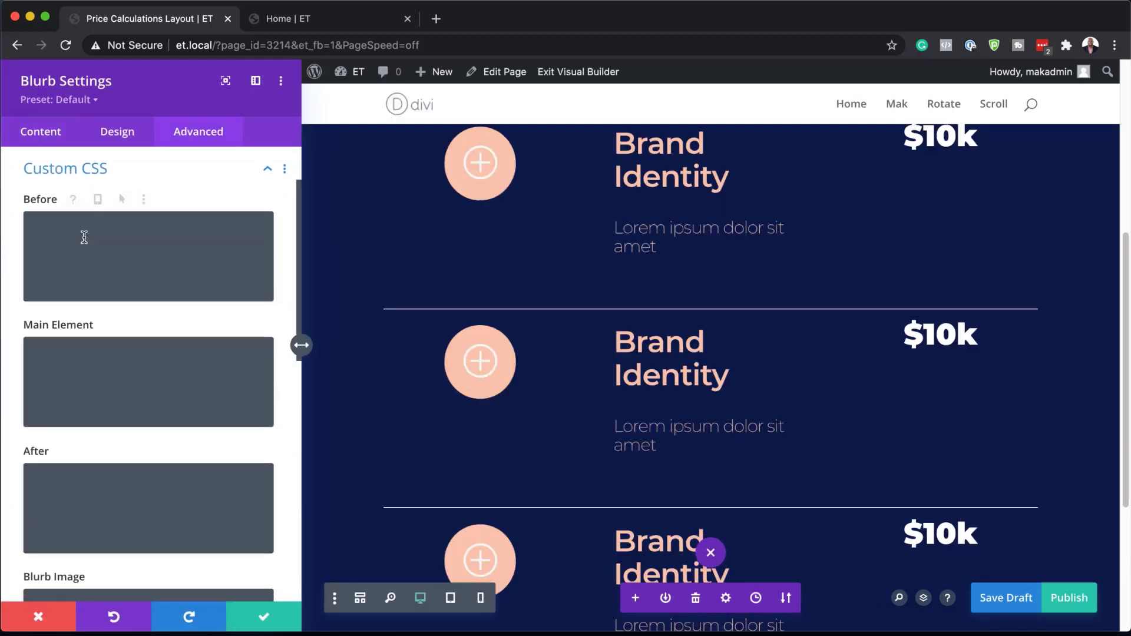
{"action": "scroll", "coordinate": [139, 303], "scroll_direction": "up", "scroll_amount": 3}
{"action": "left_click", "coordinate": [121, 200]}
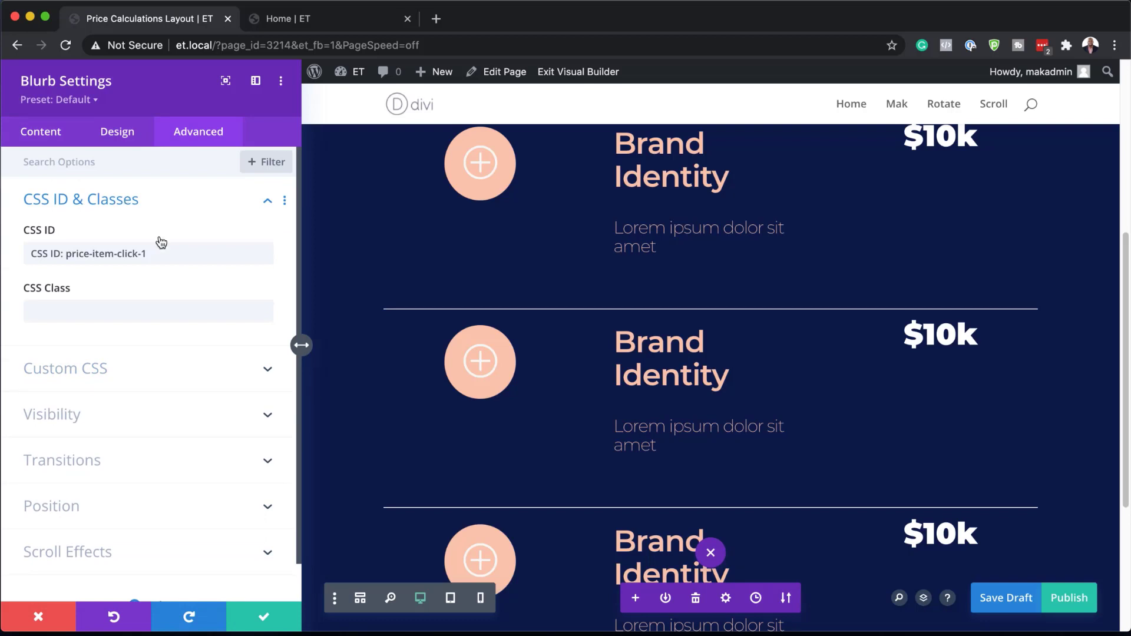
{"action": "left_click", "coordinate": [150, 258]}
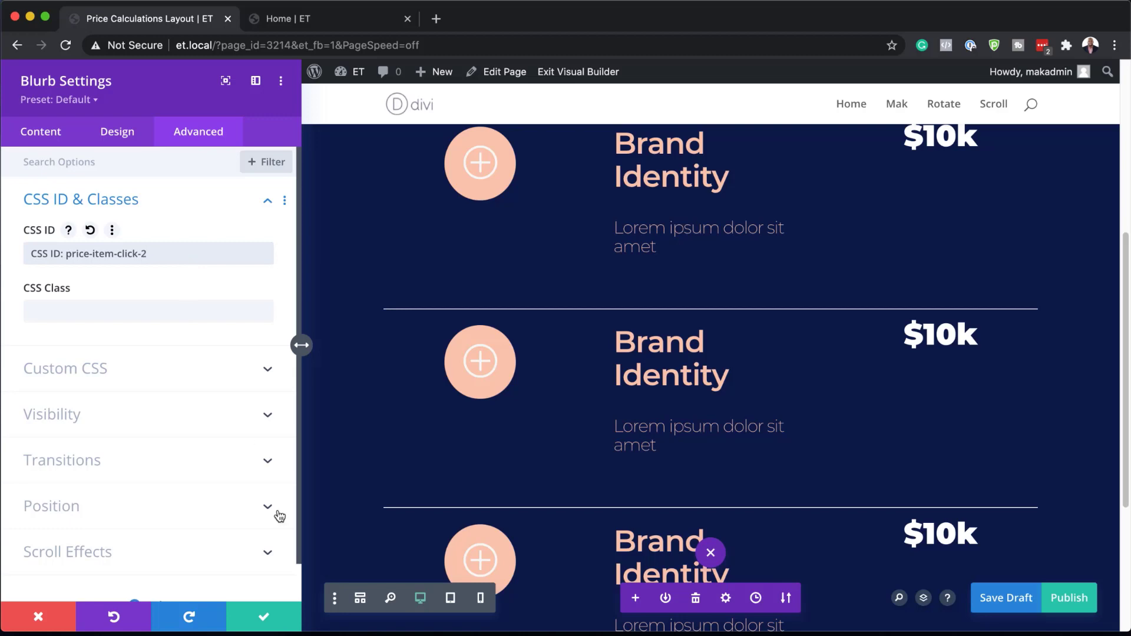
{"action": "left_click", "coordinate": [264, 617]}
Update the number at the end of the CSS ID of the third row's icon blurb and save the module
{"action": "scroll", "coordinate": [342, 534], "scroll_direction": "down", "scroll_amount": 3}
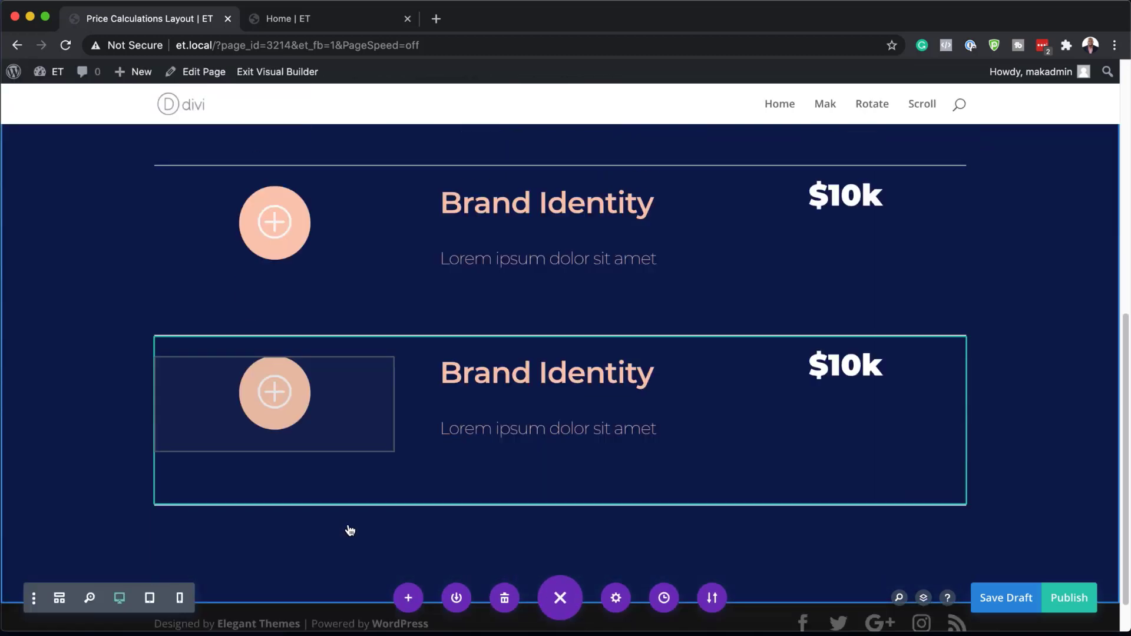
{"action": "mouse_move", "coordinate": [345, 385]}
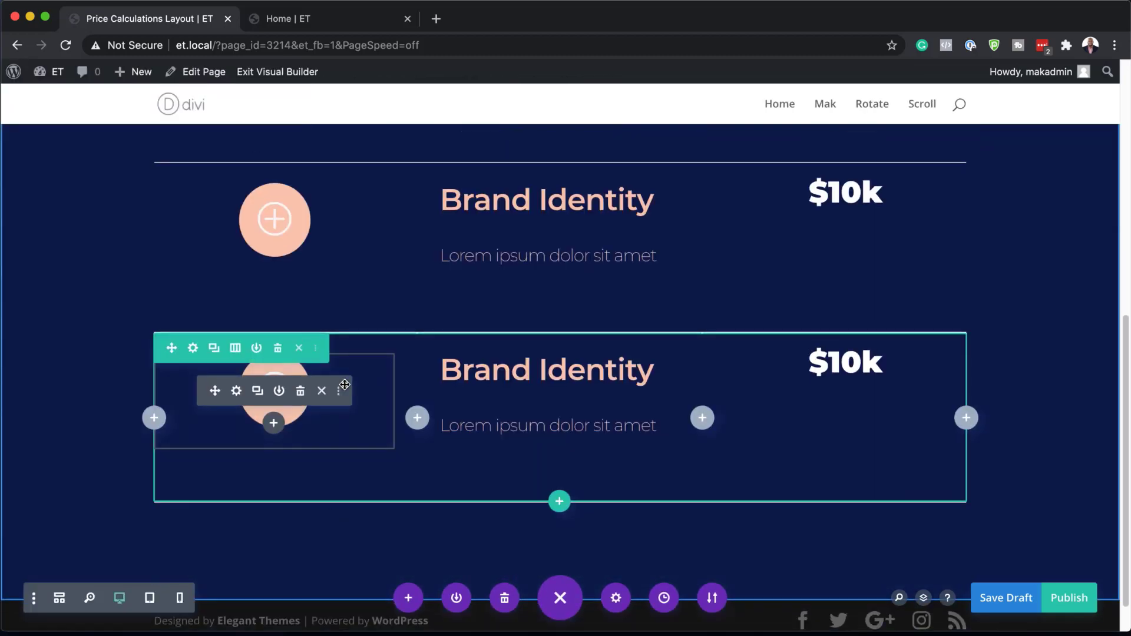
{"action": "left_click", "coordinate": [237, 394]}
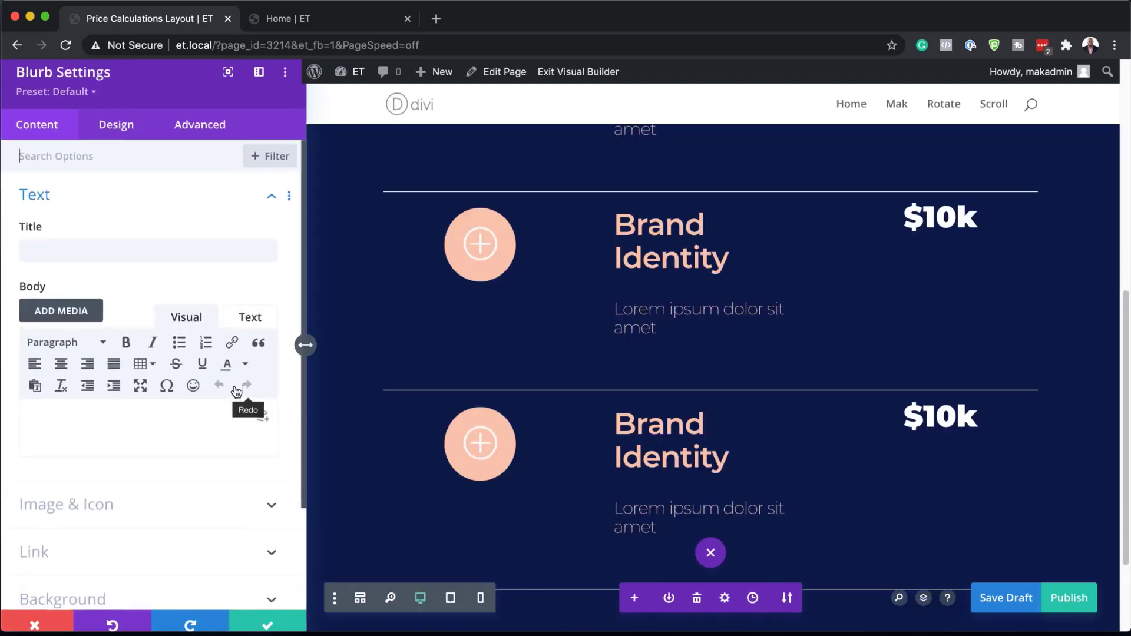
{"action": "left_click", "coordinate": [198, 131]}
{"action": "left_click", "coordinate": [138, 211]}
{"action": "left_click", "coordinate": [154, 255]}
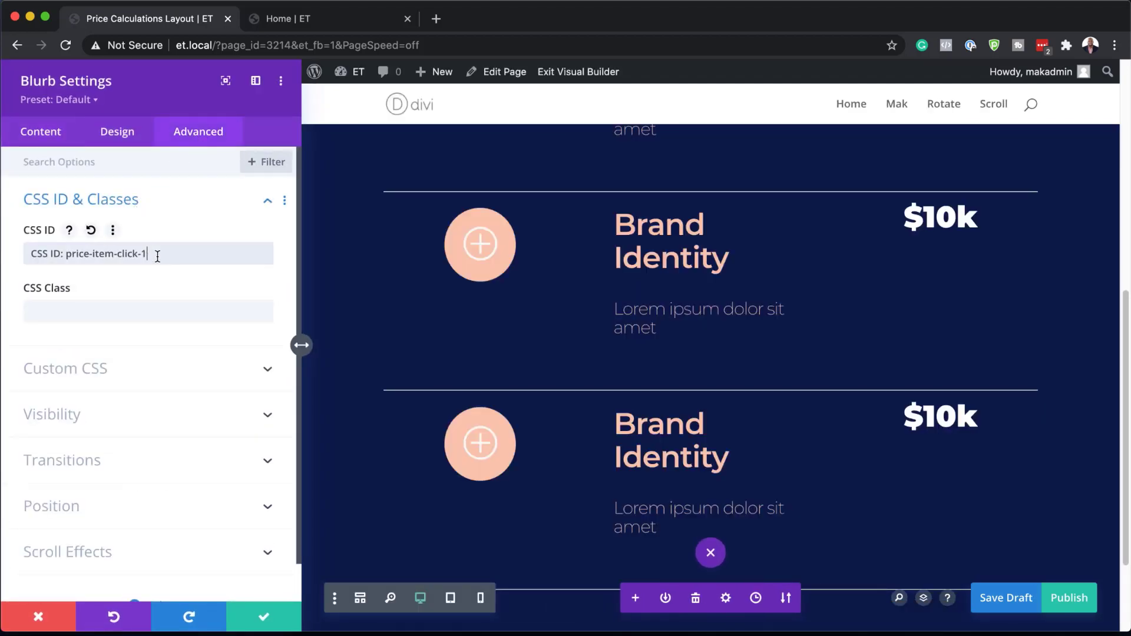
{"action": "left_click", "coordinate": [264, 617]}
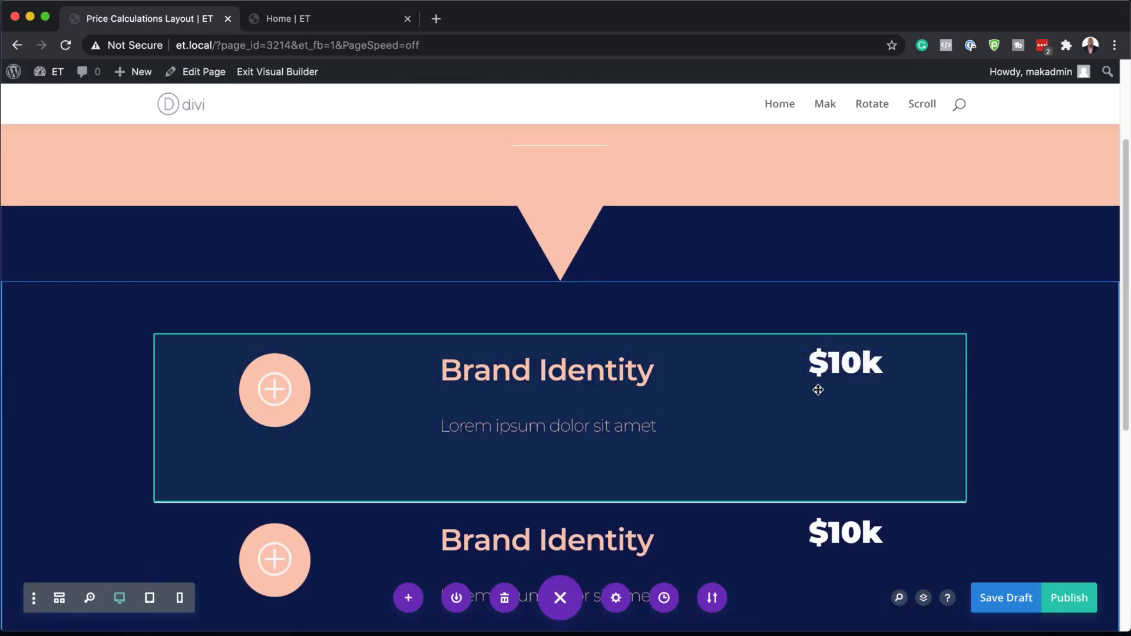
Check the CSS ID and class of the first row's price text module and close its settings
{"action": "mouse_move", "coordinate": [819, 360]}
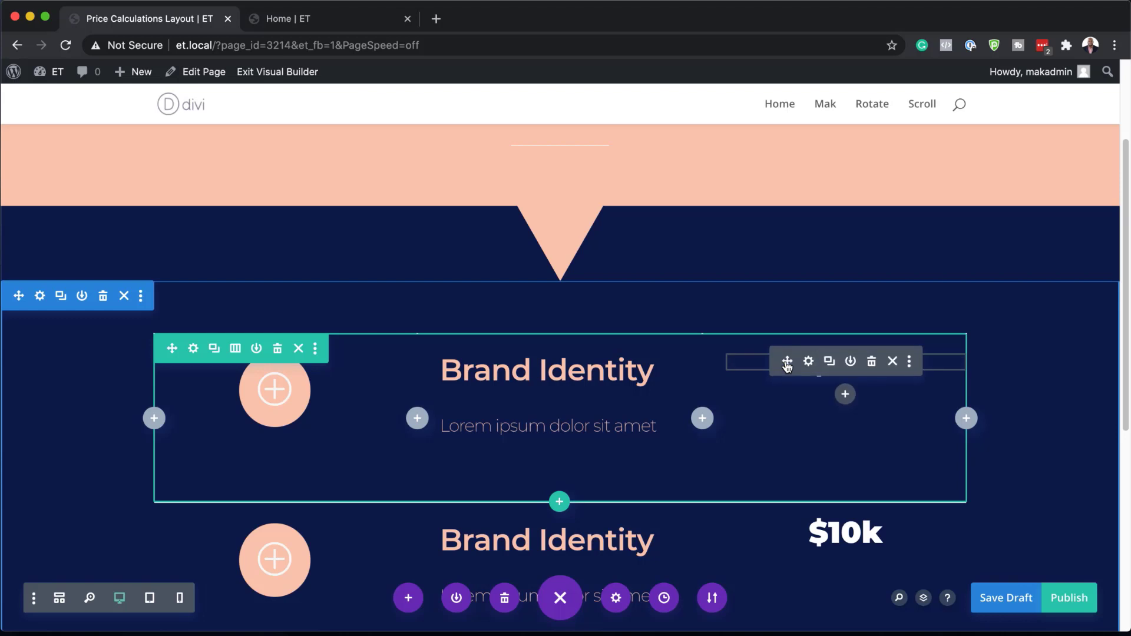
{"action": "left_click", "coordinate": [812, 369]}
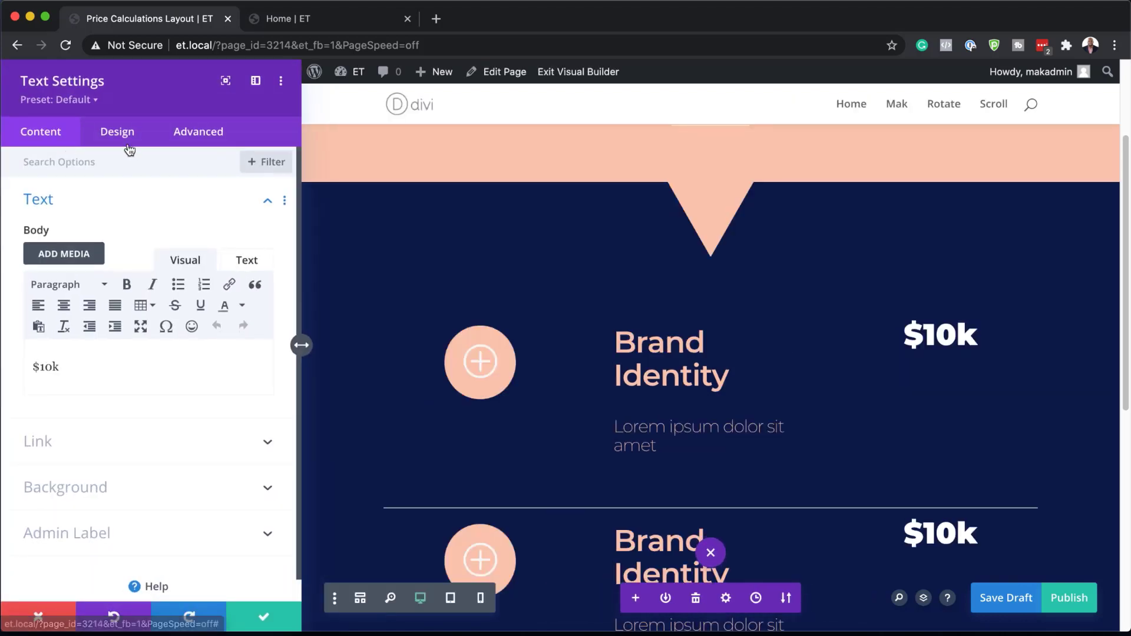
{"action": "left_click", "coordinate": [197, 131]}
{"action": "left_click", "coordinate": [132, 204]}
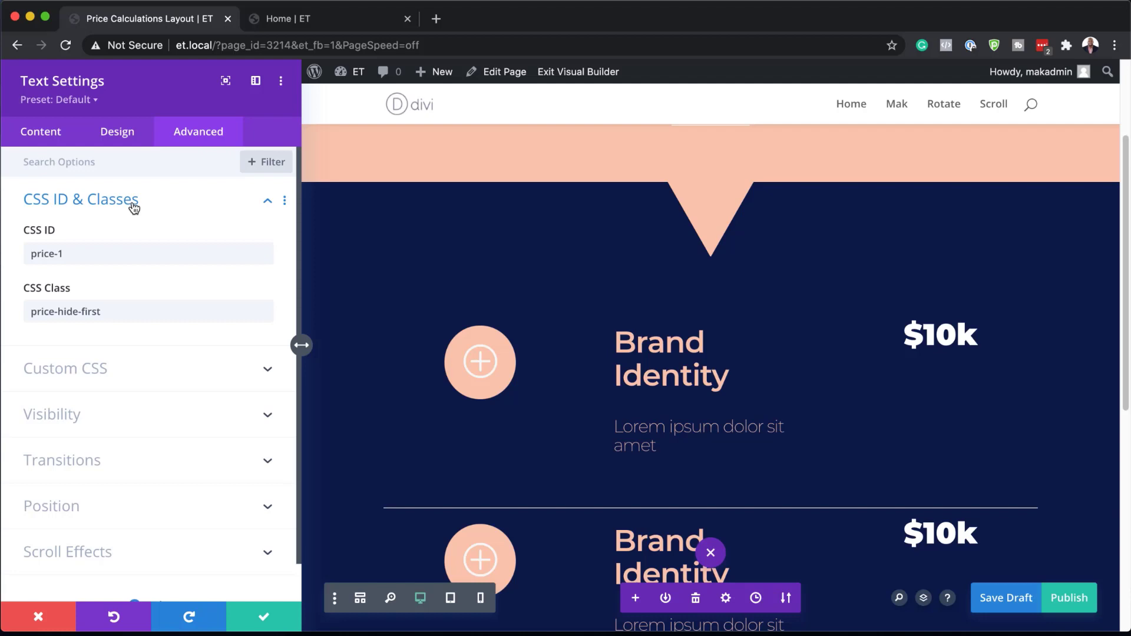
{"action": "scroll", "coordinate": [760, 378], "scroll_direction": "up", "scroll_amount": 3}
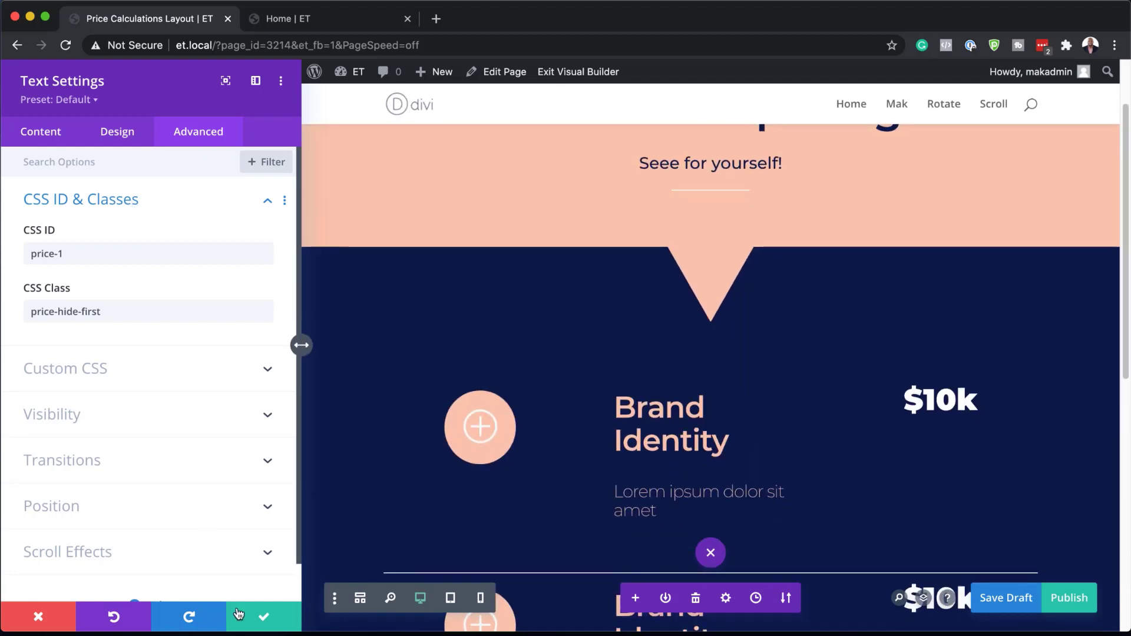
{"action": "left_click", "coordinate": [266, 617]}
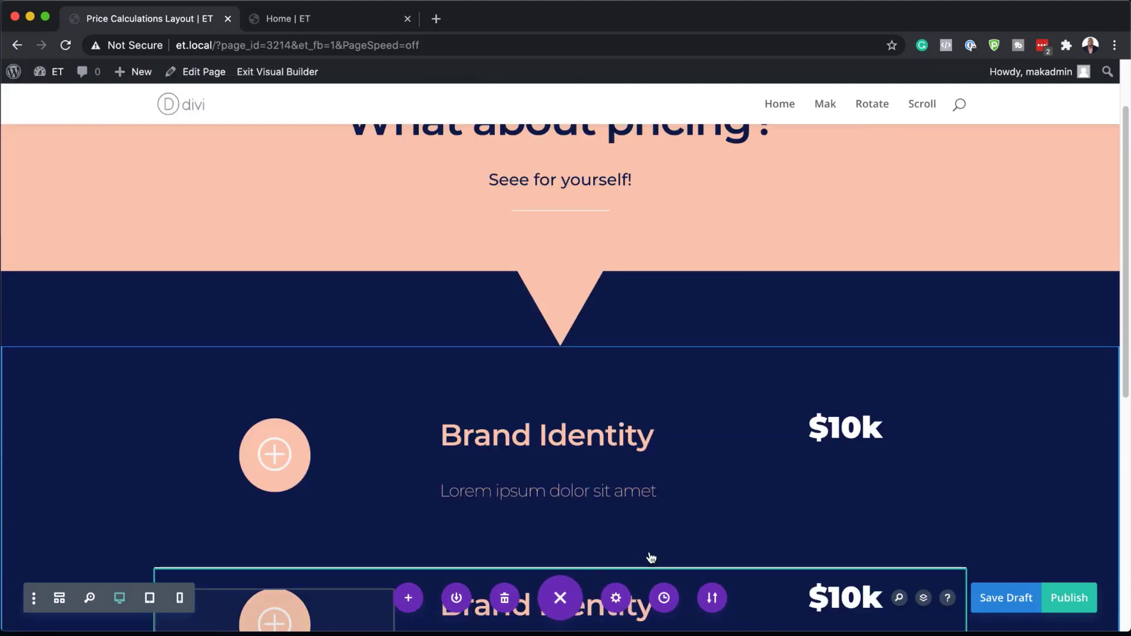
Change the CSS ID of the second row's price text module to "price-2" and save the module
{"action": "scroll", "coordinate": [651, 556], "scroll_direction": "down", "scroll_amount": 5}
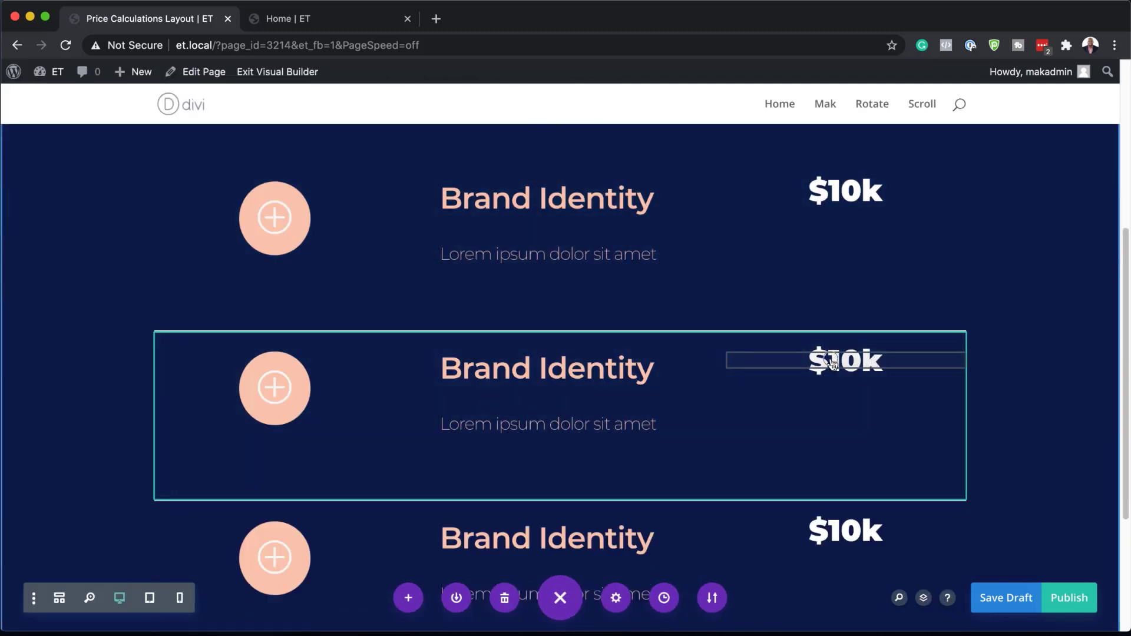
{"action": "left_click", "coordinate": [808, 360]}
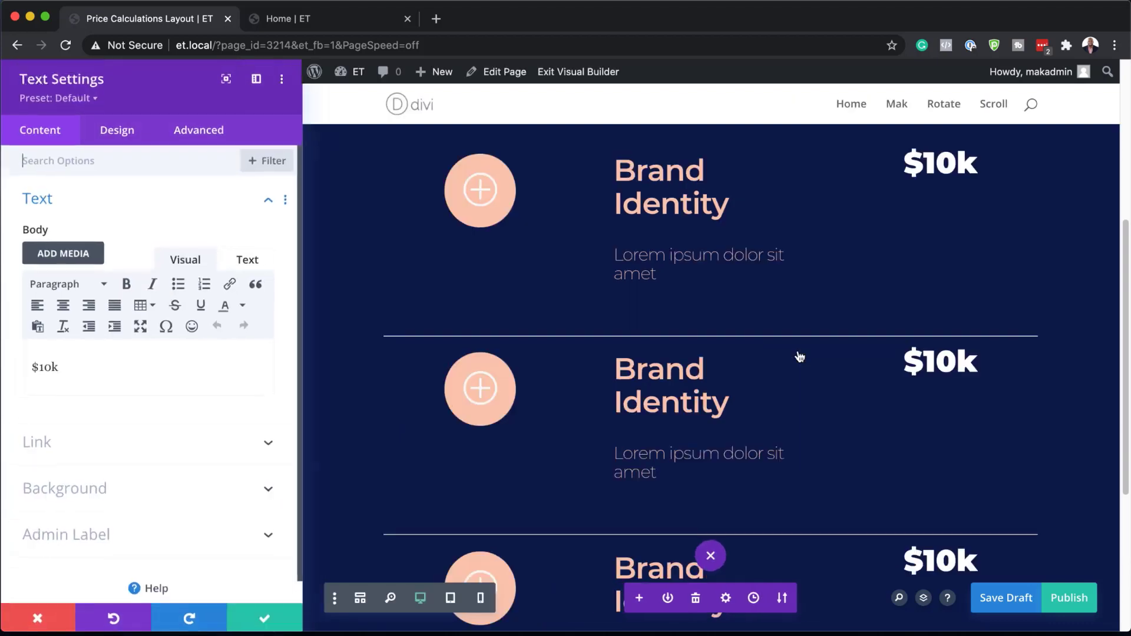
{"action": "left_click", "coordinate": [210, 132]}
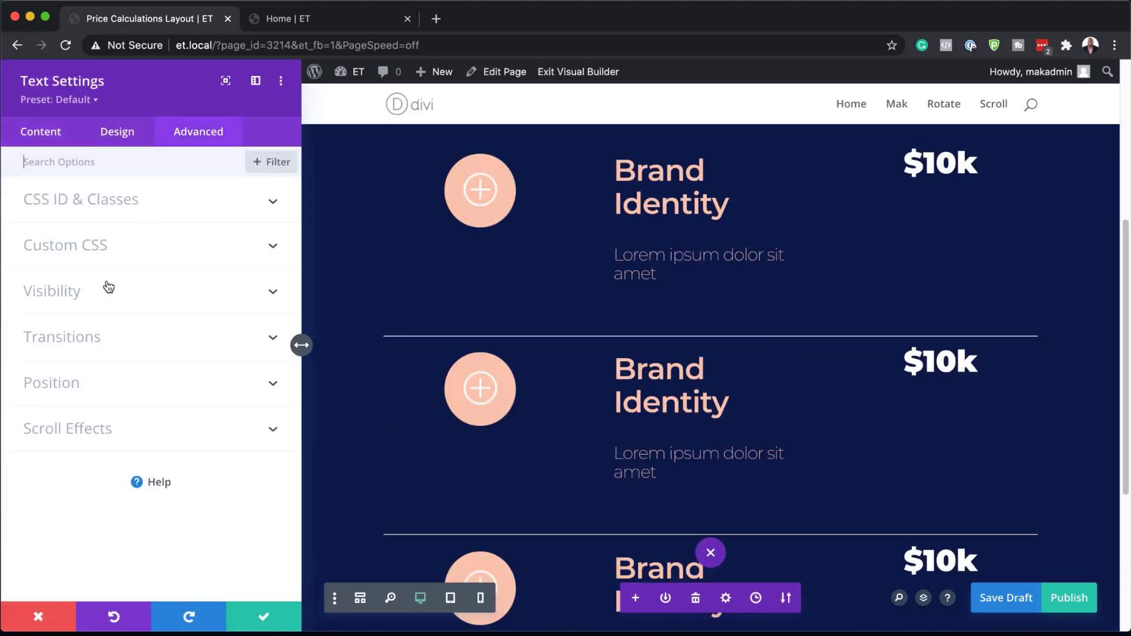
{"action": "left_click", "coordinate": [108, 200]}
{"action": "left_click", "coordinate": [66, 256]}
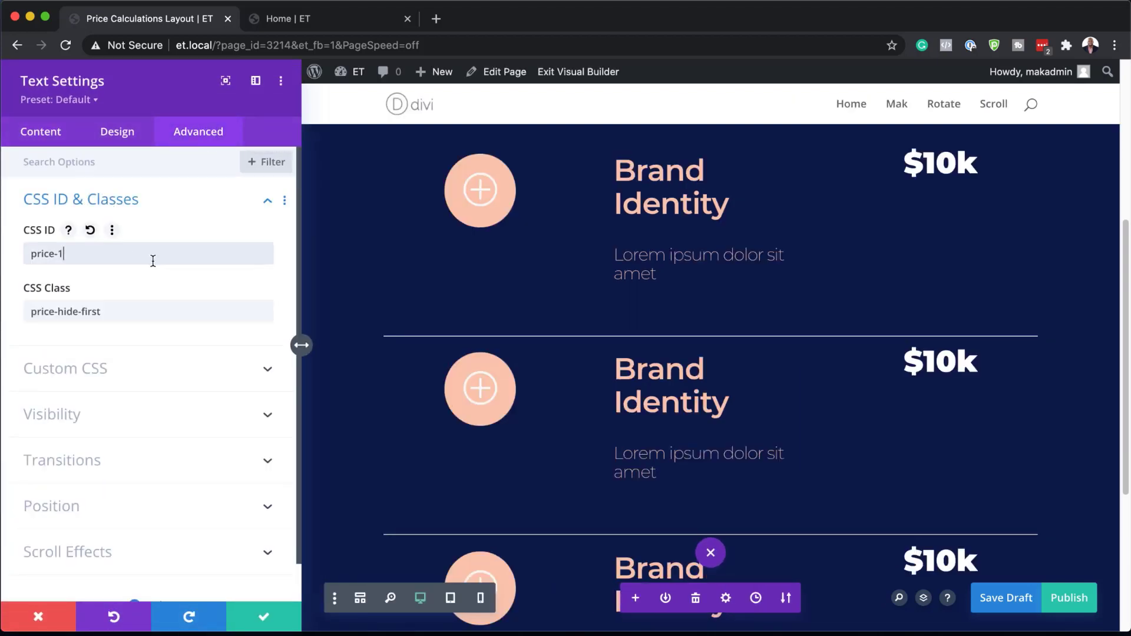
{"action": "type", "text": "2"}
{"action": "left_click", "coordinate": [264, 617]}
Change the CSS ID of the third row's price text module to "price-3" and save the module
{"action": "scroll", "coordinate": [683, 507], "scroll_direction": "down", "scroll_amount": 2}
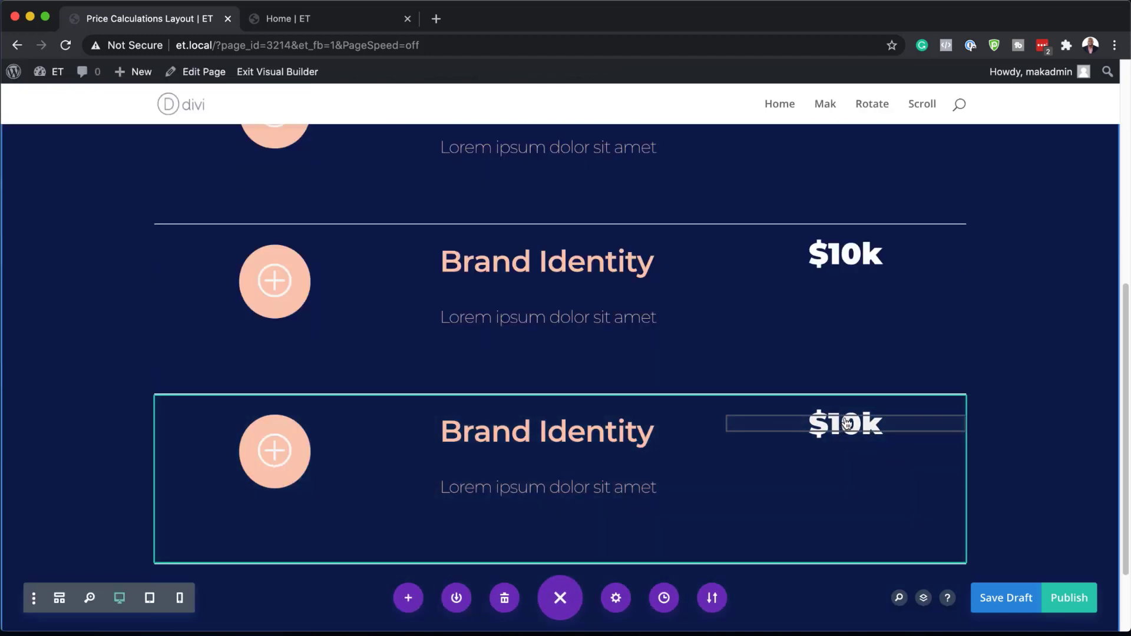
{"action": "left_click", "coordinate": [811, 426]}
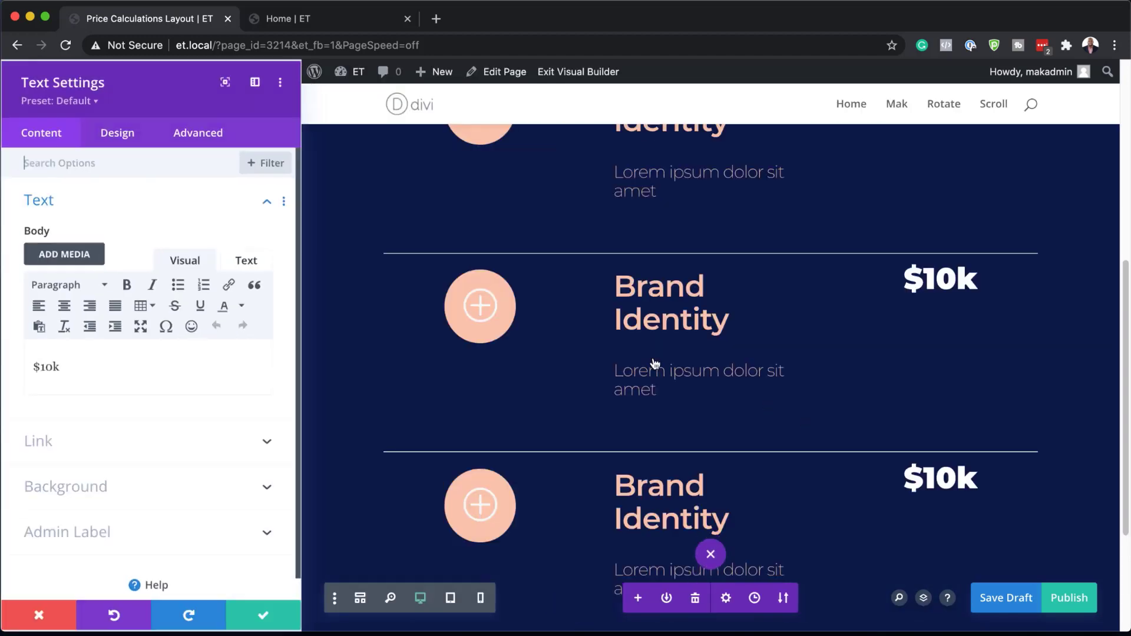
{"action": "left_click", "coordinate": [198, 131]}
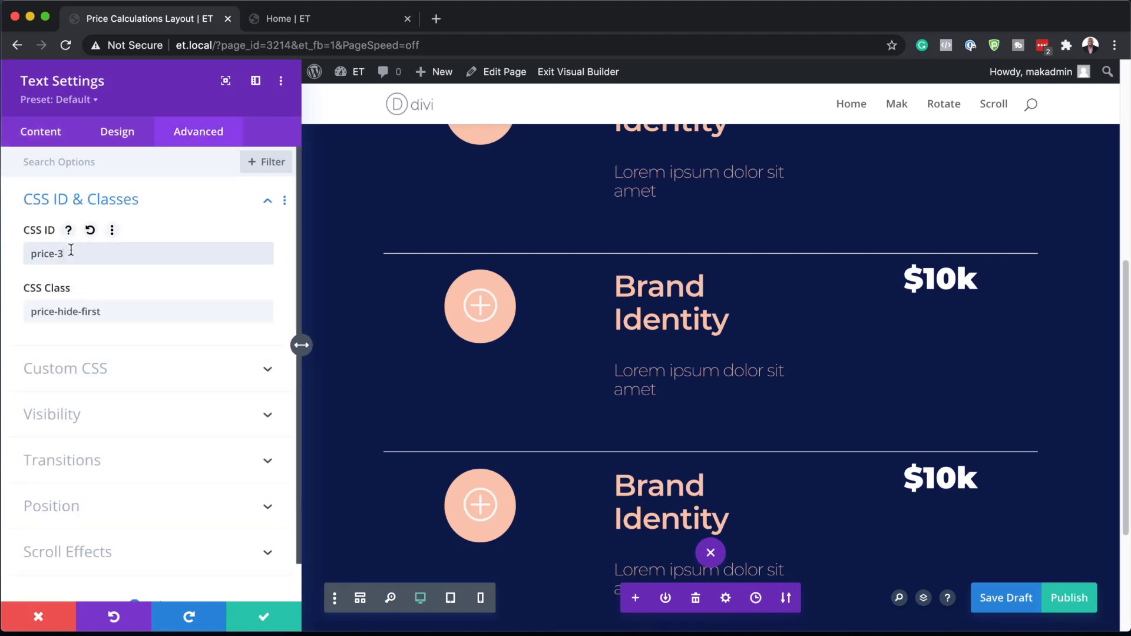
{"action": "left_click", "coordinate": [264, 619]}
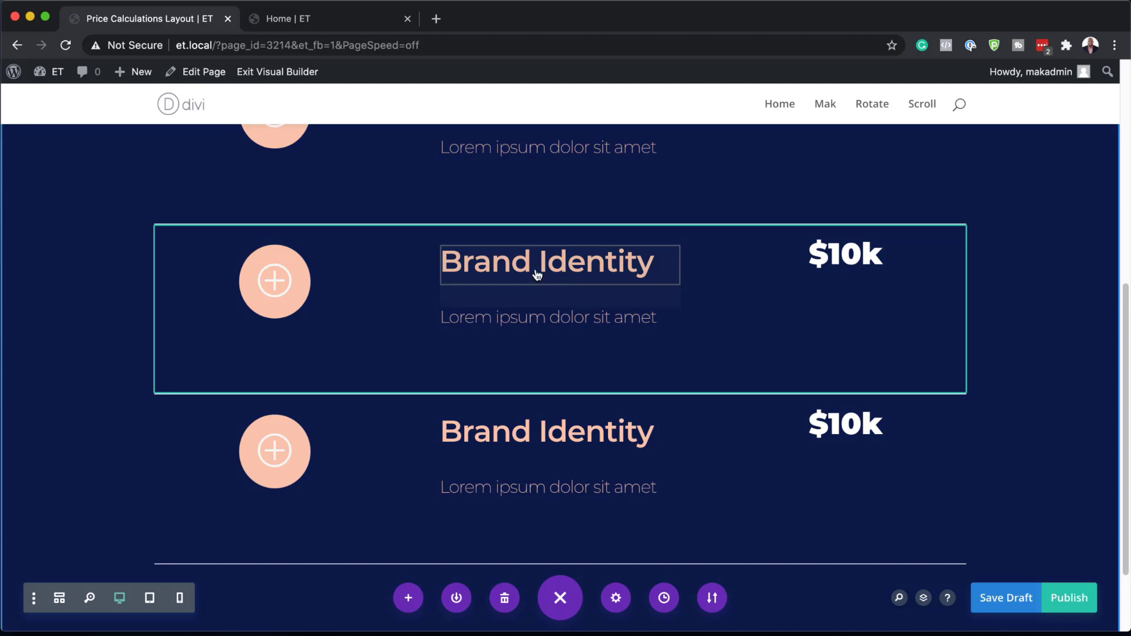
Replace the second row's heading text with "Web Design" and save the module
{"action": "scroll", "coordinate": [560, 281], "scroll_direction": "up", "scroll_amount": 2}
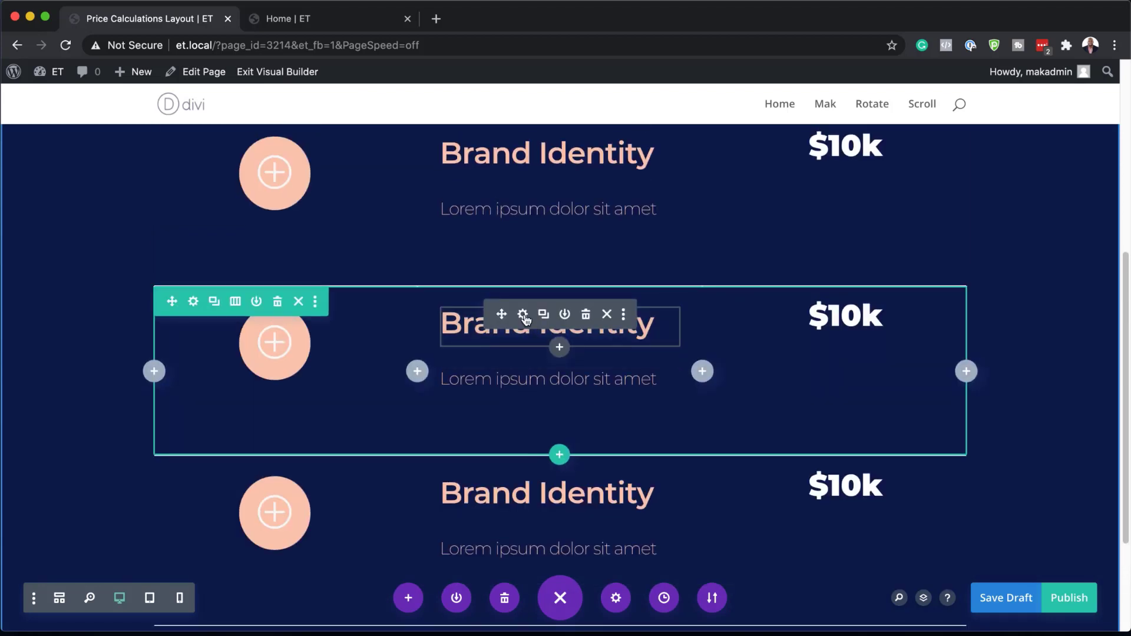
{"action": "left_click", "coordinate": [530, 325]}
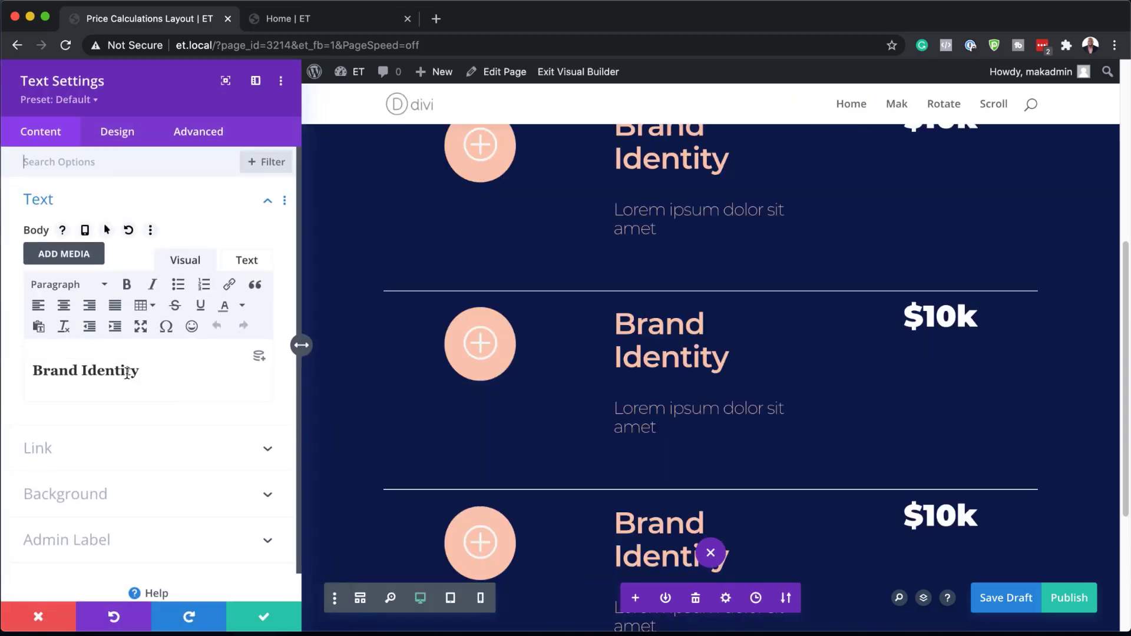
{"action": "left_click_drag", "start_coordinate": [147, 371], "coordinate": [33, 370]}
{"action": "type", "text": "Web"}
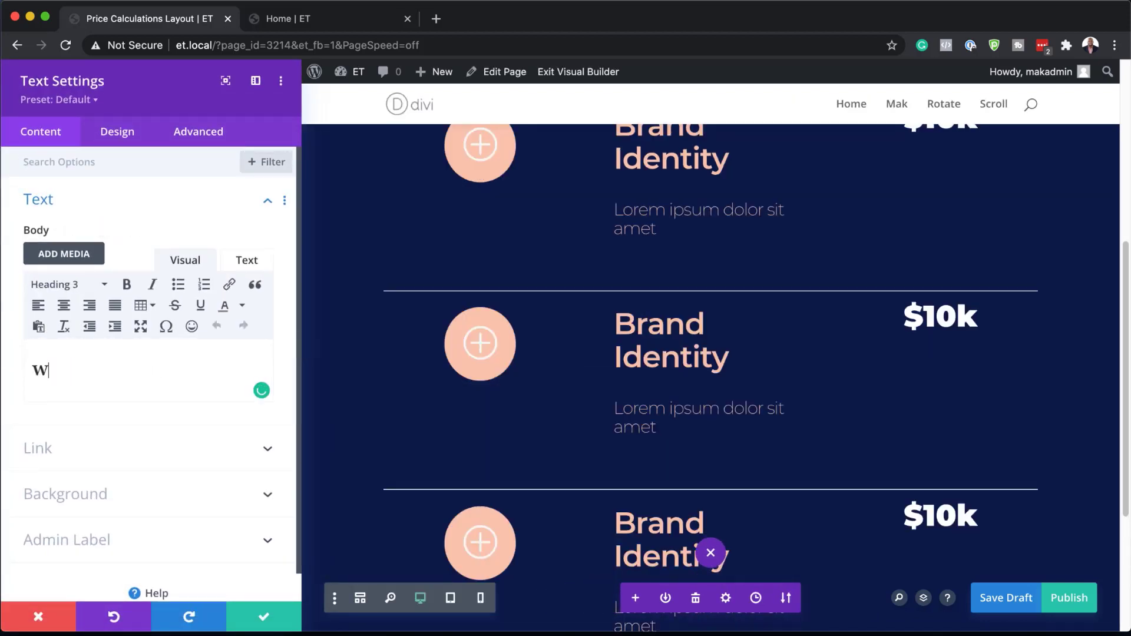
{"action": "type", "text": "sign"}
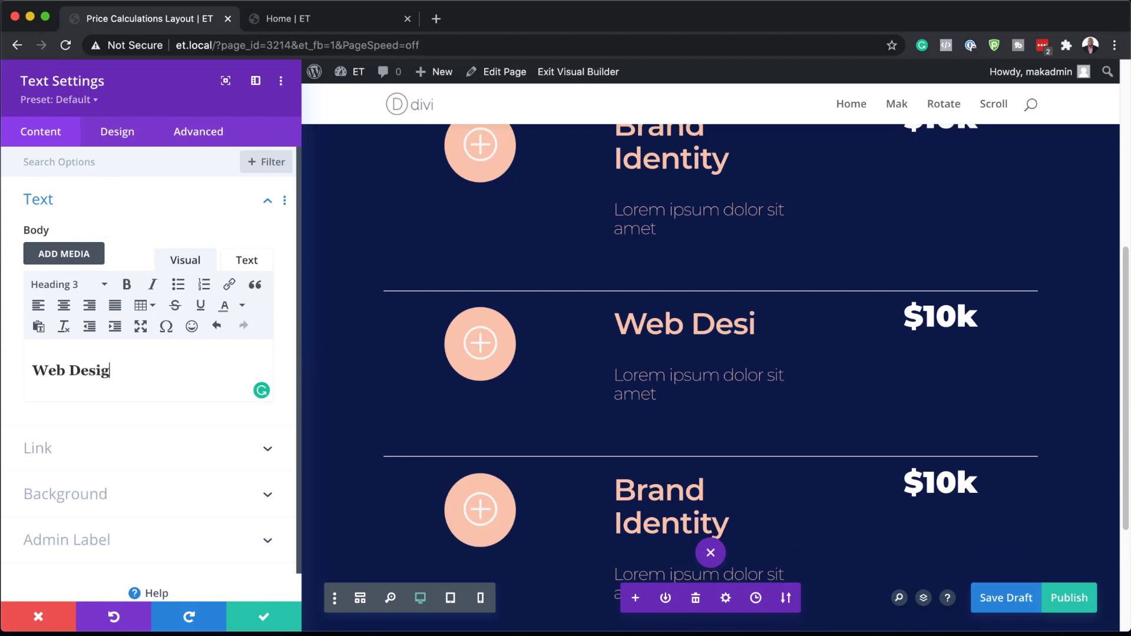
{"action": "left_click", "coordinate": [265, 615]}
Replace the third row's heading text with "Advertising" and save the module
{"action": "scroll", "coordinate": [589, 440], "scroll_direction": "down", "scroll_amount": 2}
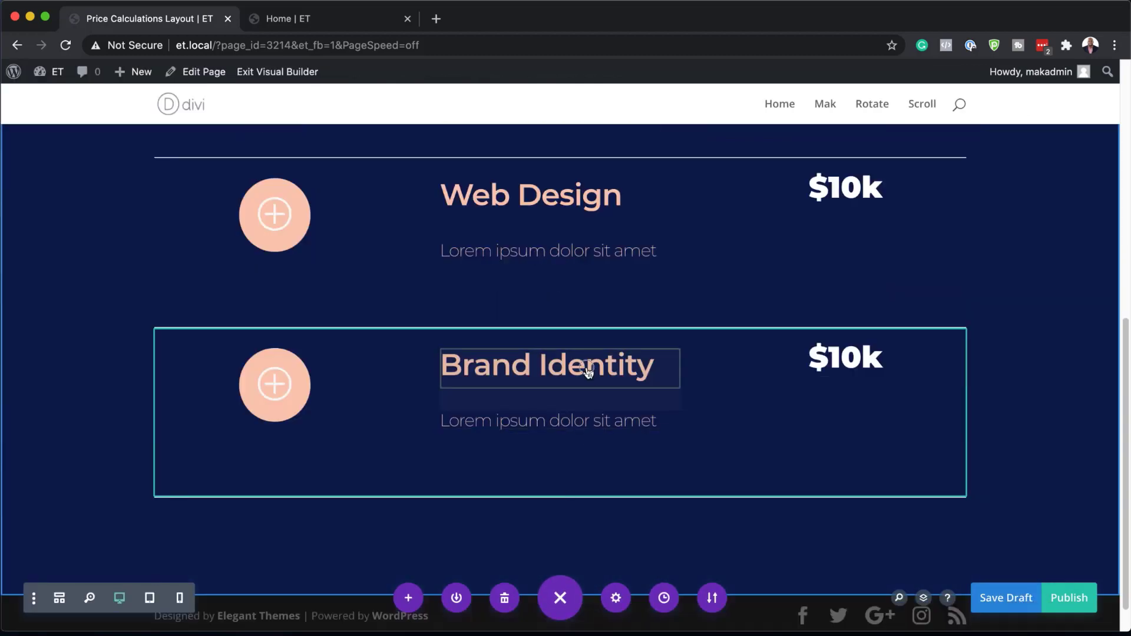
{"action": "mouse_move", "coordinate": [554, 370]}
{"action": "left_click", "coordinate": [525, 357]}
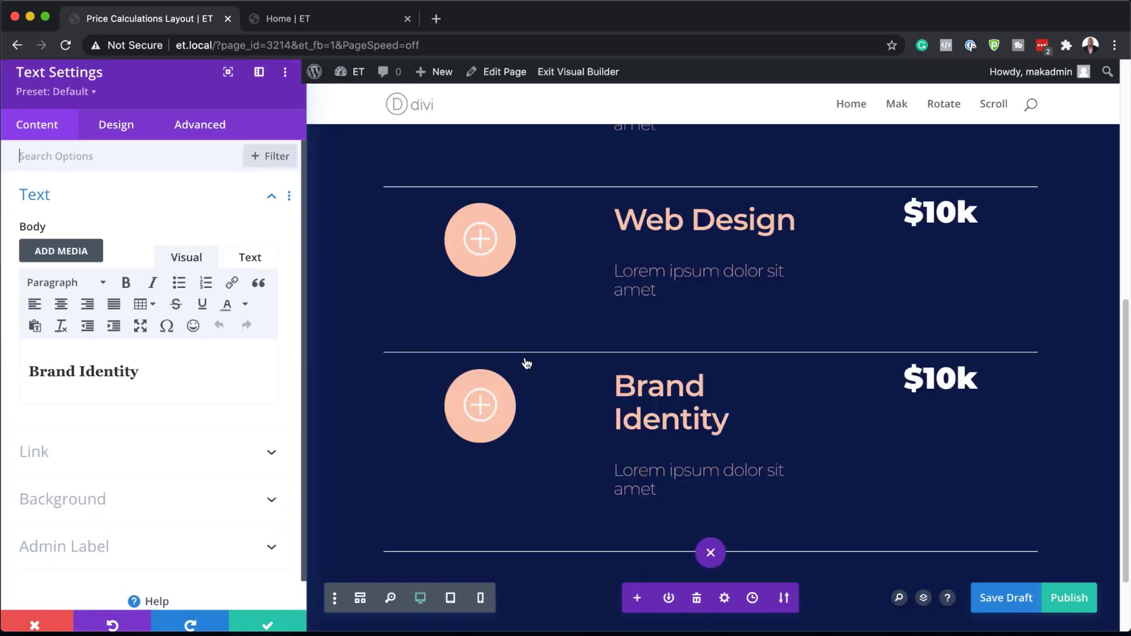
{"action": "double_click", "coordinate": [139, 369]}
{"action": "triple_click", "coordinate": [142, 368]}
{"action": "type", "text": "Advertising"}
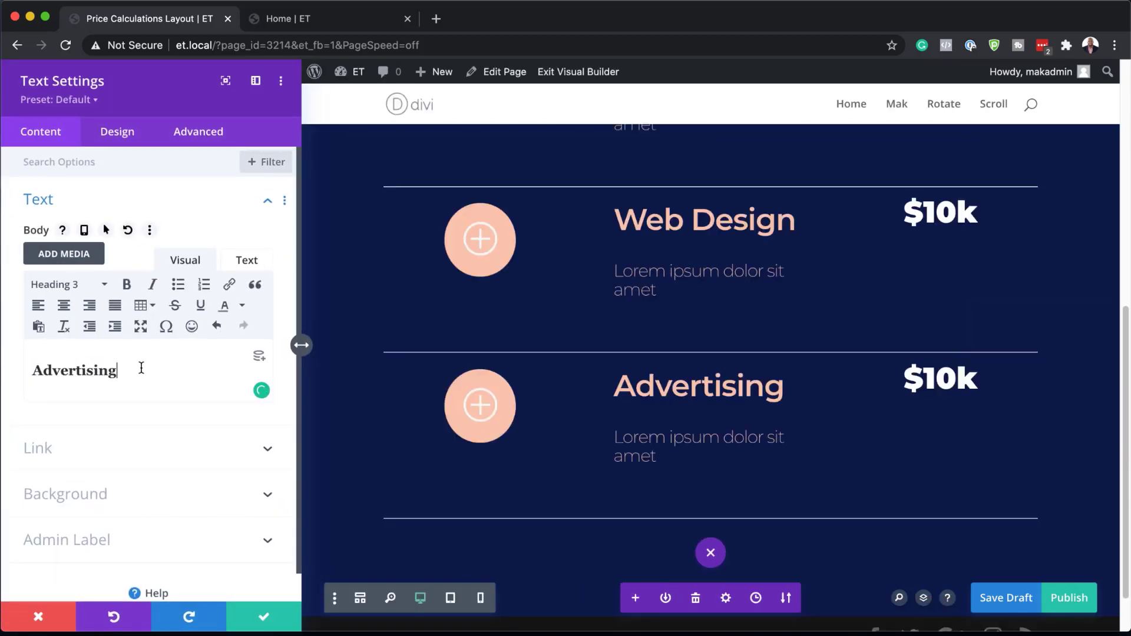
{"action": "left_click", "coordinate": [276, 618]}
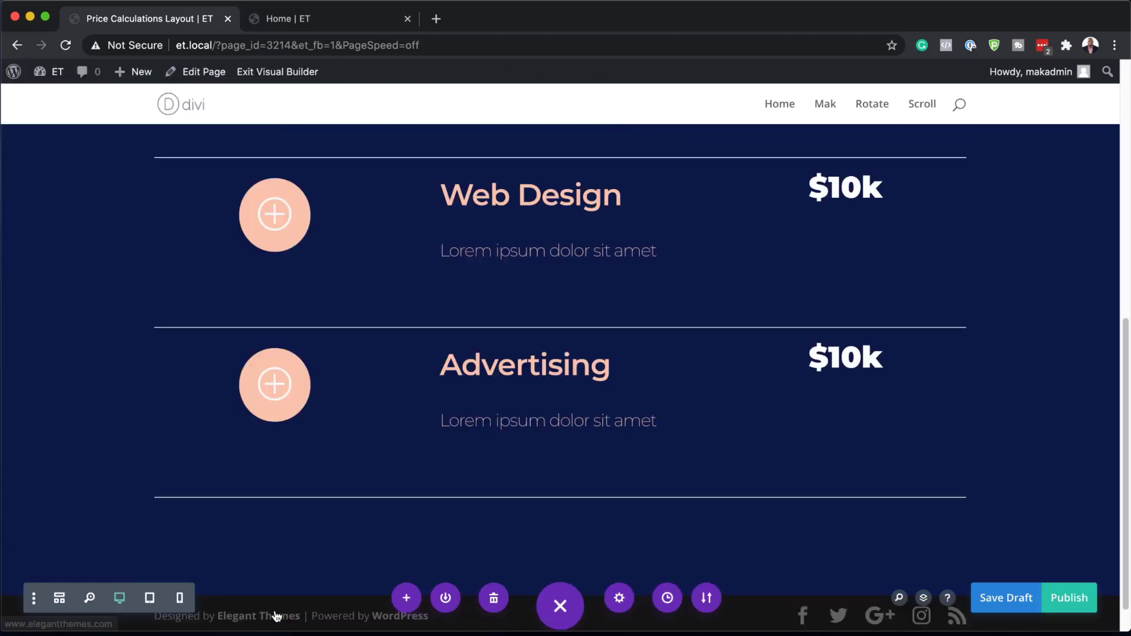
Set the price in the Advertising row to "$35k" and save the module
{"action": "mouse_move", "coordinate": [861, 362]}
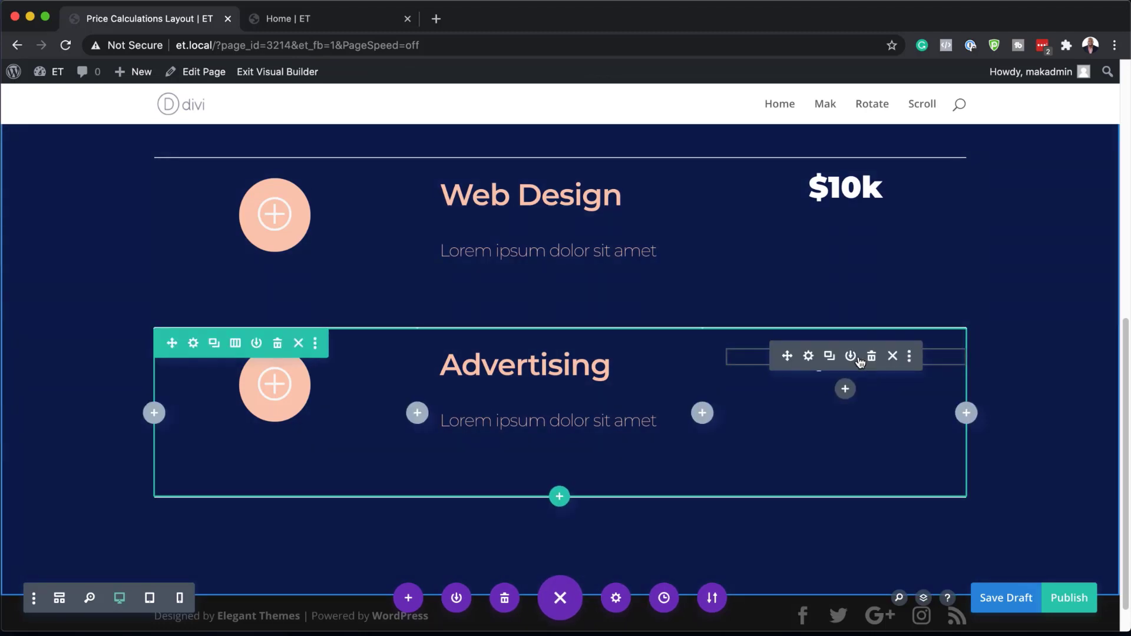
{"action": "left_click", "coordinate": [809, 359]}
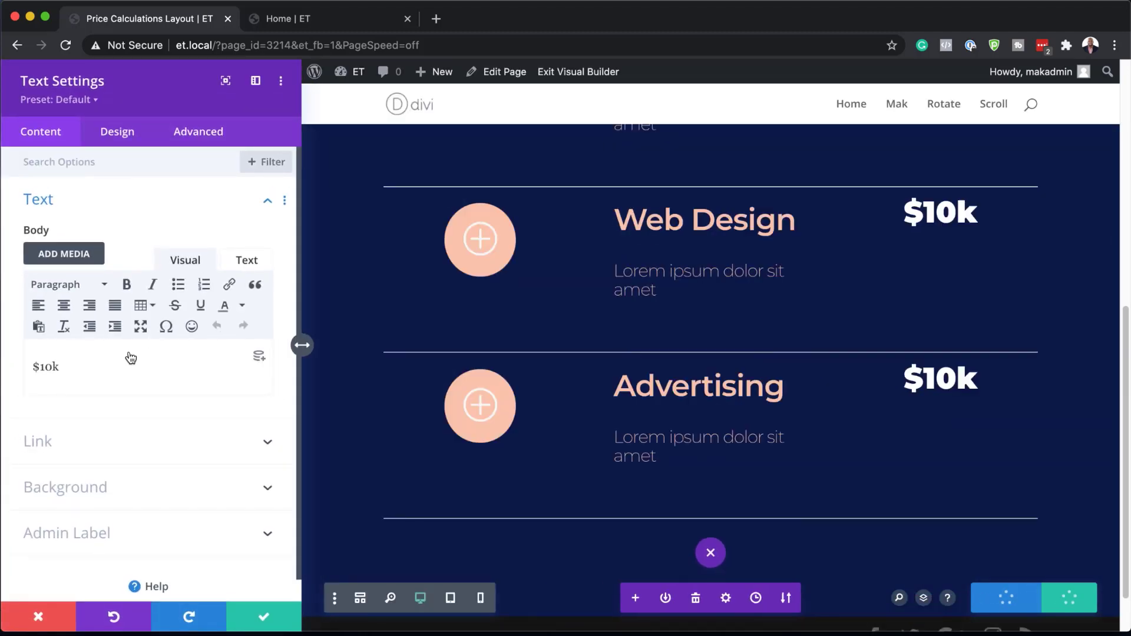
{"action": "left_click_drag", "start_coordinate": [54, 367], "coordinate": [42, 368]}
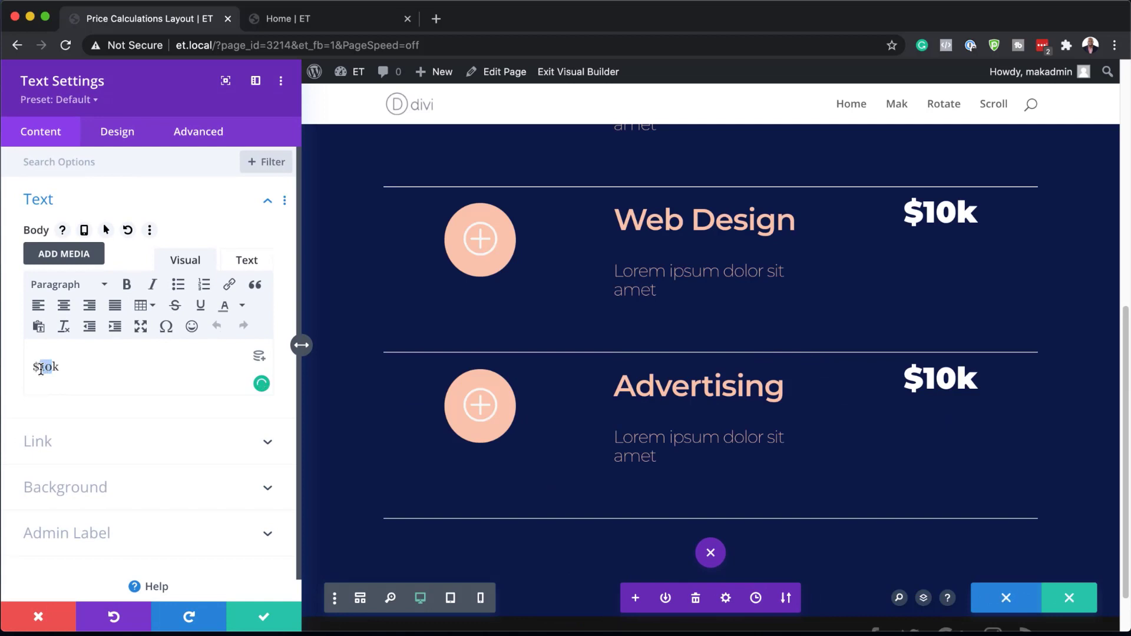
{"action": "type", "text": "35"}
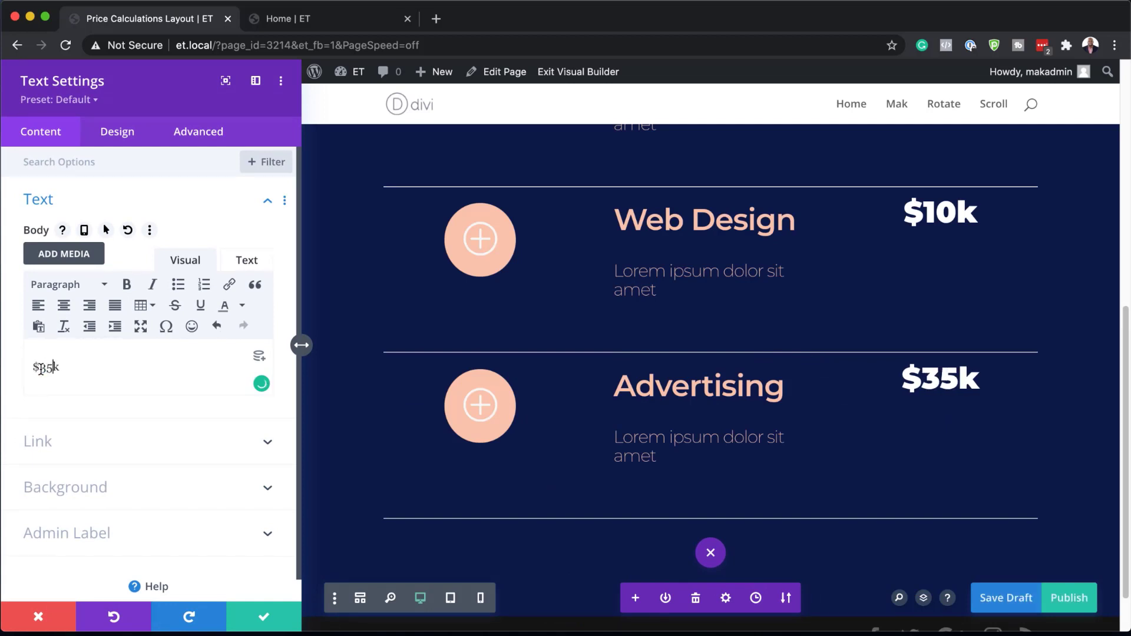
{"action": "left_click", "coordinate": [263, 617]}
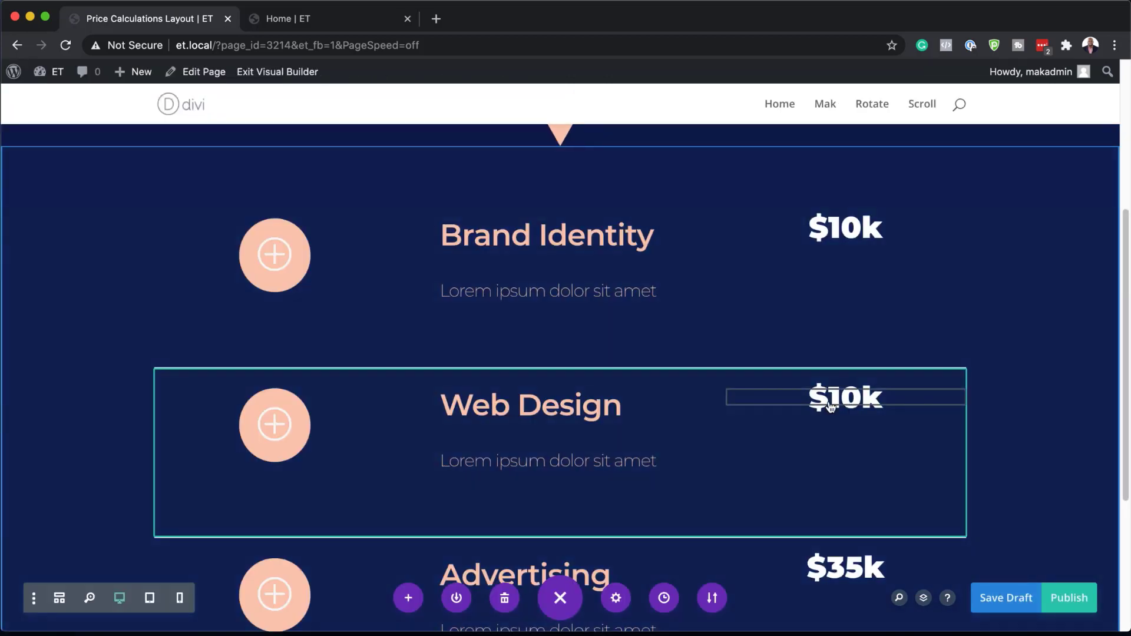
Set the price in the Web Design row to "$20k" and save the module
{"action": "mouse_move", "coordinate": [824, 400]}
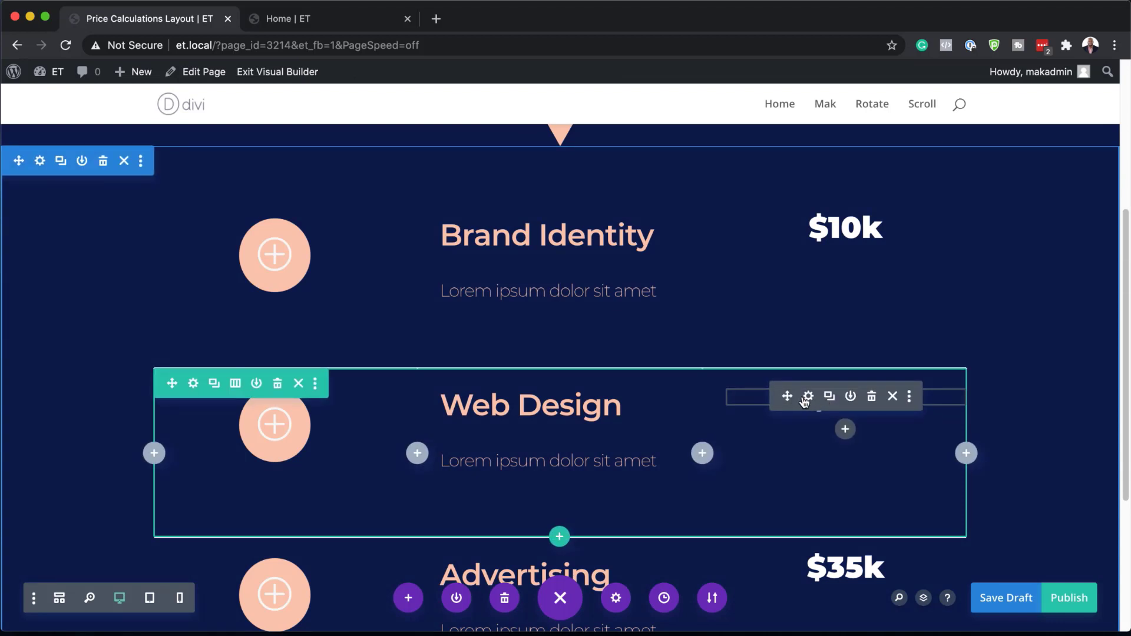
{"action": "left_click", "coordinate": [808, 397]}
{"action": "left_click", "coordinate": [148, 370]}
{"action": "key", "text": "Left"}
{"action": "key", "text": "Left"}
{"action": "key", "text": "BackSpace"}
{"action": "type", "text": "2"}
{"action": "left_click", "coordinate": [264, 617]}
Insert a new row with three equal columns below the Advertising row, without adding a module
{"action": "scroll", "coordinate": [500, 480], "scroll_direction": "down", "scroll_amount": 4}
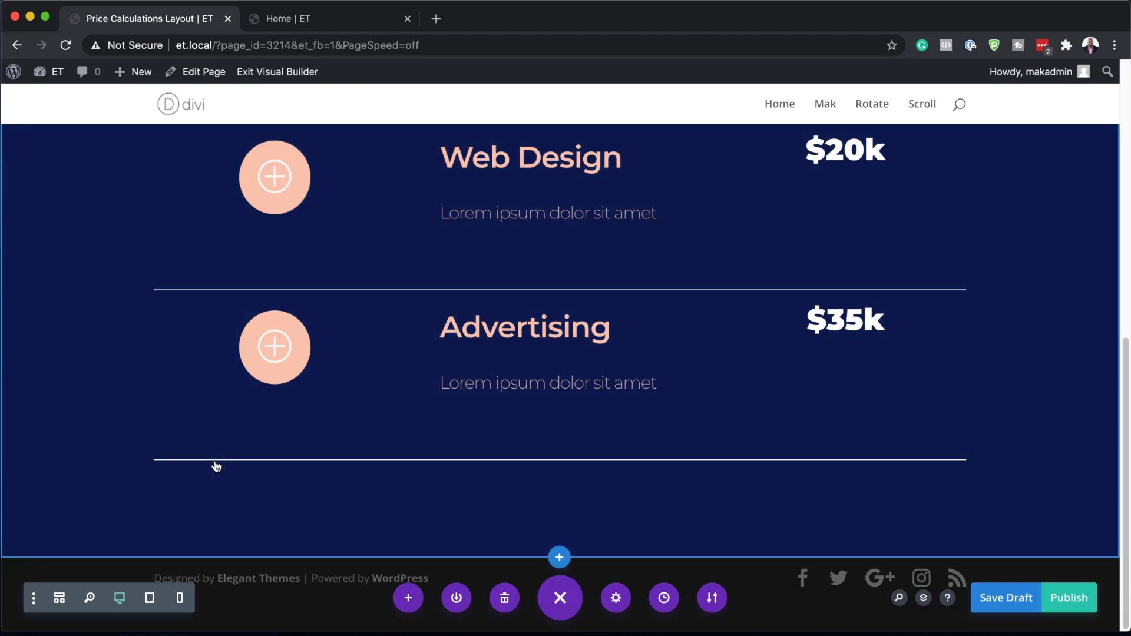
{"action": "mouse_move", "coordinate": [395, 480]}
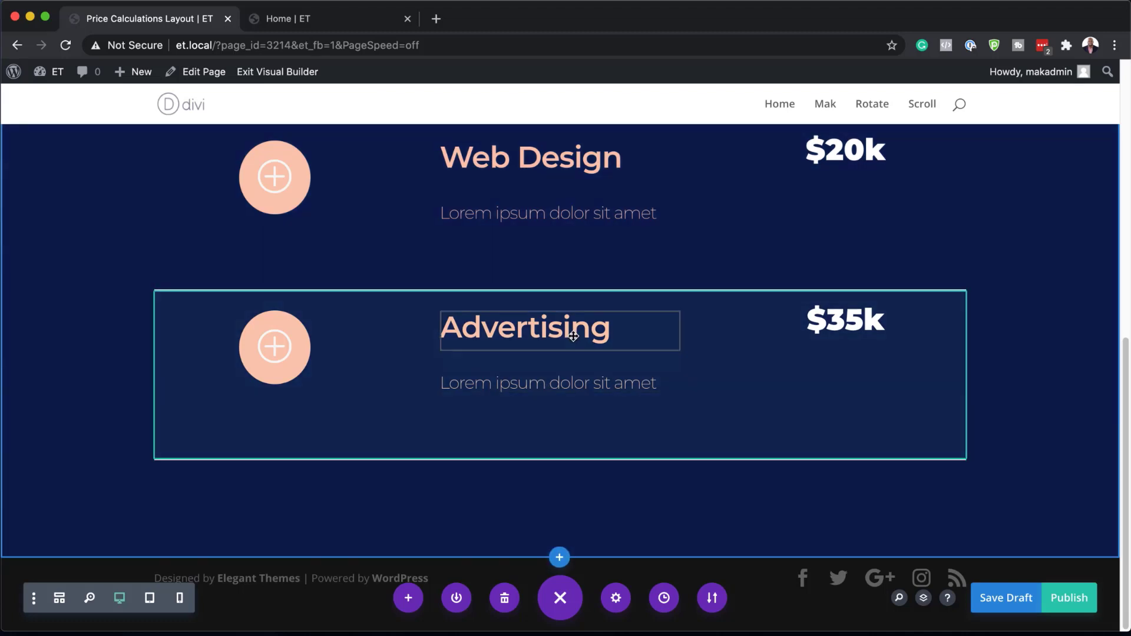
{"action": "left_click", "coordinate": [560, 462]}
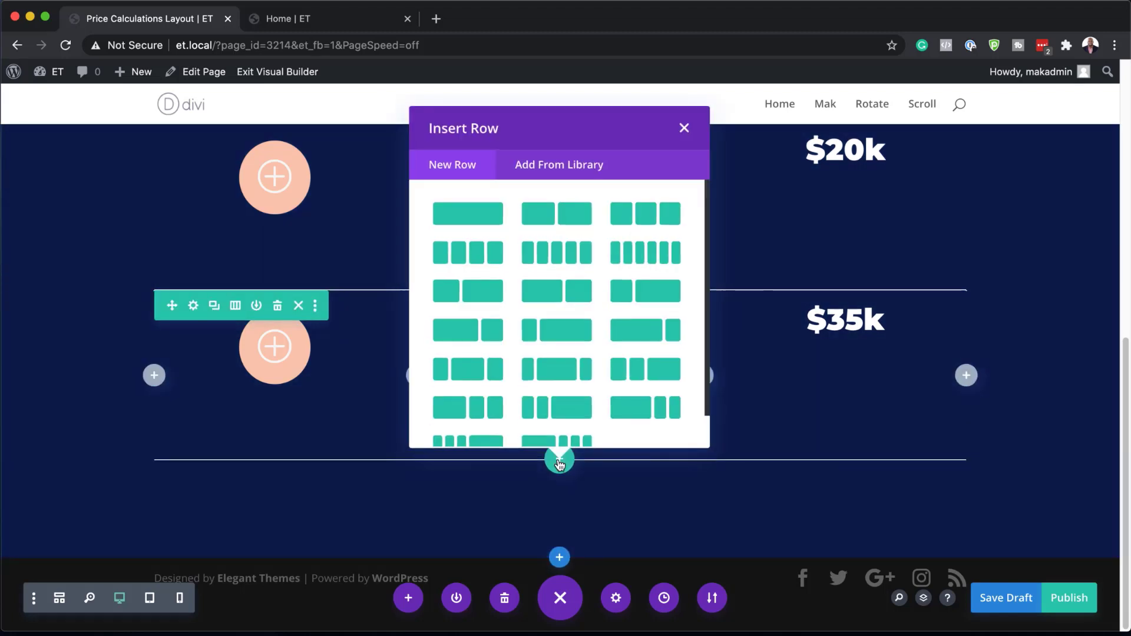
{"action": "left_click", "coordinate": [652, 222]}
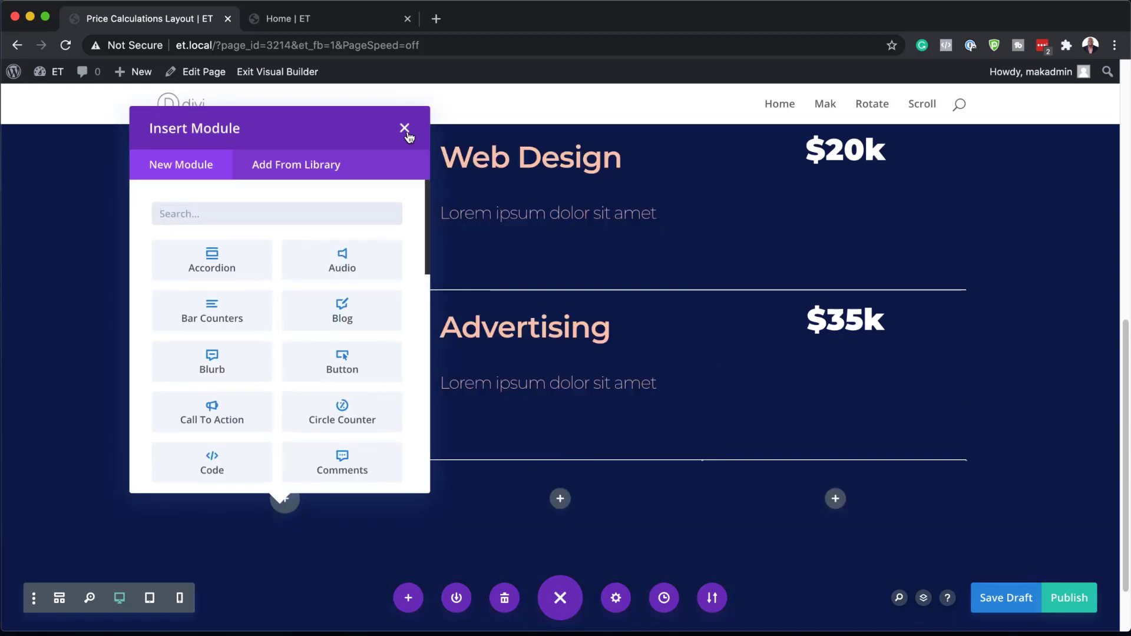
{"action": "left_click", "coordinate": [406, 129]}
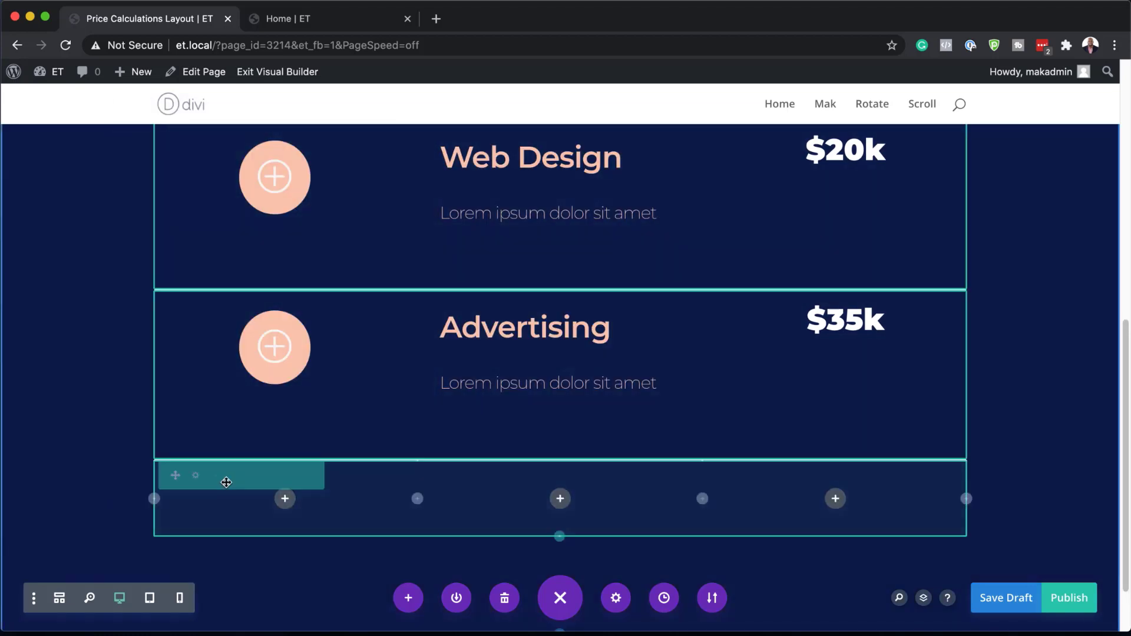
Add the custom CSS "display: flex;" to the main element of the new empty three-column row
{"action": "left_click", "coordinate": [194, 476]}
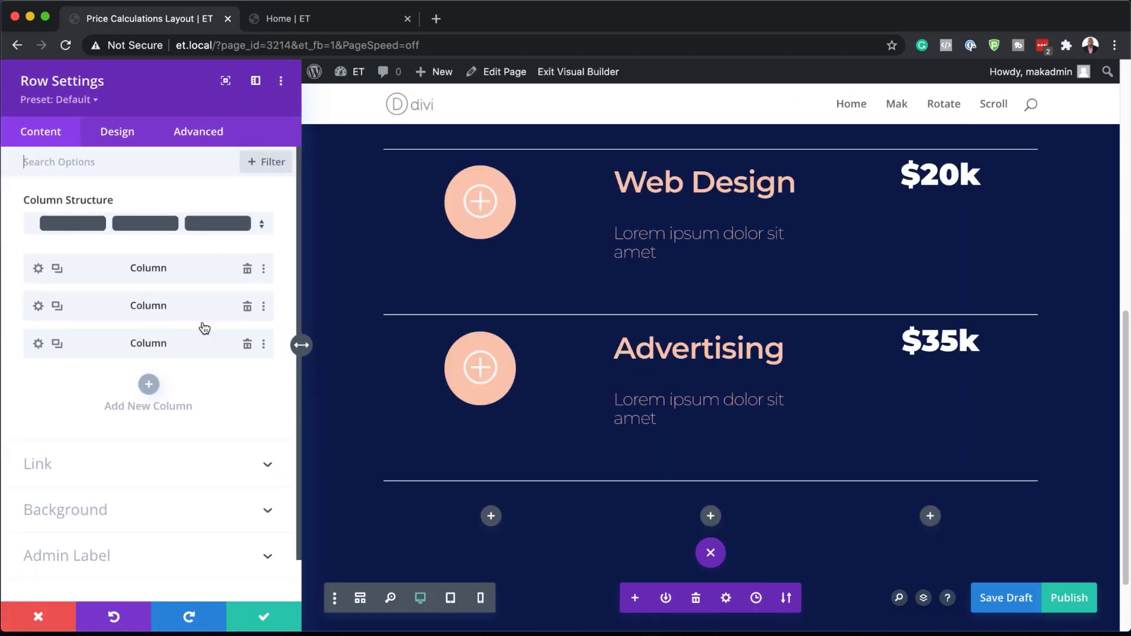
{"action": "left_click", "coordinate": [199, 133]}
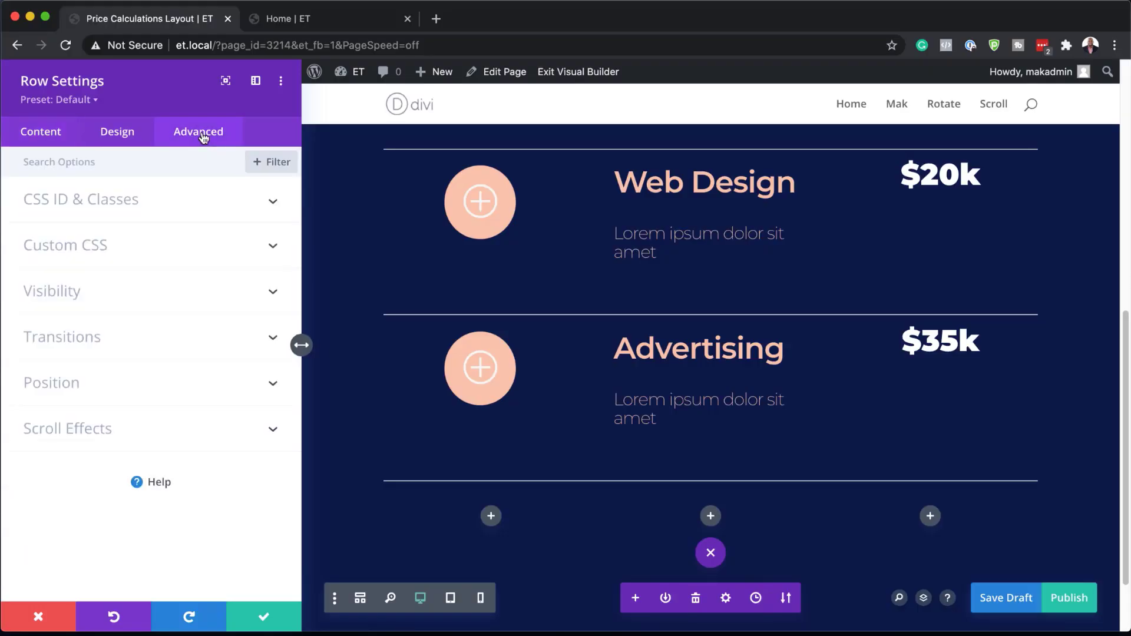
{"action": "left_click", "coordinate": [149, 253]}
{"action": "left_click", "coordinate": [112, 348]}
{"action": "type", "text": "display: flex;"}
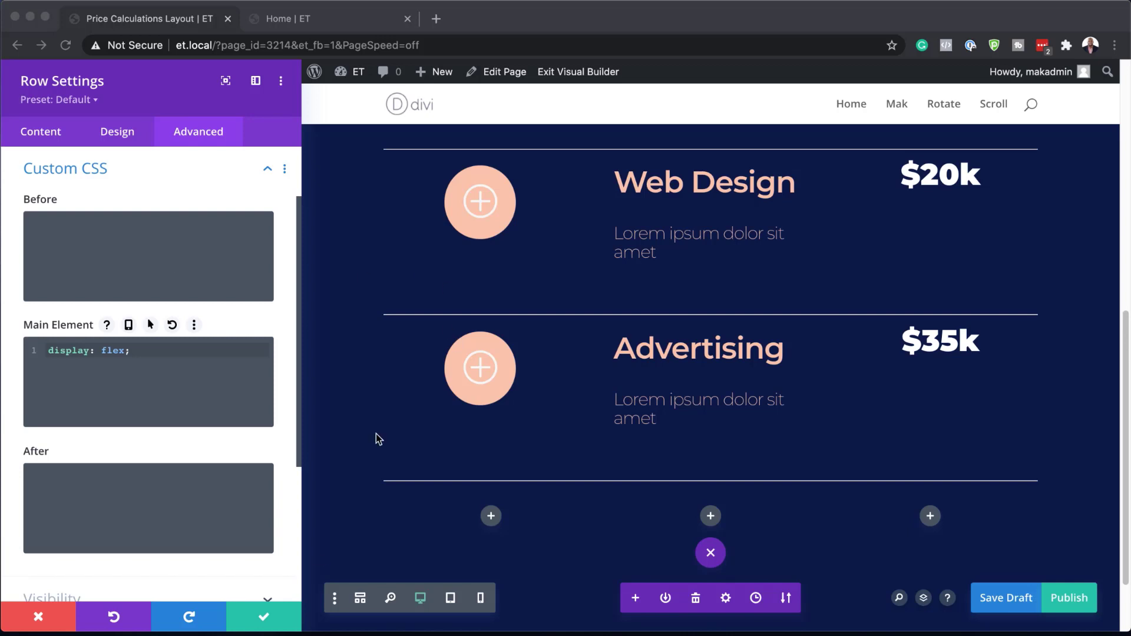
Save the row settings and add a Code module to its first column with styles hiding .price-hide-first and turning .price-item-active .et-pb-icon black with !important
{"action": "left_click", "coordinate": [269, 628]}
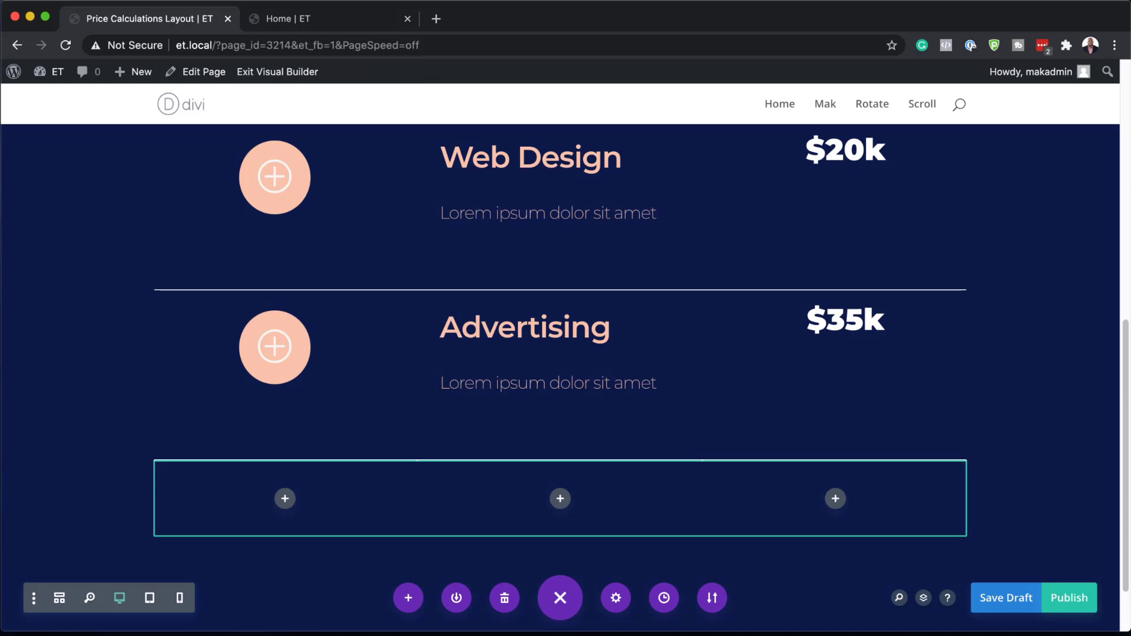
{"action": "left_click", "coordinate": [284, 498]}
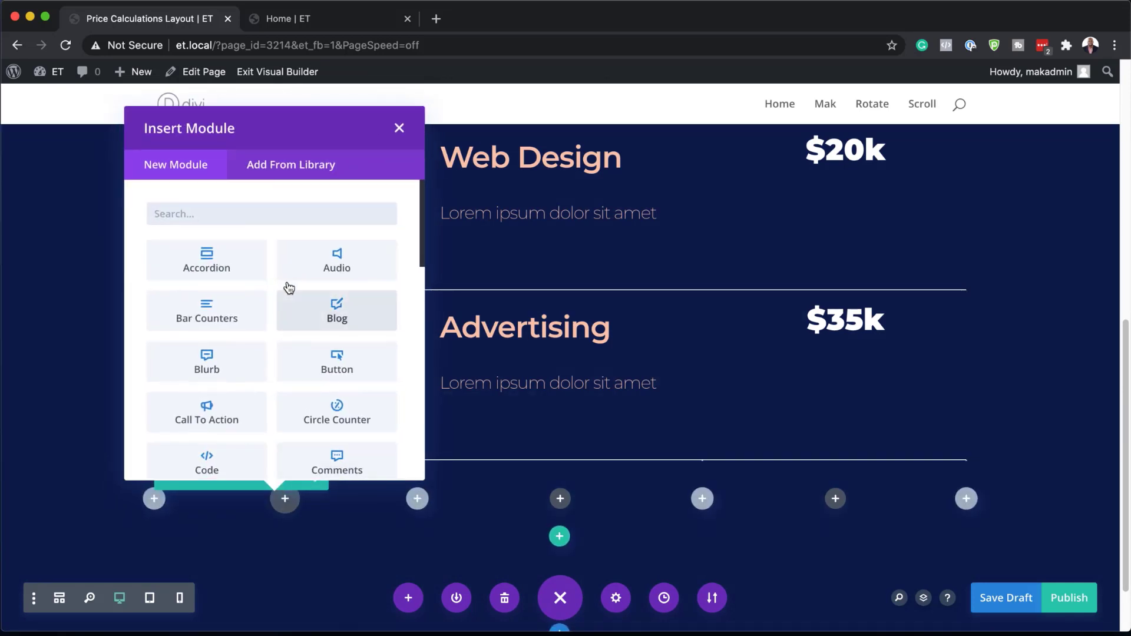
{"action": "left_click", "coordinate": [230, 450]}
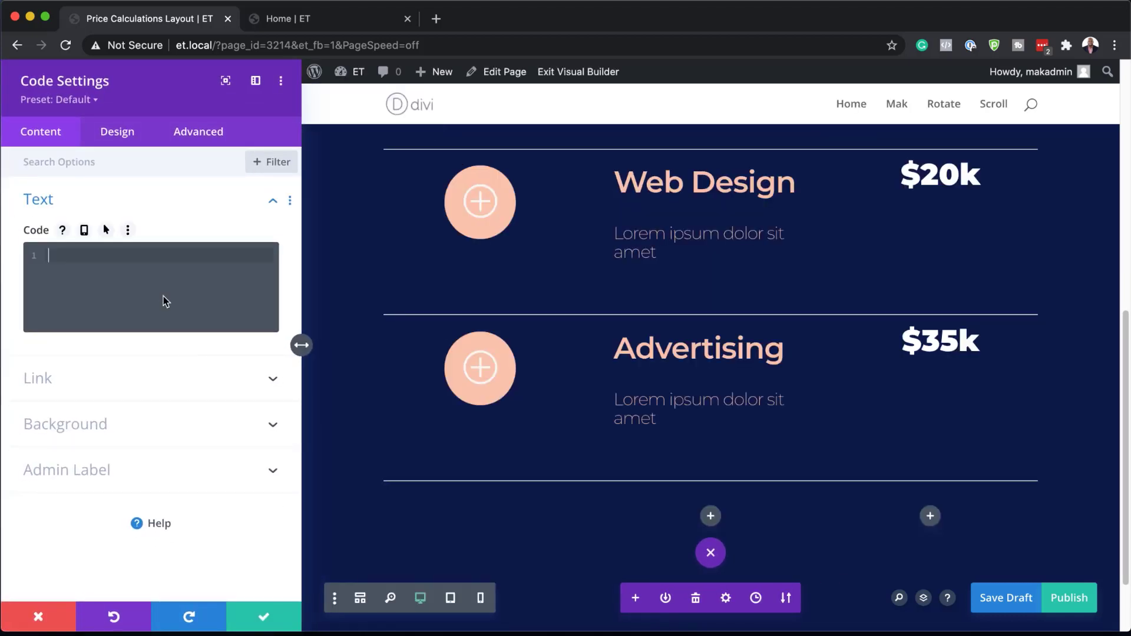
{"action": "type", "text": "<style> .price-hide-first { display: none; }  .price-item-active .et-pb-icon { color: black !important; } </style>"}
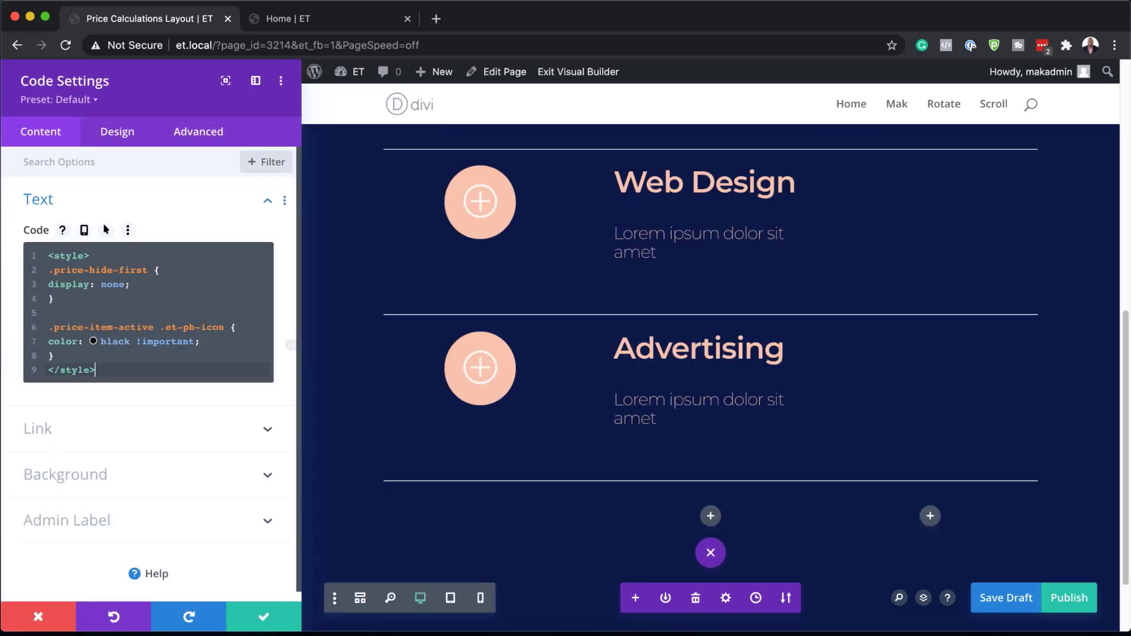
{"action": "left_click", "coordinate": [263, 615]}
Add a Text module to the middle column of the last row with the body text "Packages starting at -"
{"action": "left_click", "coordinate": [560, 498]}
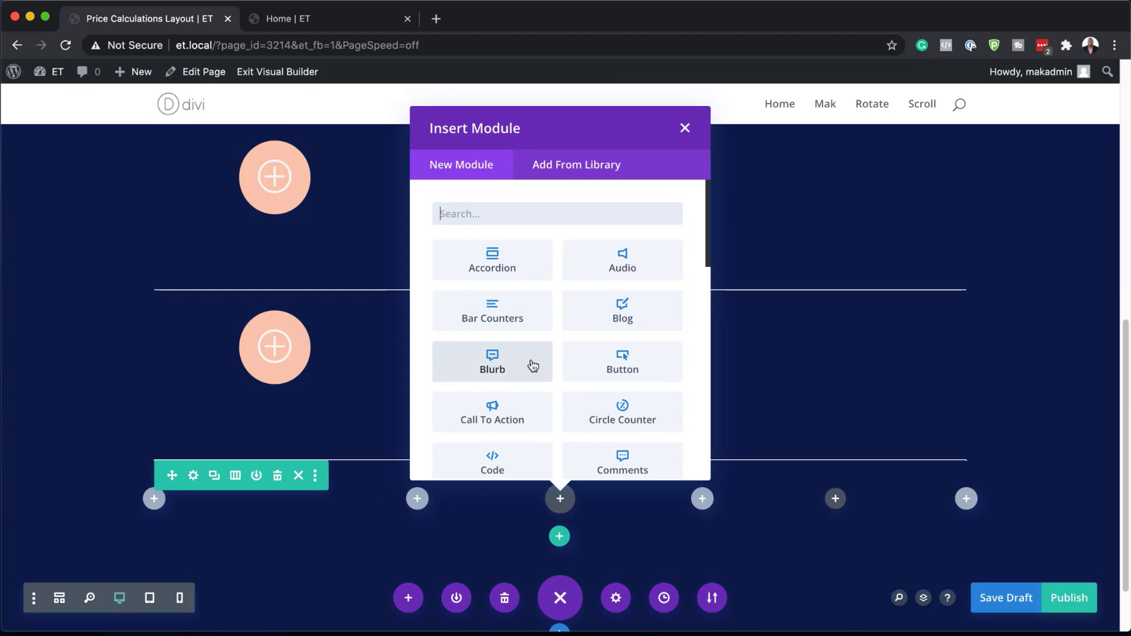
{"action": "type", "text": "text"}
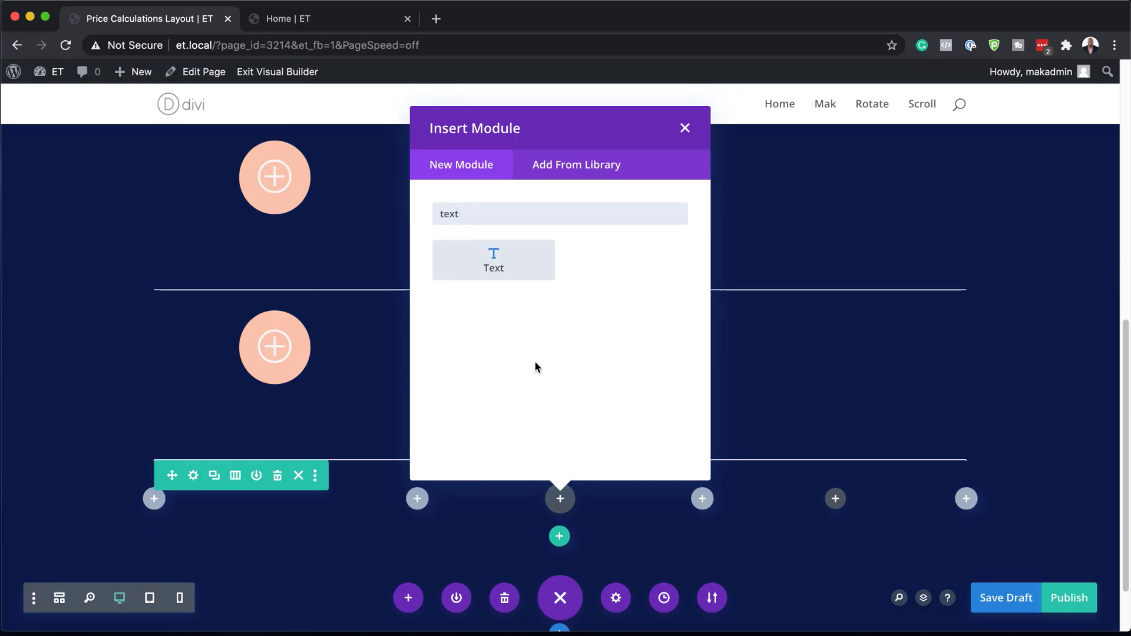
{"action": "left_click", "coordinate": [518, 266]}
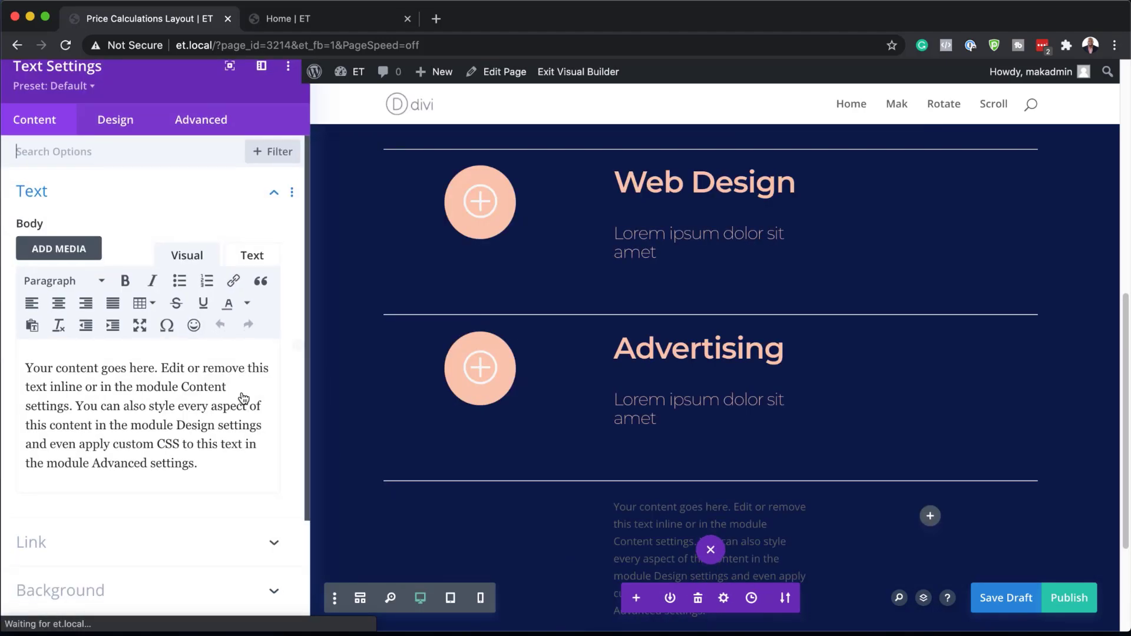
{"action": "left_click_drag", "start_coordinate": [200, 457], "coordinate": [22, 362]}
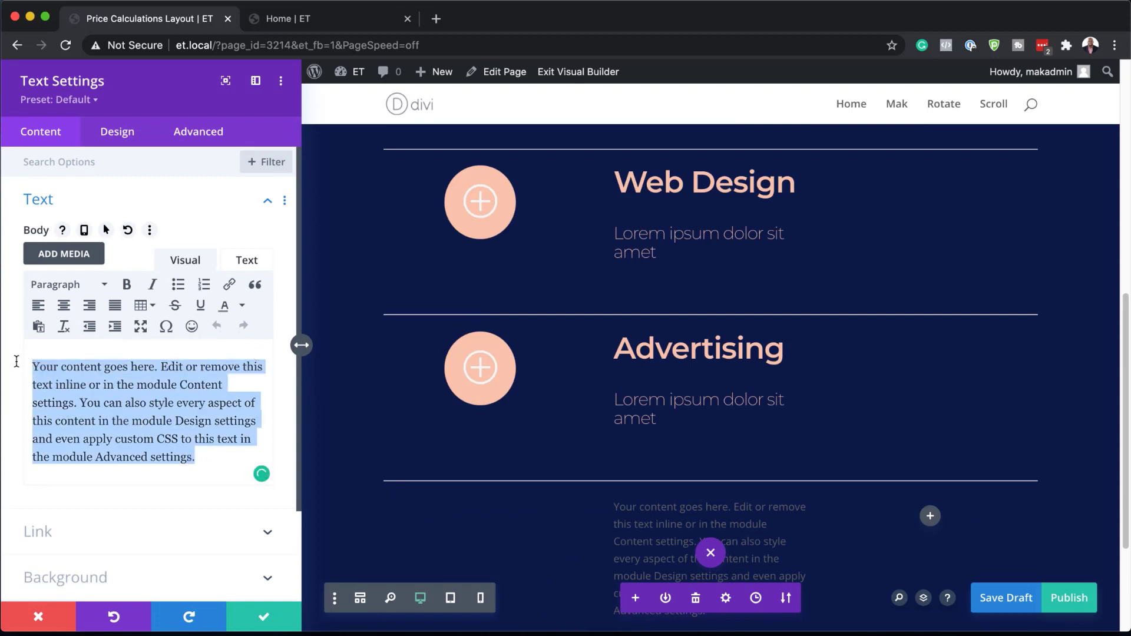
{"action": "type", "text": "Packages starting at"}
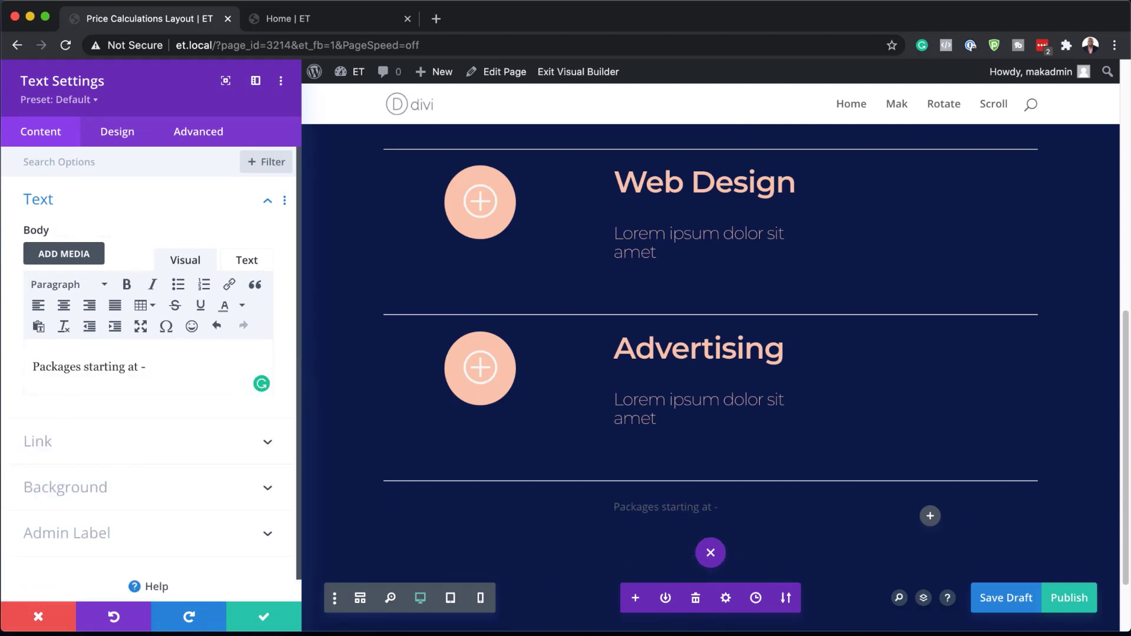
Style the "Packages starting at -" text in Montserrat, Ultra Light weight, with text color #f8c5ac
{"action": "left_click", "coordinate": [118, 132]}
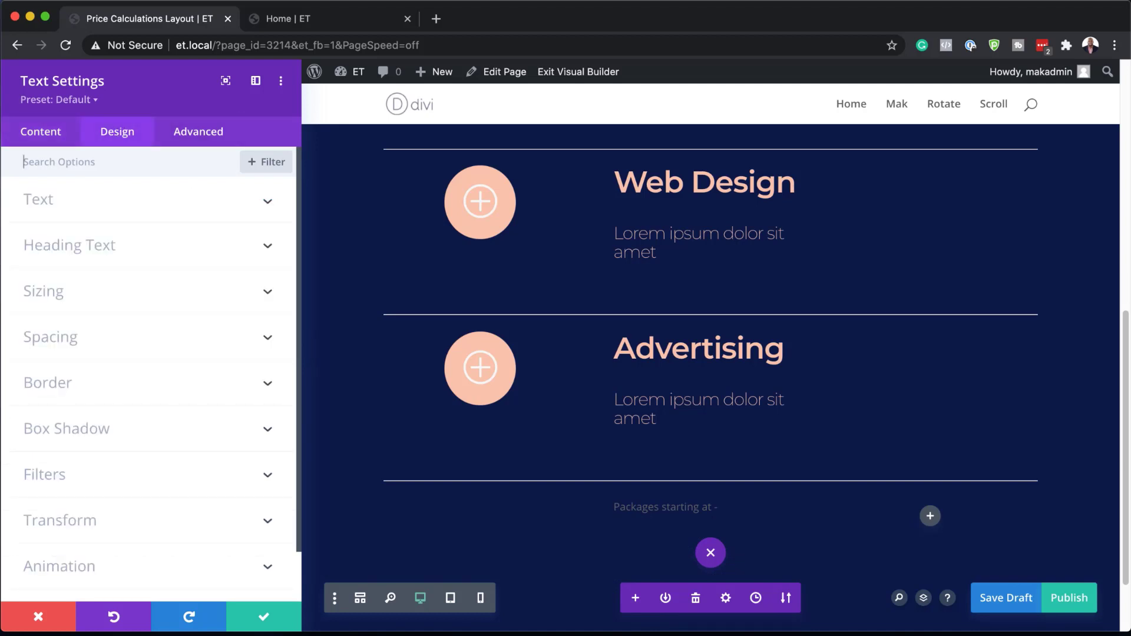
{"action": "left_click", "coordinate": [69, 209]}
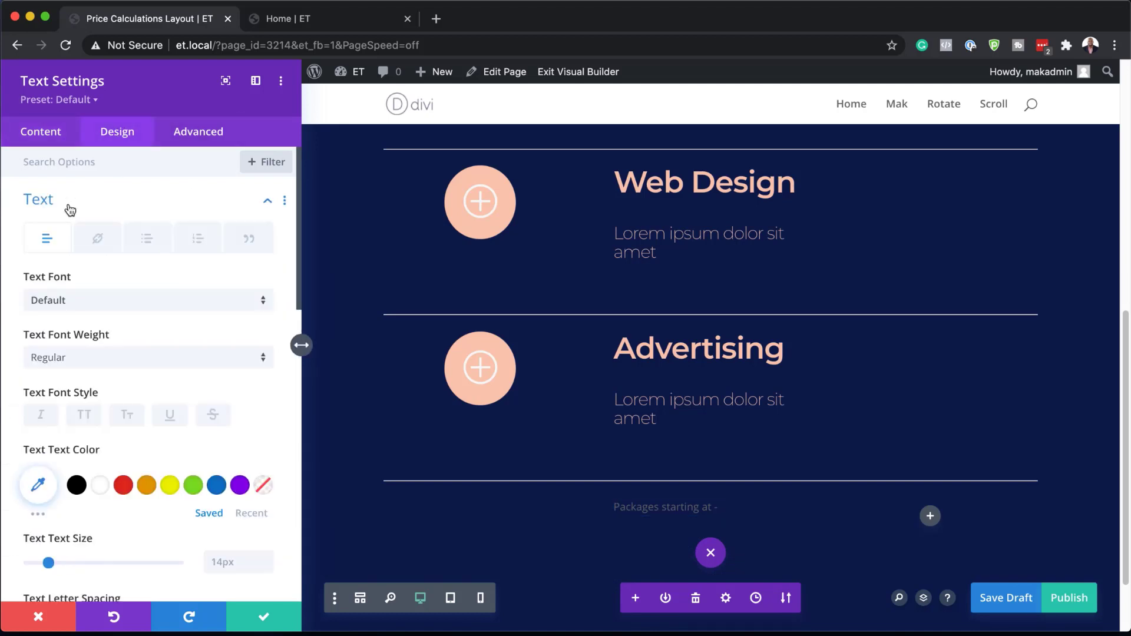
{"action": "left_click", "coordinate": [88, 300]}
{"action": "left_click", "coordinate": [101, 207]}
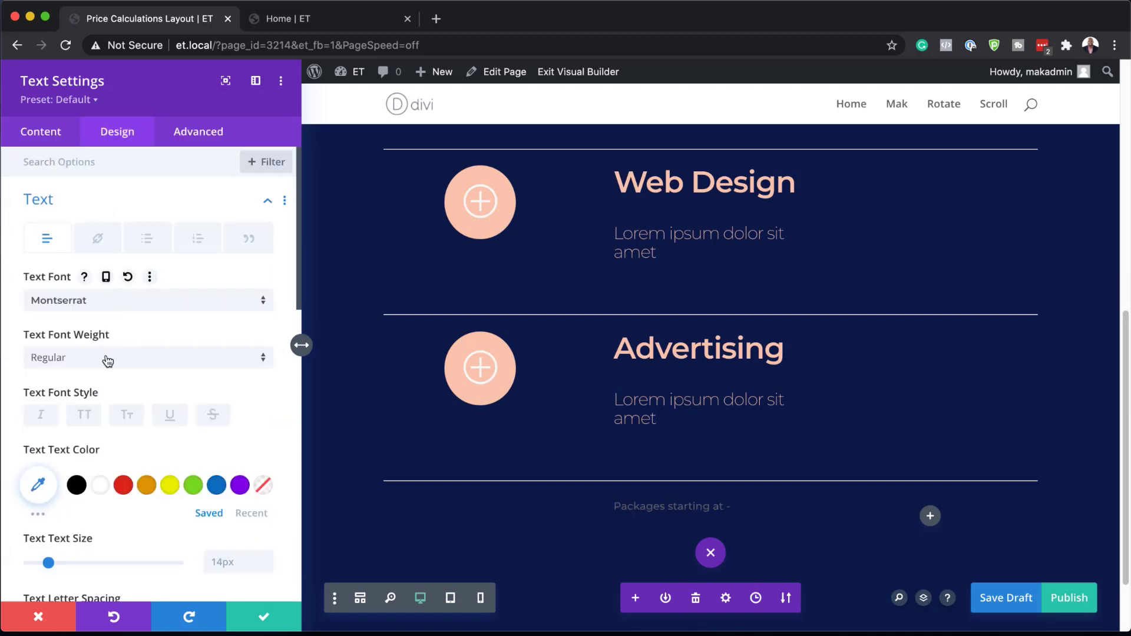
{"action": "left_click", "coordinate": [109, 361]}
{"action": "left_click", "coordinate": [109, 362]}
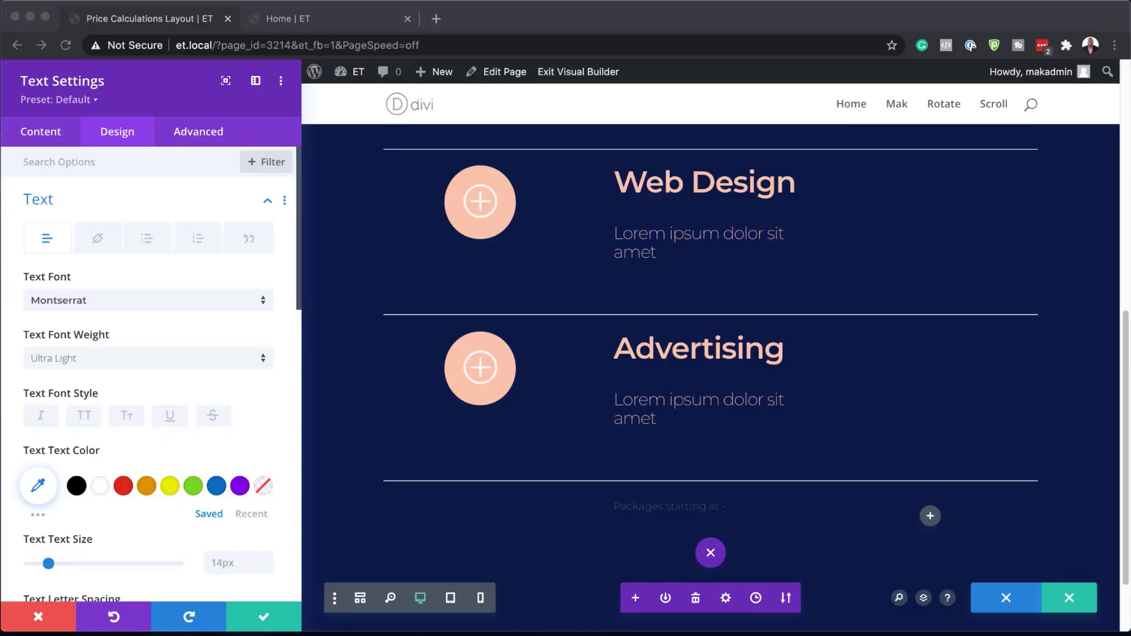
{"action": "left_click", "coordinate": [38, 485]}
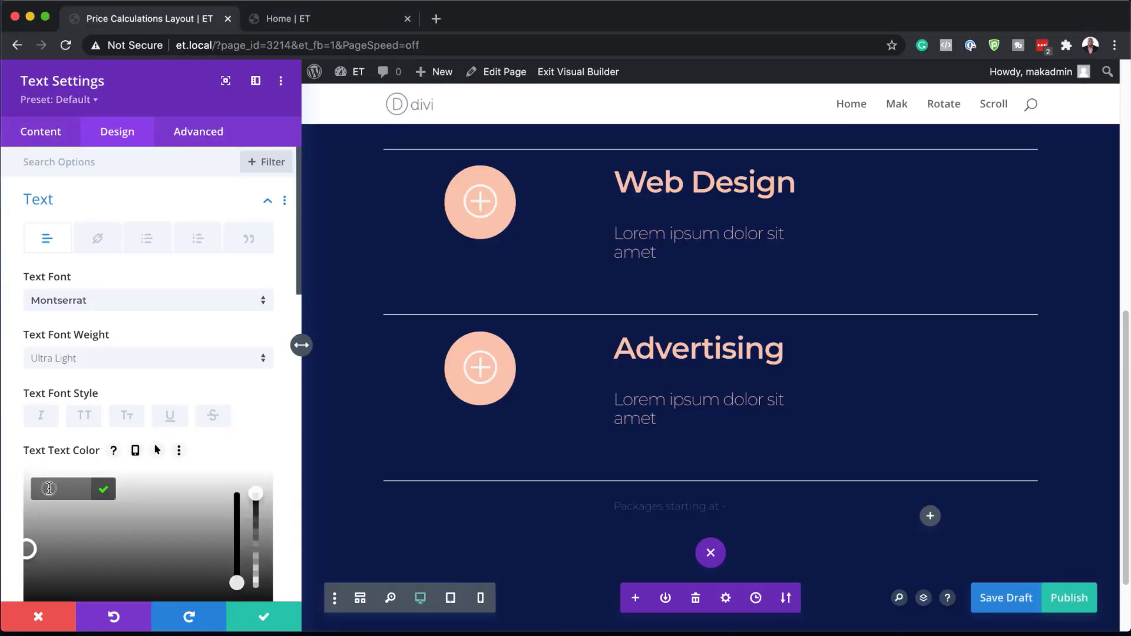
{"action": "type", "text": "#f8c5ac"}
Set the "Packages starting at -" text to 23px size, -1px letter spacing and 1.1em line height, and save the module
{"action": "scroll", "coordinate": [191, 474], "scroll_direction": "down", "scroll_amount": 5}
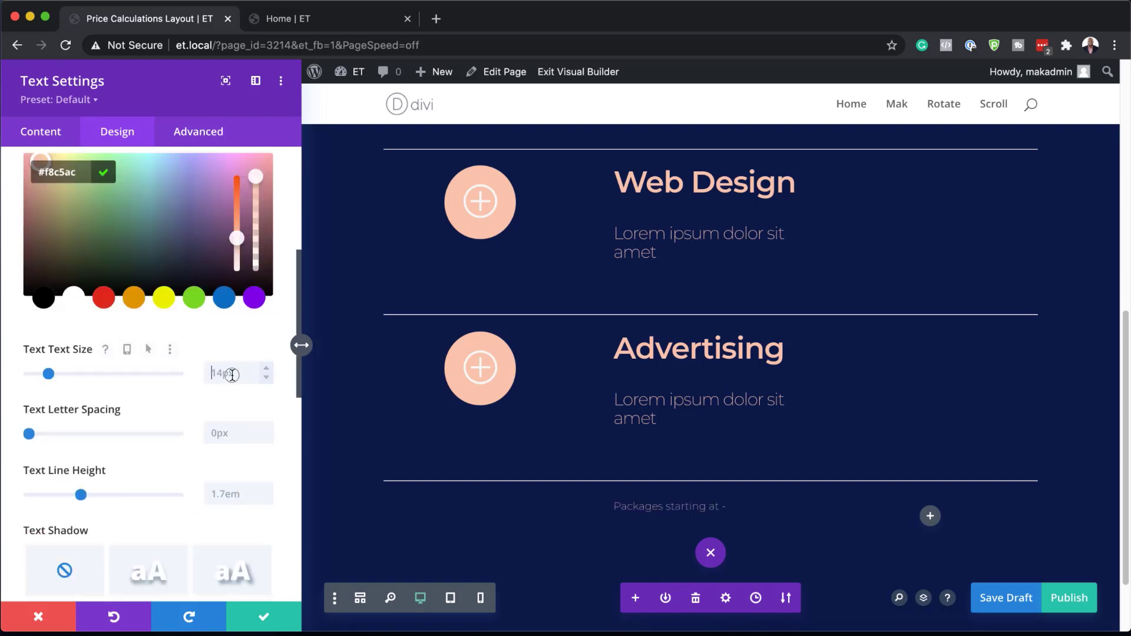
{"action": "left_click", "coordinate": [232, 375]}
{"action": "type", "text": "23"}
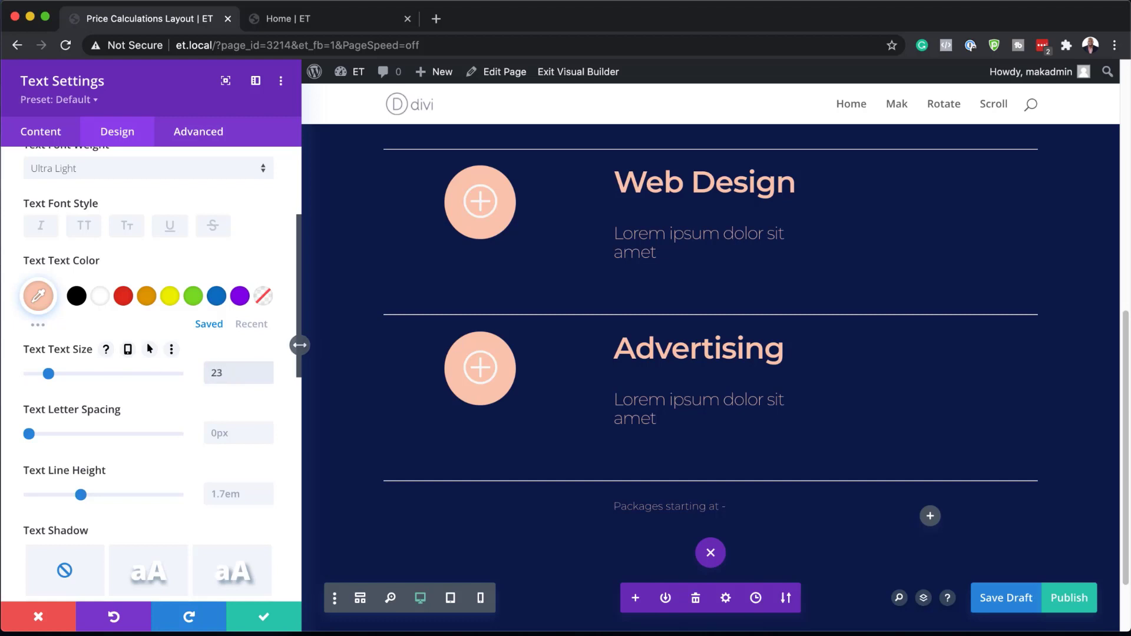
{"action": "key", "text": "Return"}
{"action": "scroll", "coordinate": [226, 430], "scroll_direction": "down", "scroll_amount": 1}
{"action": "left_click", "coordinate": [226, 426]}
{"action": "type", "text": "-1px"}
{"action": "left_click", "coordinate": [236, 492]}
{"action": "type", "text": "1em"}
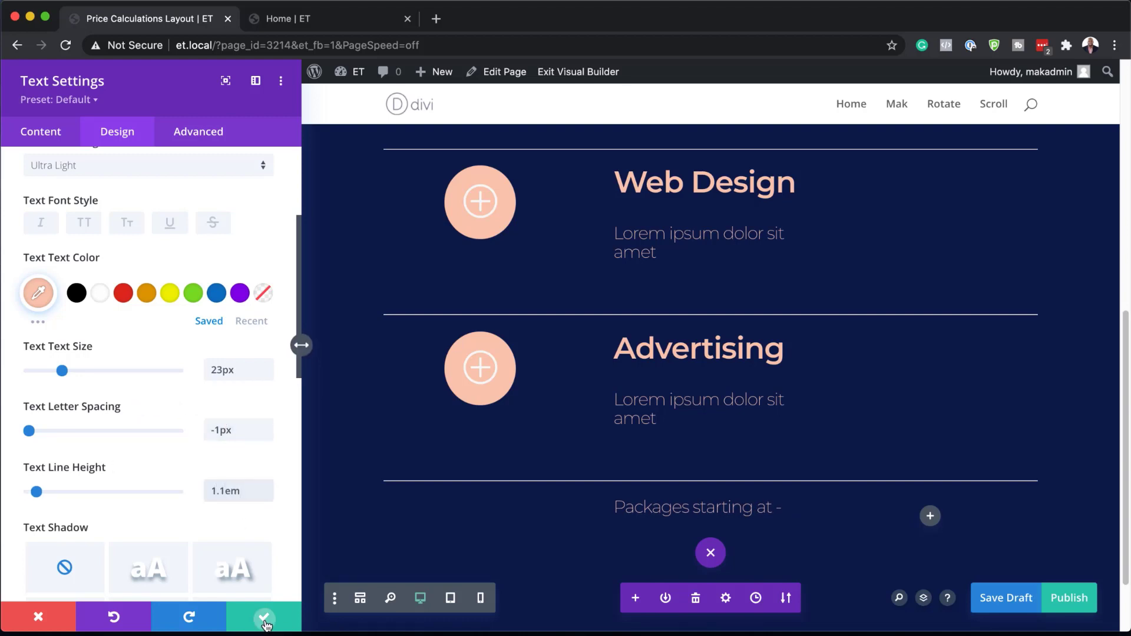
{"action": "left_click", "coordinate": [264, 617]}
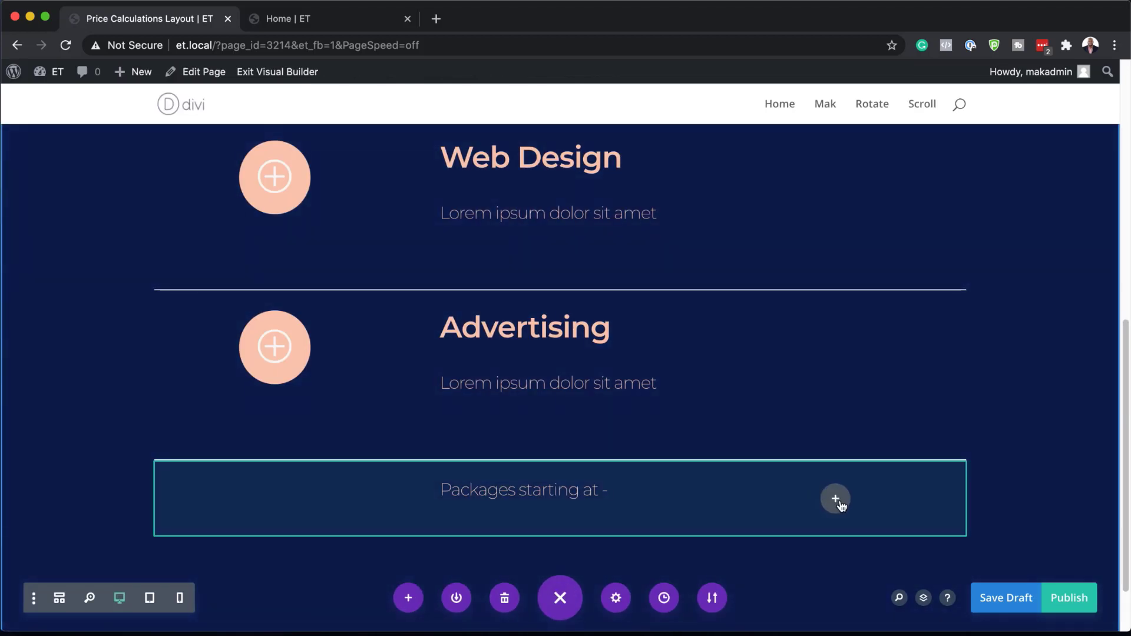
Add a Text module to the third column of the last row and delete its placeholder body text
{"action": "left_click", "coordinate": [837, 501]}
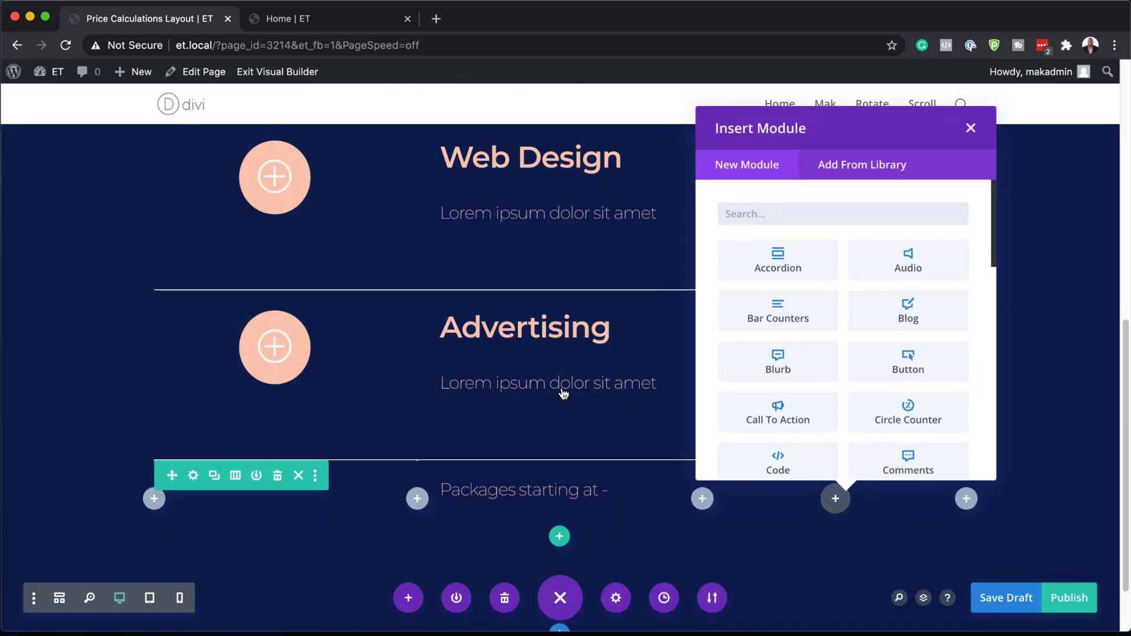
{"action": "type", "text": "text"}
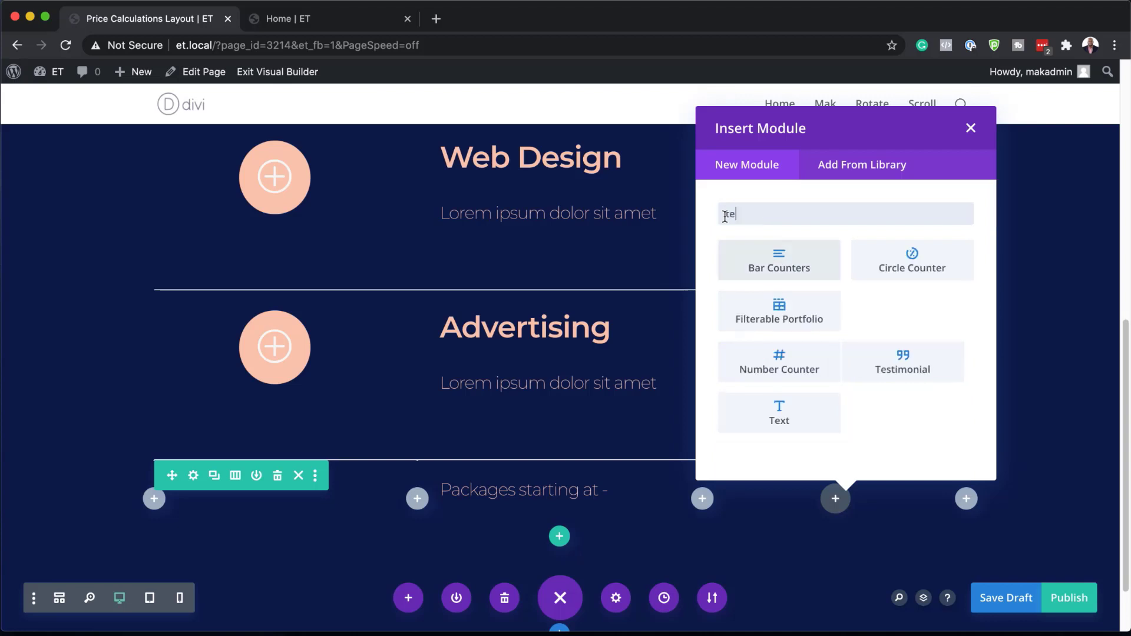
{"action": "left_click", "coordinate": [780, 261]}
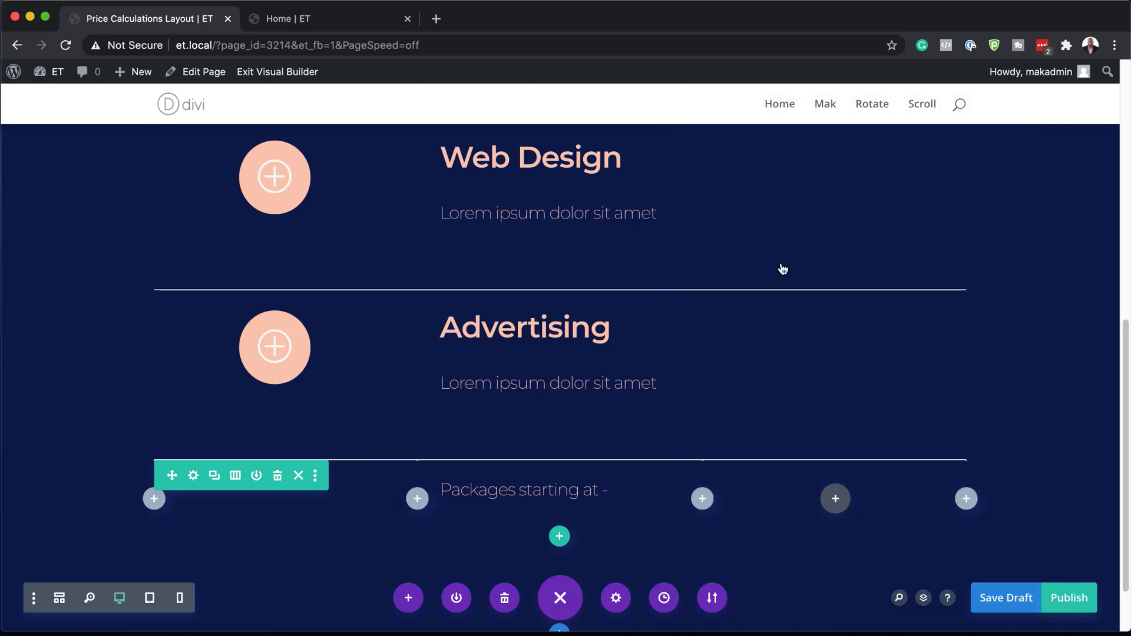
{"action": "left_click_drag", "start_coordinate": [208, 460], "coordinate": [31, 367]}
{"action": "key", "text": "BackSpace"}
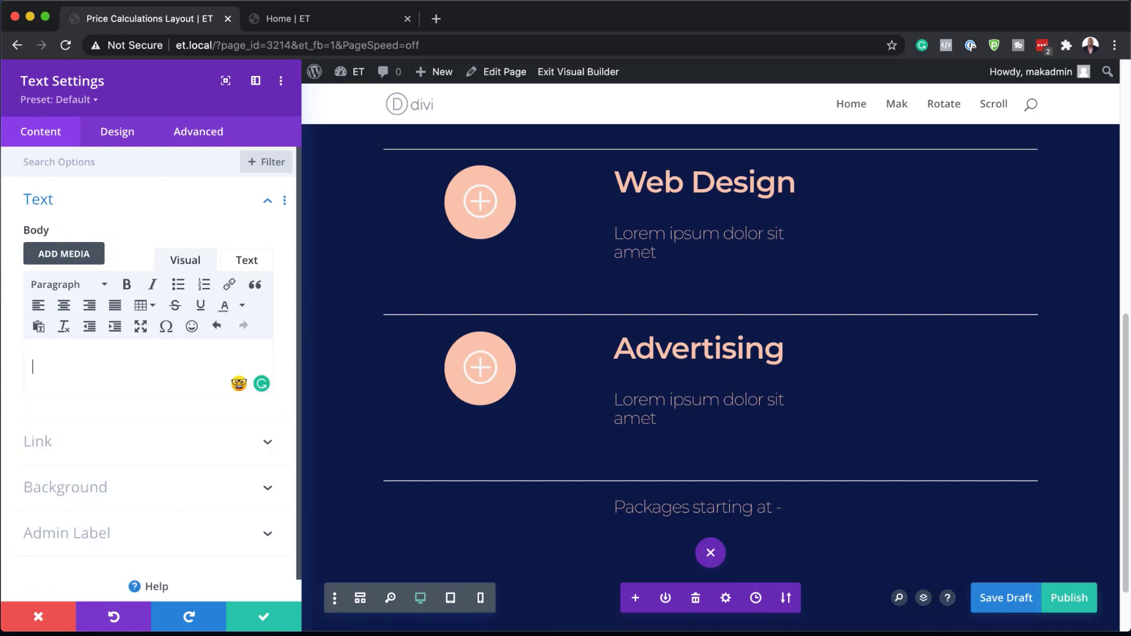
Set the empty text module's font to Montserrat with Heavy weight
{"action": "left_click", "coordinate": [125, 135]}
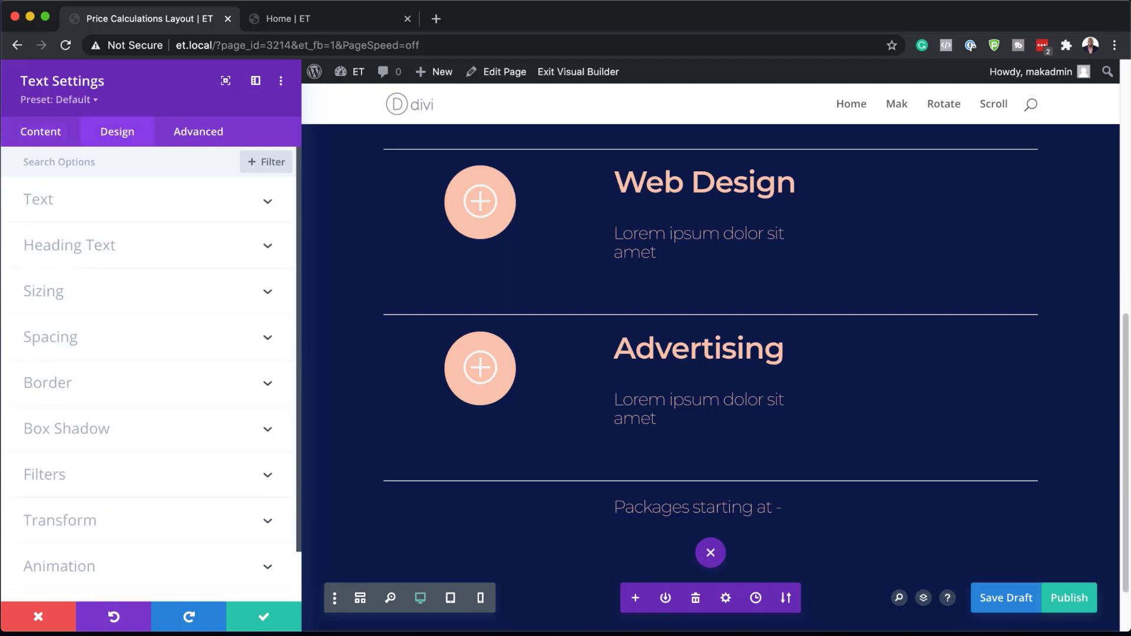
{"action": "left_click", "coordinate": [106, 195]}
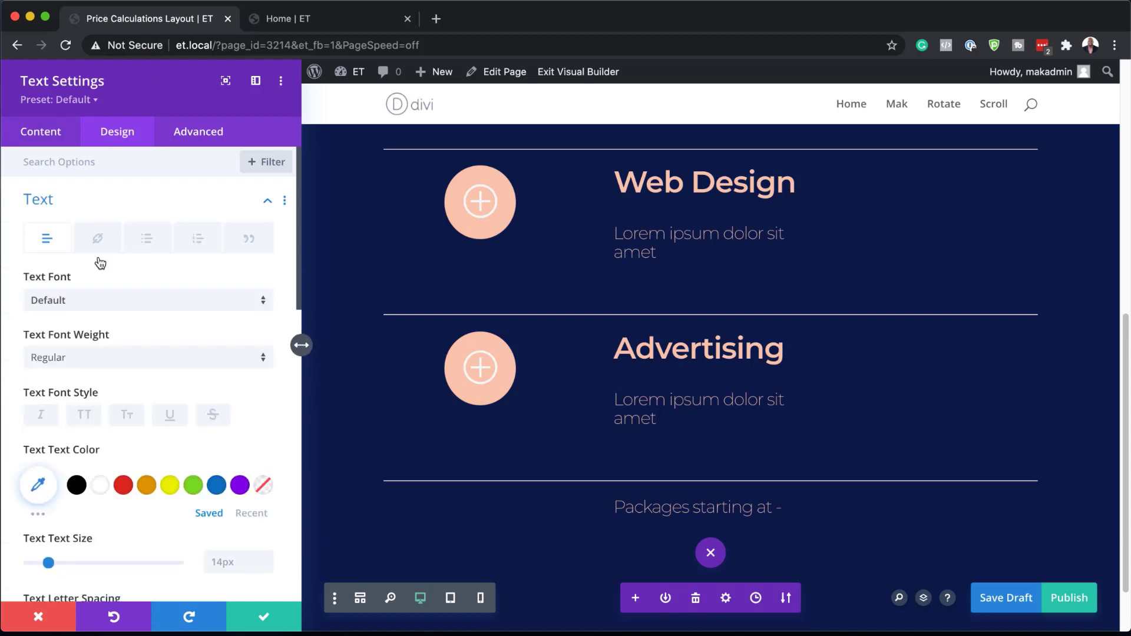
{"action": "left_click", "coordinate": [89, 301]}
{"action": "left_click", "coordinate": [117, 204]}
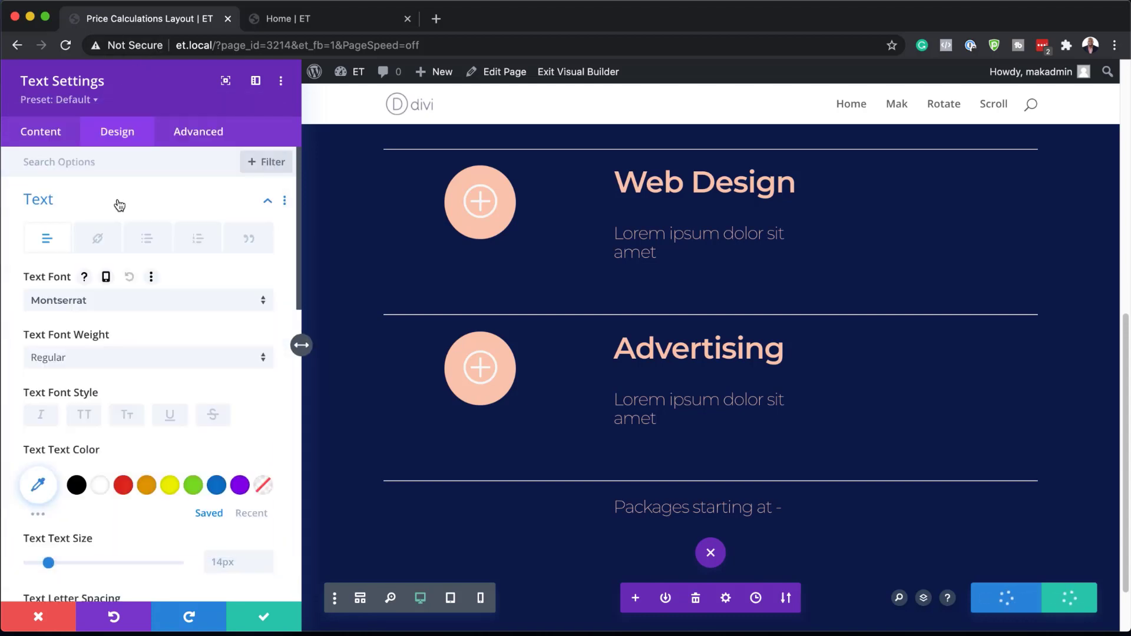
{"action": "left_click", "coordinate": [102, 361]}
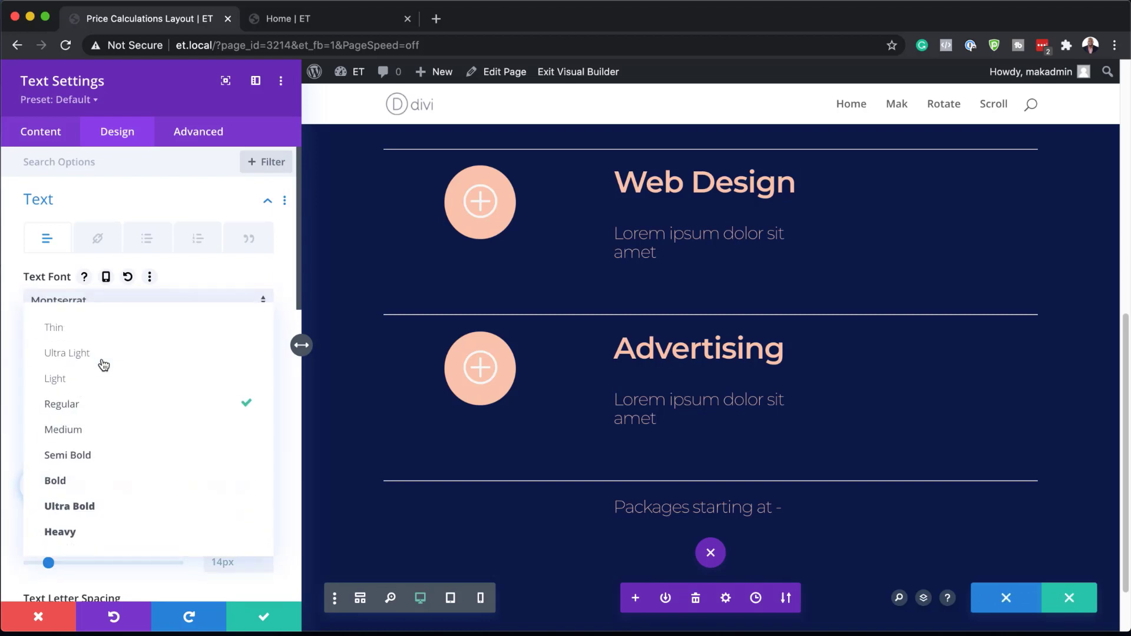
{"action": "left_click", "coordinate": [108, 532]}
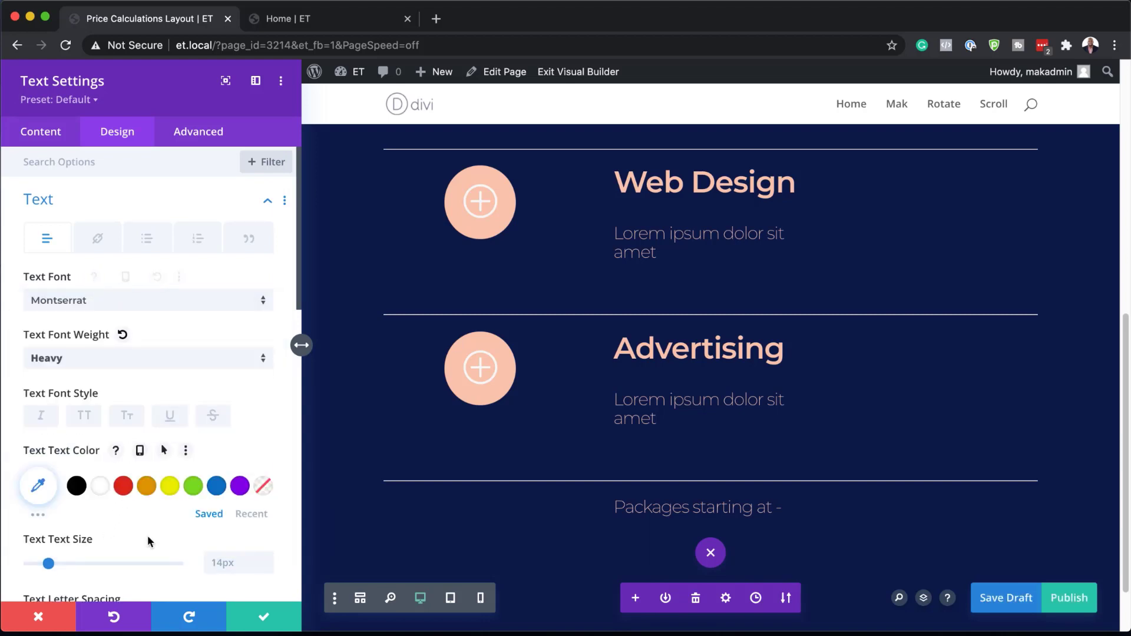
Center the empty text module's text, color it white and set its size to 40px
{"action": "scroll", "coordinate": [148, 536], "scroll_direction": "down", "scroll_amount": 2}
{"action": "scroll", "coordinate": [148, 532], "scroll_direction": "down", "scroll_amount": 10}
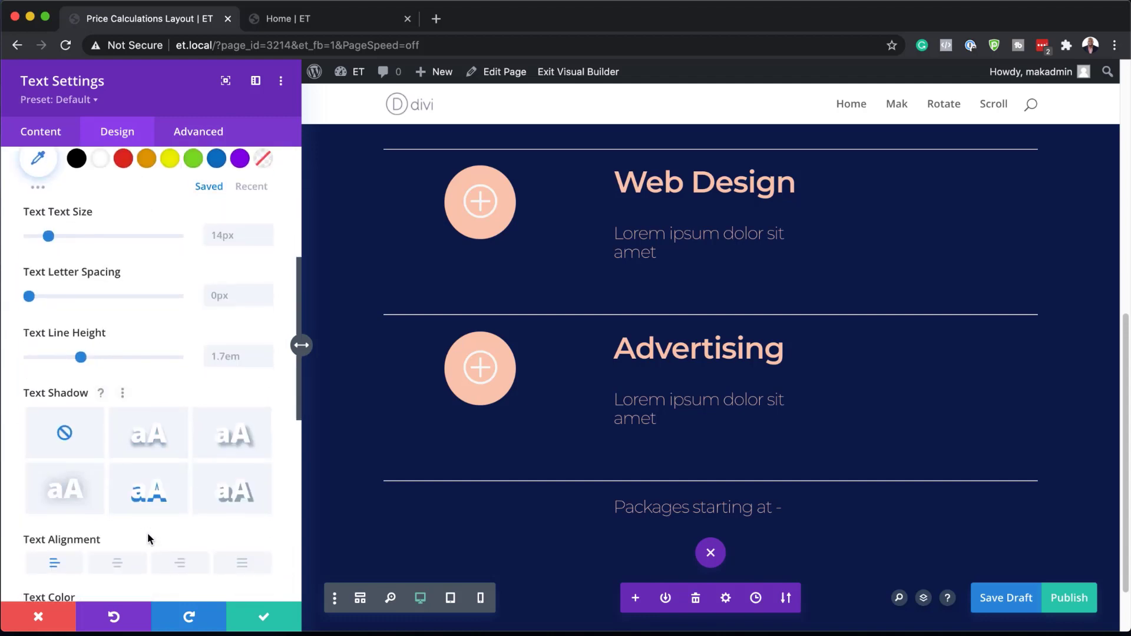
{"action": "left_click", "coordinate": [118, 514]}
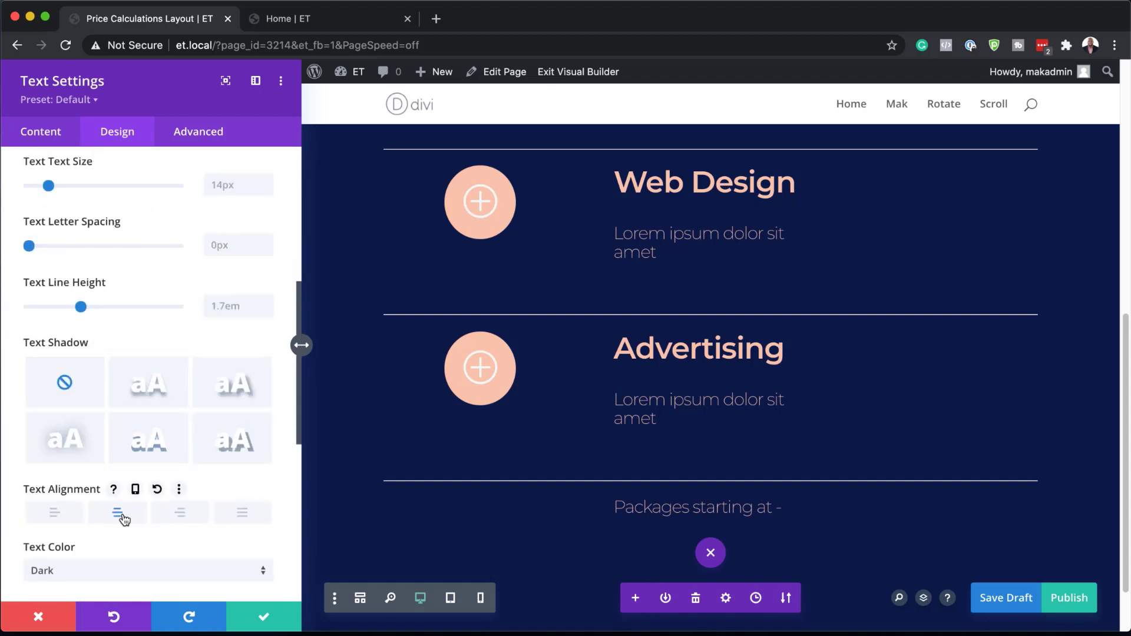
{"action": "scroll", "coordinate": [123, 518], "scroll_direction": "down", "scroll_amount": 5}
{"action": "scroll", "coordinate": [121, 518], "scroll_direction": "up", "scroll_amount": 8}
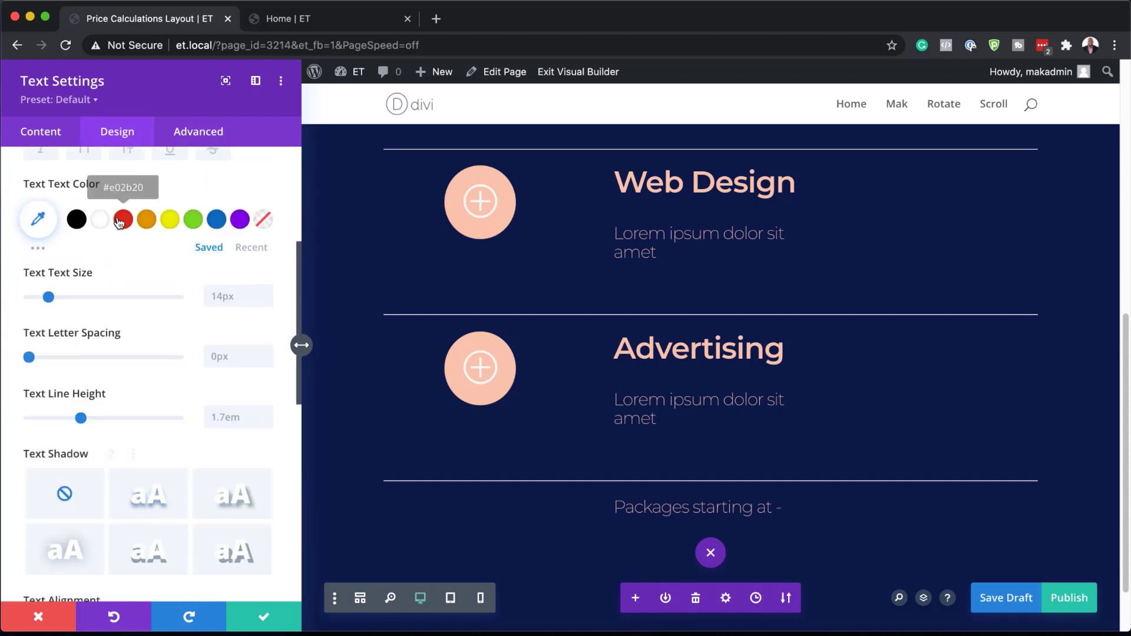
{"action": "left_click", "coordinate": [103, 225]}
{"action": "scroll", "coordinate": [165, 480], "scroll_direction": "down", "scroll_amount": 7}
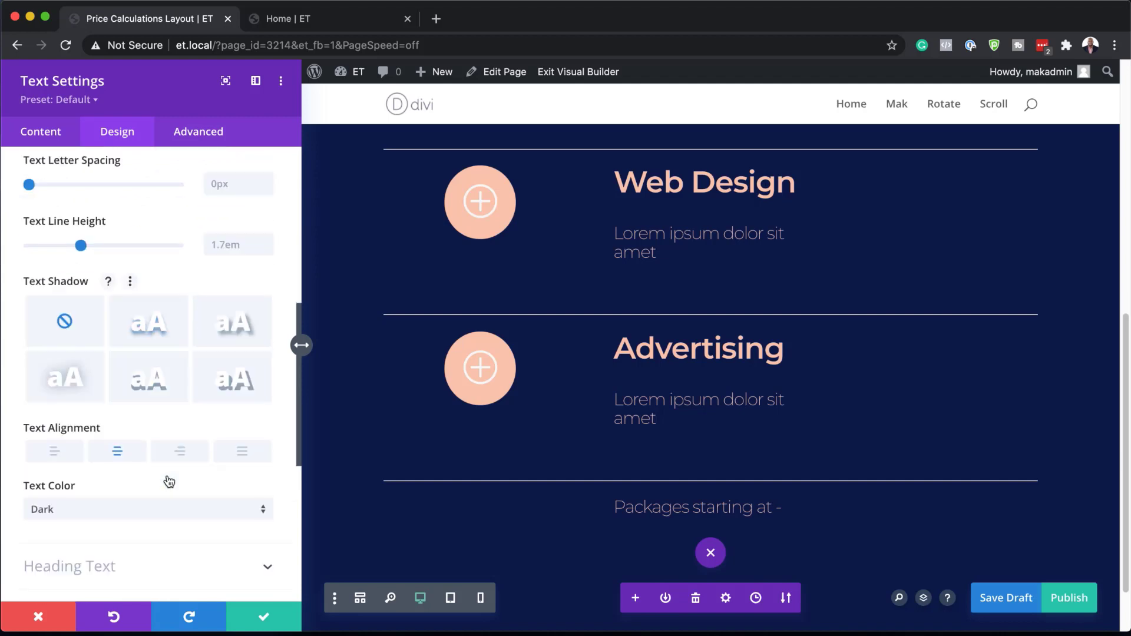
{"action": "scroll", "coordinate": [169, 481], "scroll_direction": "down", "scroll_amount": 2}
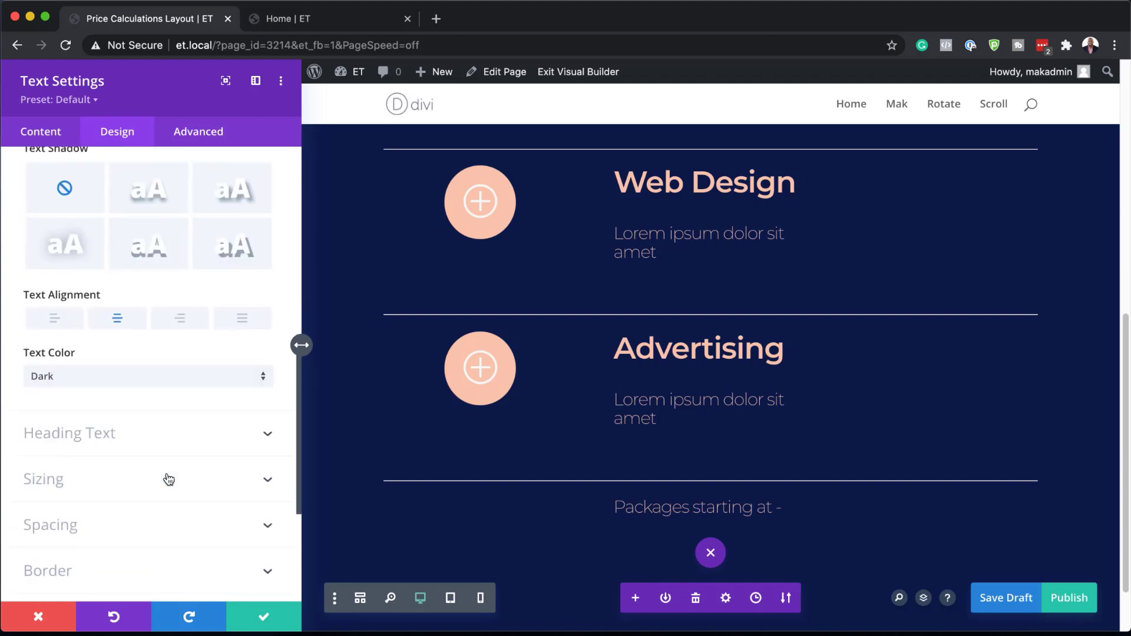
{"action": "scroll", "coordinate": [168, 479], "scroll_direction": "up", "scroll_amount": 7}
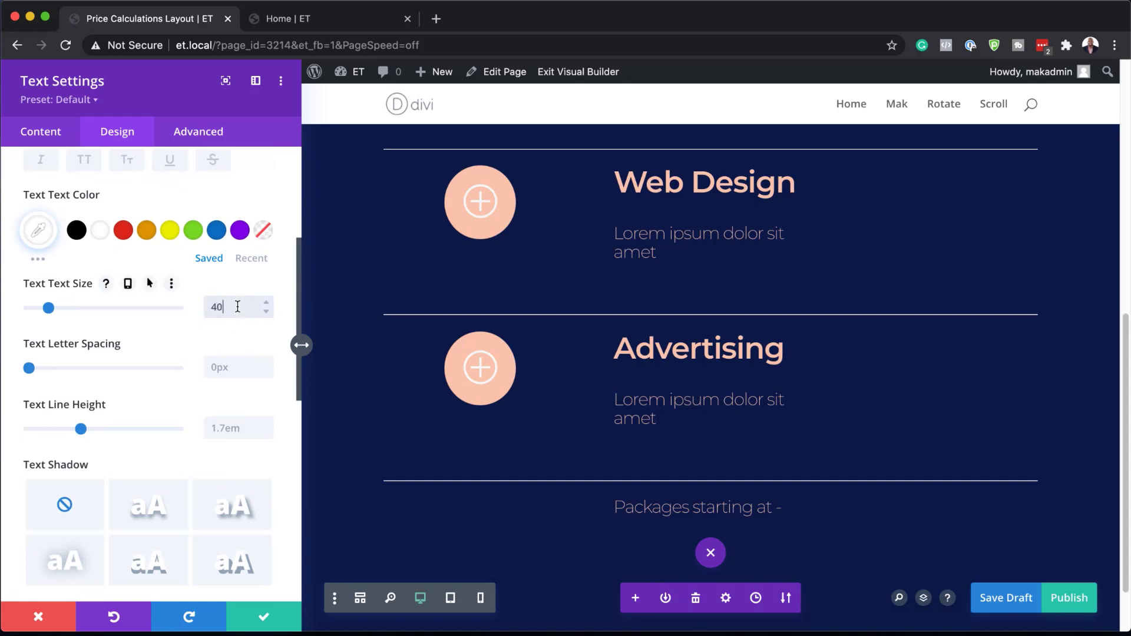
{"action": "key", "text": "Return"}
Set the third-column text module's CSS ID to total-price-cal and save the module
{"action": "key", "text": "super+Tab"}
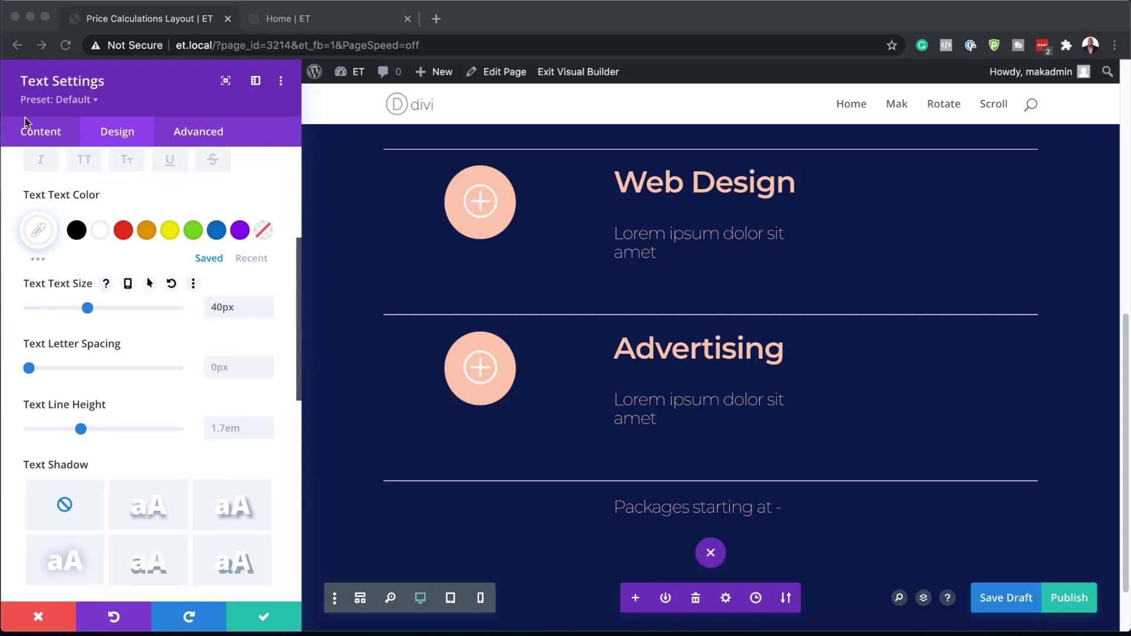
{"action": "key", "text": "super+Tab"}
{"action": "left_click", "coordinate": [211, 133]}
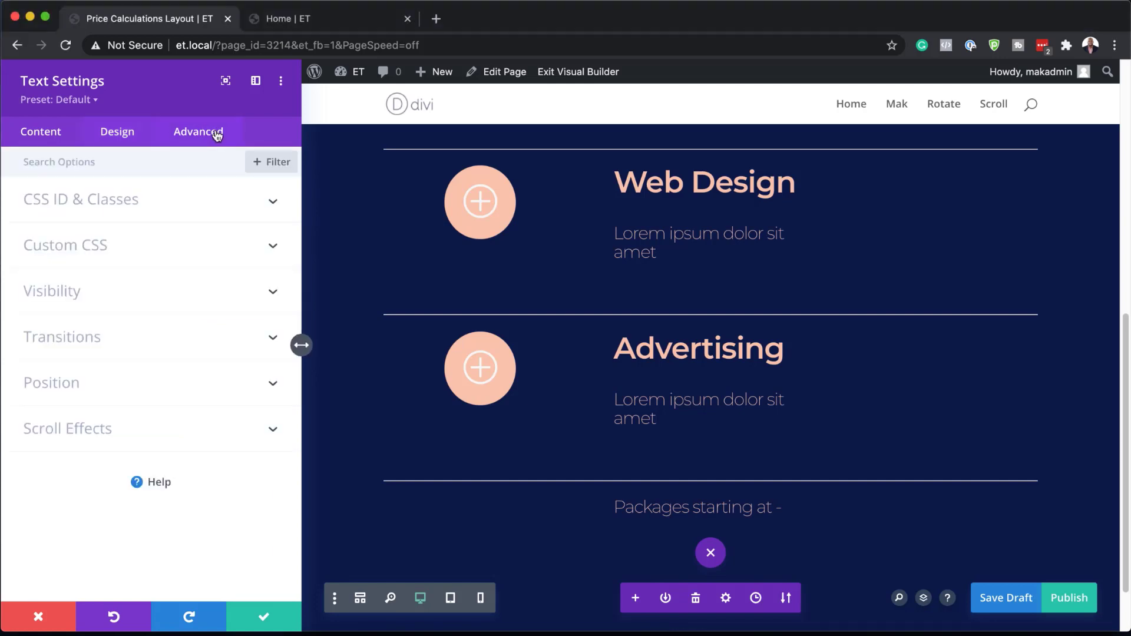
{"action": "left_click", "coordinate": [140, 201]}
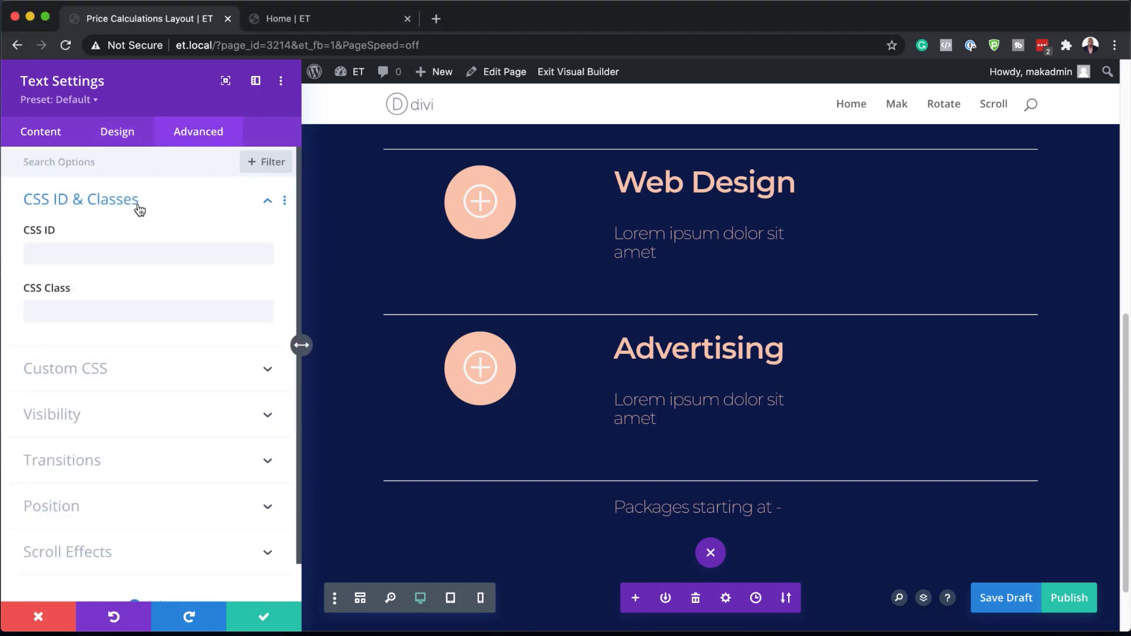
{"action": "left_click", "coordinate": [72, 250]}
{"action": "type", "text": "total-price-cal"}
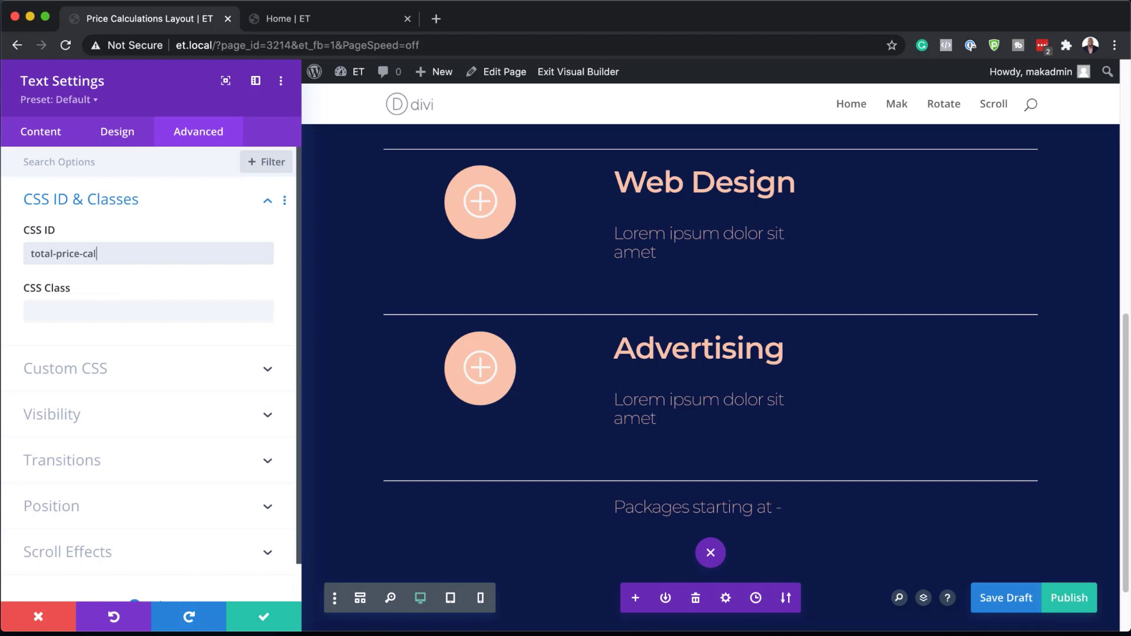
{"action": "left_click", "coordinate": [265, 618]}
Cancel leaving the builder with unsaved changes and publish the price calculations page
{"action": "mouse_move", "coordinate": [46, 74]}
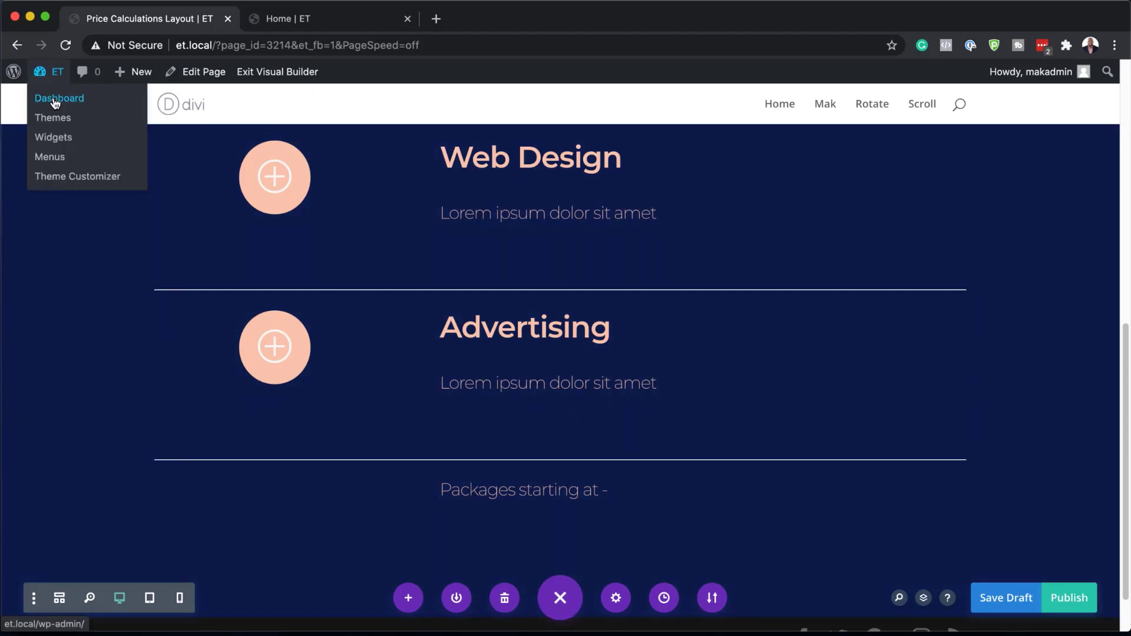
{"action": "left_click", "coordinate": [55, 100]}
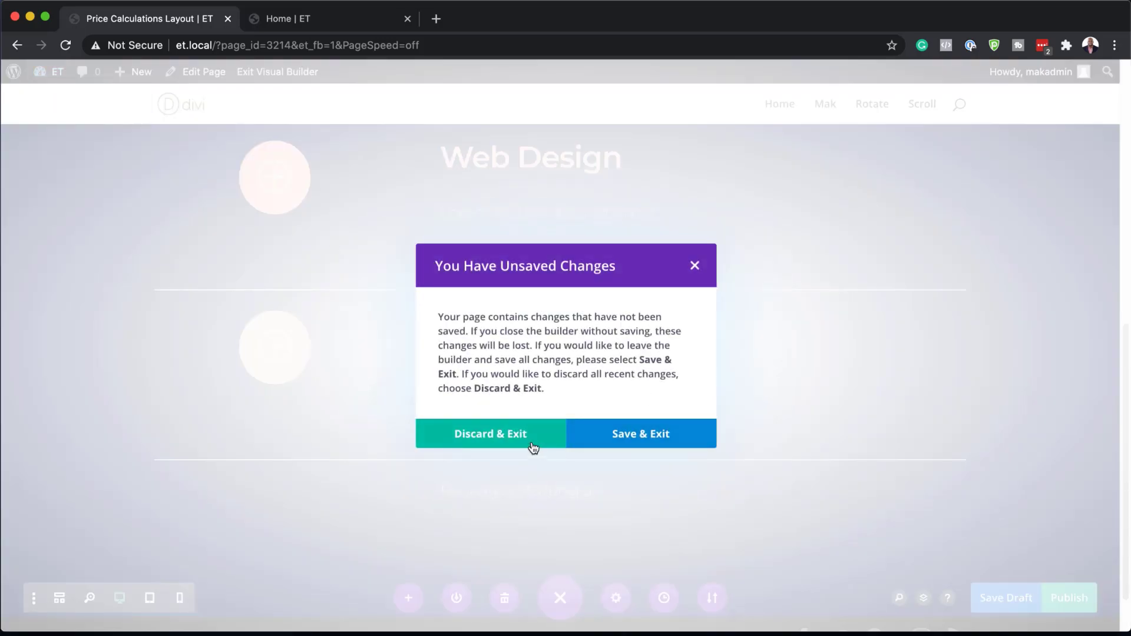
{"action": "left_click", "coordinate": [695, 266]}
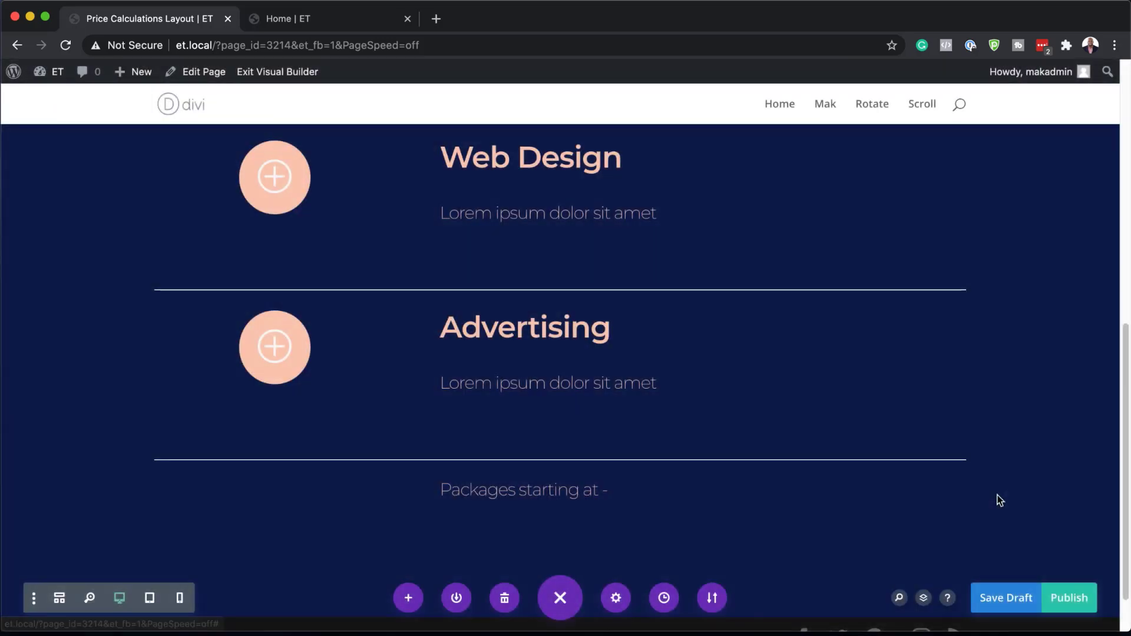
{"action": "left_click", "coordinate": [1071, 599]}
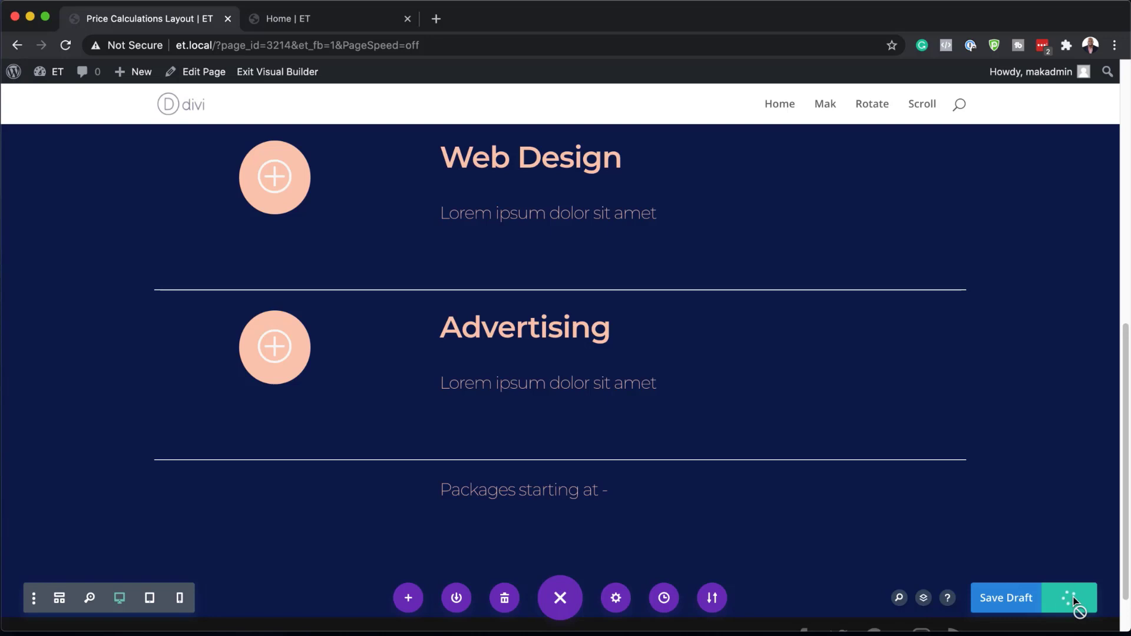
Switch to the WordPress dashboard and open the Integration settings of the Divi Theme Options
{"action": "left_click", "coordinate": [284, 19]}
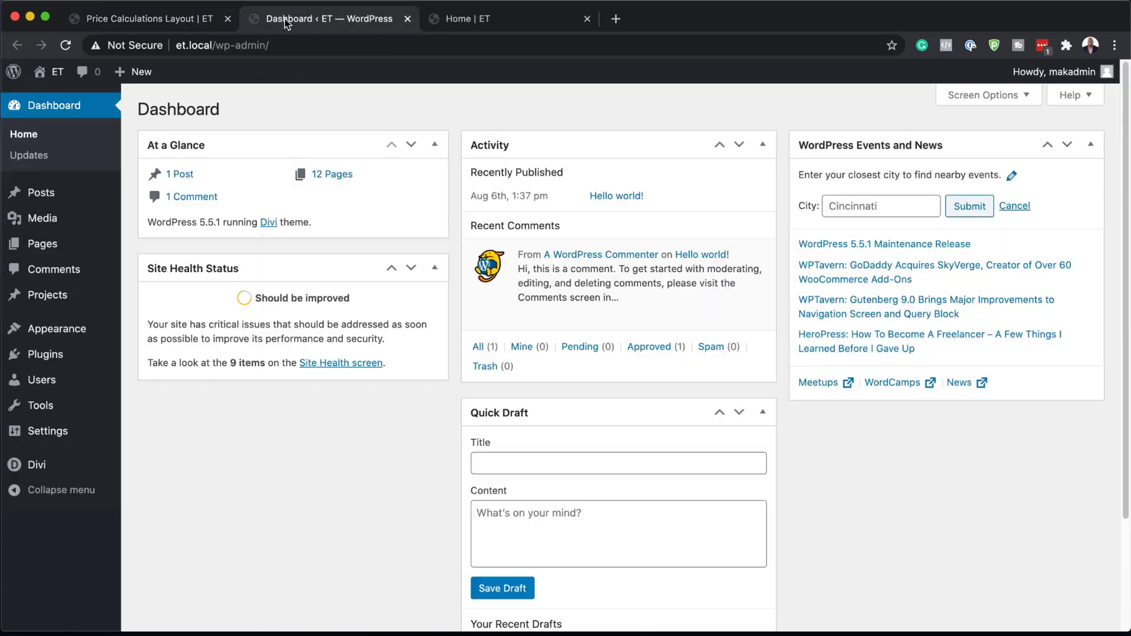
{"action": "mouse_move", "coordinate": [60, 465]}
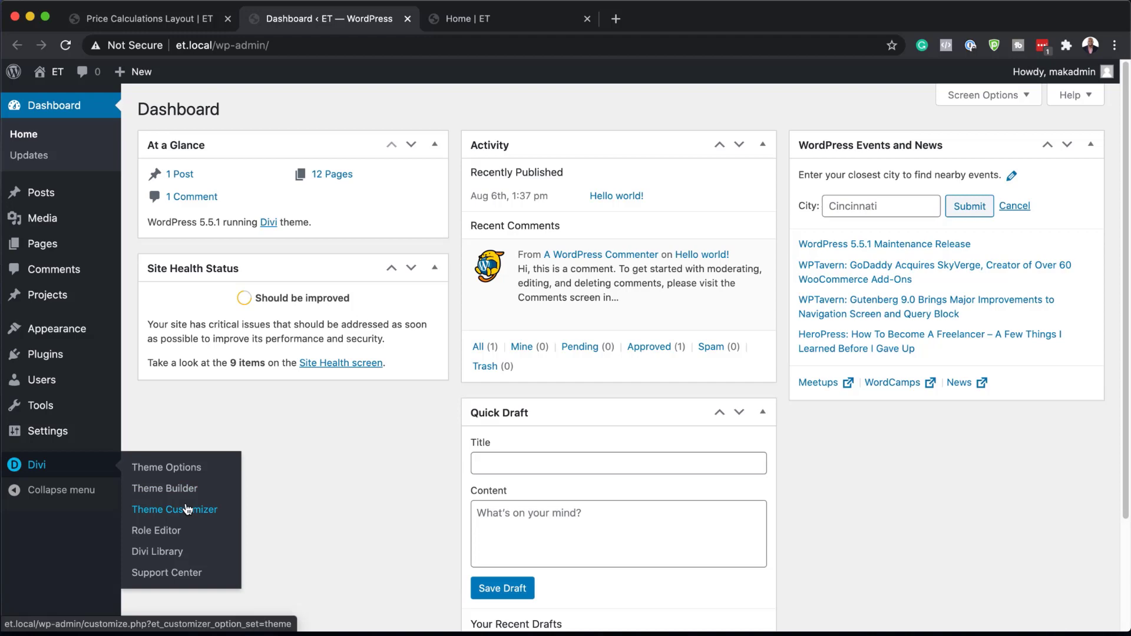
{"action": "left_click", "coordinate": [184, 469]}
{"action": "left_click", "coordinate": [672, 207]}
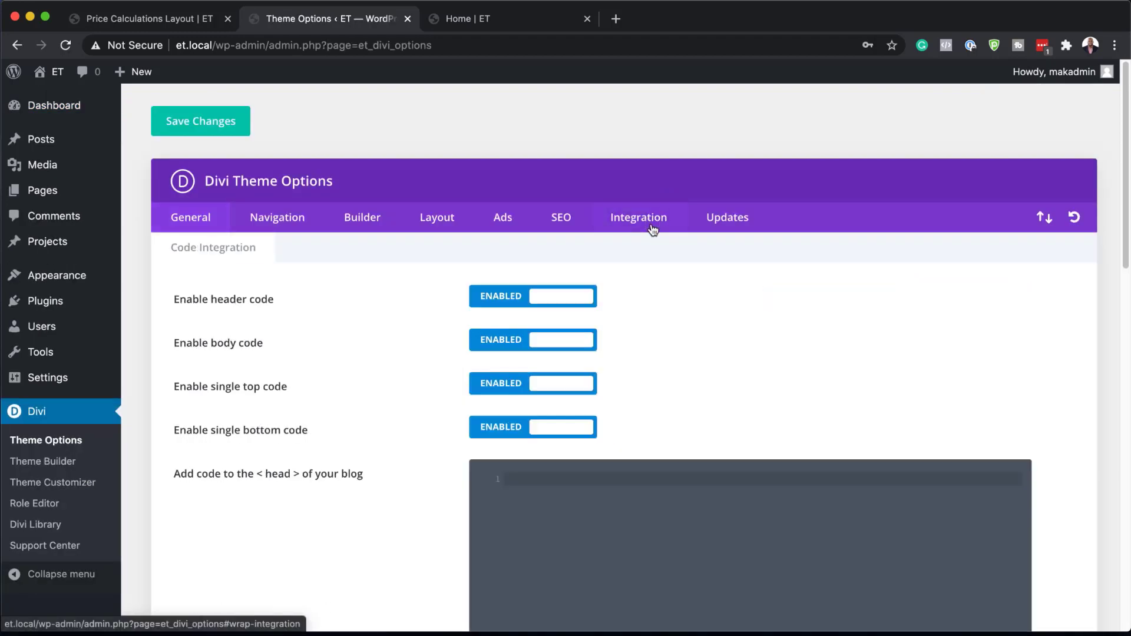
{"action": "scroll", "coordinate": [543, 492], "scroll_direction": "down", "scroll_amount": 2}
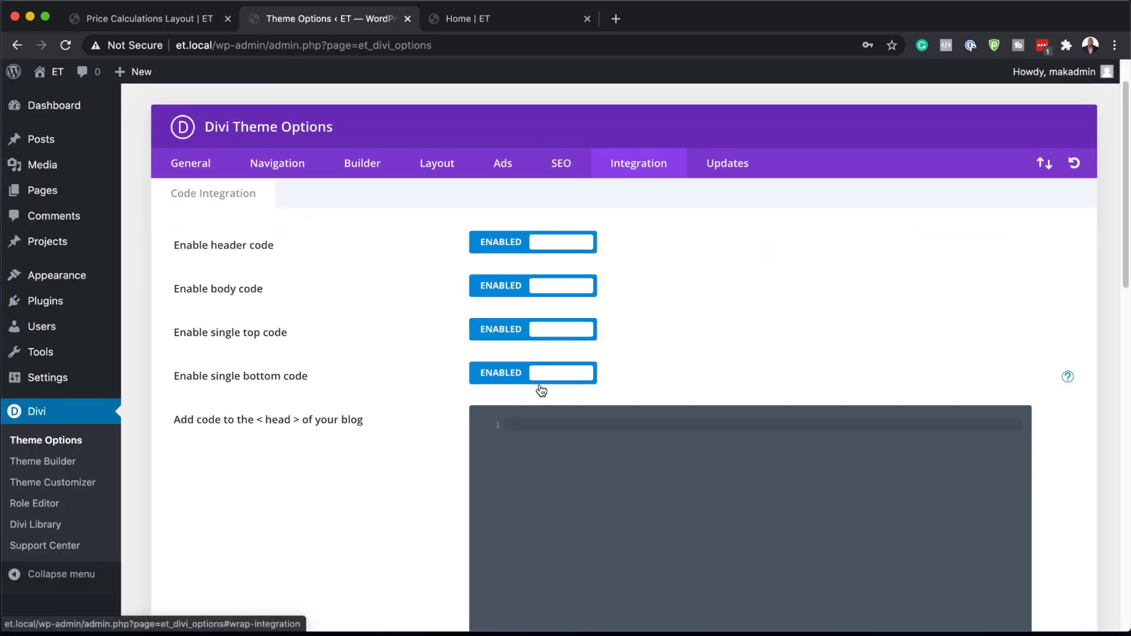
Add opening and closing <script> tags to the blog's head code, with blank lines between them
{"action": "left_click", "coordinate": [532, 426]}
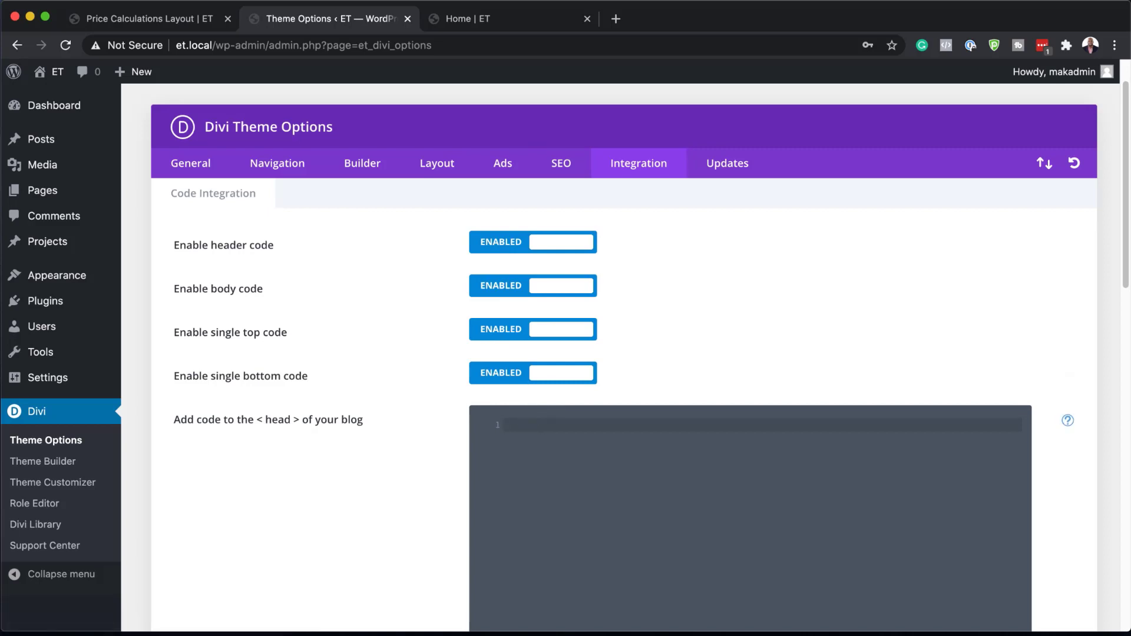
{"action": "type", "text": "<"}
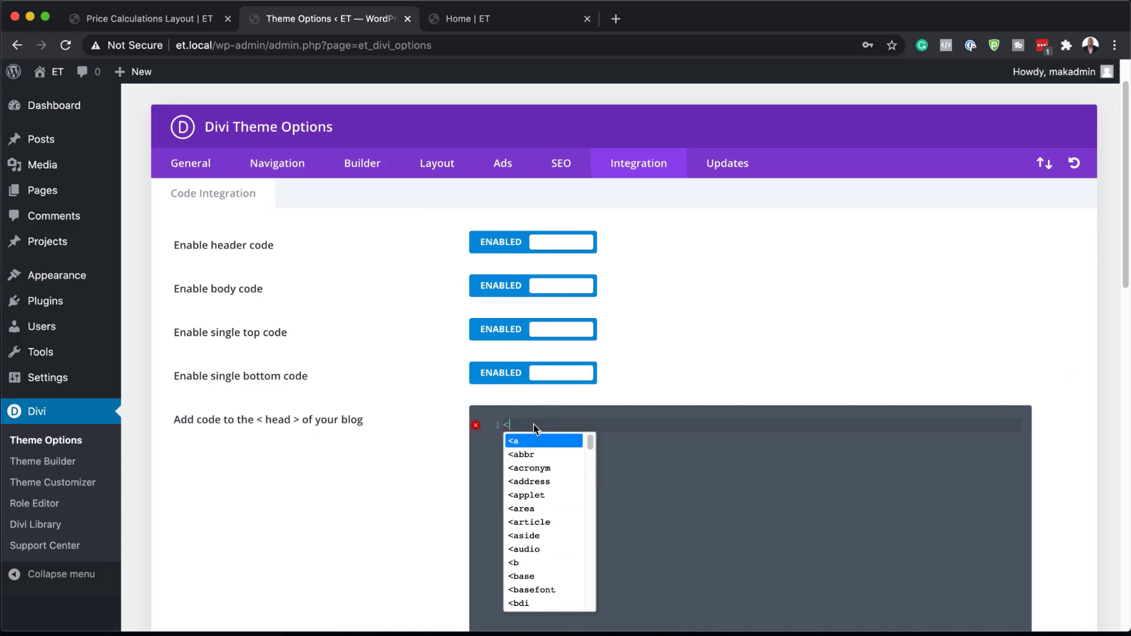
{"action": "type", "text": "script> <"}
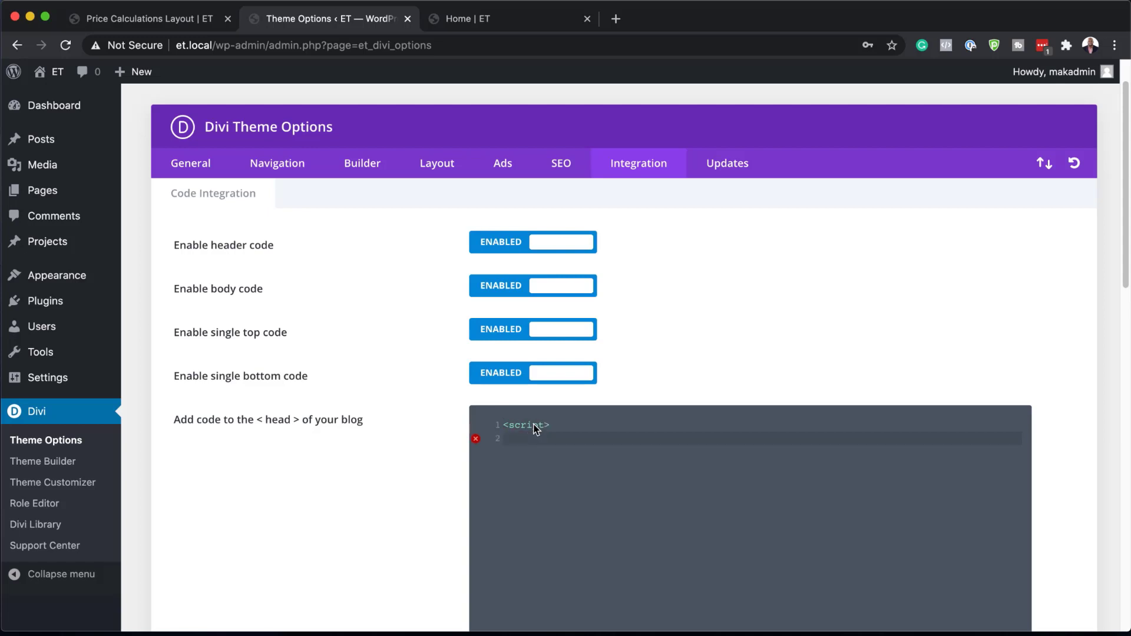
{"action": "type", "text": "/script>"}
{"action": "left_click", "coordinate": [562, 426]}
{"action": "key", "text": "Return"}
{"action": "key", "text": "Return"}
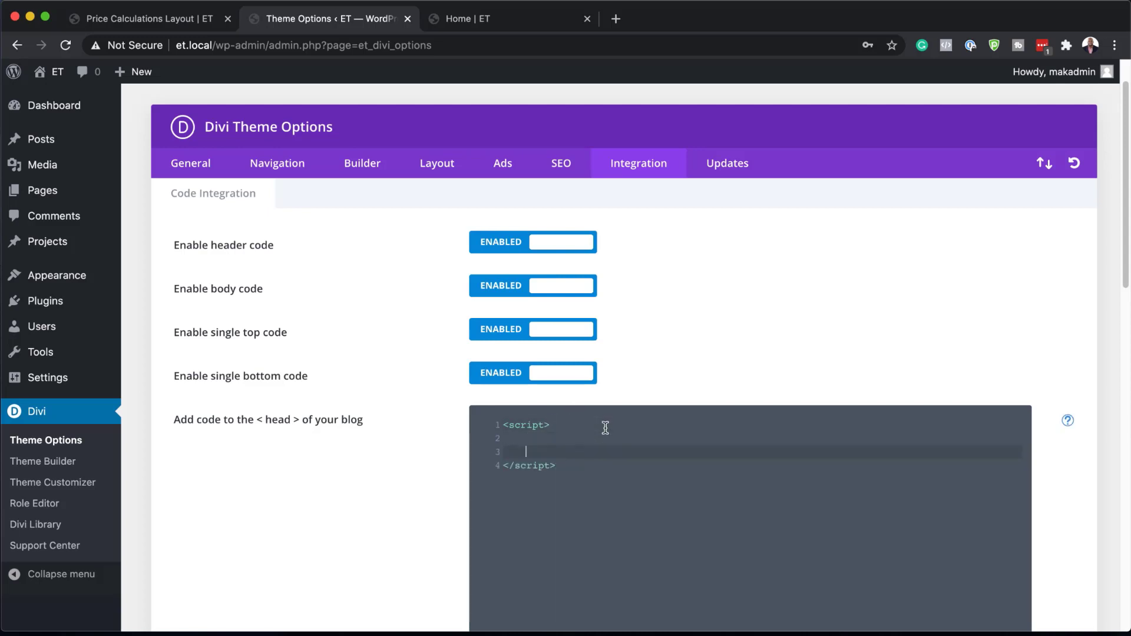
Paste the copied price calculation code between the script tags and save the theme options
{"action": "key", "text": "Return"}
{"action": "key", "text": "super+v"}
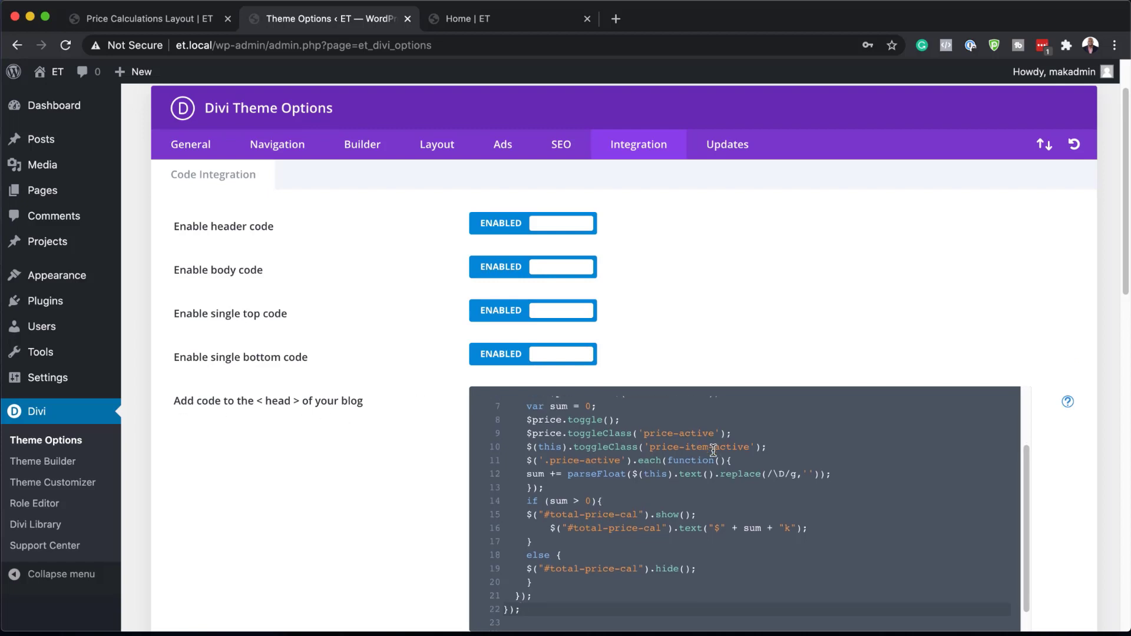
{"action": "scroll", "coordinate": [453, 454], "scroll_direction": "down", "scroll_amount": 15}
{"action": "left_click", "coordinate": [214, 567]}
Return to the Price Calculations Layout page and exit the Visual Builder
{"action": "left_click", "coordinate": [182, 23]}
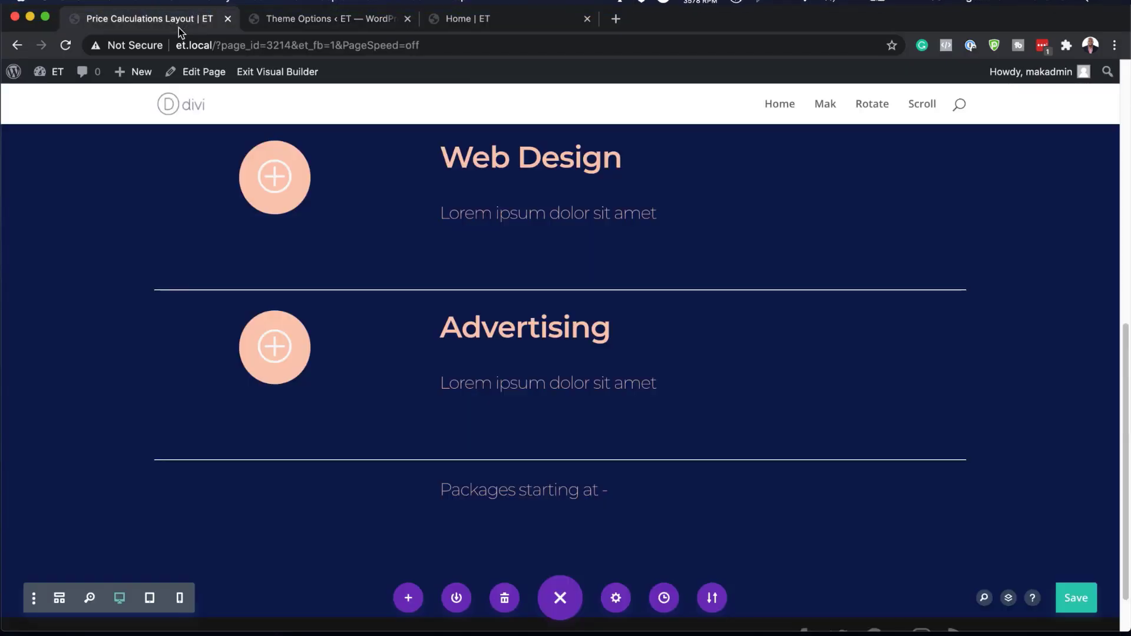
{"action": "scroll", "coordinate": [374, 410], "scroll_direction": "up", "scroll_amount": 3}
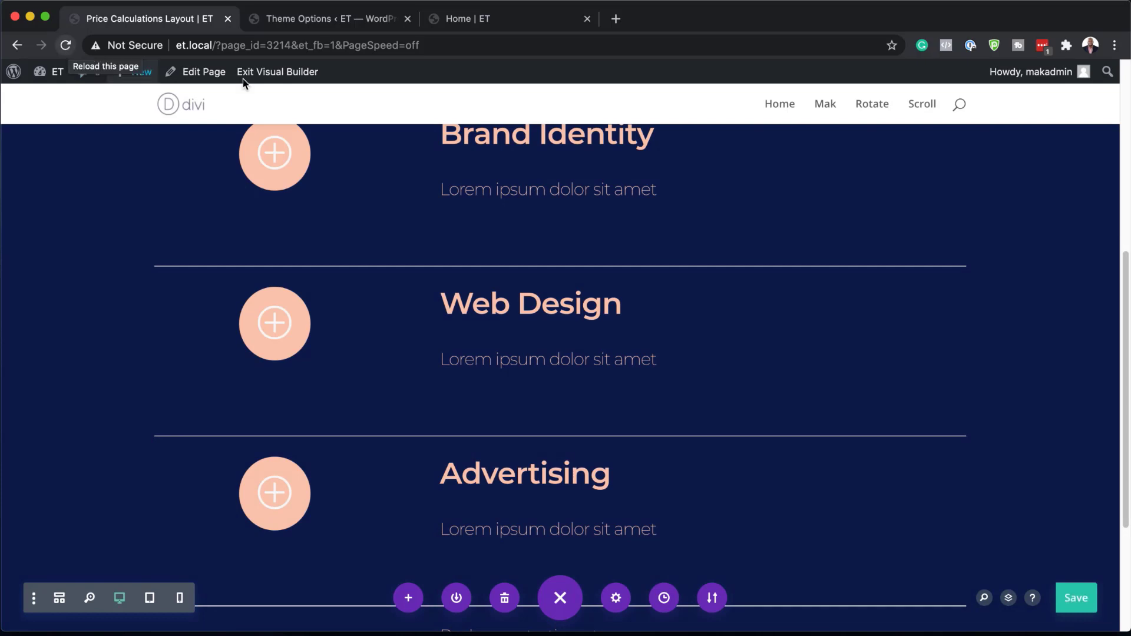
{"action": "left_click", "coordinate": [287, 80]}
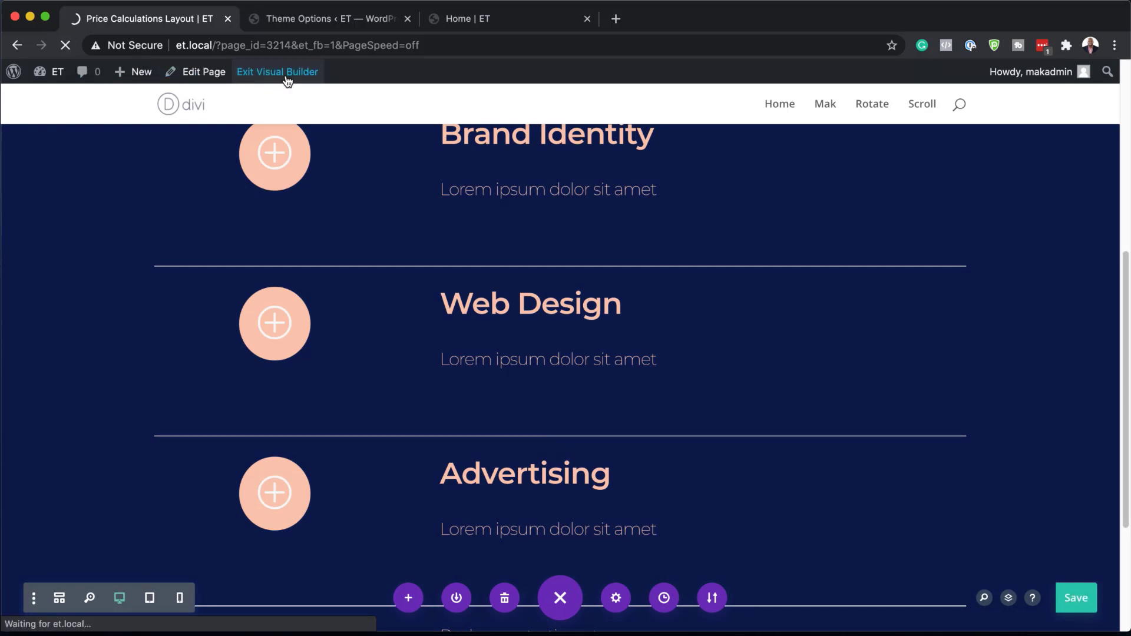
Switch to the finished Home page and examine the Advertising service's price and the packages total
{"action": "key", "text": "super+3"}
{"action": "scroll", "coordinate": [274, 304], "scroll_direction": "down", "scroll_amount": 3}
{"action": "scroll", "coordinate": [274, 304], "scroll_direction": "down", "scroll_amount": 4}
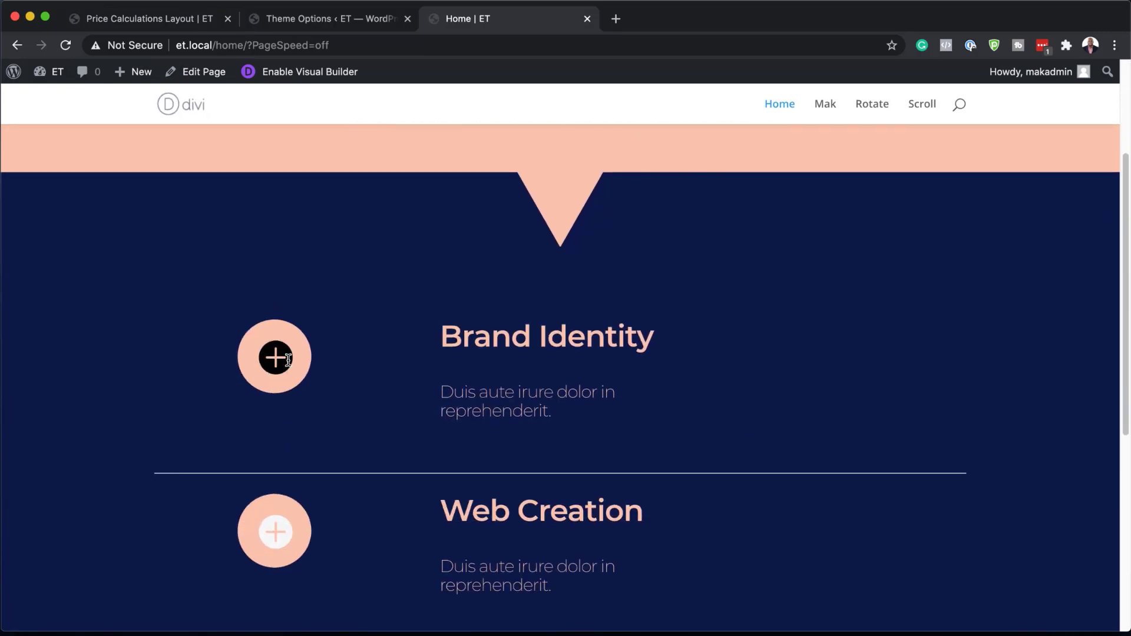
{"action": "scroll", "coordinate": [301, 480], "scroll_direction": "down", "scroll_amount": 2}
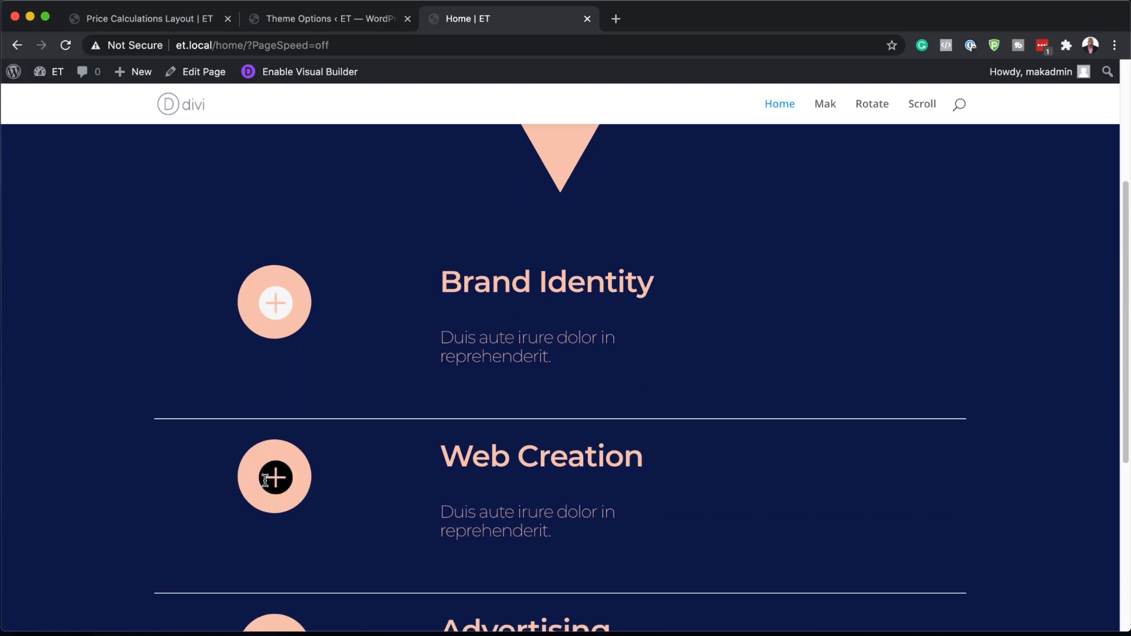
{"action": "scroll", "coordinate": [359, 488], "scroll_direction": "down", "scroll_amount": 5}
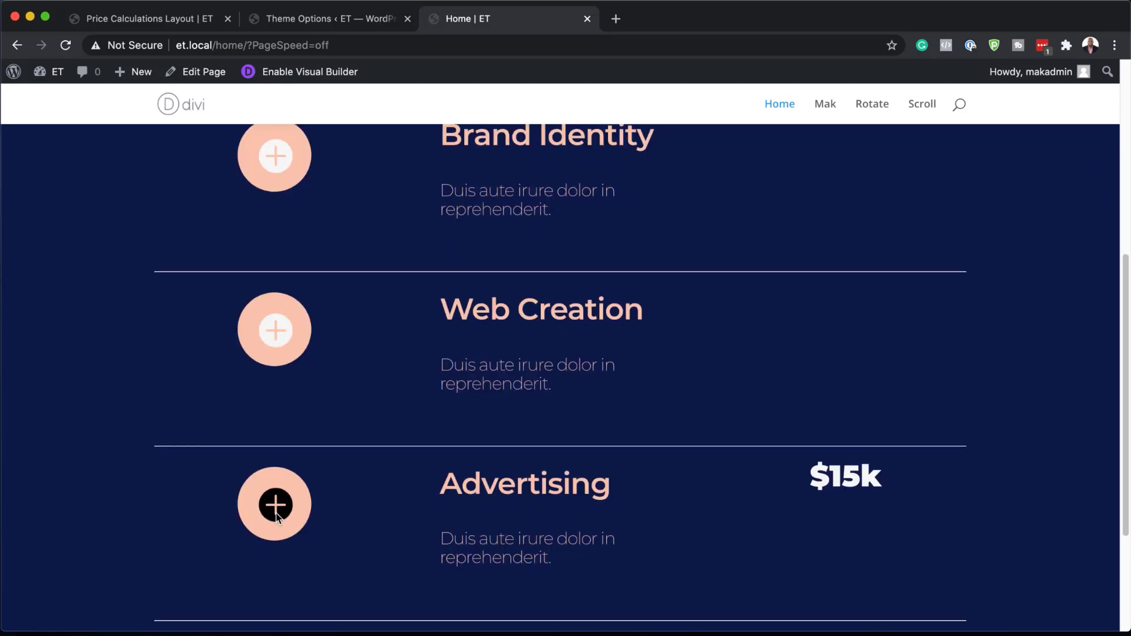
{"action": "scroll", "coordinate": [354, 511], "scroll_direction": "down", "scroll_amount": 4}
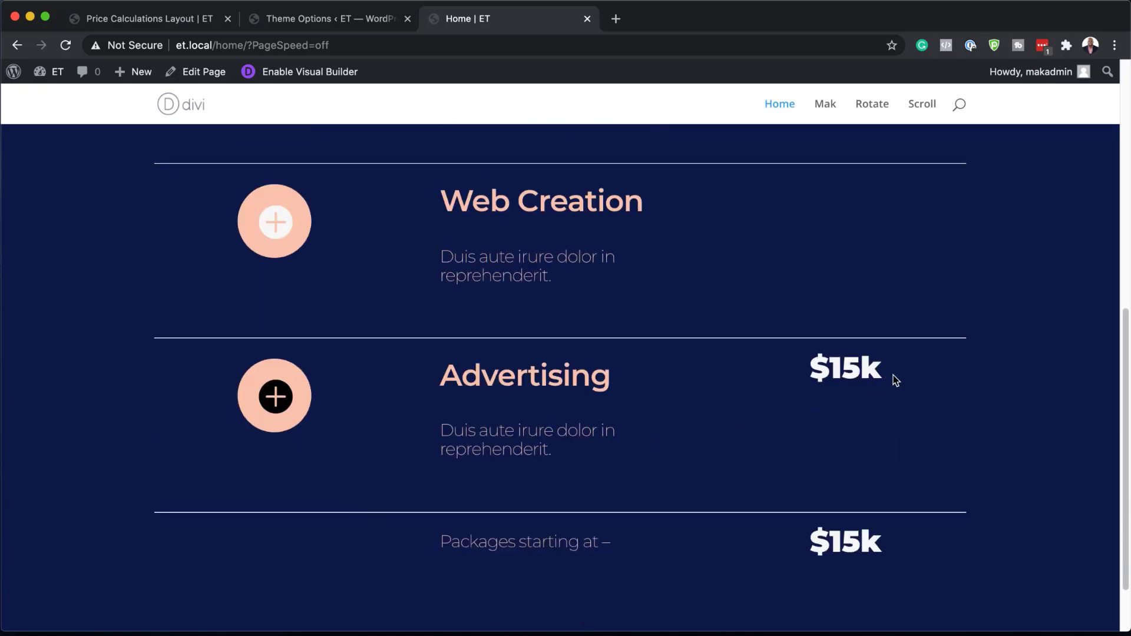
Select the Web Creation and Brand Identity services on the Home page and check the packages total
{"action": "left_click", "coordinate": [286, 222]}
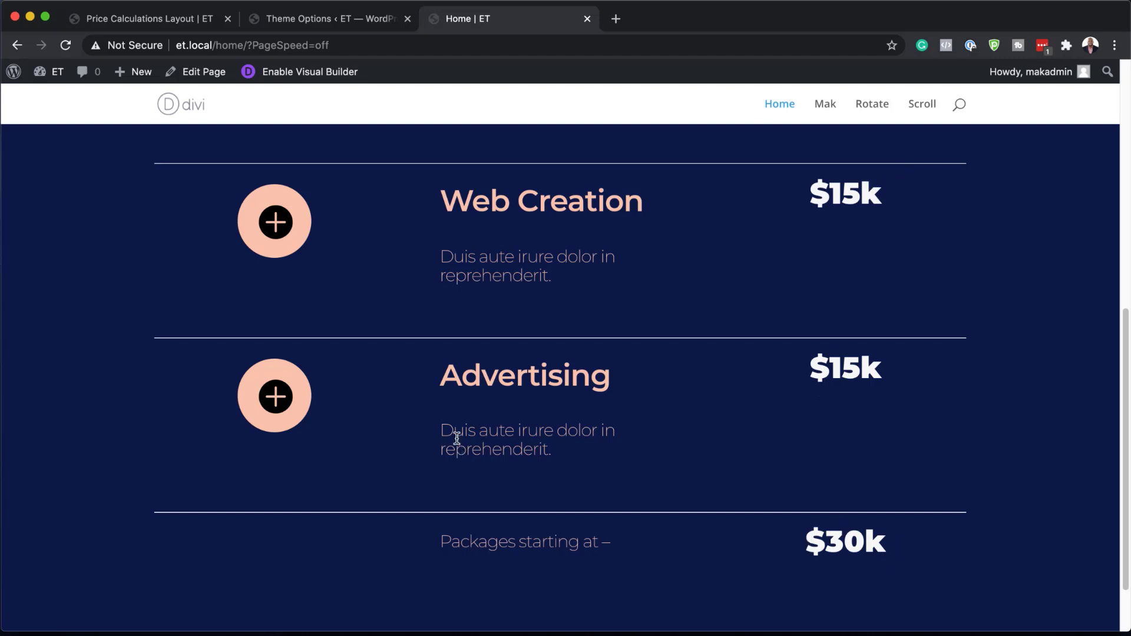
{"action": "scroll", "coordinate": [457, 436], "scroll_direction": "up", "scroll_amount": 1}
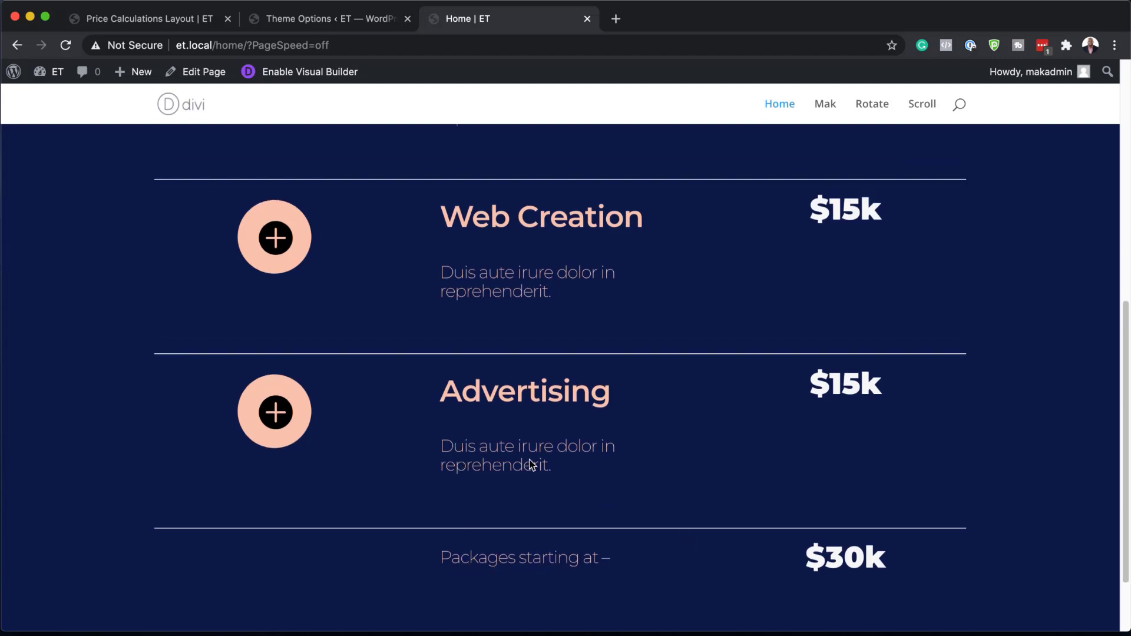
{"action": "scroll", "coordinate": [528, 459], "scroll_direction": "up", "scroll_amount": 5}
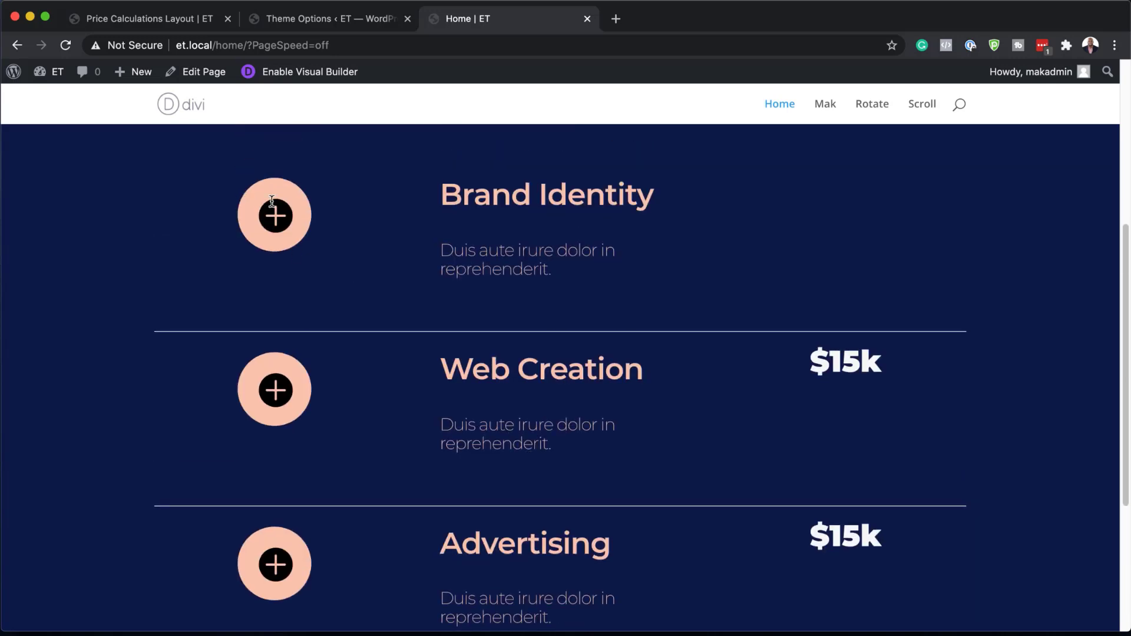
{"action": "left_click", "coordinate": [278, 210]}
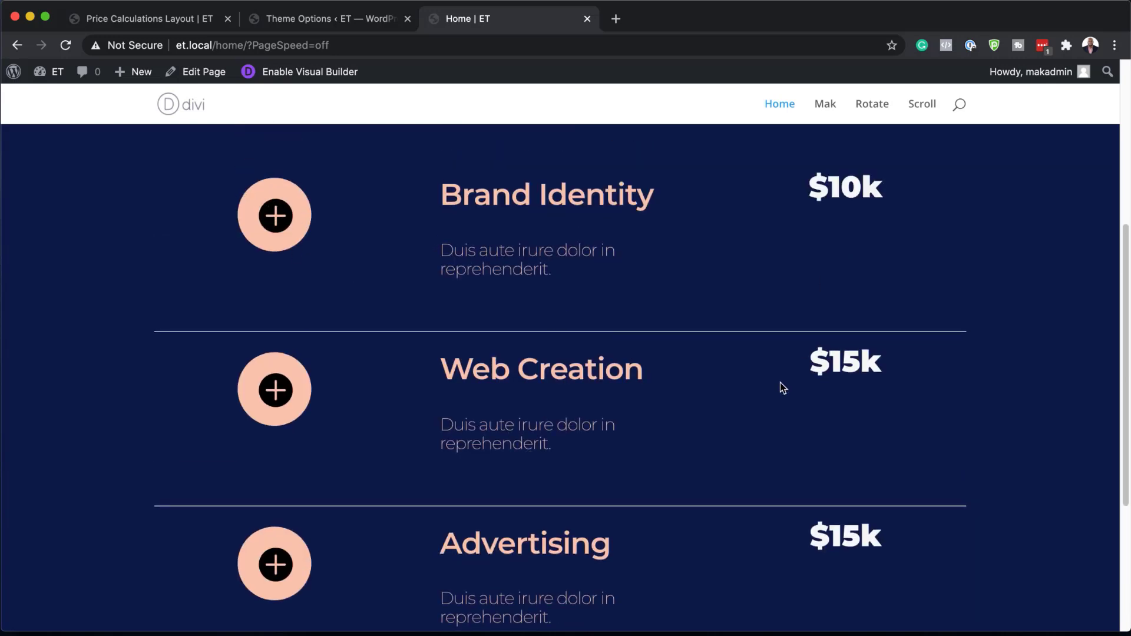
{"action": "scroll", "coordinate": [780, 390], "scroll_direction": "down", "scroll_amount": 5}
{"action": "scroll", "coordinate": [779, 387], "scroll_direction": "down", "scroll_amount": 3}
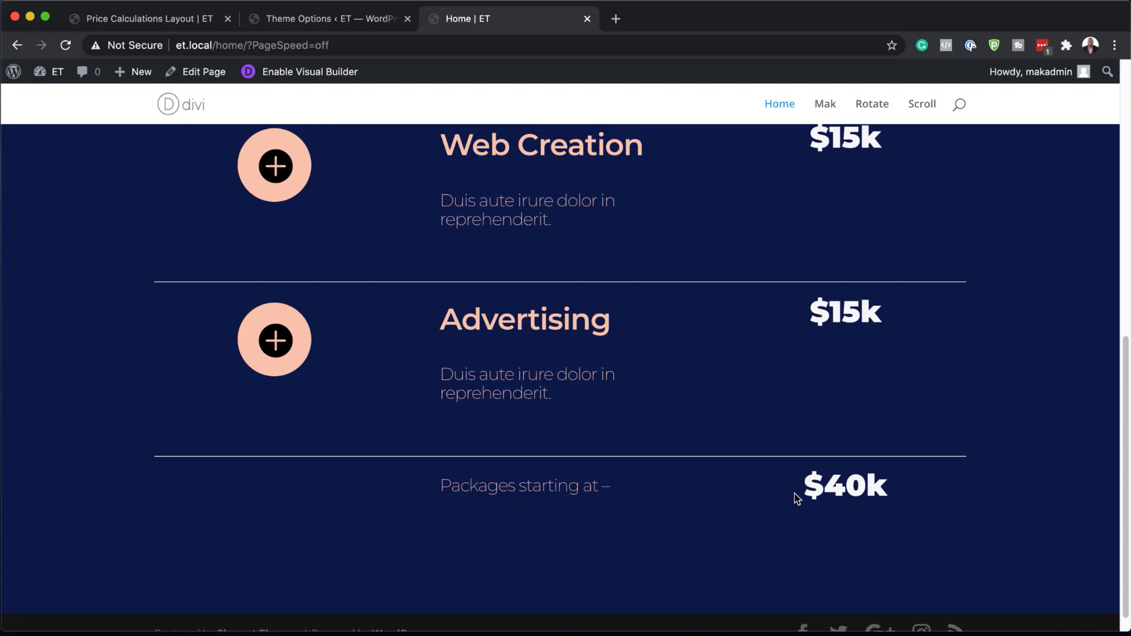